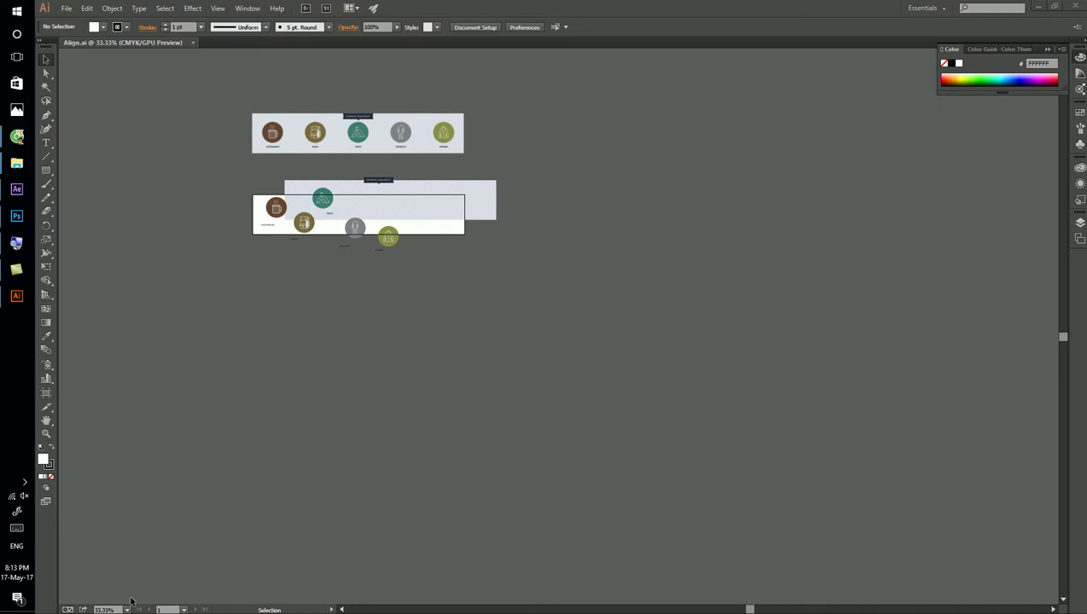
Minimize Illustrator and browse into Bài tập Ai > BT AI 2017 nâng cấp > chapter 2.
click(1035, 7)
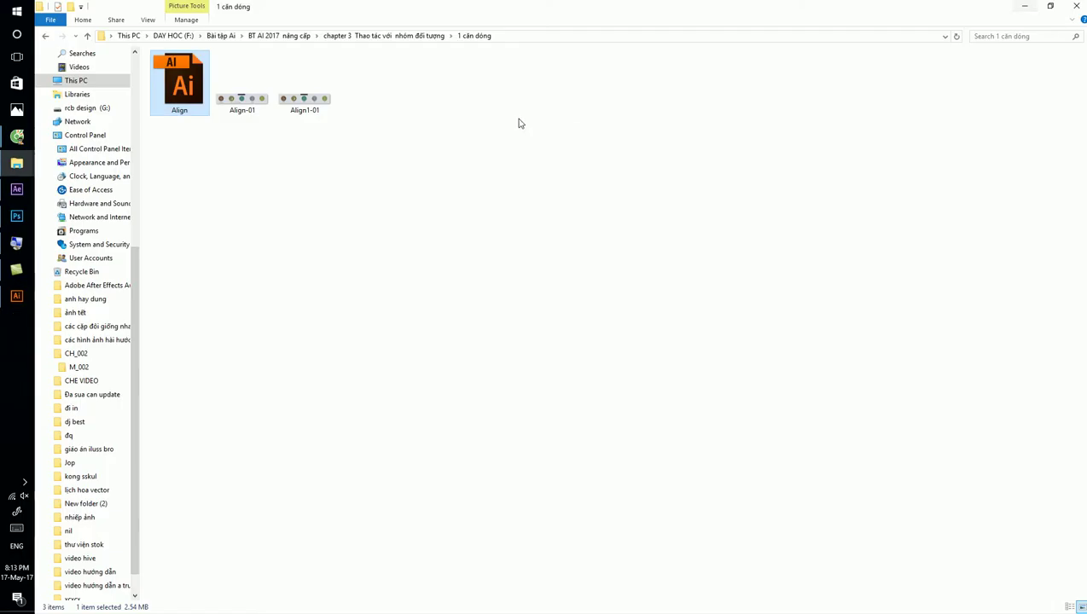
click(227, 39)
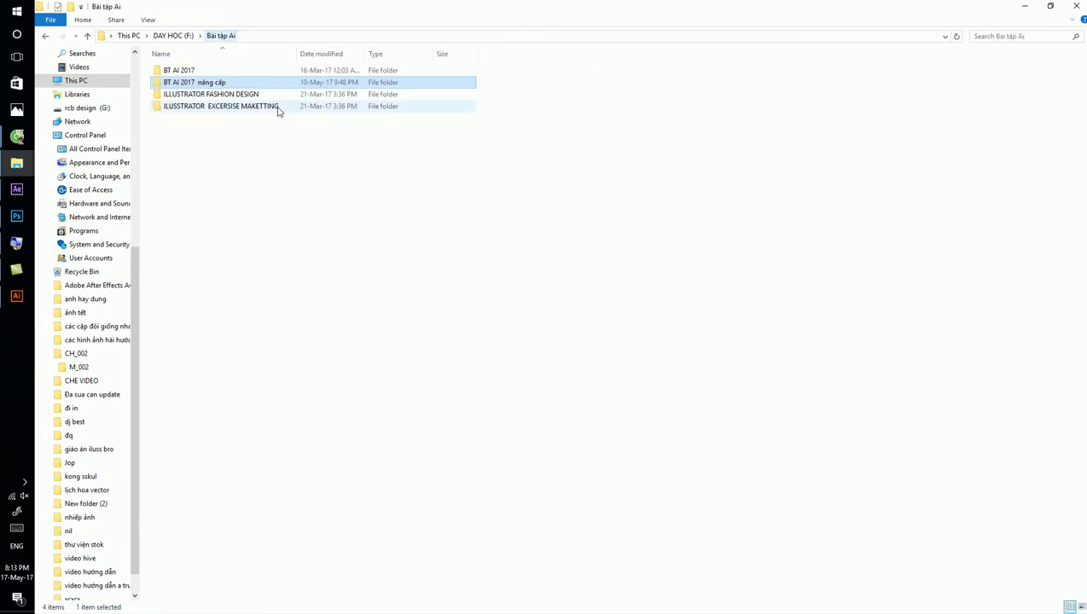
double_click(197, 81)
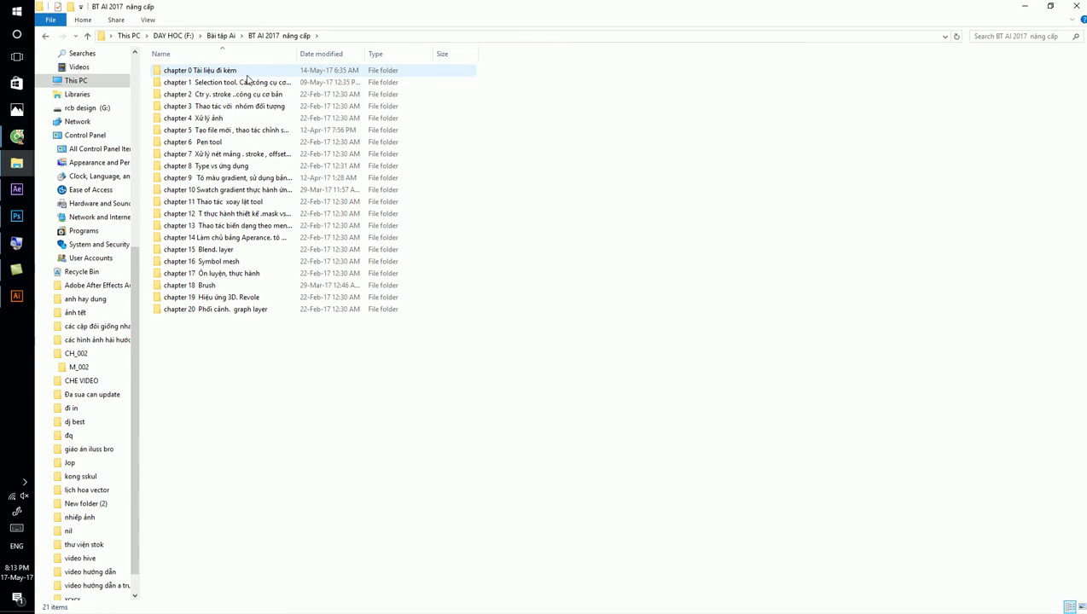
double_click(246, 93)
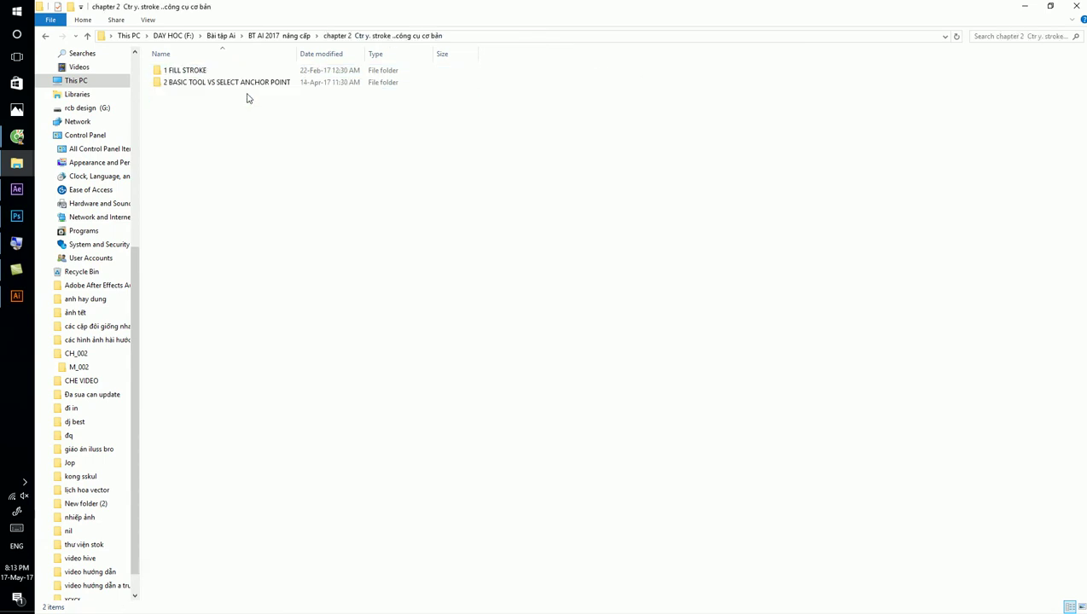
Select the 1 FILL STROKE and 2 BASIC TOOL folders in turn, then return to Illustrator.
click(204, 75)
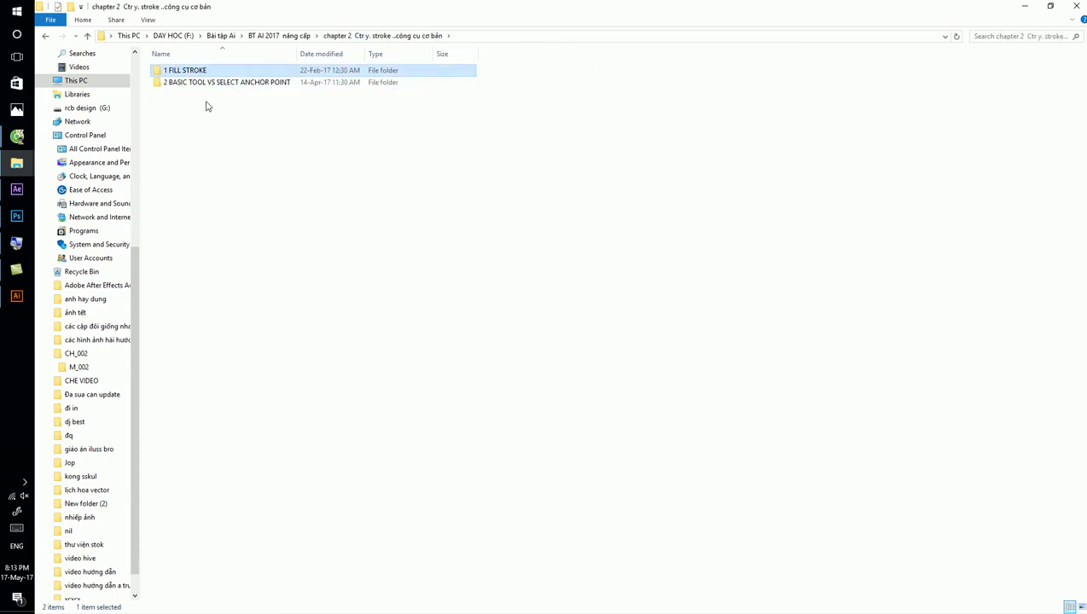
click(205, 98)
click(205, 85)
click(227, 128)
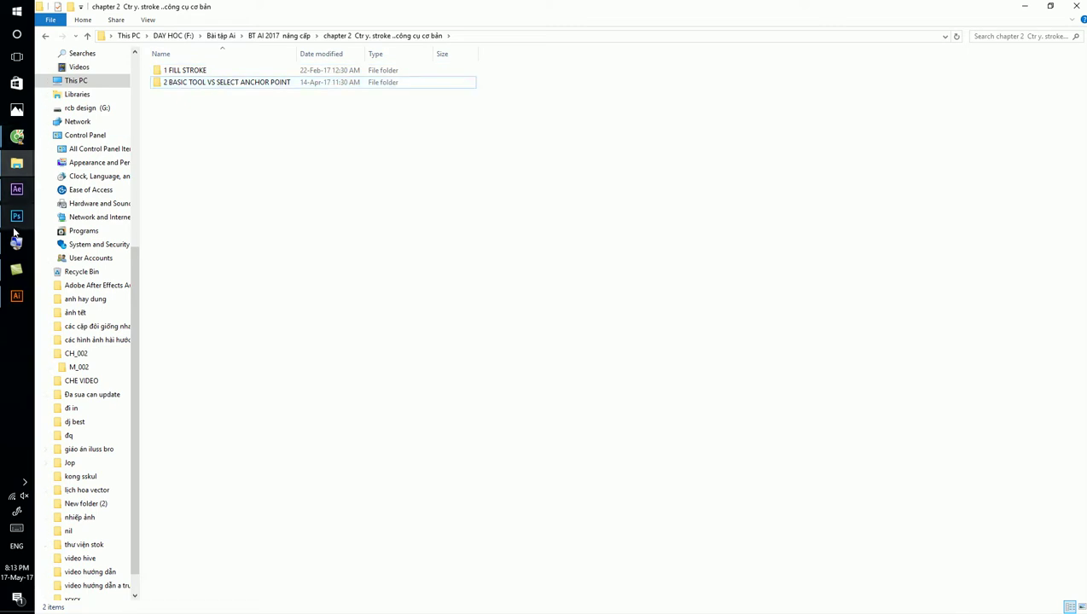
click(16, 295)
Draw a white circle with the Ellipse tool (L).
scroll(337, 298, up, 1)
scroll(397, 312, up, 1)
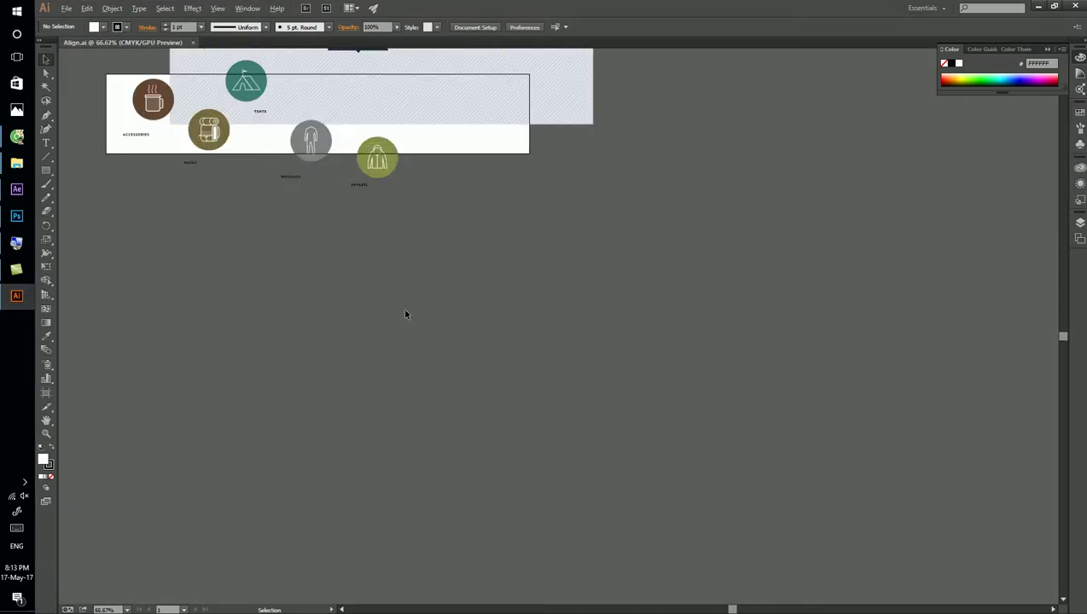
key(l)
scroll(481, 322, up, 3)
drag(394, 232, 586, 422)
key(a)
click(637, 227)
Draw a square and then a rounded rectangle to the right of the circle.
key(m)
mouse_move(615, 232)
mouse_down()
mouse_move(729, 370)
mouse_move(800, 408)
mouse_up()
drag(716, 252, 285, 205)
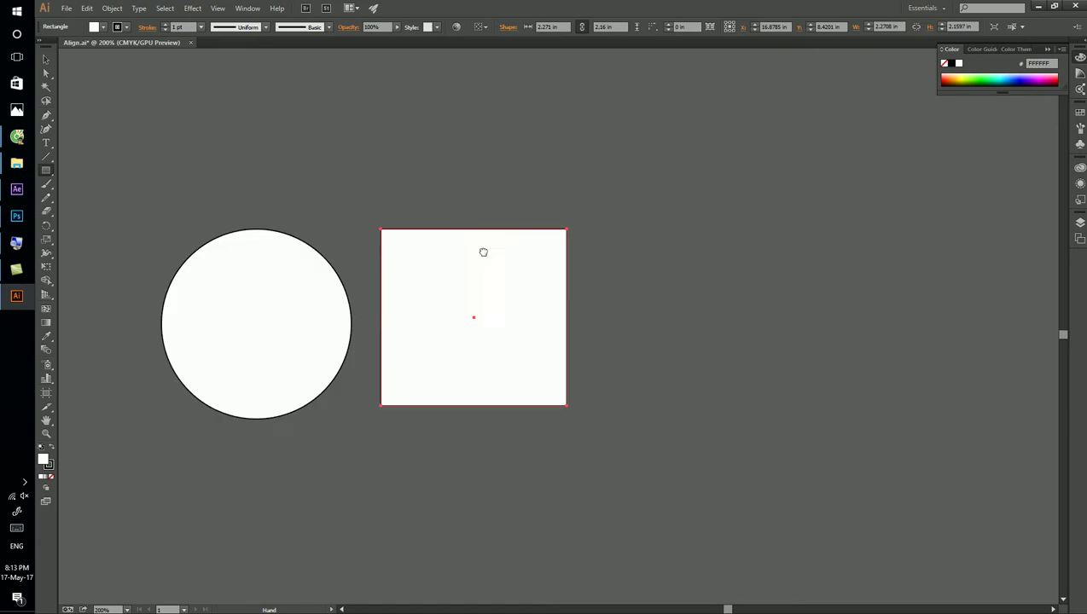
drag(50, 174, 86, 186)
drag(476, 183, 720, 362)
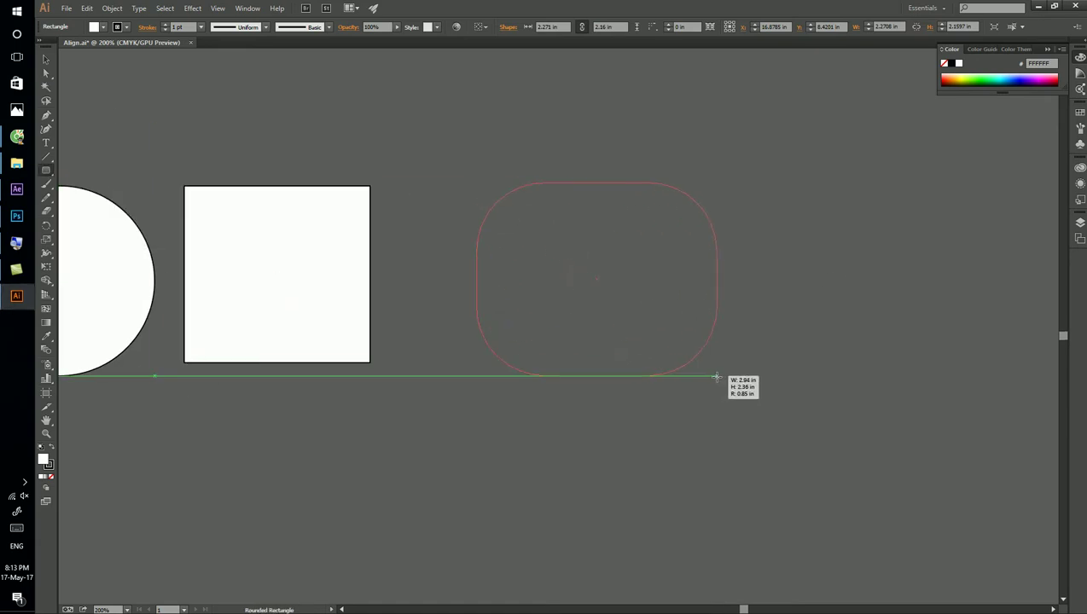
Inspect the circle's and rounded rectangle's anchor points and corner widgets with Direct Selection.
drag(648, 334, 812, 310)
key(a)
click(203, 121)
click(257, 185)
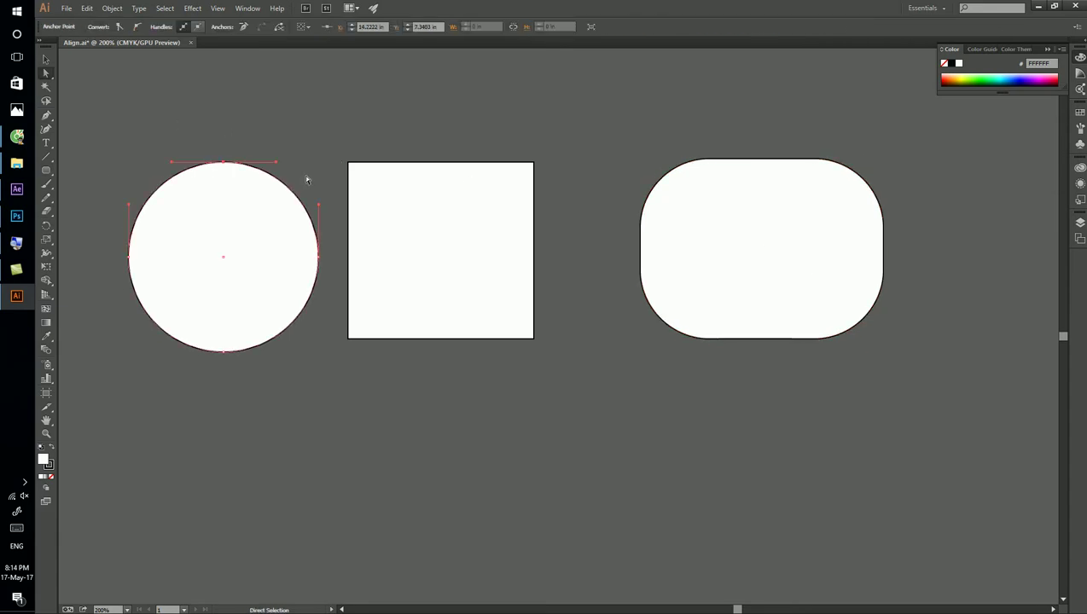
drag(672, 127, 722, 178)
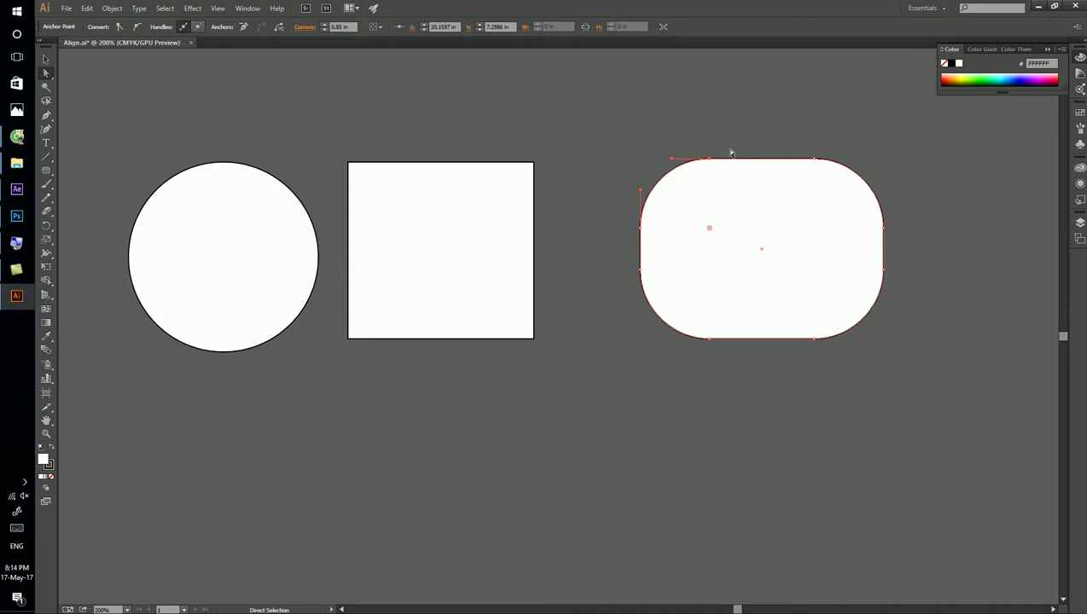
click(729, 139)
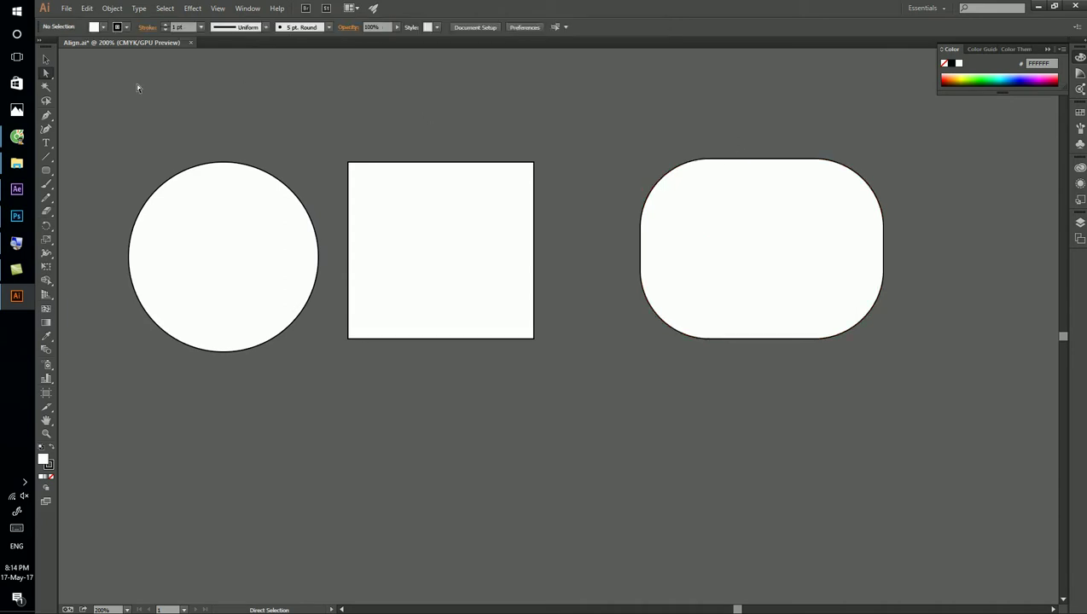
Lay the toolbar out in two columns, select the circle's top anchor, then minimize Illustrator.
click(41, 45)
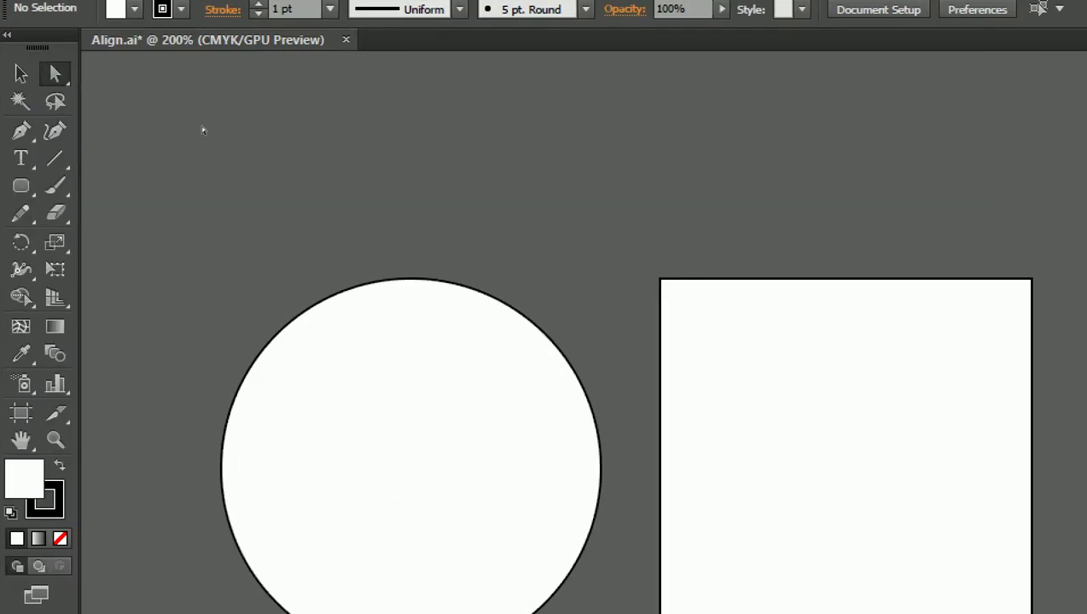
drag(495, 299, 290, 178)
click(270, 137)
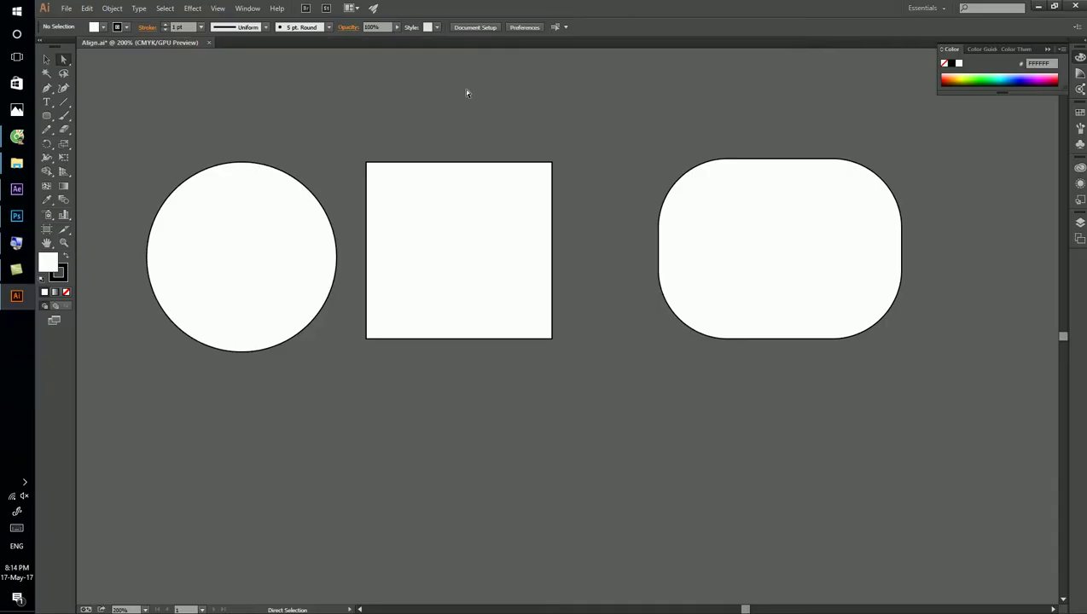
click(1037, 6)
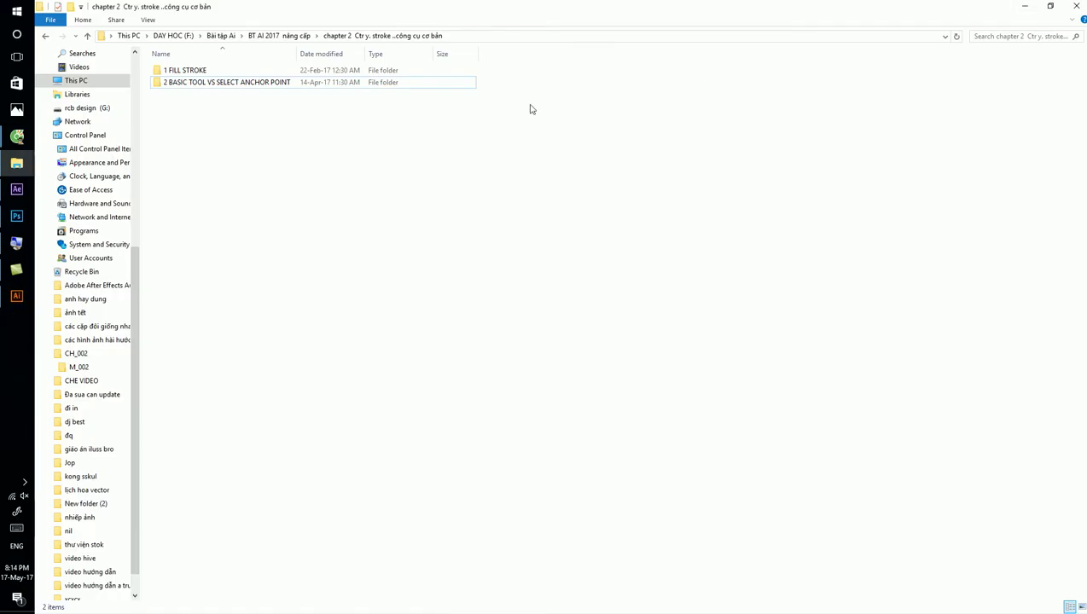
Go up one folder with Alt+Up and open chapter 3, Thao tác với nhóm đối tượng.
key(alt+Up)
click(202, 109)
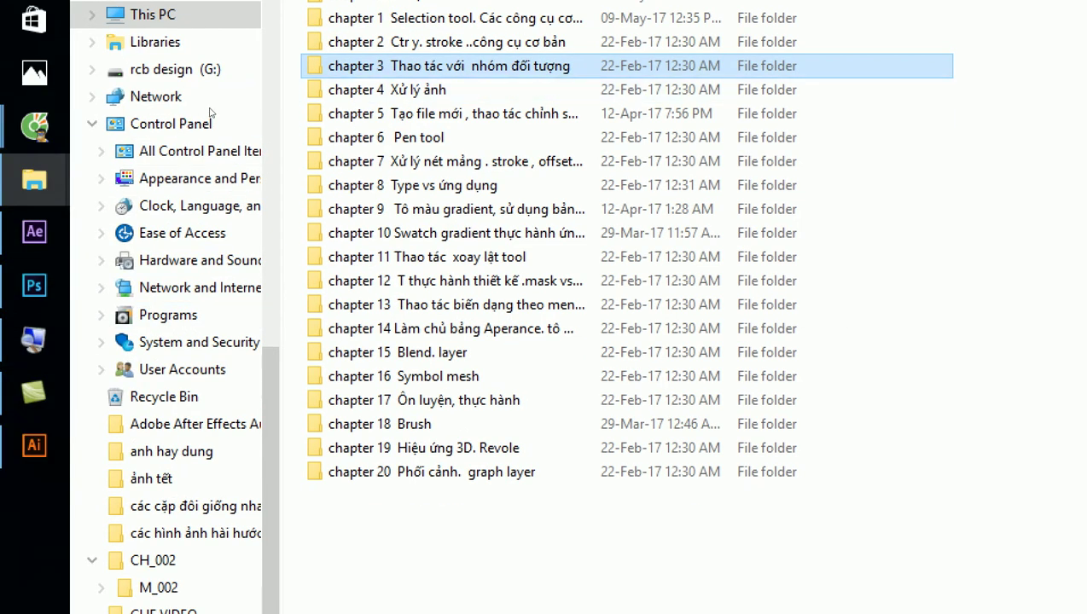
key(Return)
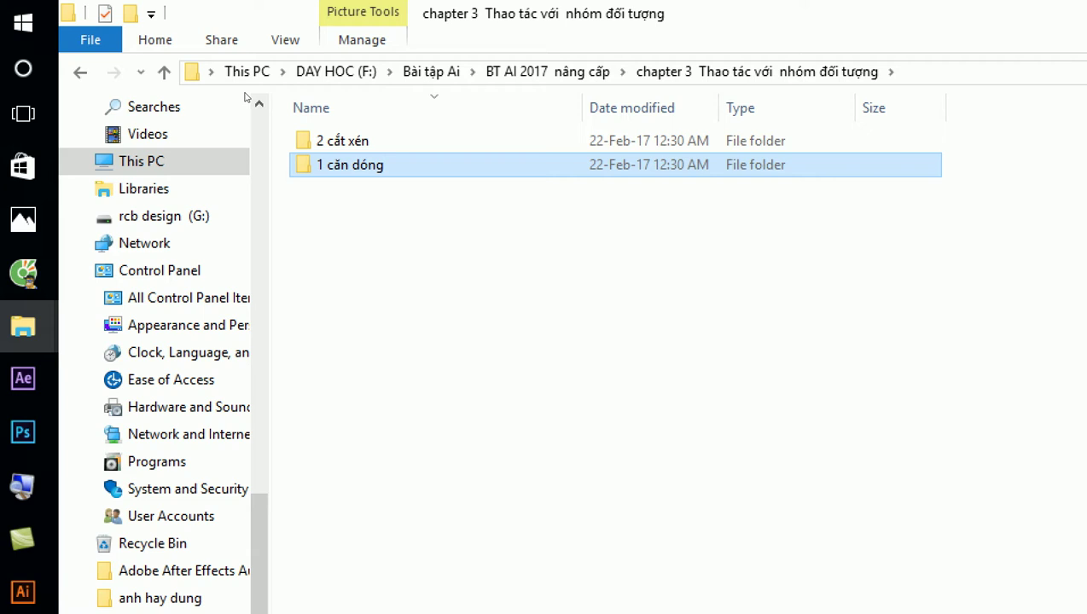
Open the 1 căn dóng folder and select the Align file beside Align-01 and Align1-01.
key(Return)
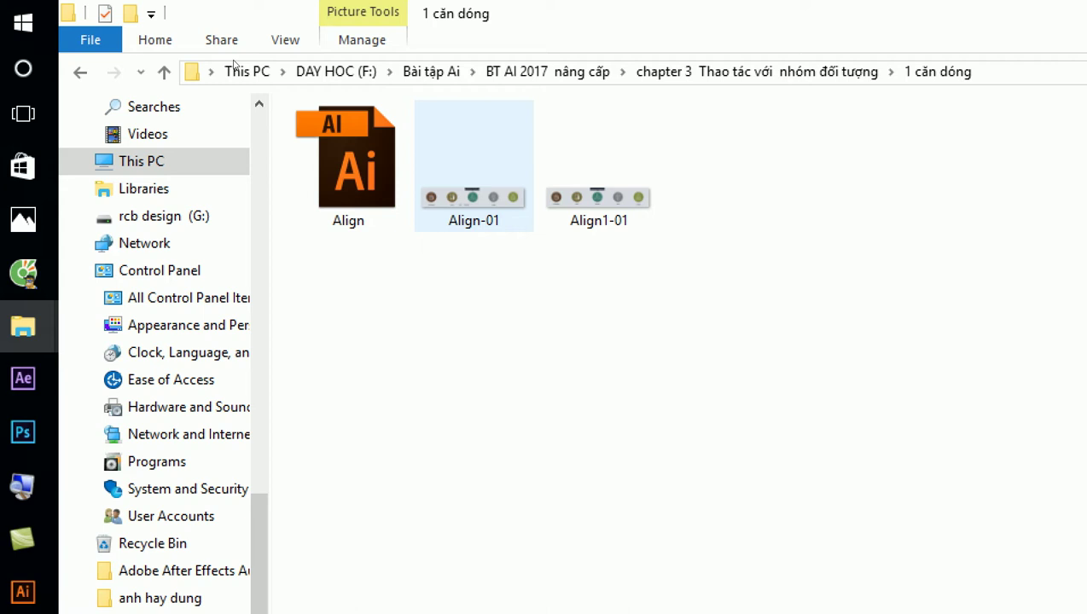
key(Right)
key(Left)
key(Left)
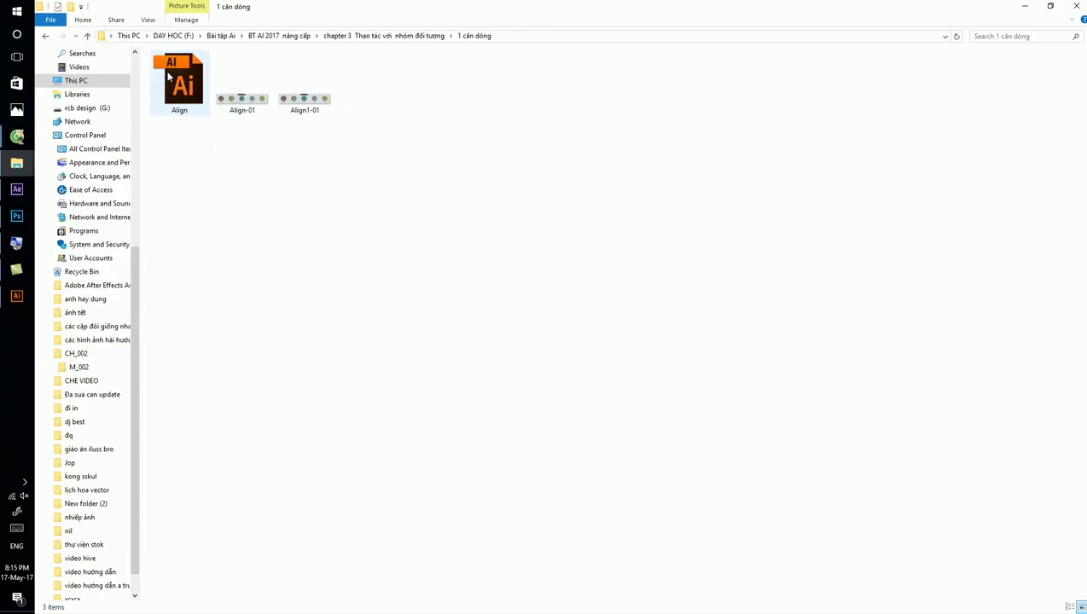
Open Align.ai, zoom out and delete the circle, square and rounded rectangle.
double_click(168, 76)
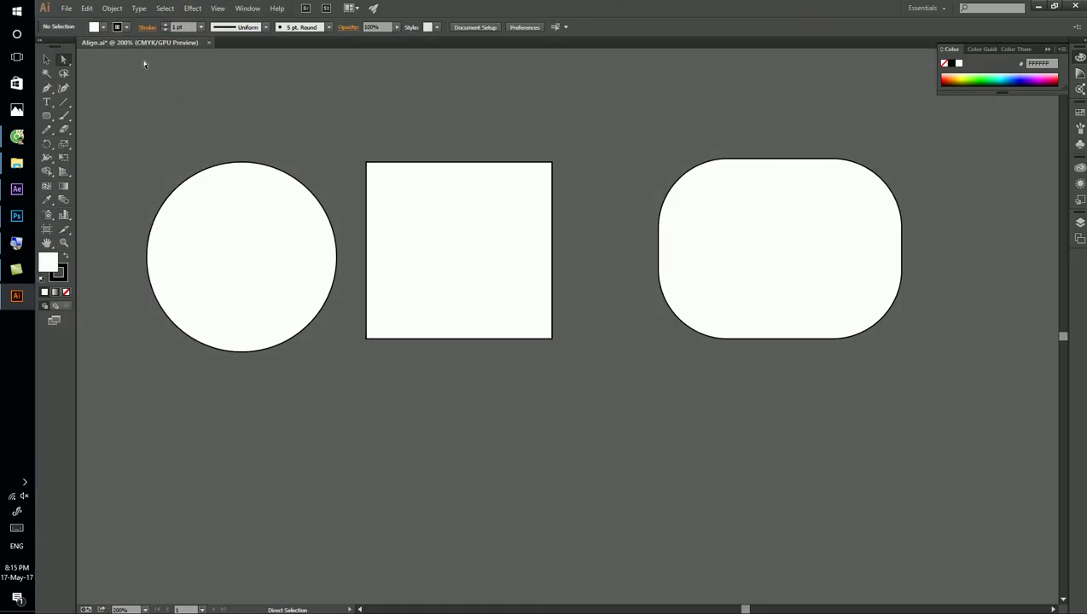
key(ctrl+minus)
key(ctrl+minus)
key(ctrl+minus)
drag(425, 262, 779, 390)
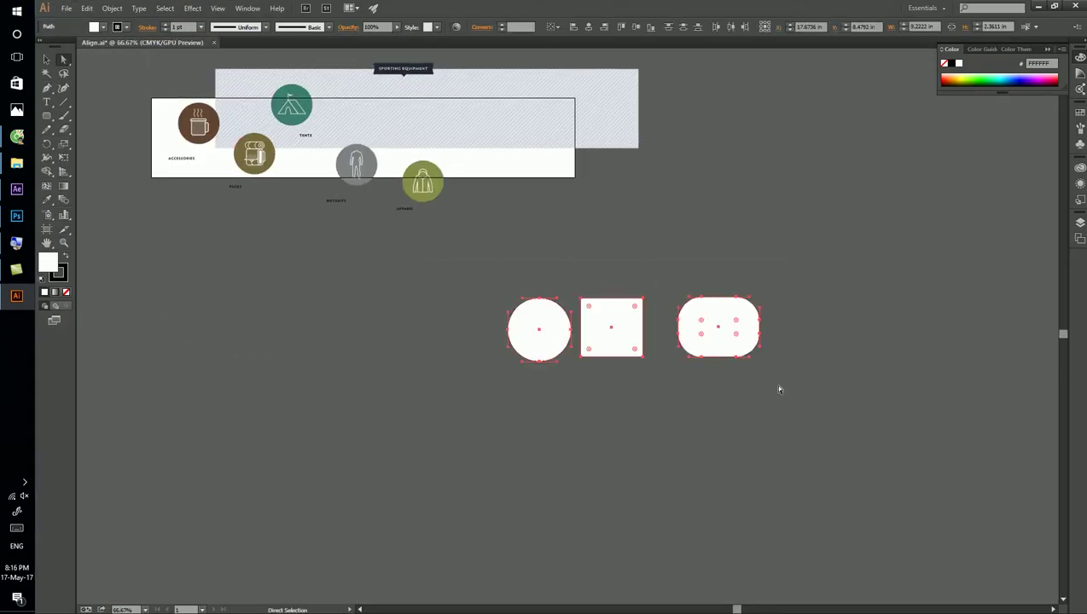
key(Delete)
Try moving the hatched rectangle under the top banner, then undo it and a stray rounded rectangle.
drag(545, 210, 621, 371)
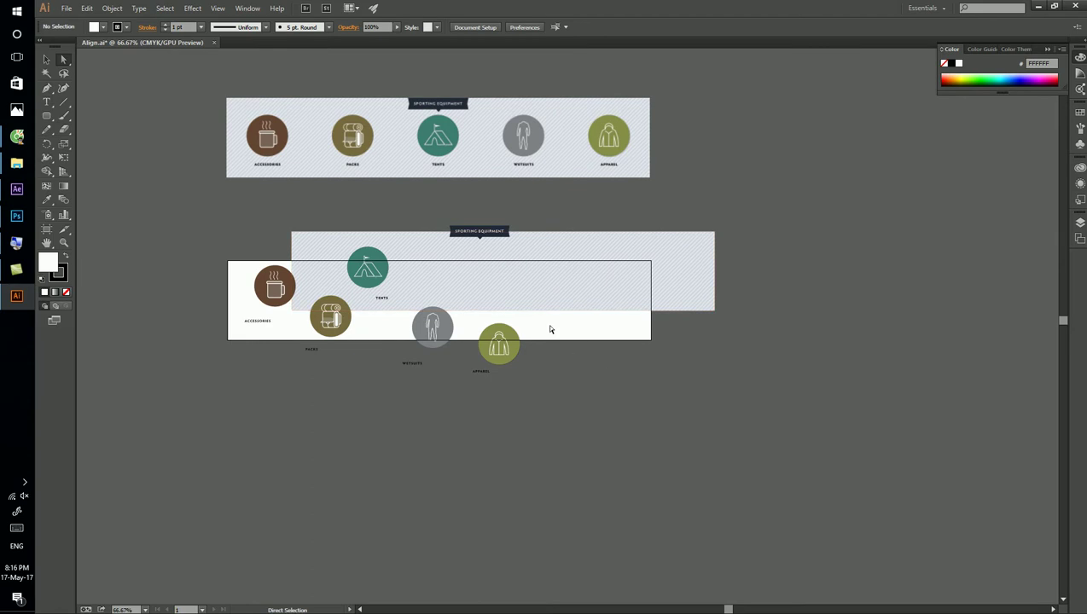
scroll(539, 296, up, 1)
drag(503, 294, 632, 359)
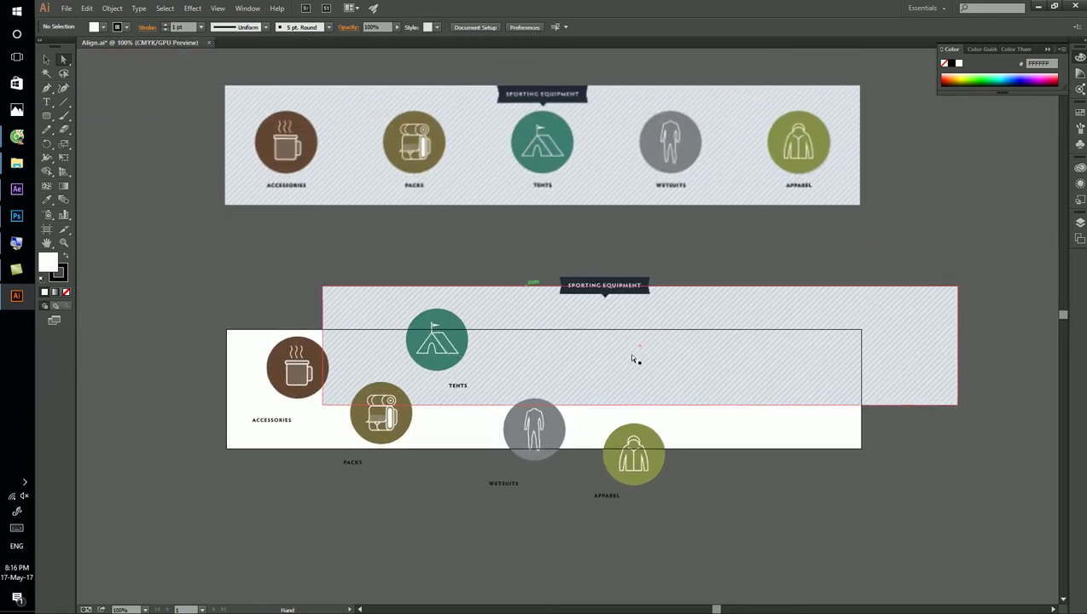
key(v)
mouse_move(441, 291)
mouse_down()
mouse_move(327, 218)
mouse_move(356, 206)
mouse_up()
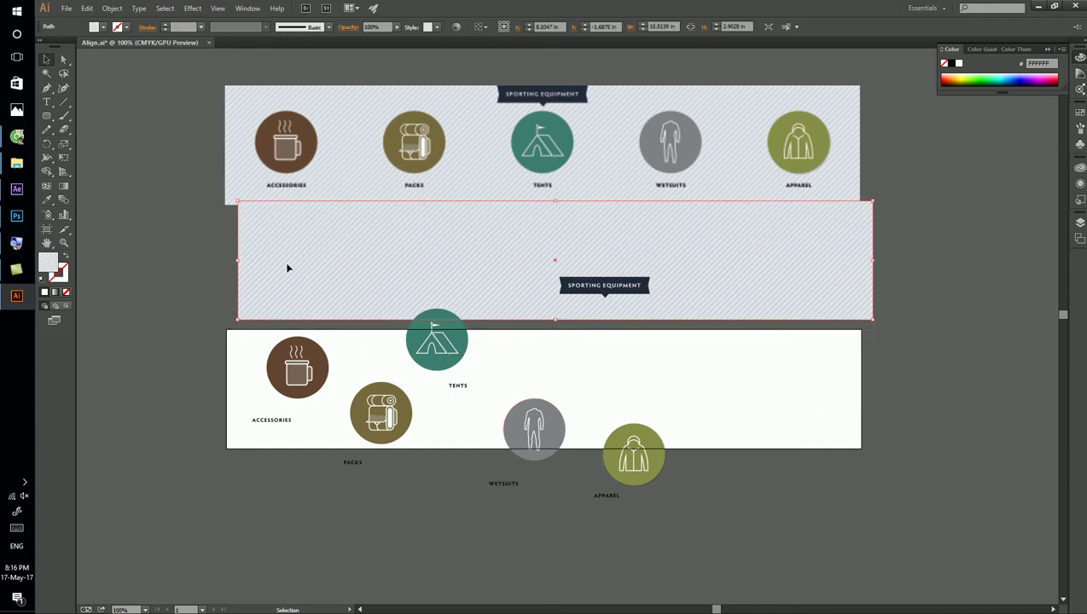
click(160, 238)
mouse_move(161, 238)
mouse_down()
mouse_move(198, 233)
mouse_move(187, 282)
mouse_up()
key(m)
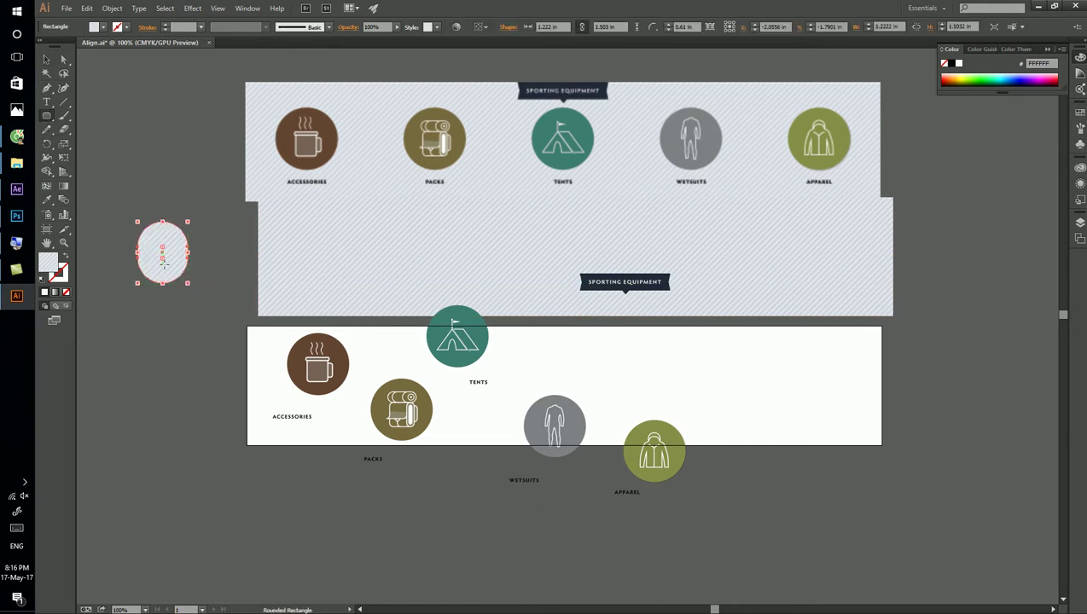
key(v)
key(Delete)
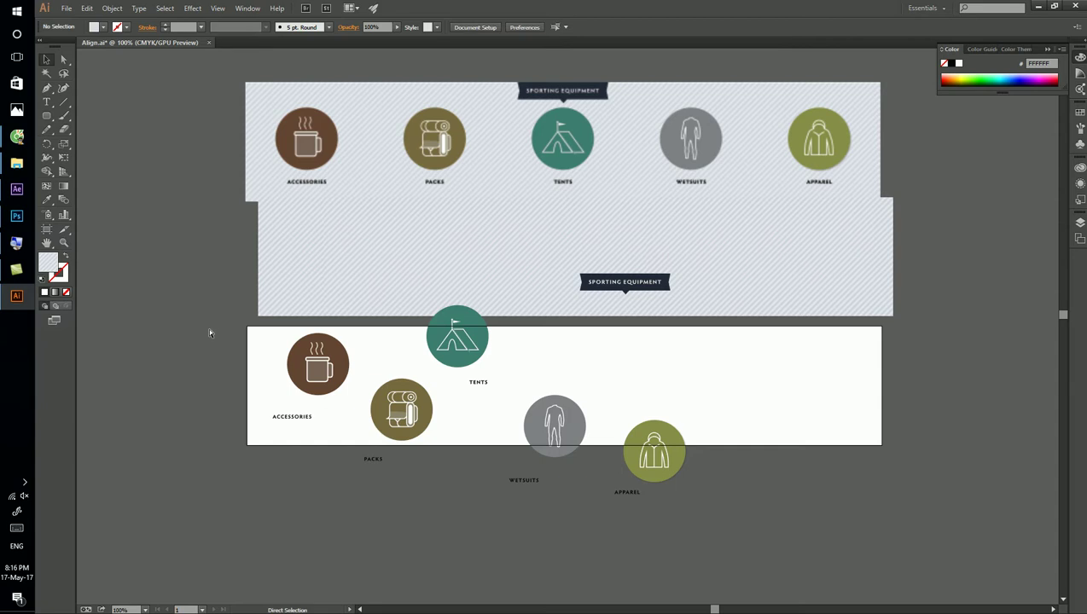
key(ctrl+z)
Drag the hatched banner background below the white icon panel.
scroll(332, 273, down, 2)
mouse_move(436, 213)
mouse_down()
mouse_move(408, 243)
mouse_move(338, 431)
mouse_up()
scroll(266, 276, up, 1)
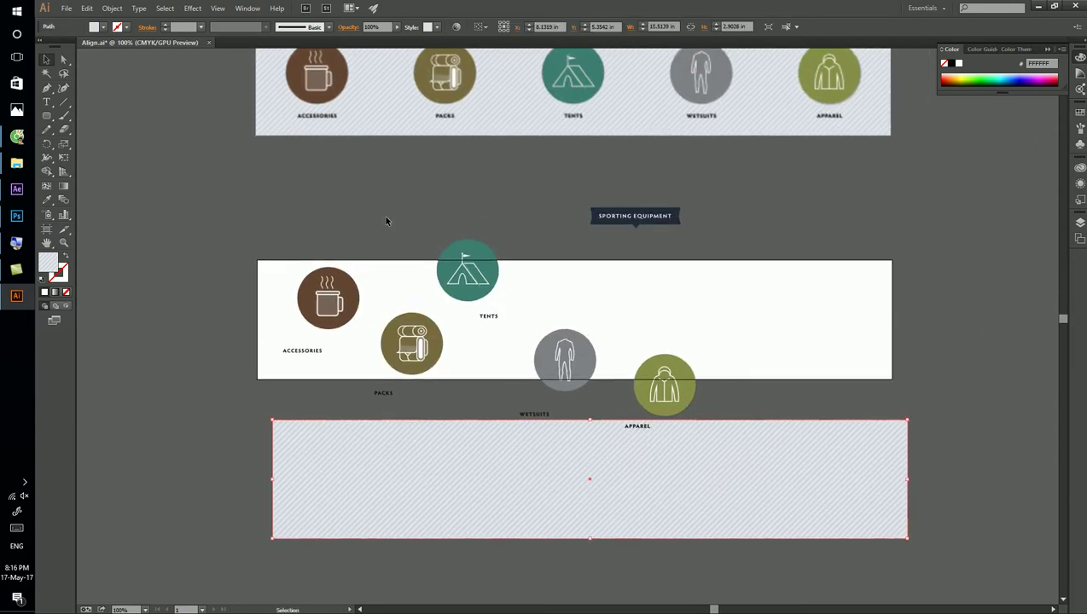
click(225, 291)
scroll(248, 264, up, 3)
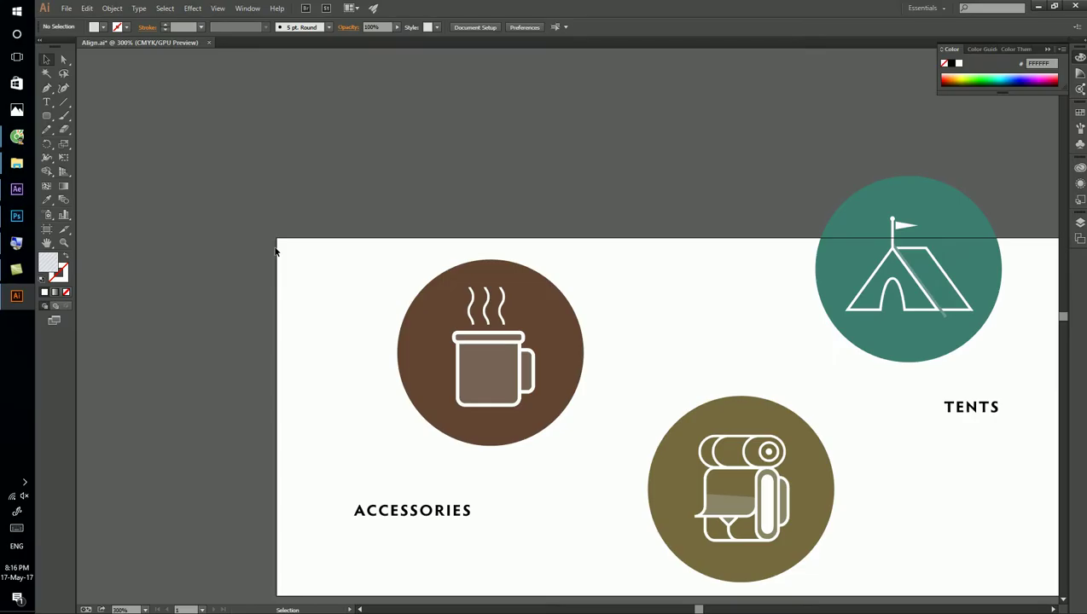
Draw a stray white rectangle above the icon panel, delete it, and zoom out.
drag(46, 115, 88, 115)
drag(158, 121, 318, 179)
key(d)
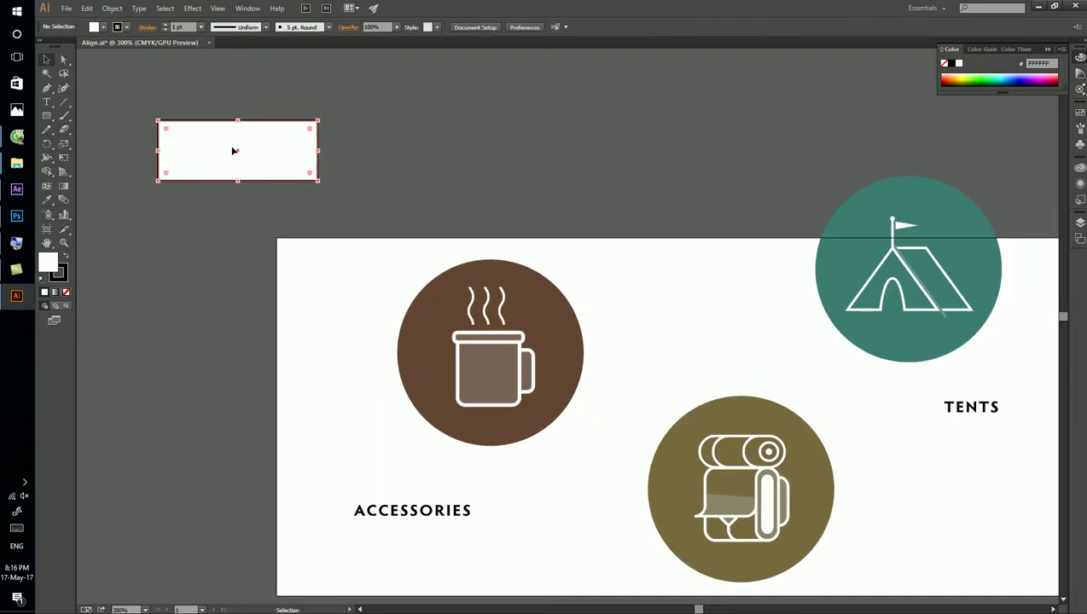
click(233, 151)
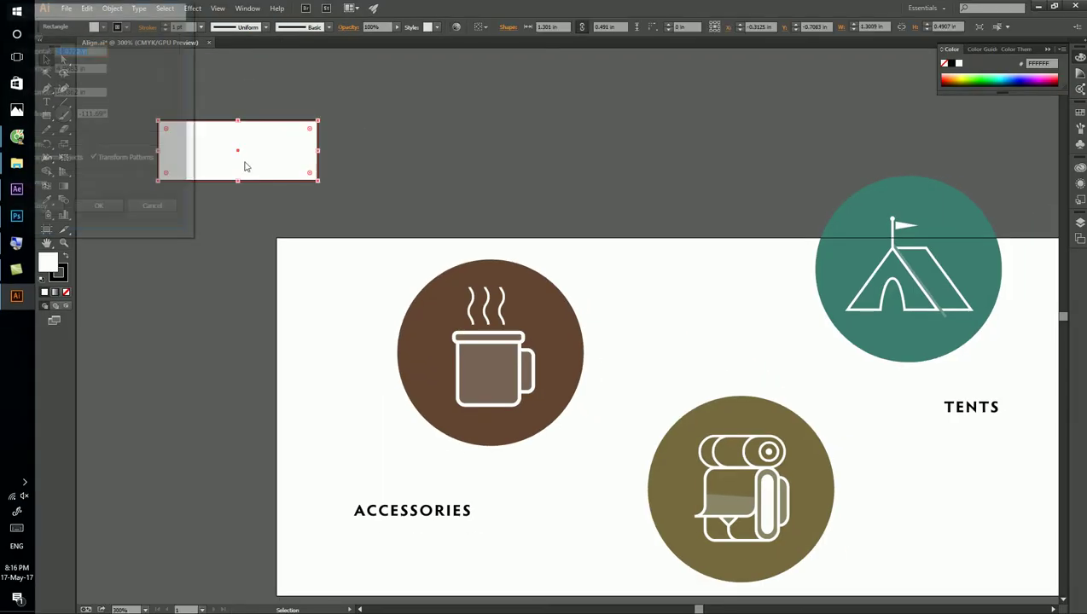
key(Delete)
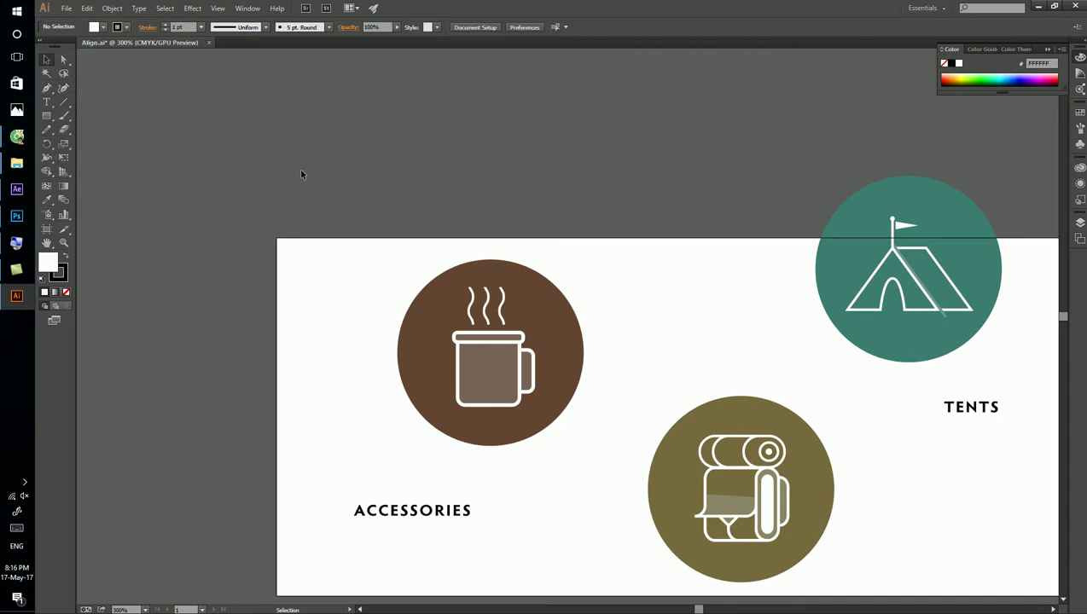
scroll(301, 174, down, 4)
Draw a white rectangle left of the banners and Alt-drag a blue-filled copy below it.
drag(490, 293, 551, 362)
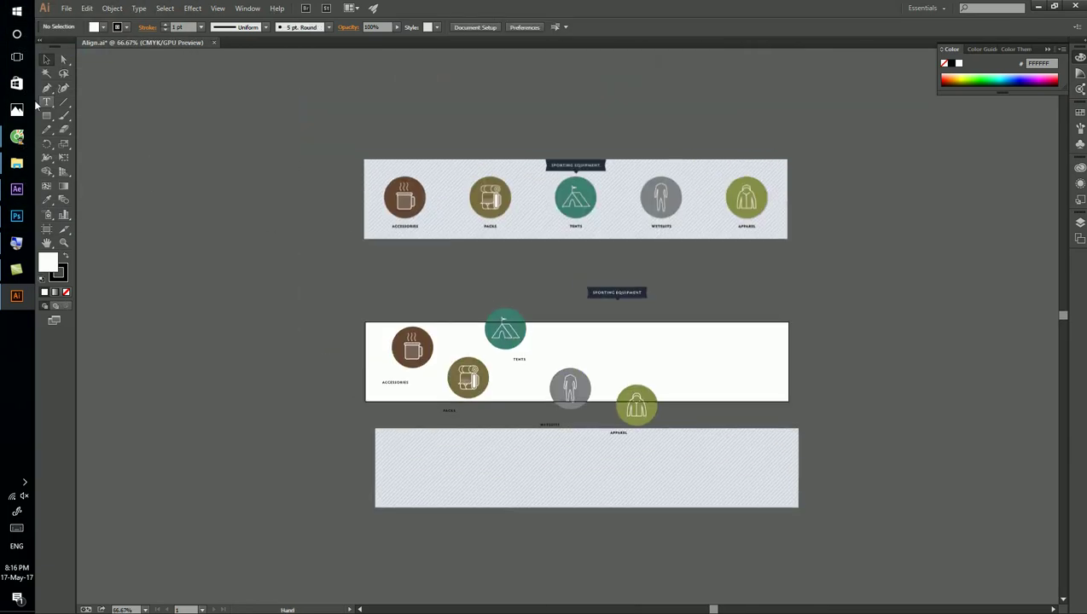
click(46, 115)
drag(202, 122, 312, 210)
key(v)
drag(281, 146, 298, 294)
click(966, 87)
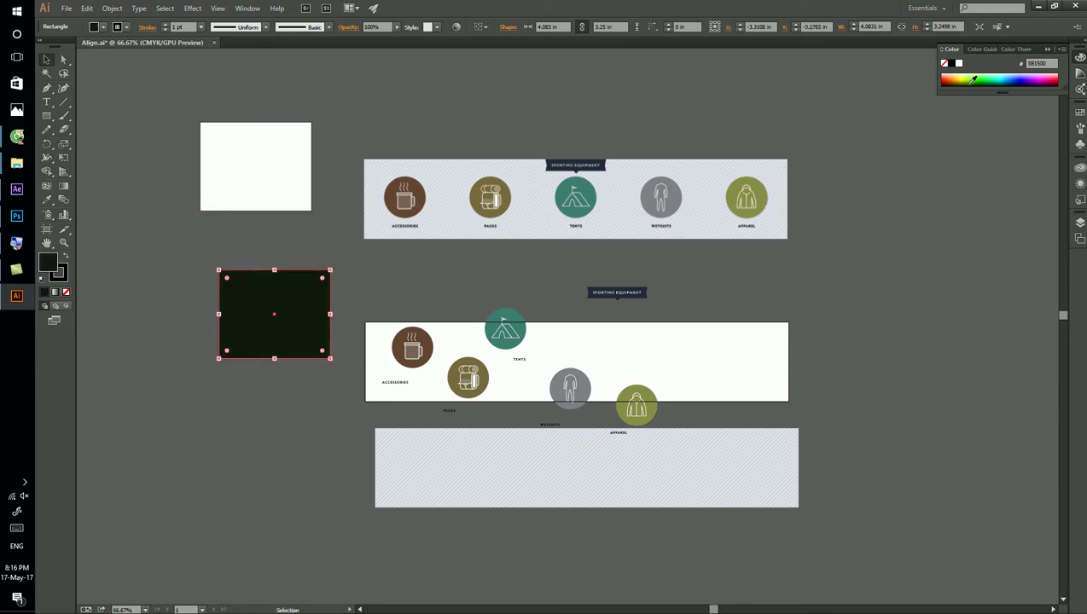
click(982, 83)
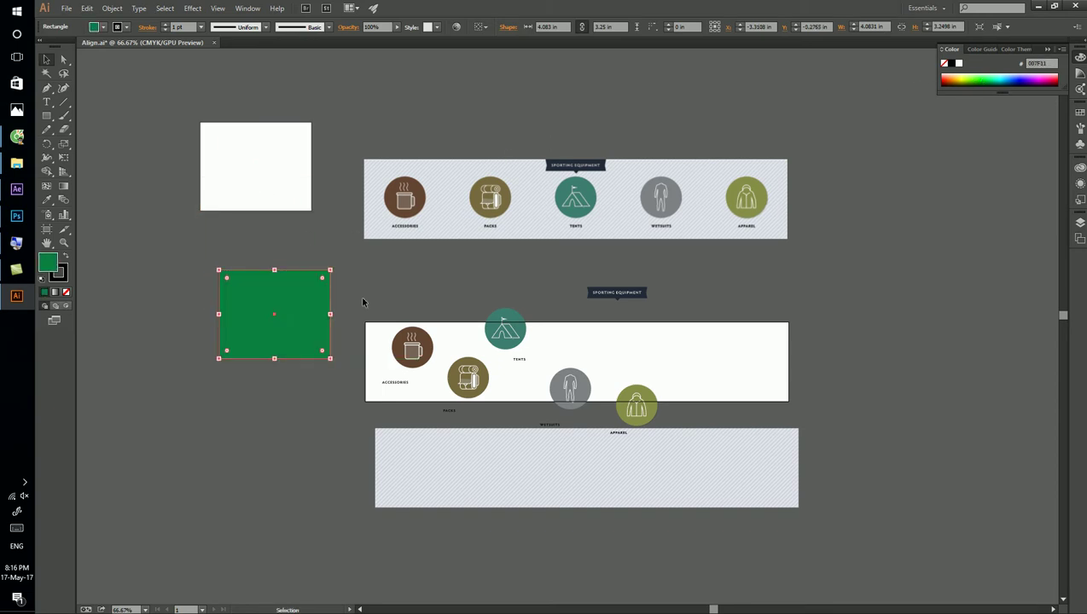
click(1012, 79)
Duplicate the blue rectangle further down as a wider yellow one, then test selecting the rectangles.
mouse_move(290, 308)
mouse_down()
mouse_move(209, 426)
mouse_move(348, 435)
mouse_up()
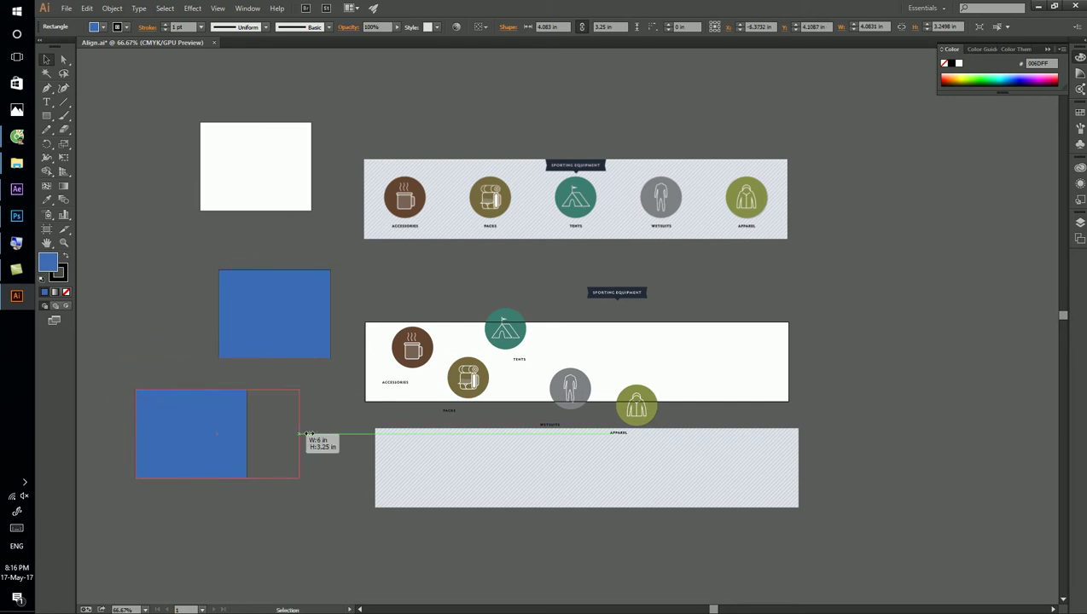
drag(978, 78, 960, 77)
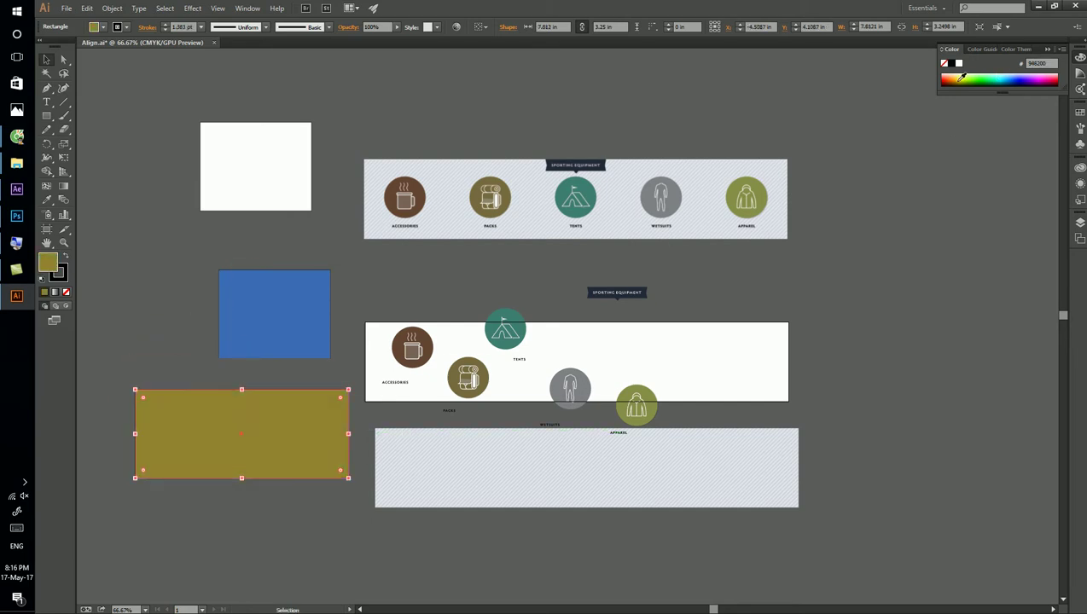
drag(222, 107, 319, 493)
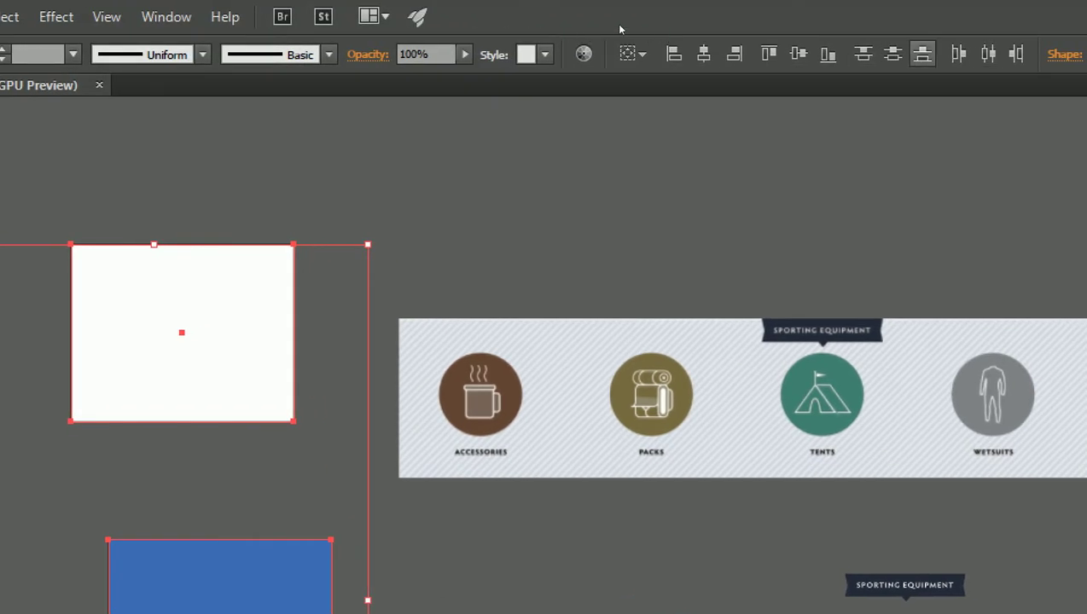
key(ctrl+shift+a)
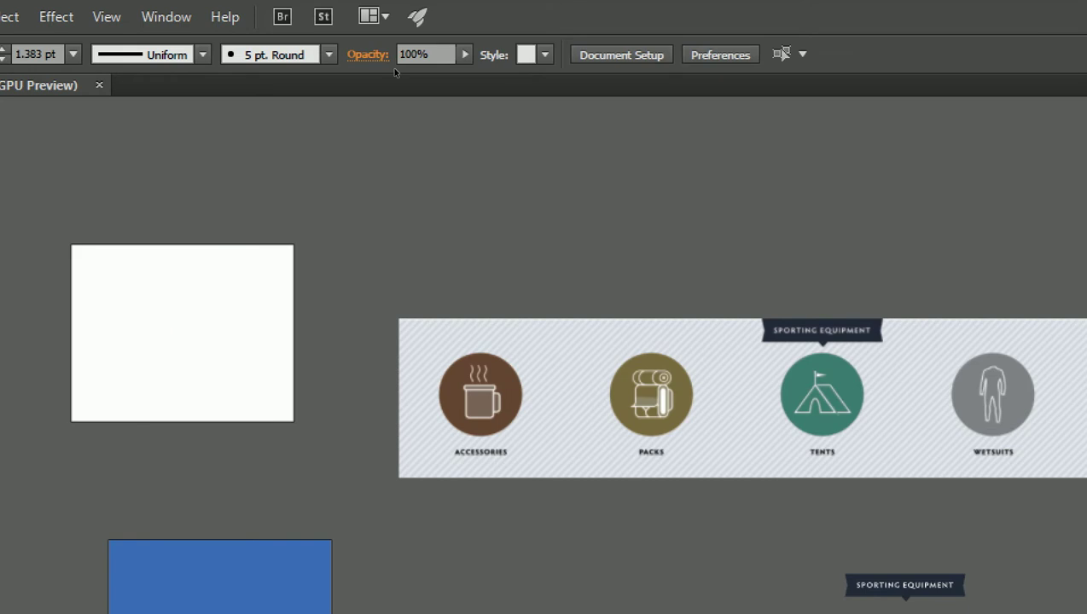
drag(267, 88, 323, 282)
key(ctrl+shift+a)
drag(228, 150, 309, 205)
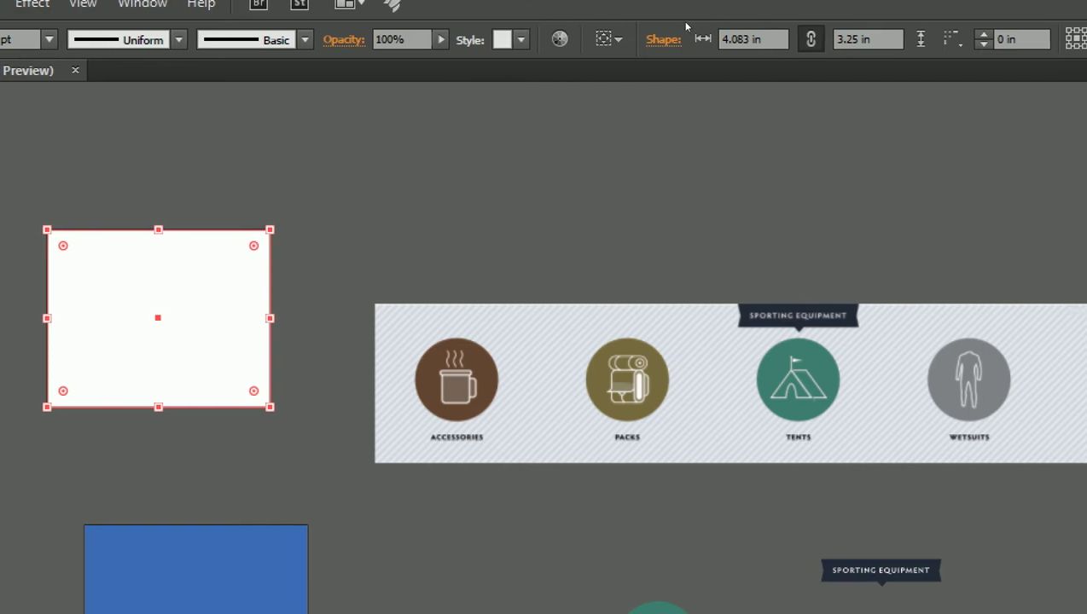
click(406, 103)
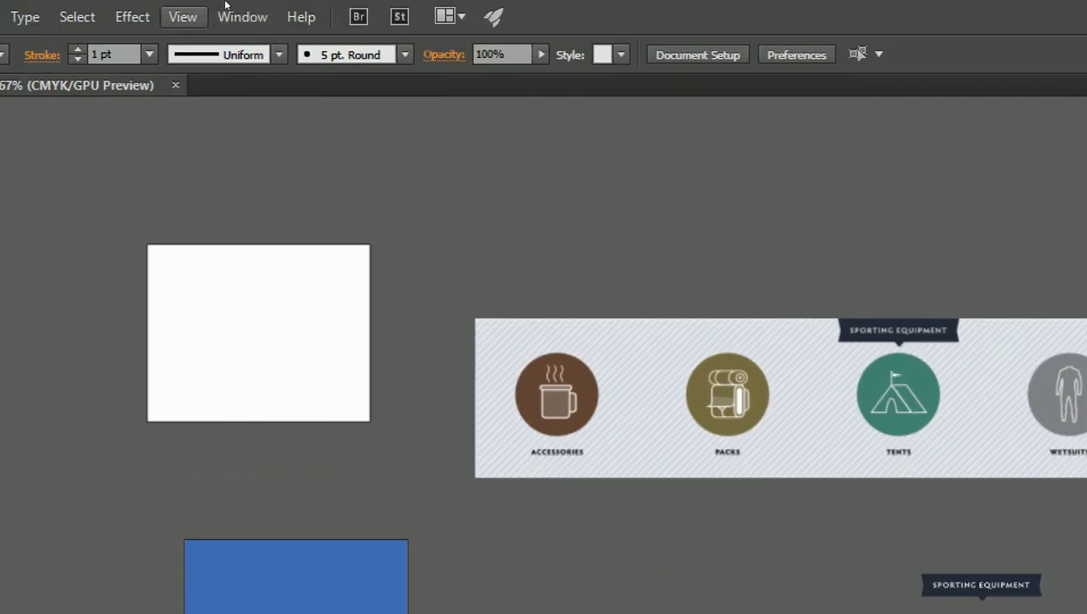
Open the Align panel from the Window menu's panel list.
click(249, 8)
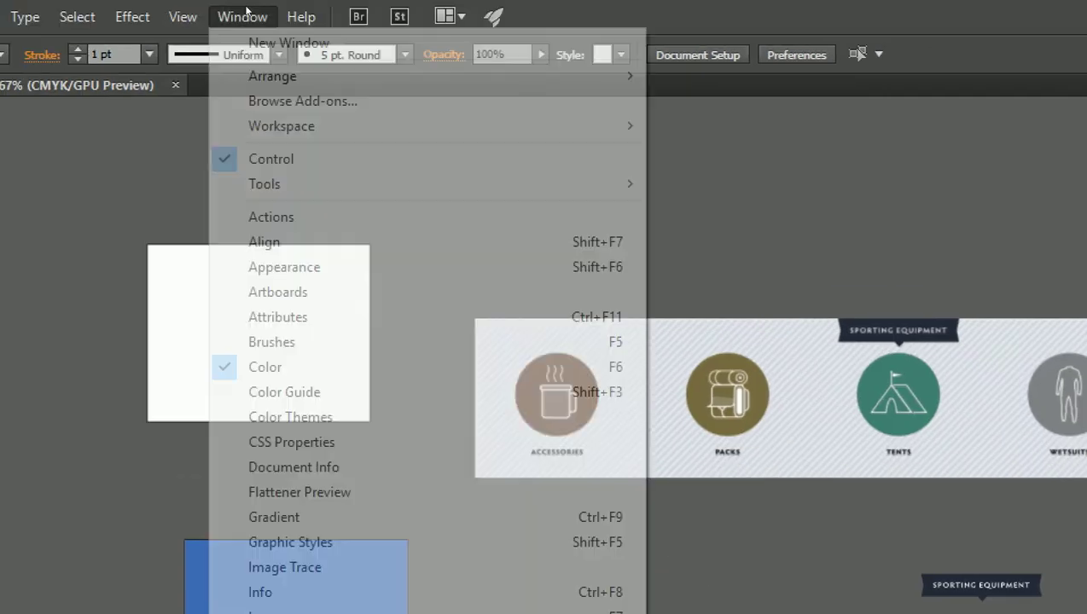
key(Down)
key(Down)
key(Down)
key(Down)
key(Down)
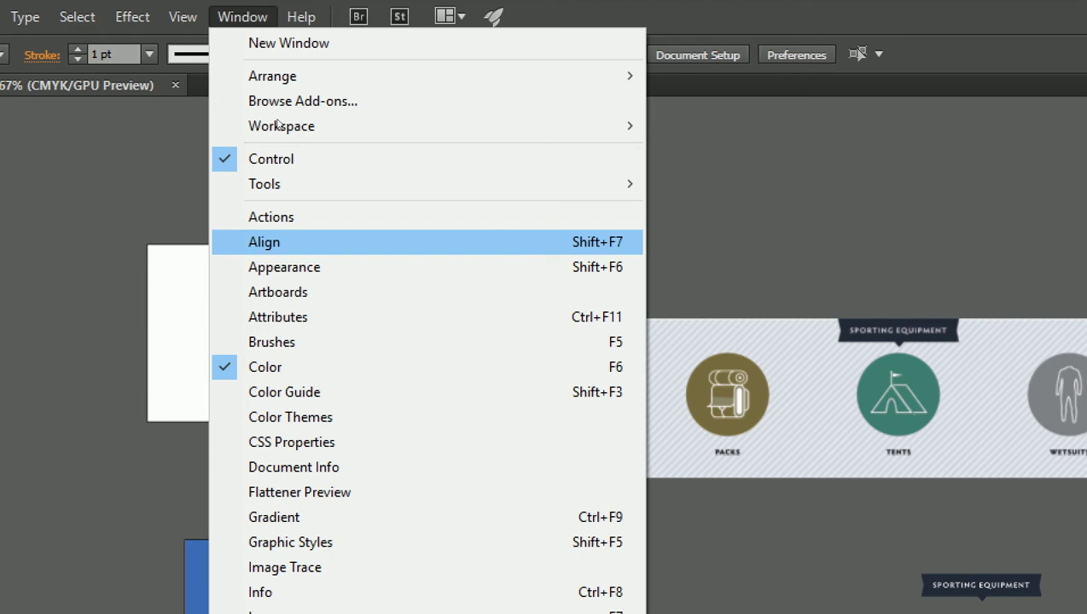
key(Right)
key(Left)
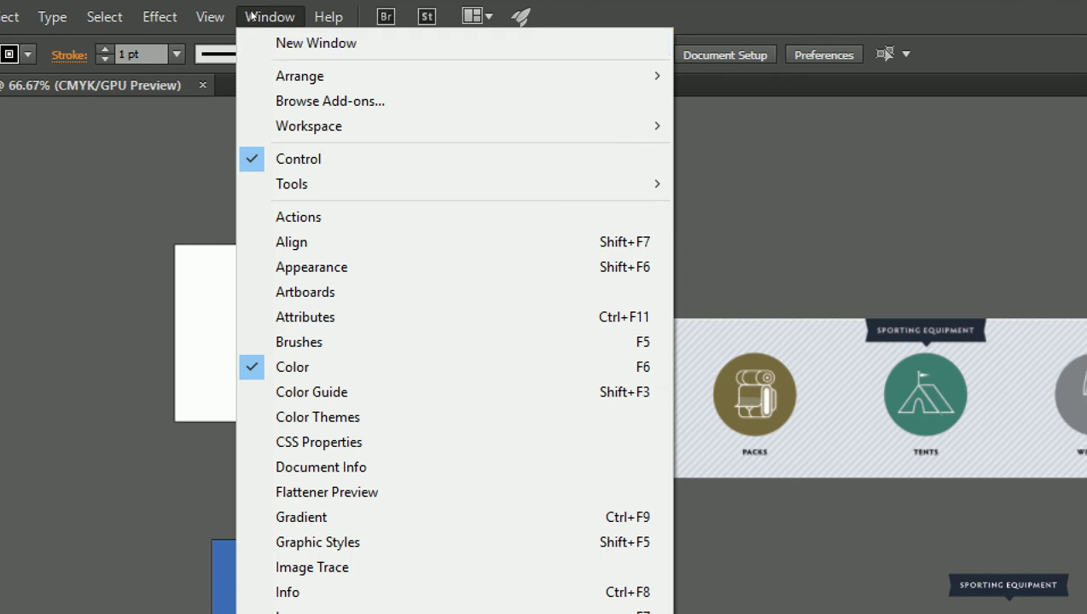
key(Down)
key(Down)
key(Down)
key(Down)
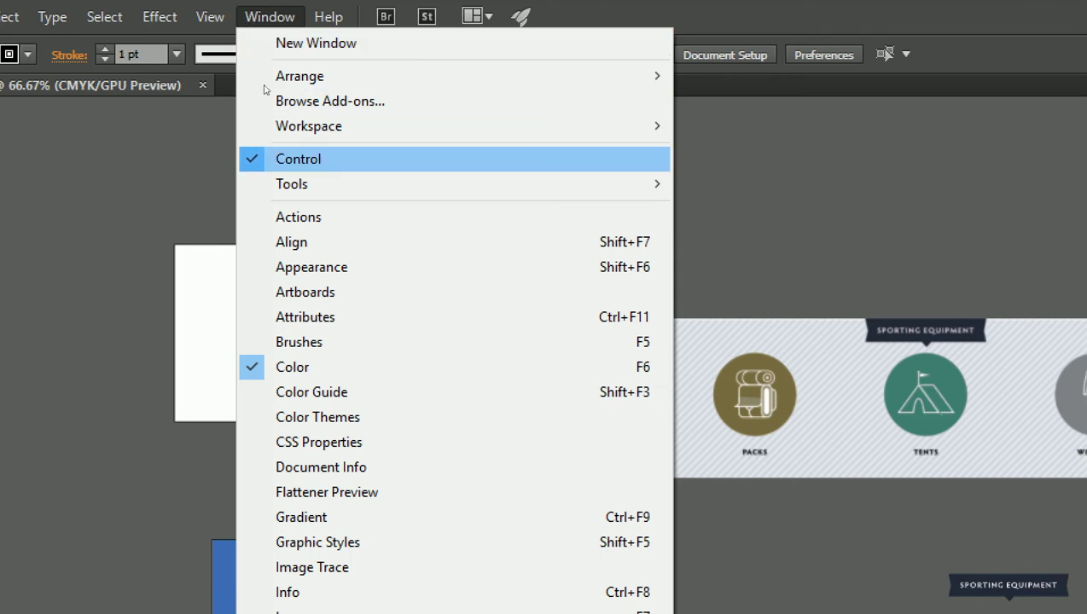
key(Down)
key(Down)
key(Down)
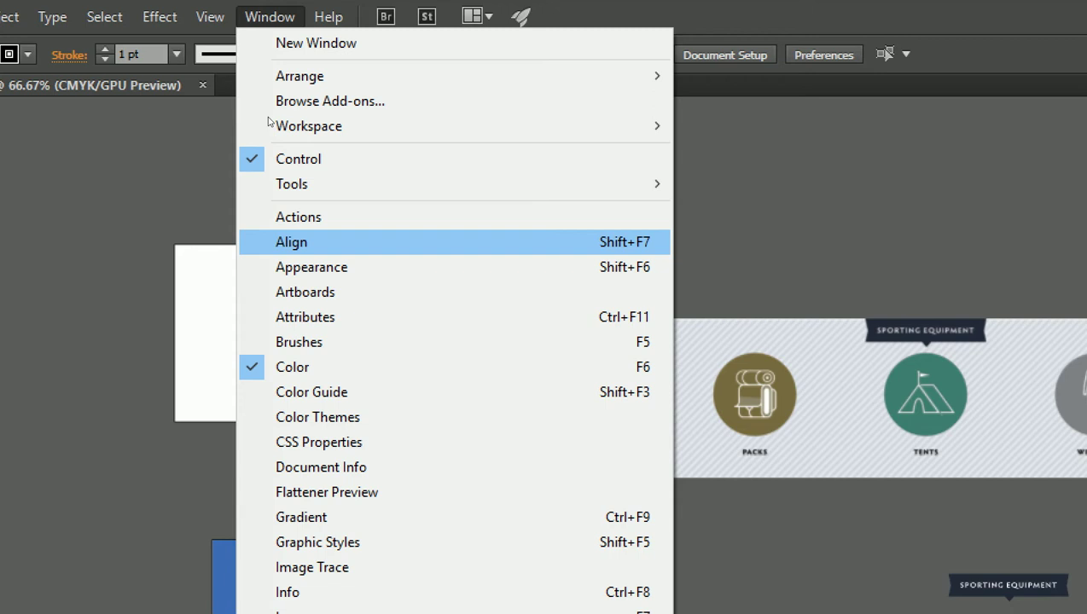
key(Up)
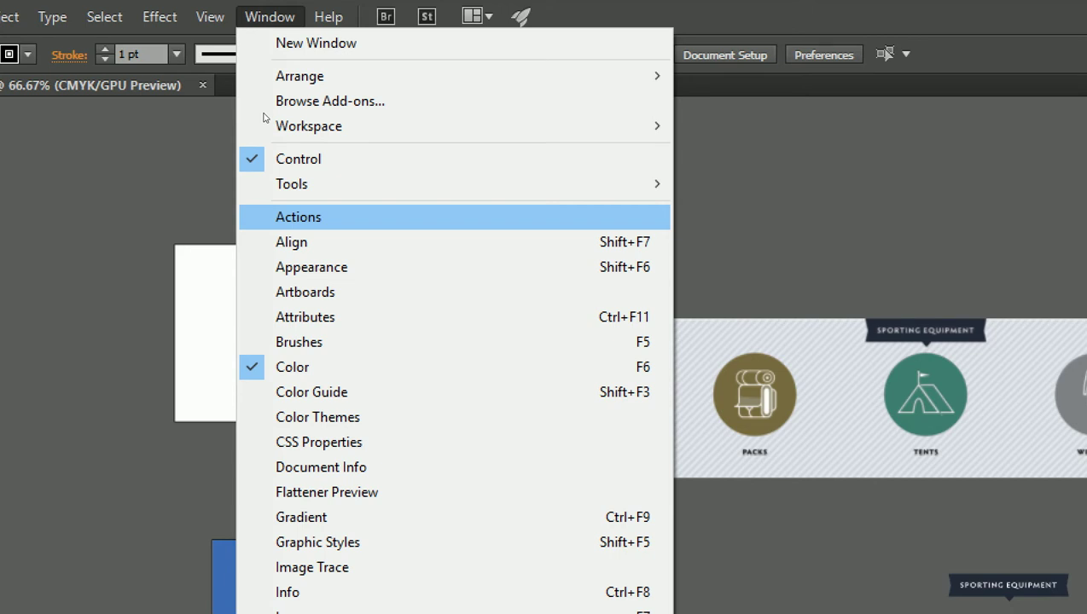
key(Down)
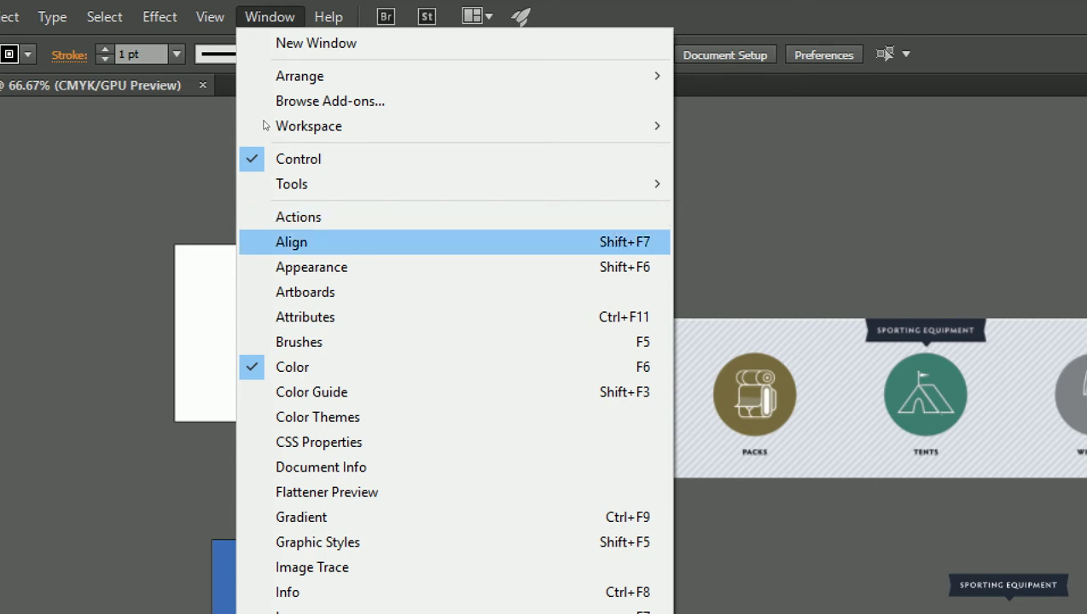
key(Return)
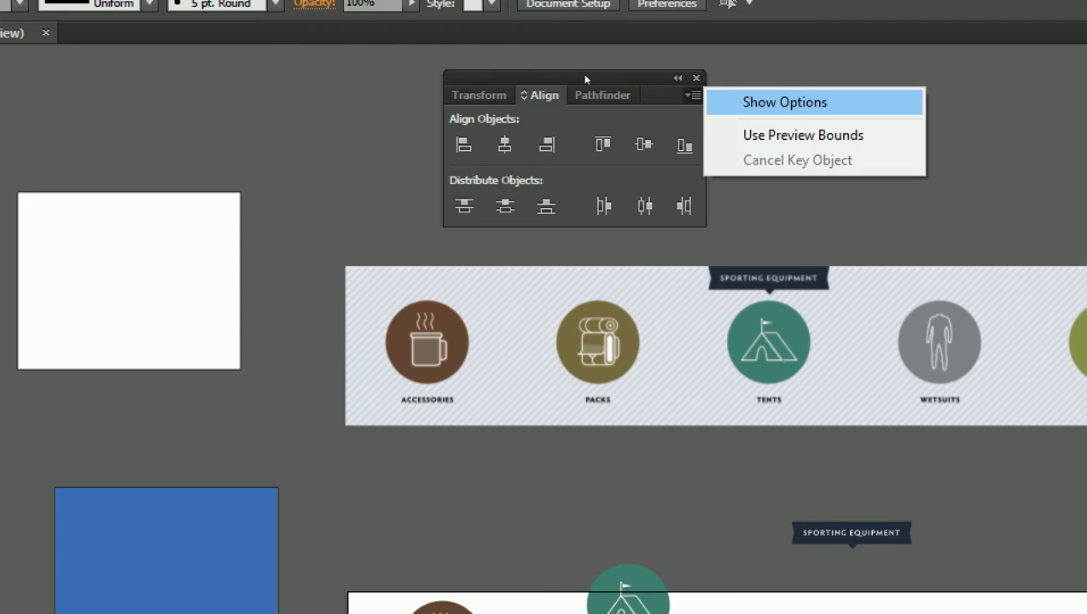
Toggle Show Options in the Align panel menu to reveal Distribute Spacing and Align To.
key(Return)
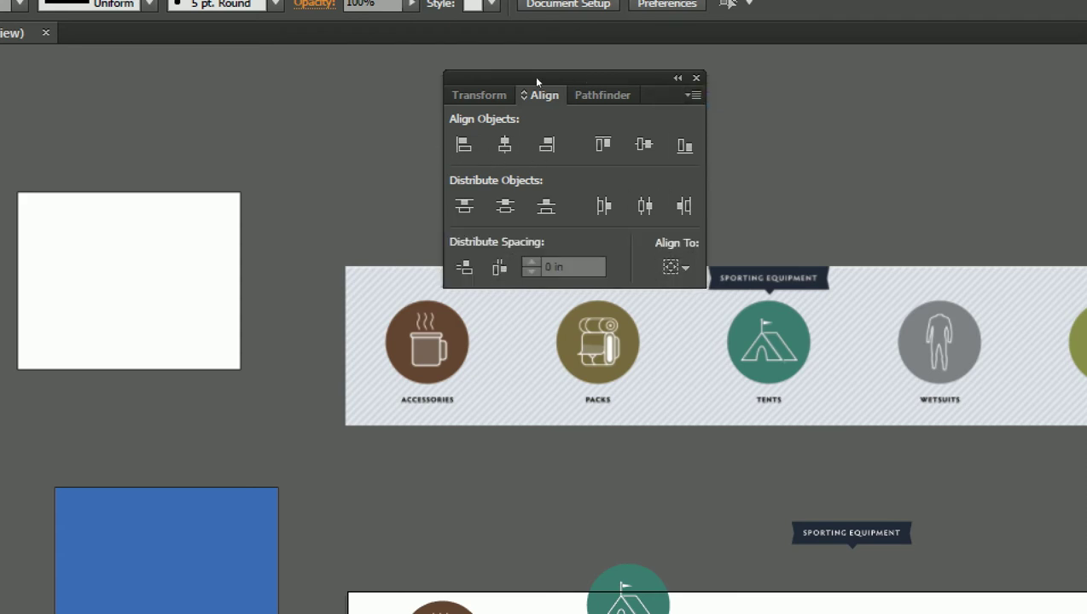
click(693, 95)
click(819, 101)
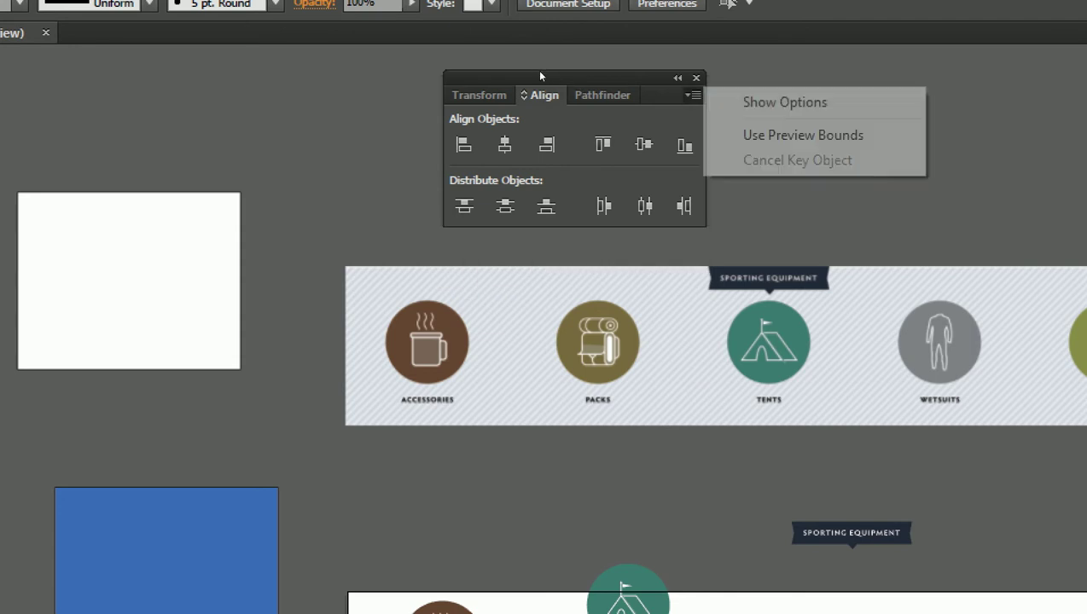
key(Return)
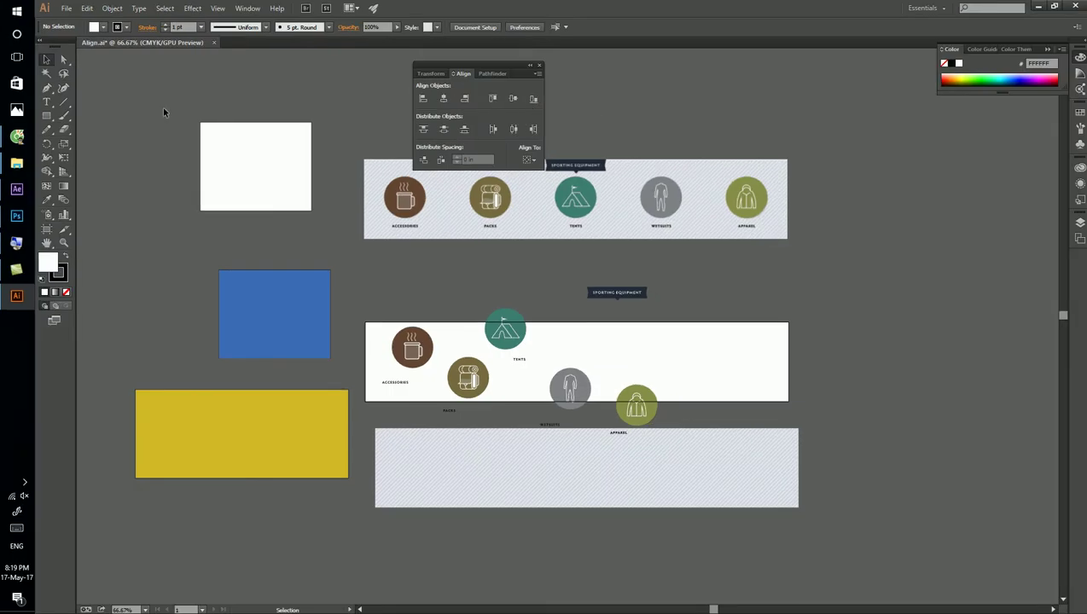
Select the three rectangles and try left, centre, right, top and bottom alignment, undoing some.
drag(165, 112, 303, 424)
click(425, 101)
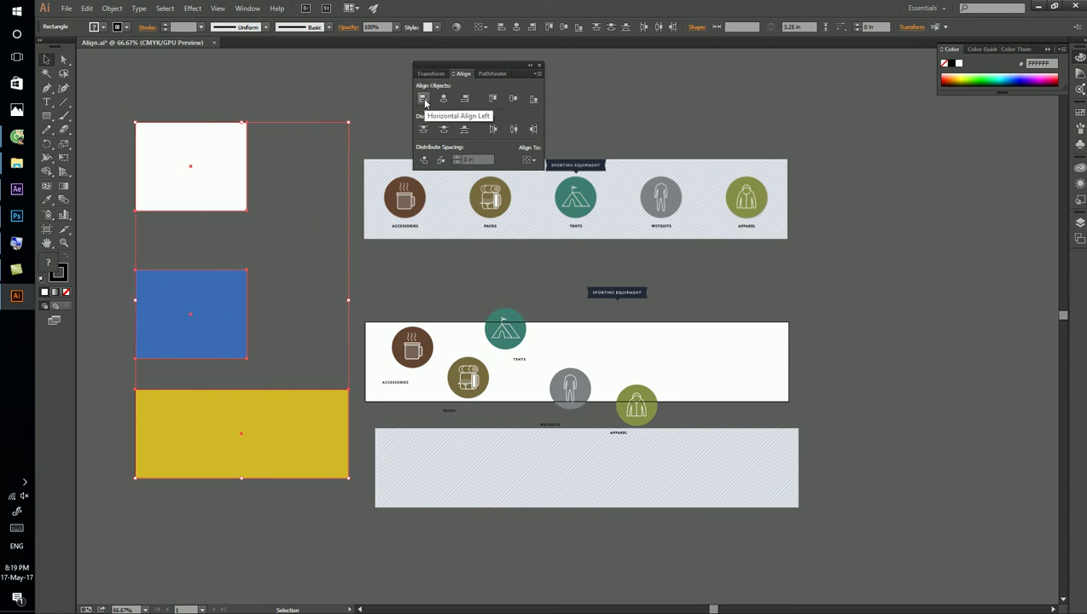
click(444, 100)
key(d)
click(446, 100)
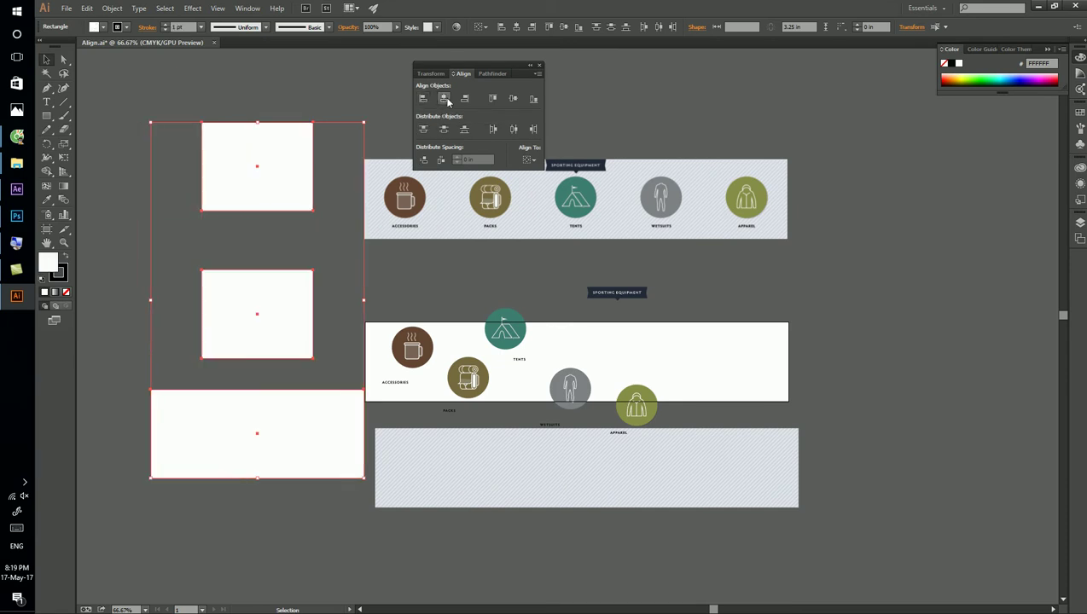
click(464, 99)
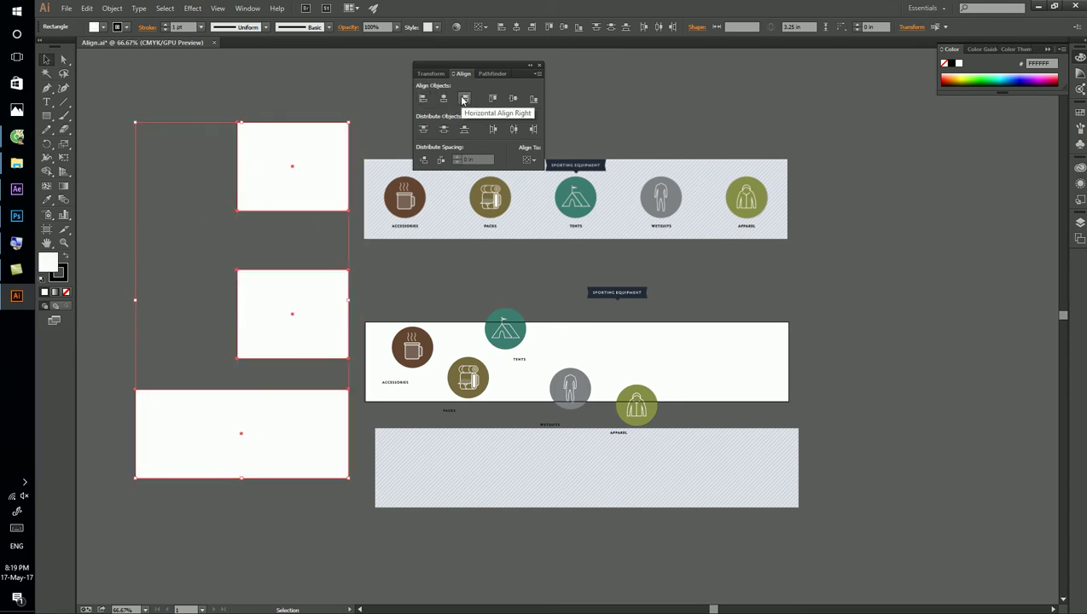
click(493, 99)
key(ctrl+z)
key(ctrl+shift+z)
key(ctrl+z)
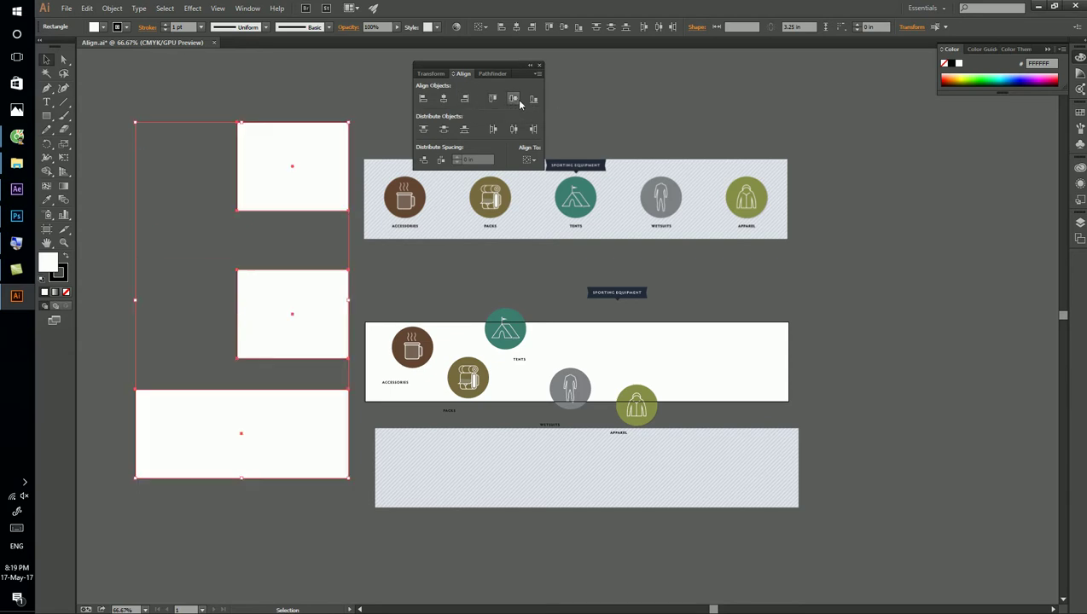
click(534, 99)
key(ctrl+z)
Make the middle rectangle yellow and taller, and the top one blue, taller and shifted.
click(250, 294)
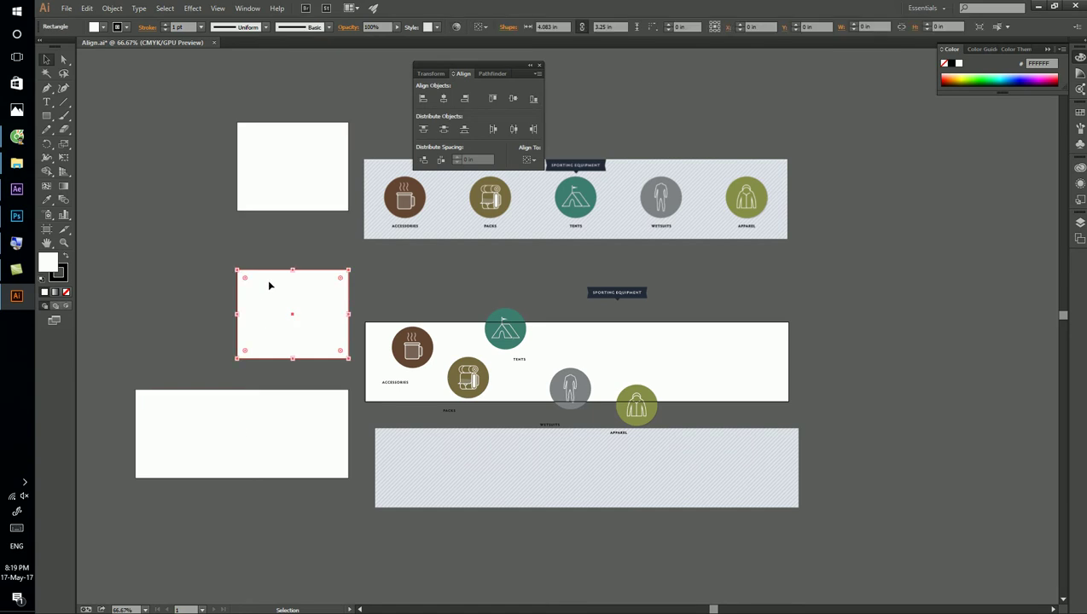
drag(294, 269, 294, 239)
click(961, 76)
click(293, 204)
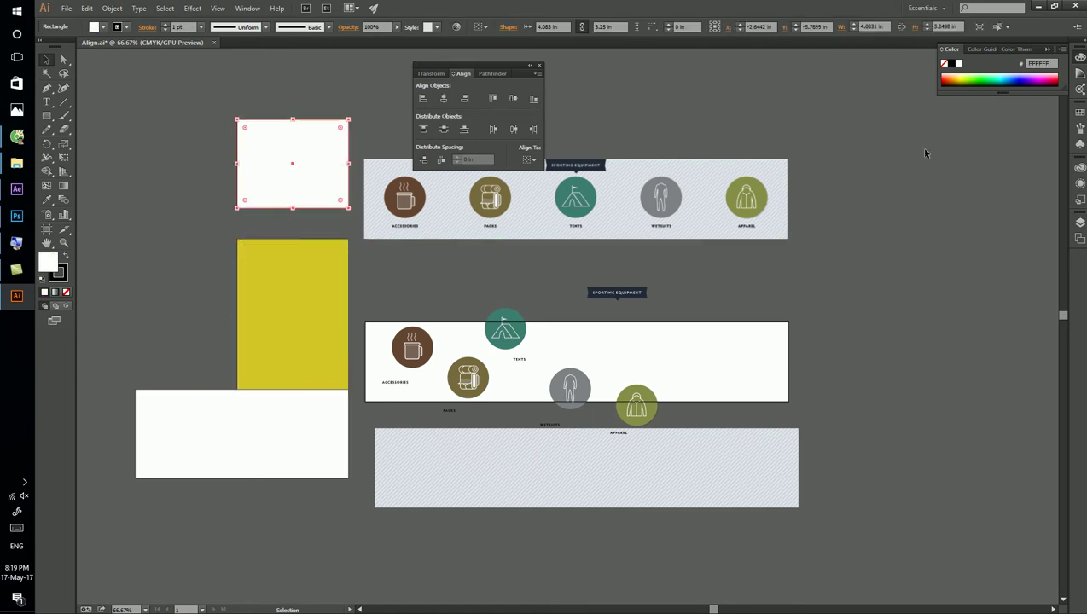
click(1030, 82)
drag(293, 207, 293, 286)
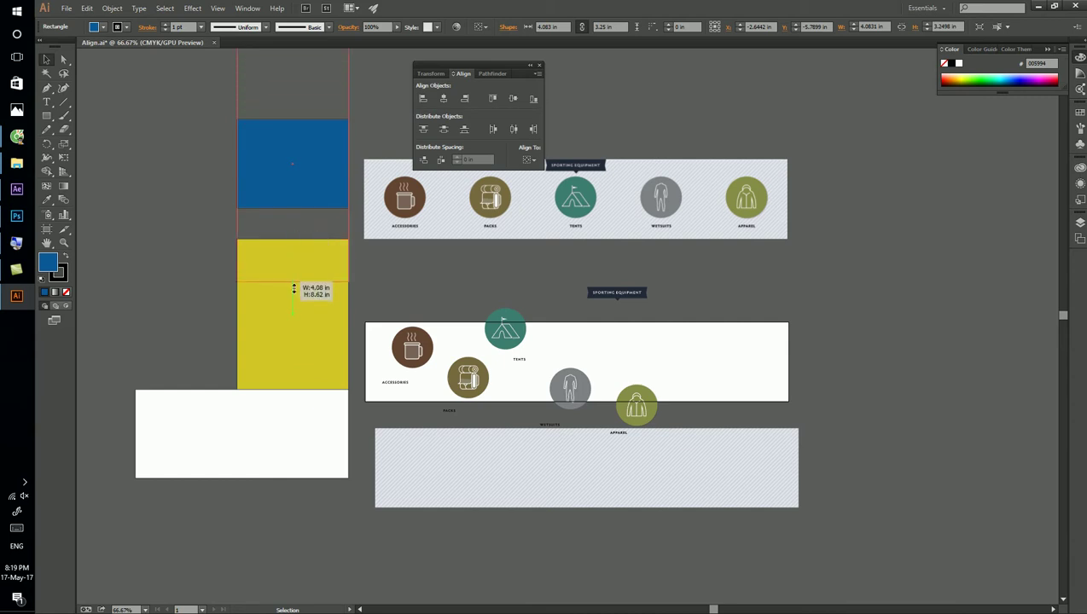
mouse_move(308, 167)
mouse_down()
mouse_move(237, 214)
mouse_move(252, 209)
mouse_up()
Narrow the blue bar and align the three rectangles along their left edges.
drag(156, 197, 286, 436)
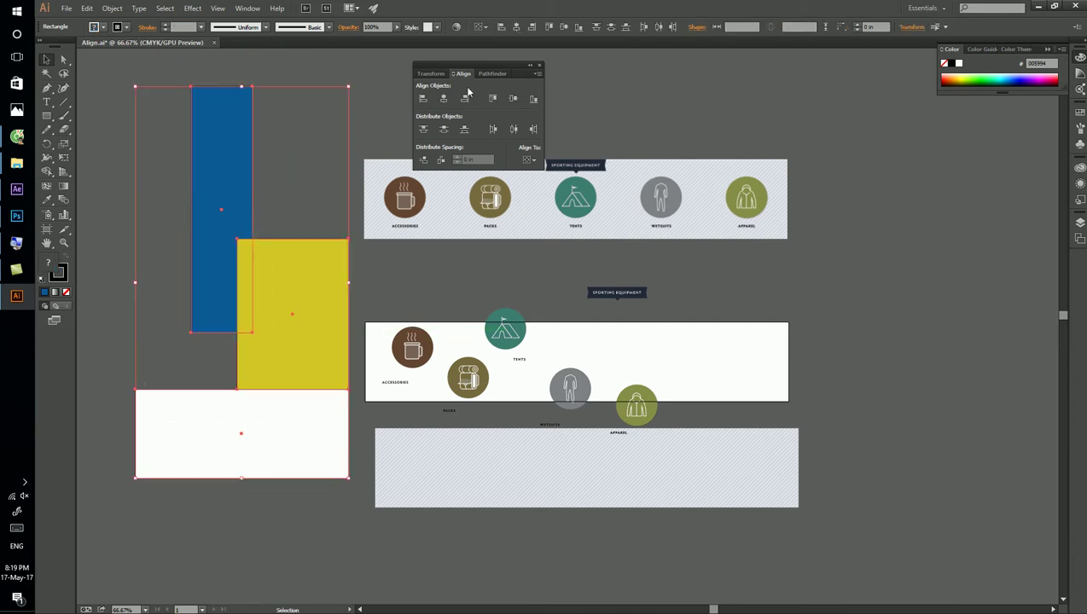
click(422, 99)
click(465, 99)
key(ctrl+z)
key(ctrl+z)
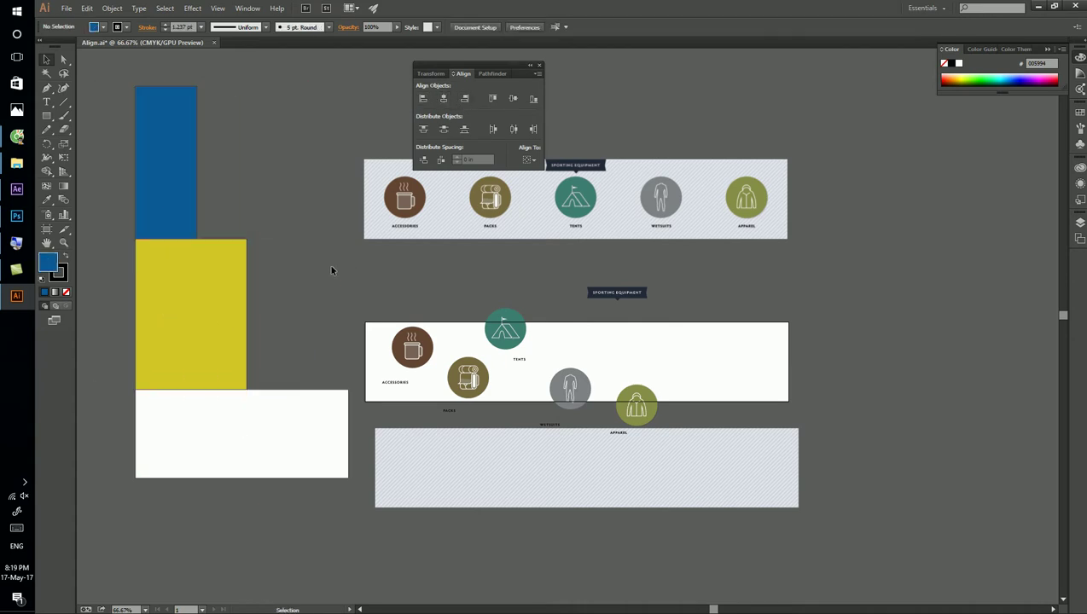
Draw a star with extra points to the left of the rectangles.
click(331, 270)
scroll(330, 290, down, 5)
scroll(283, 266, left, 3)
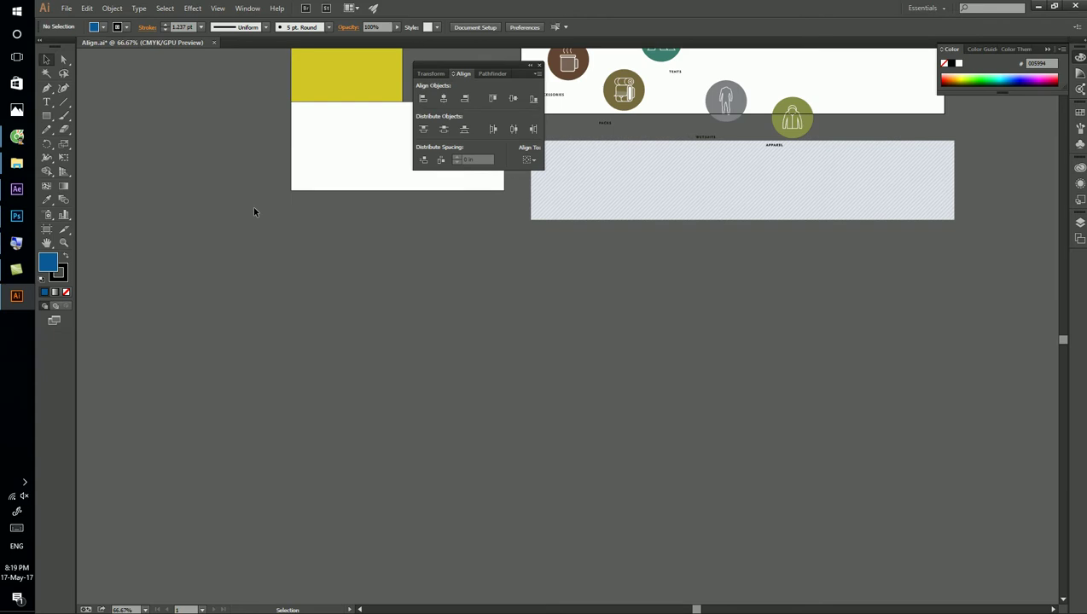
scroll(291, 271, up, 5)
scroll(291, 271, right, 2)
scroll(318, 346, up, 1)
scroll(318, 346, left, 1)
scroll(224, 315, down, 1)
scroll(224, 315, left, 4)
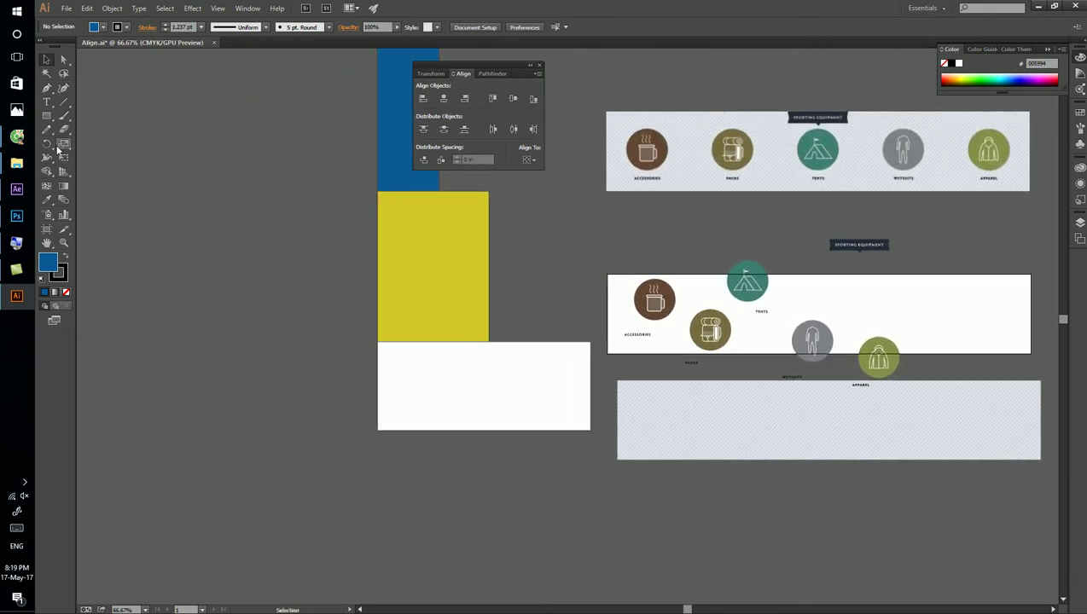
click(46, 115)
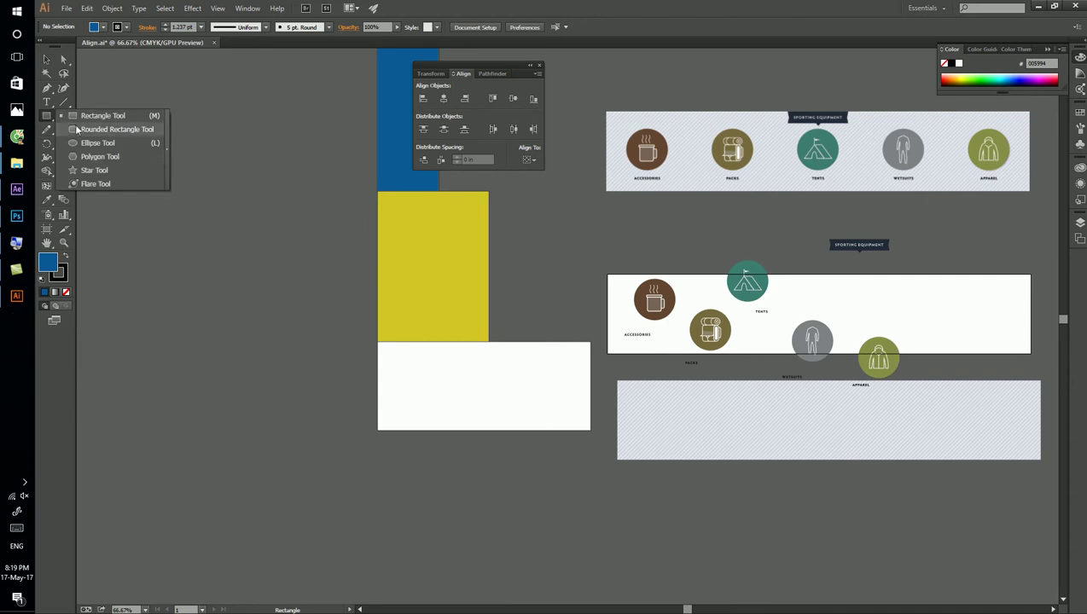
click(94, 169)
mouse_move(230, 232)
mouse_down()
mouse_move(285, 324)
mouse_move(262, 285)
mouse_up()
key(Up)
key(Up)
key(Up)
key(Up)
key(Up)
key(Up)
key(Up)
key(Up)
key(Up)
Round the star's points into a scalloped edge with live corners and fill it blue 0084BF.
scroll(238, 218, up, 1)
key(a)
click(267, 197)
drag(277, 175, 303, 199)
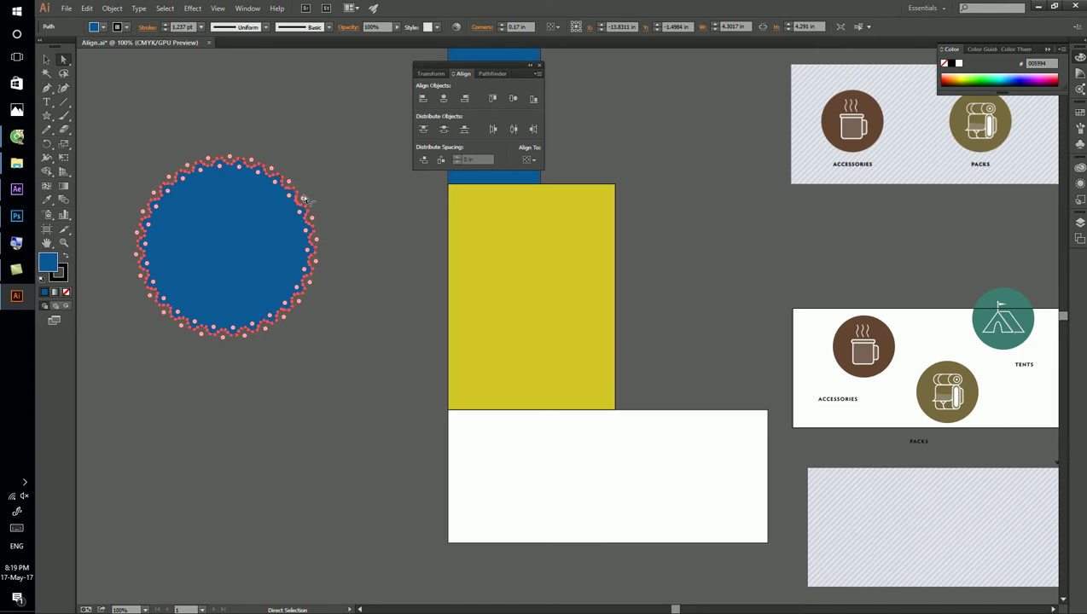
key(d)
key(v)
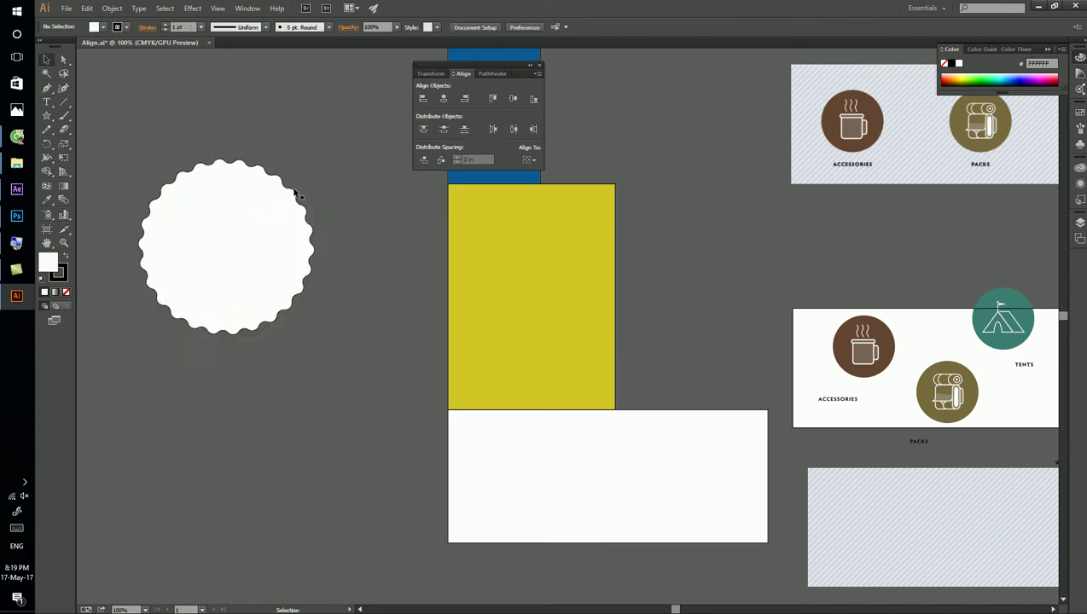
scroll(259, 198, up, 2)
click(1005, 77)
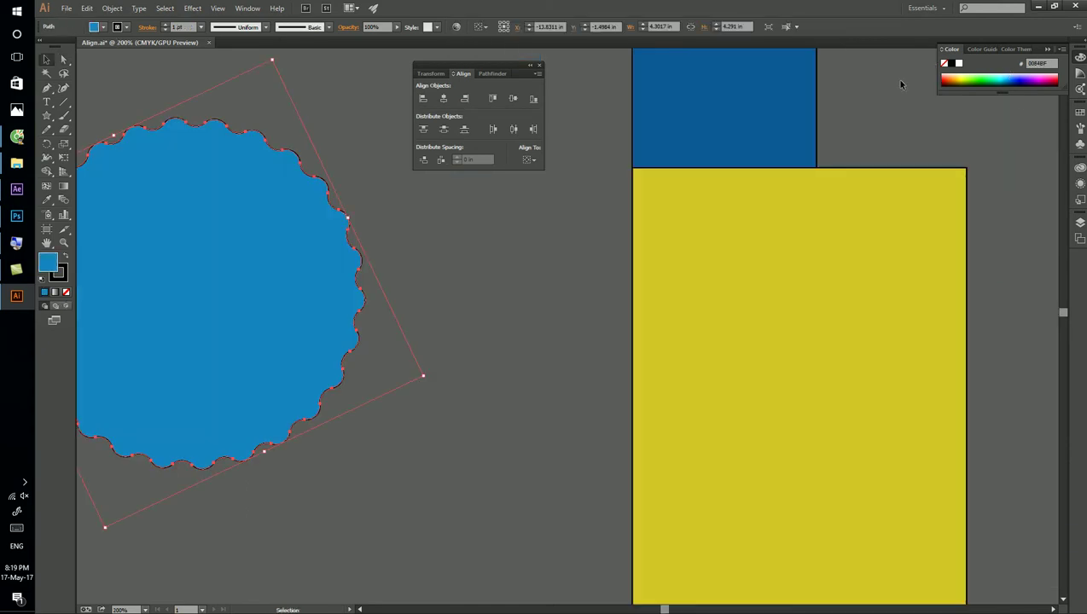
scroll(380, 216, down, 1)
Alt-drag an offset copy of the scalloped badge and set its fill to None.
drag(297, 227, 407, 275)
key(ctrl+z)
drag(288, 226, 397, 312)
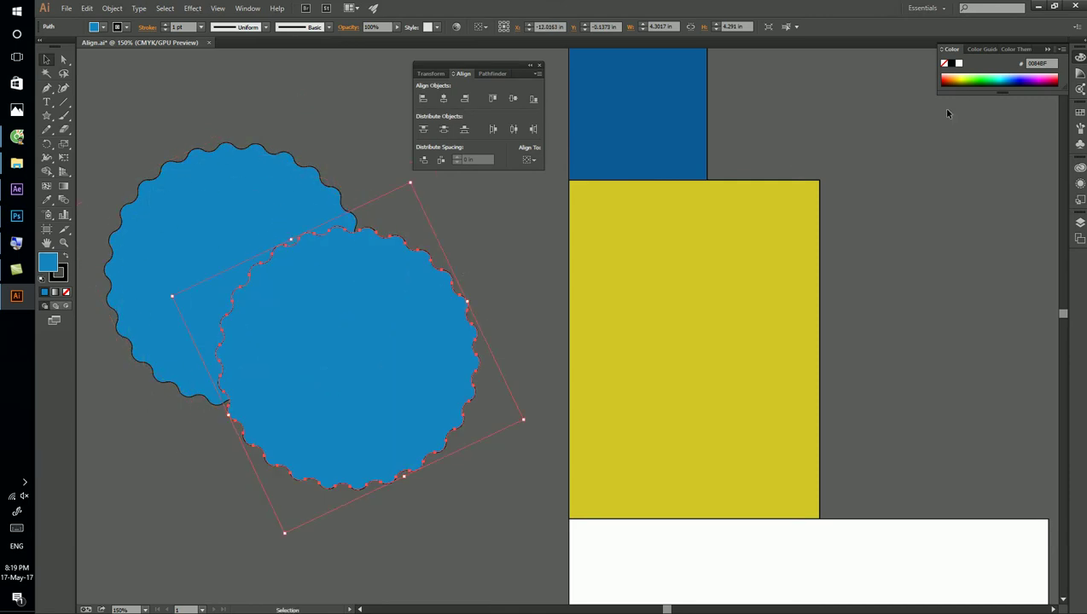
click(959, 64)
click(958, 69)
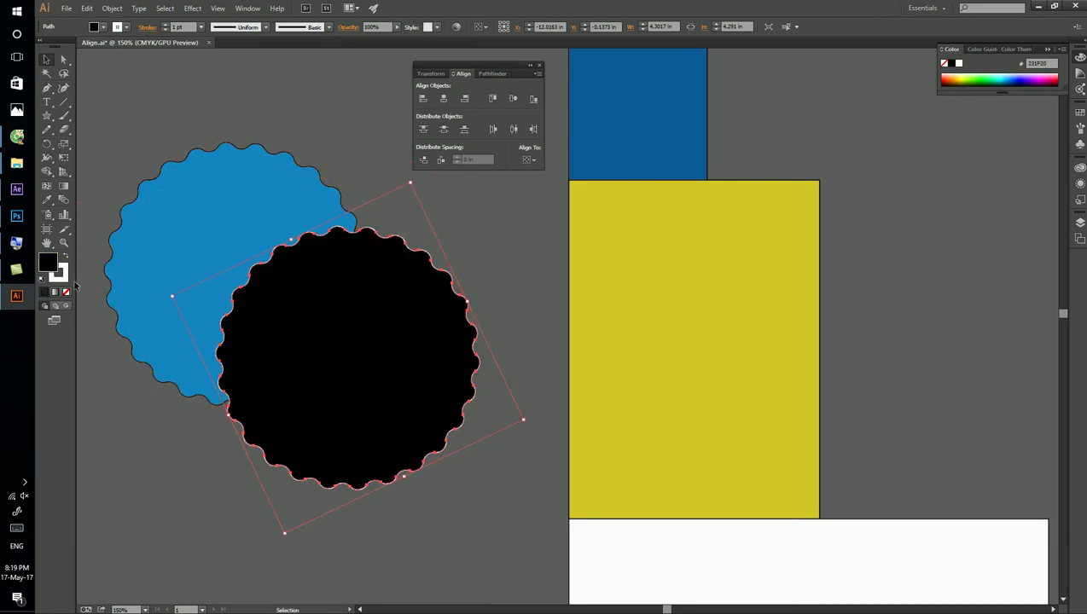
click(66, 292)
Rotate the unfilled wavy outline copy slightly.
click(453, 241)
click(423, 283)
drag(413, 184, 465, 219)
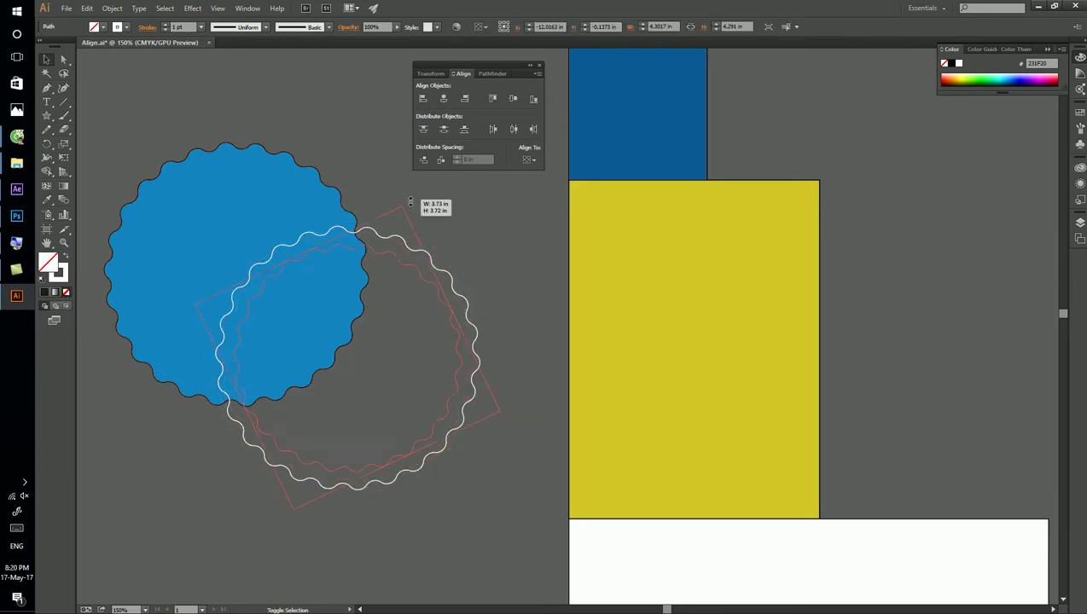
click(464, 219)
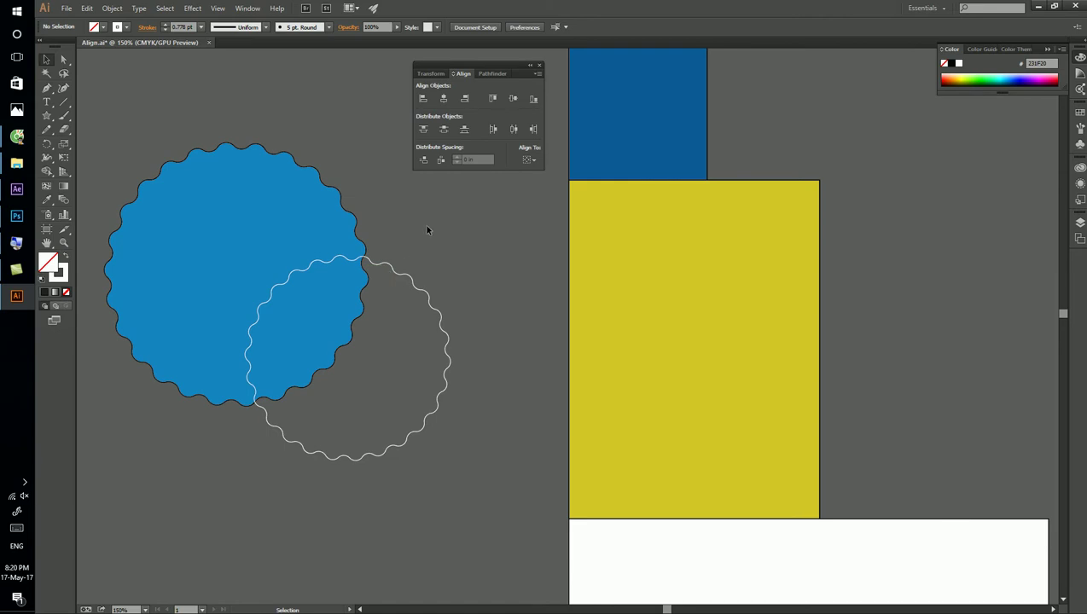
Centre the two scalloped shapes on each other with Horizontal and Vertical Align Center.
click(195, 335)
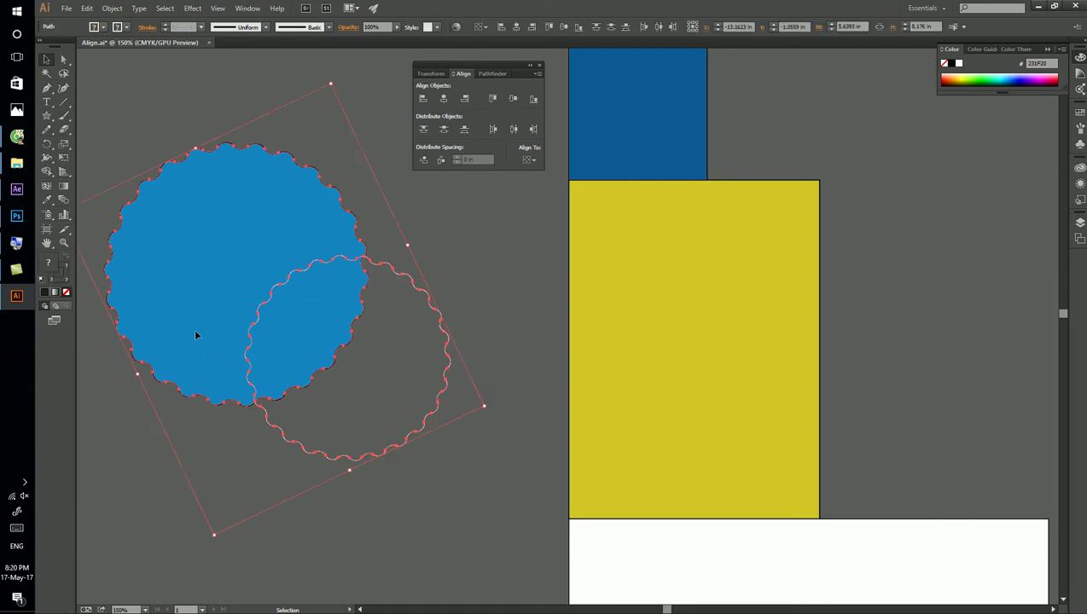
click(443, 98)
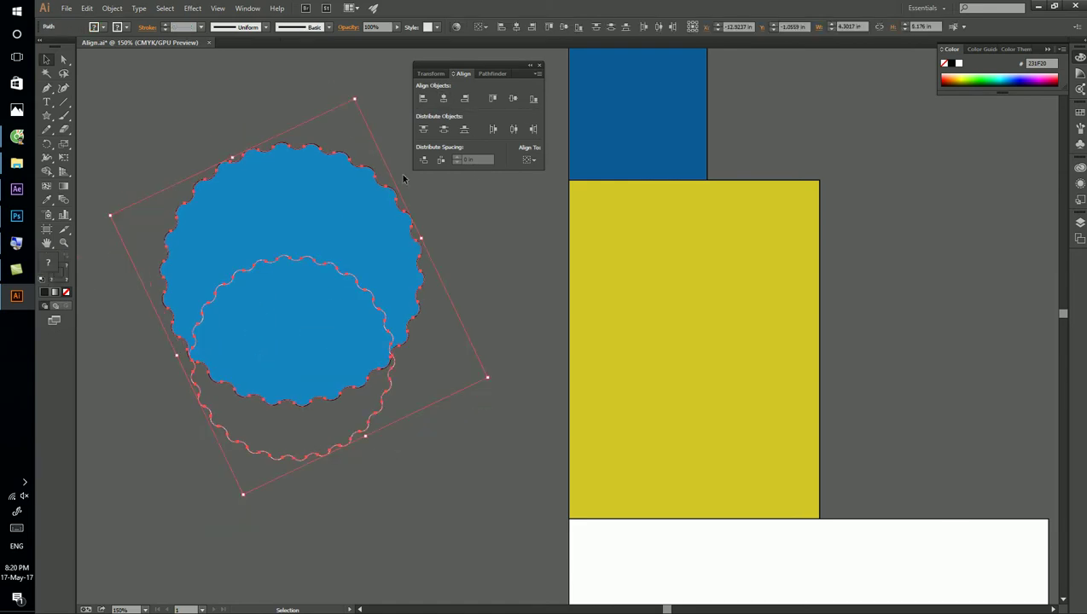
click(513, 100)
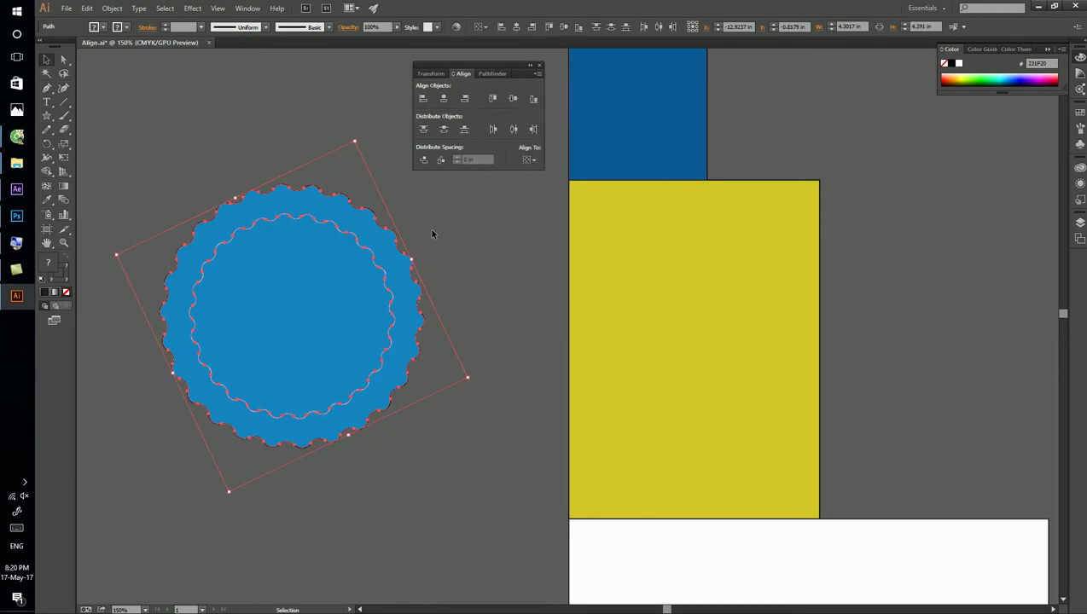
click(448, 185)
click(310, 286)
click(424, 237)
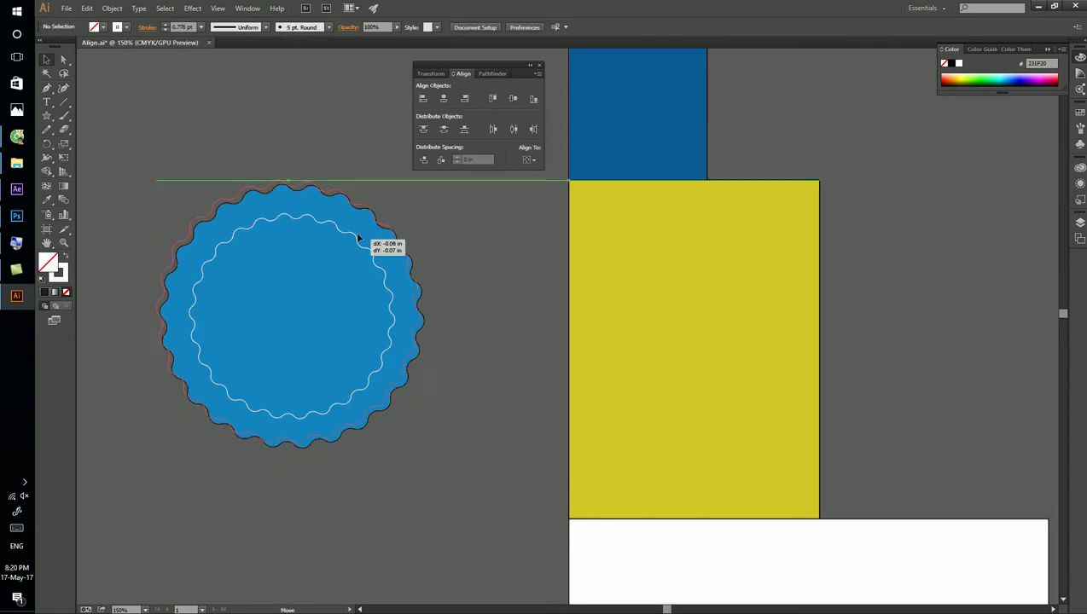
Move the white wavy outline off the badge to the lower right.
click(362, 240)
key(a)
click(362, 238)
drag(364, 238, 602, 406)
click(348, 261)
Rotate the blue scalloped badge slightly.
key(v)
key(a)
key(v)
drag(355, 142, 359, 158)
click(358, 156)
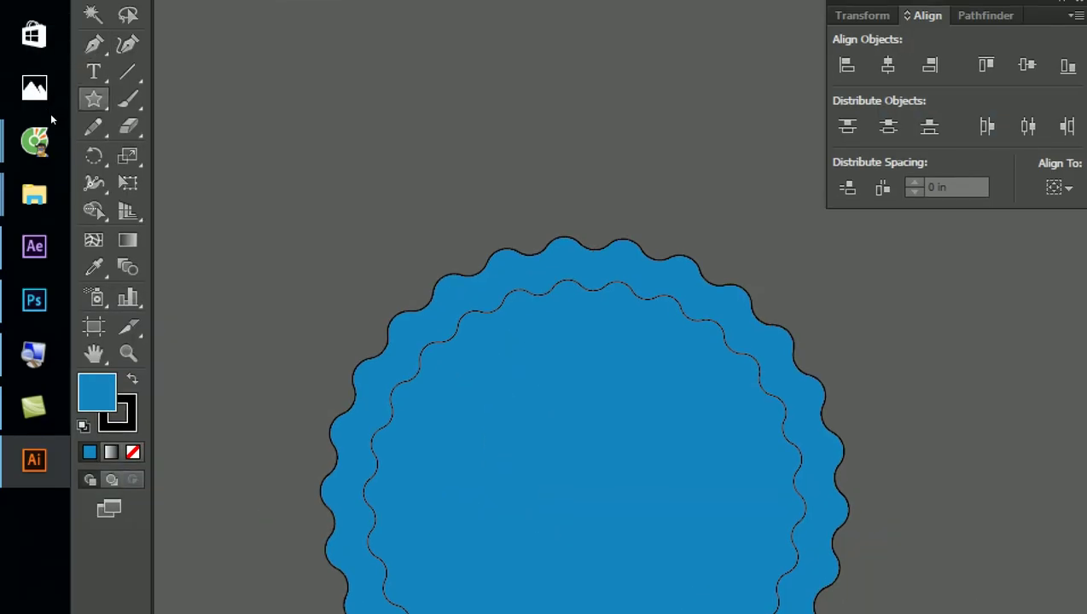
Draw a hexagon above the badge with default white fill and black stroke.
click(94, 99)
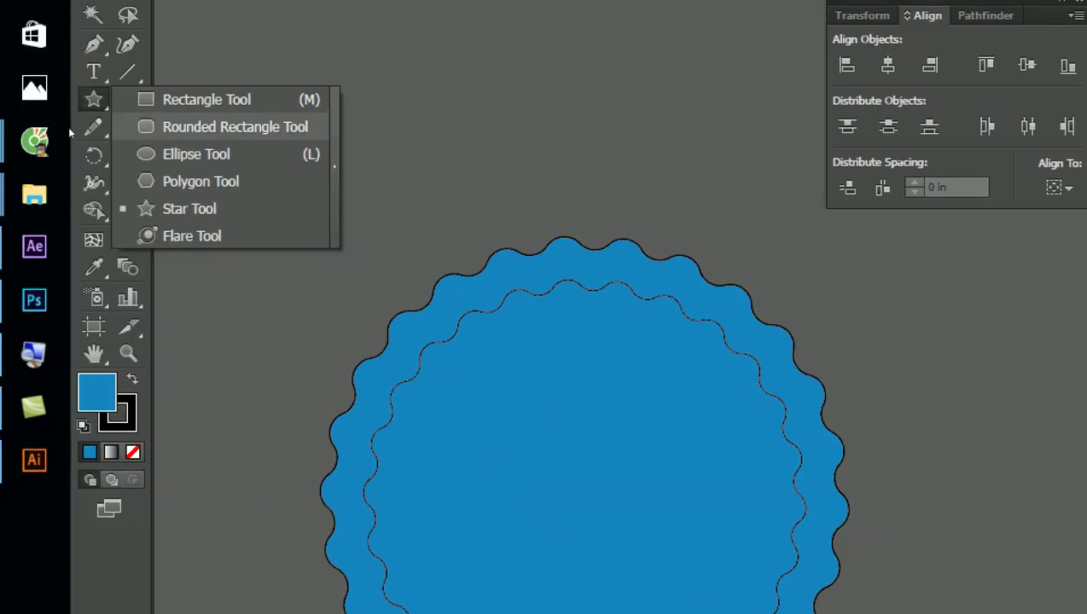
click(201, 181)
drag(365, 95, 422, 151)
key(a)
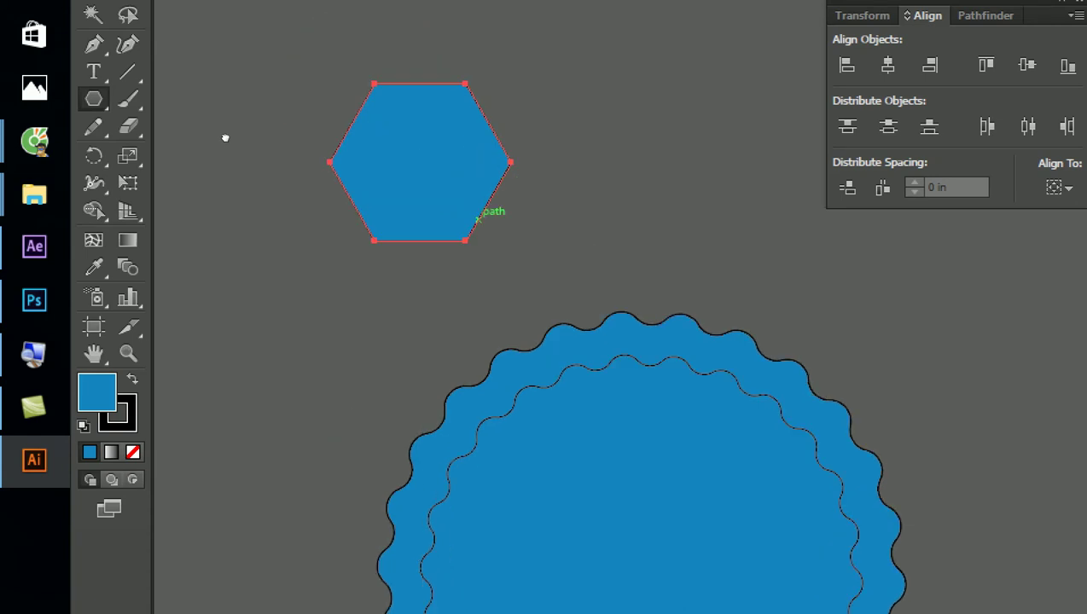
click(179, 101)
drag(172, 95, 220, 154)
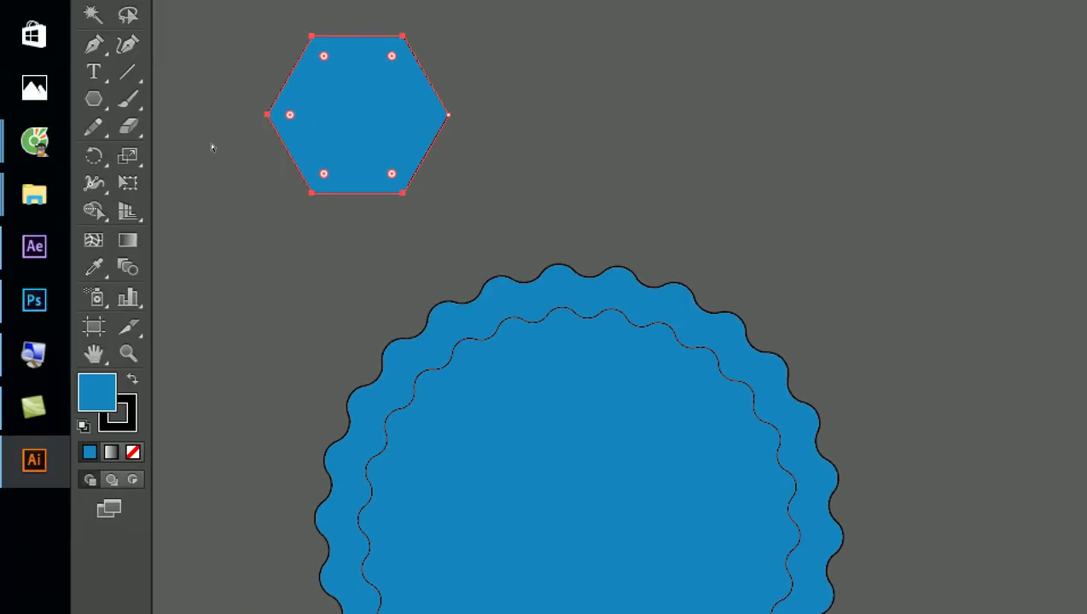
key(d)
Select the hexagon's left-side anchors to flatten them into an arrow shape.
click(165, 93)
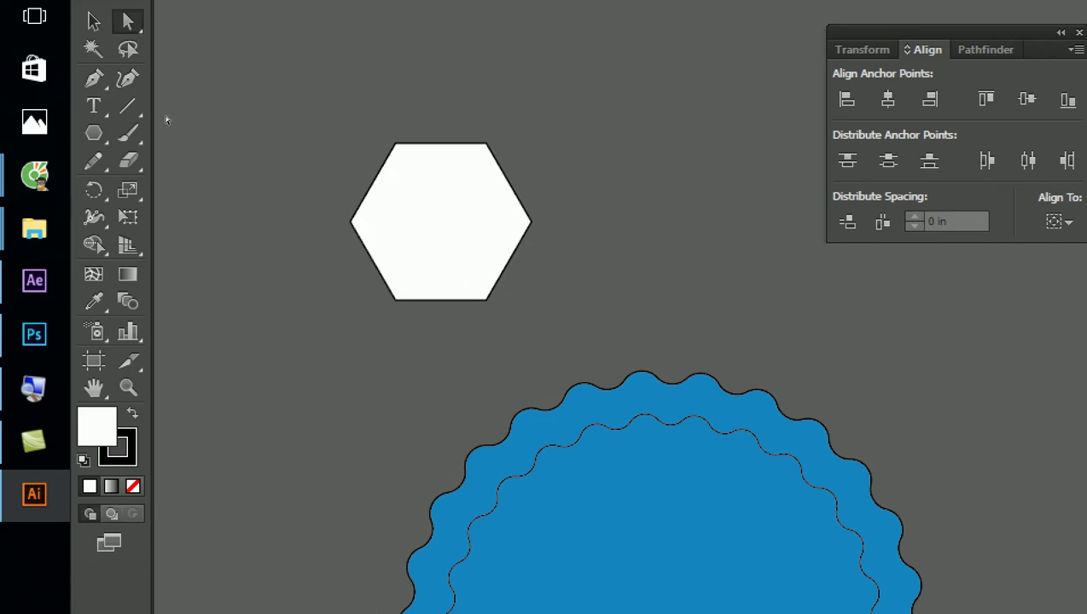
click(353, 221)
mouse_move(305, 56)
mouse_down()
mouse_move(364, 230)
mouse_move(416, 335)
mouse_up()
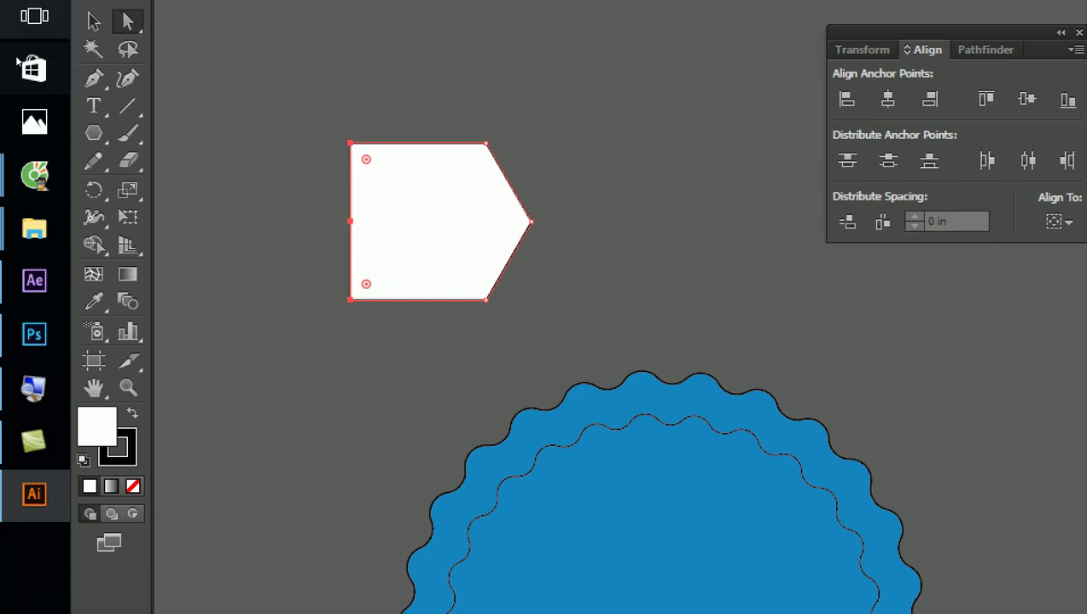
key(v)
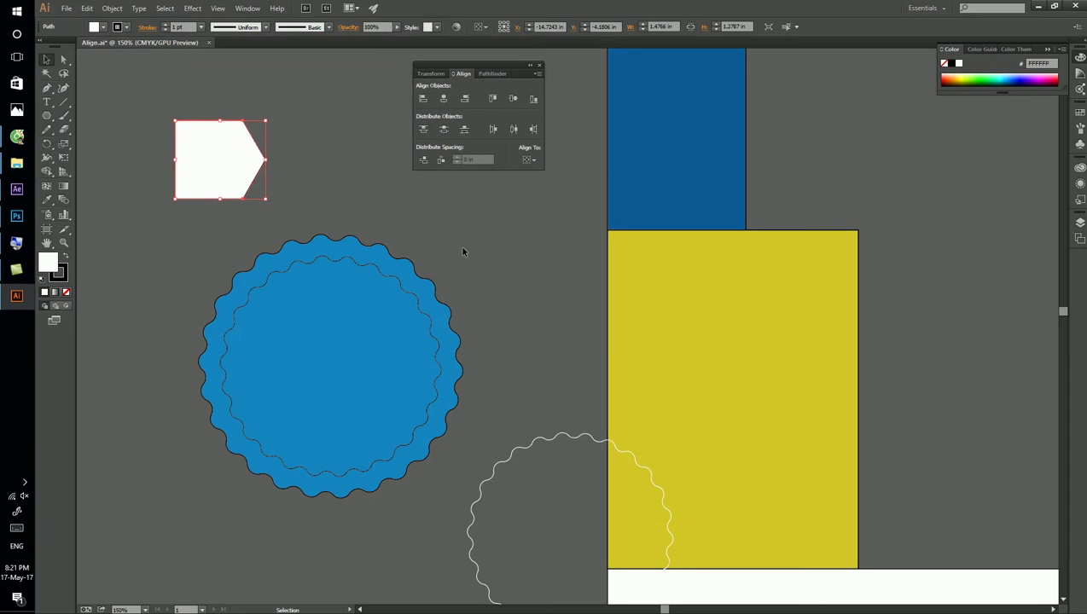
Make differently sized copies of the arrow and distribute all three by their top edges.
click(463, 247)
click(216, 158)
mouse_move(248, 123)
mouse_down()
mouse_move(296, 252)
mouse_move(325, 140)
mouse_move(325, 162)
mouse_move(503, 231)
mouse_move(461, 232)
mouse_move(398, 286)
mouse_up()
drag(150, 83, 461, 329)
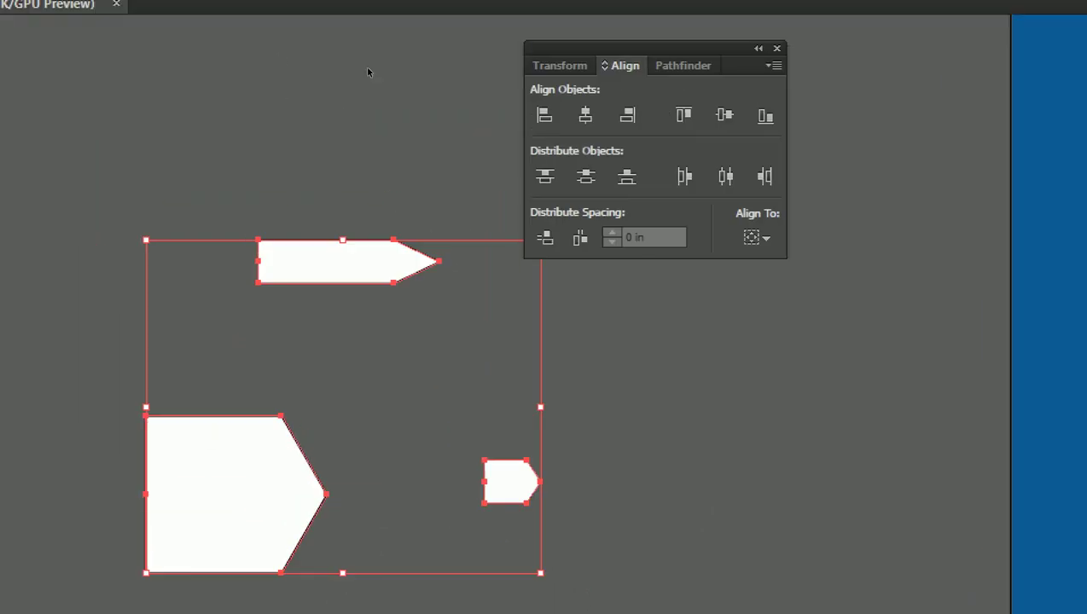
click(544, 177)
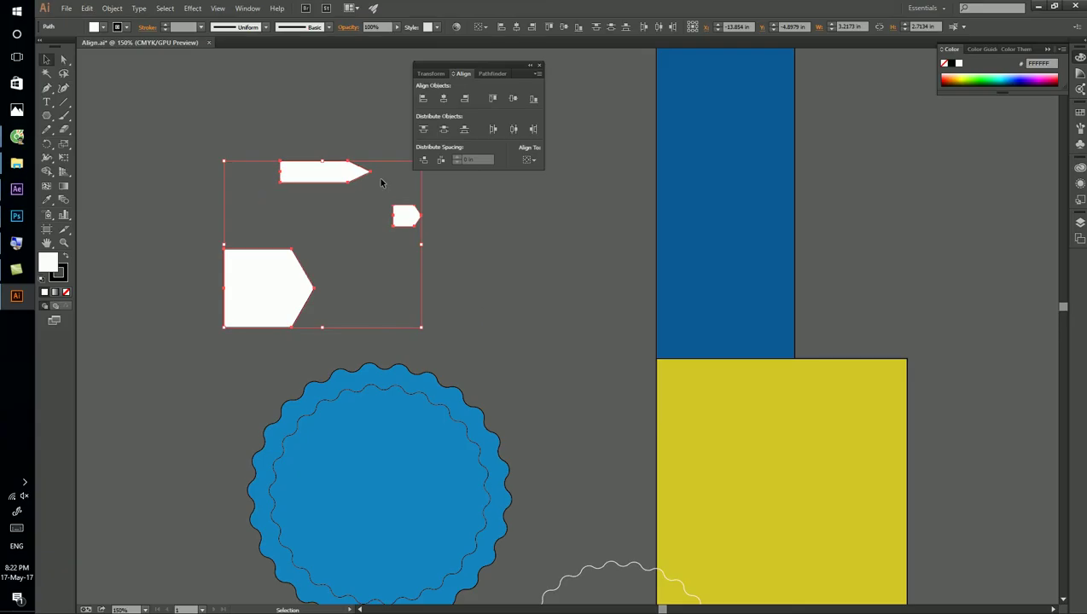
Pull a horizontal guide down to the top arrow.
key(a)
key(v)
drag(324, 53, 339, 162)
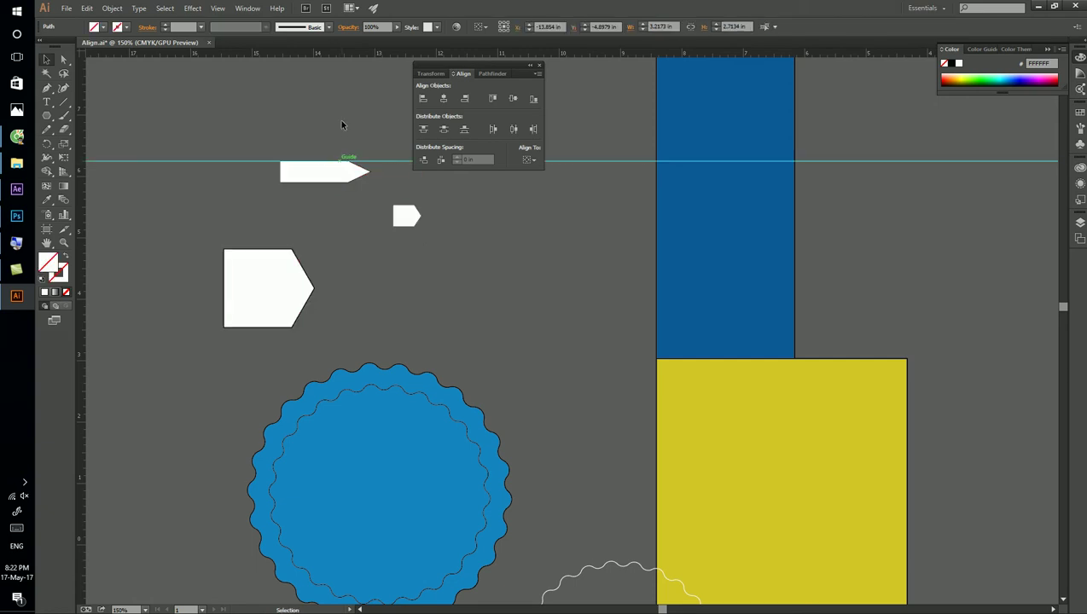
Place guides at the small and large arrows, then undo them.
click(363, 169)
click(380, 70)
drag(378, 53, 386, 205)
drag(368, 54, 372, 247)
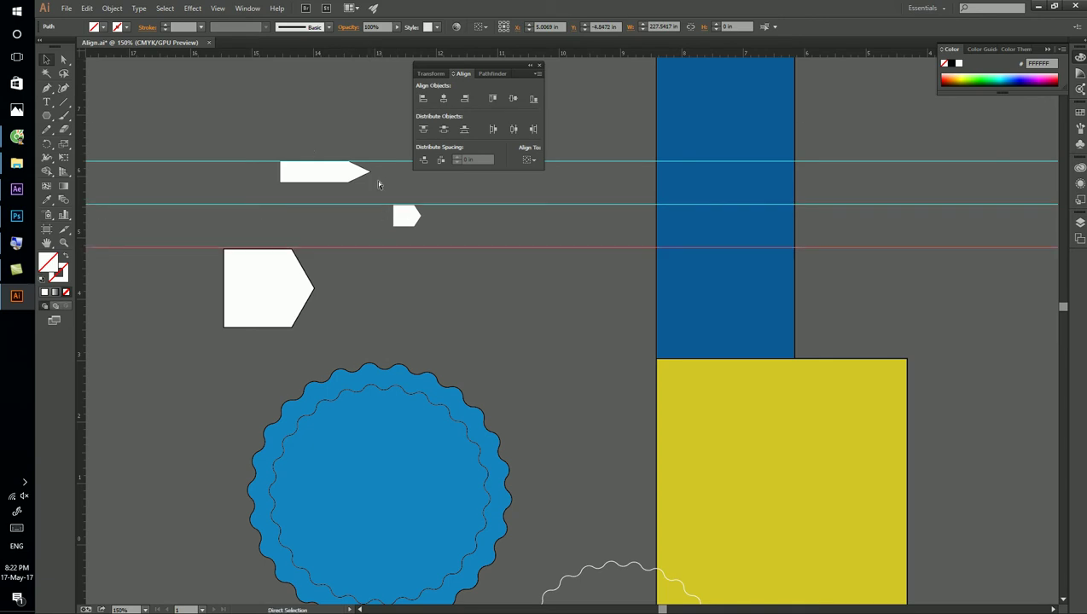
key(ctrl+z)
key(ctrl+z)
key(ctrl+z)
key(ctrl+z)
key(ctrl+z)
Select the three arrows and stretch the small arrow taller.
drag(242, 93, 439, 294)
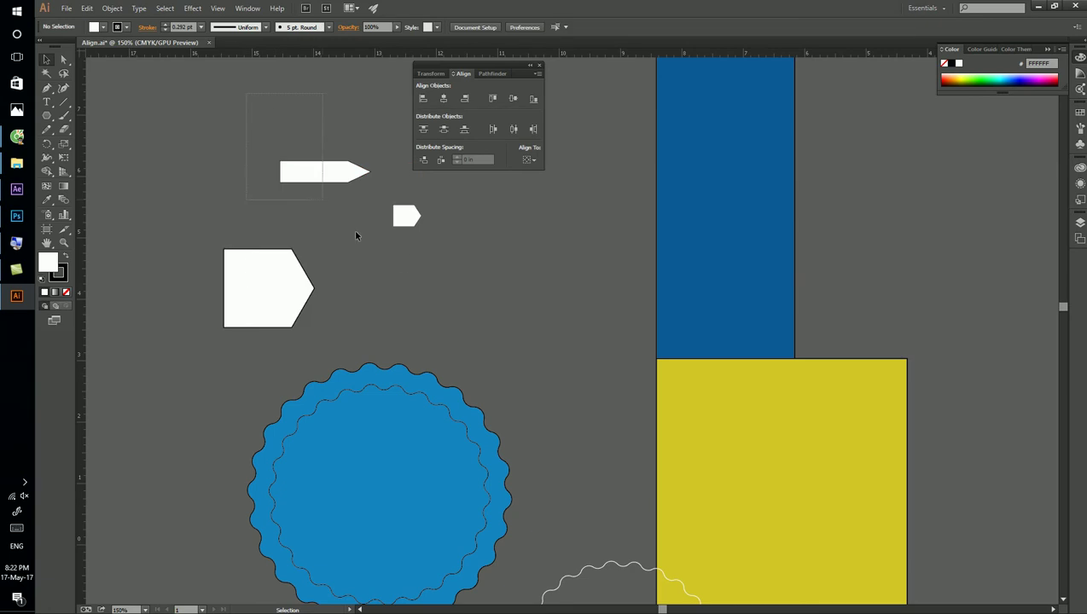
click(407, 215)
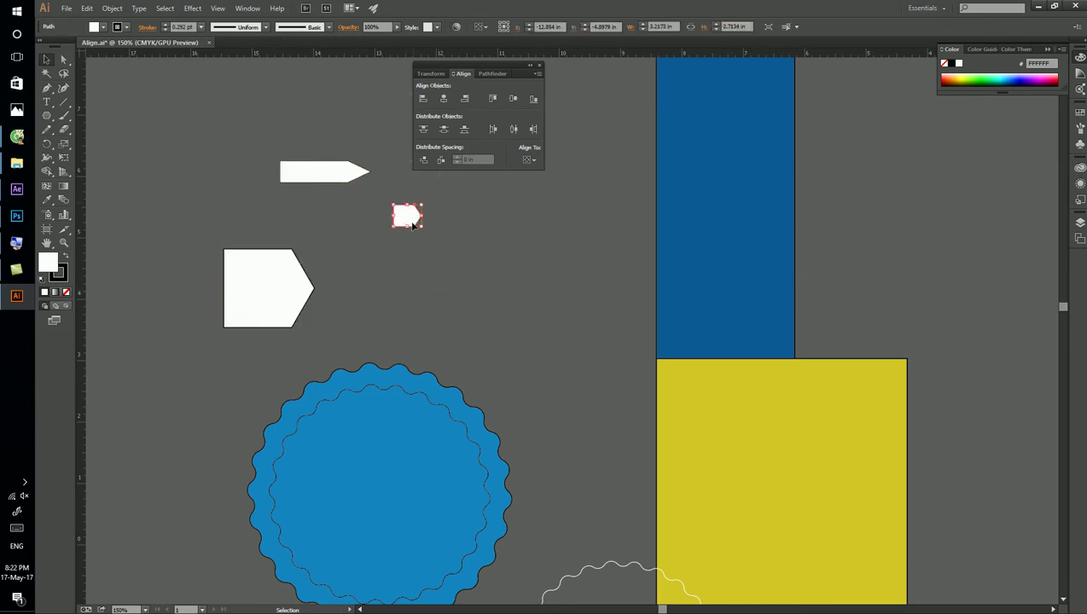
drag(406, 226, 407, 254)
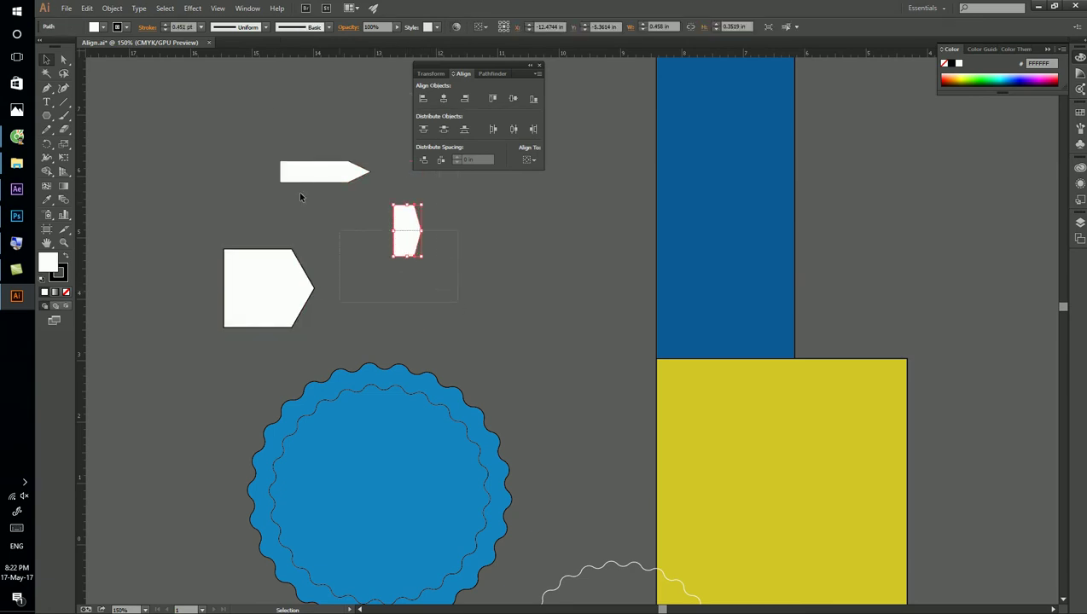
drag(435, 337, 255, 140)
scroll(254, 141, up, 3)
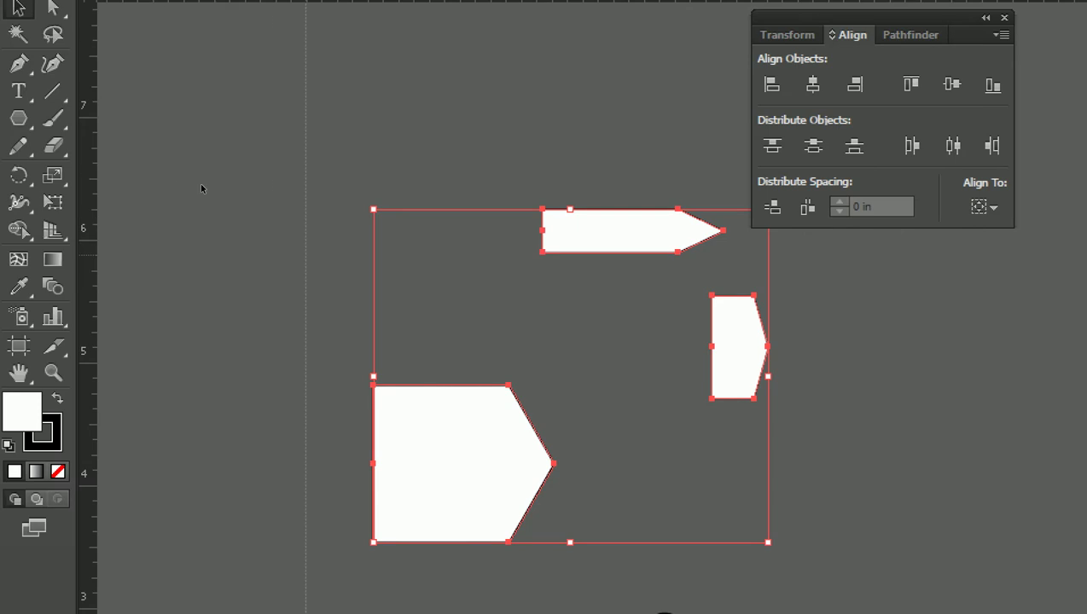
click(222, 184)
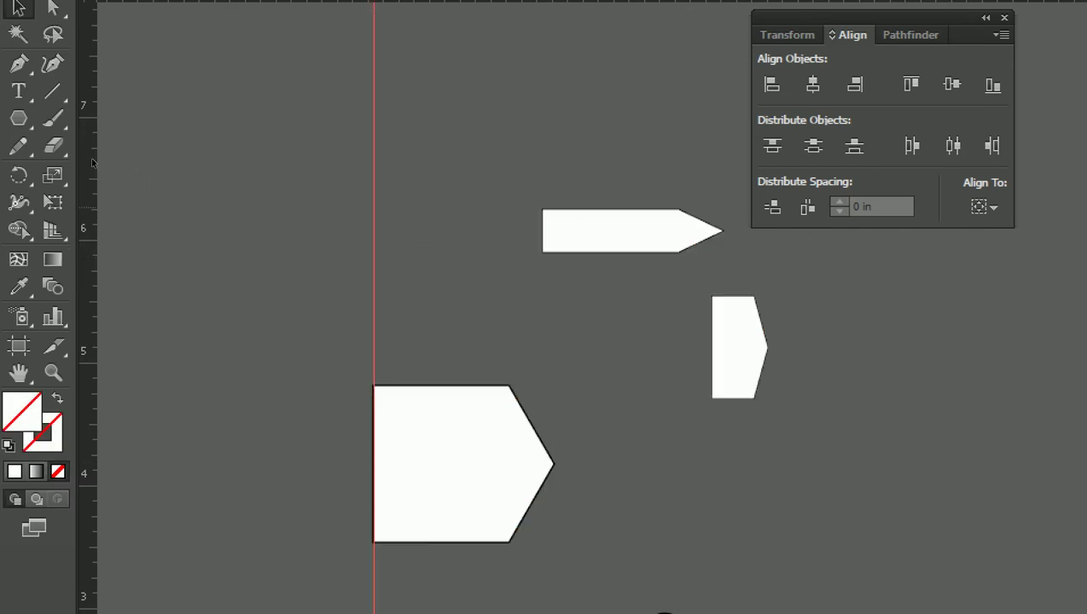
Drag vertical guides to the top and small arrows' left edges, then undo the last change.
drag(92, 163, 542, 239)
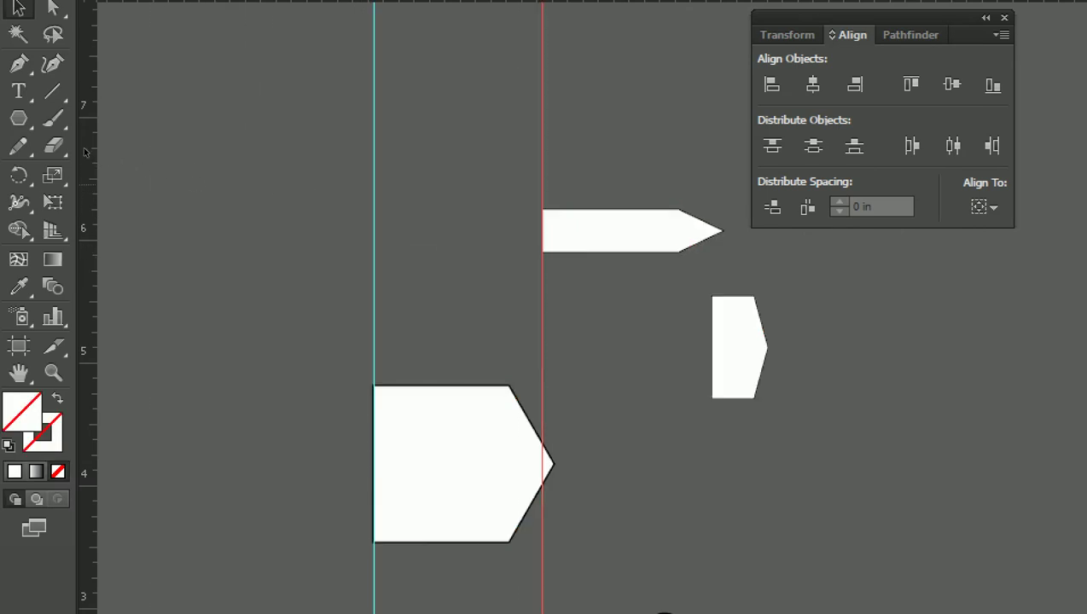
drag(712, 270, 711, 270)
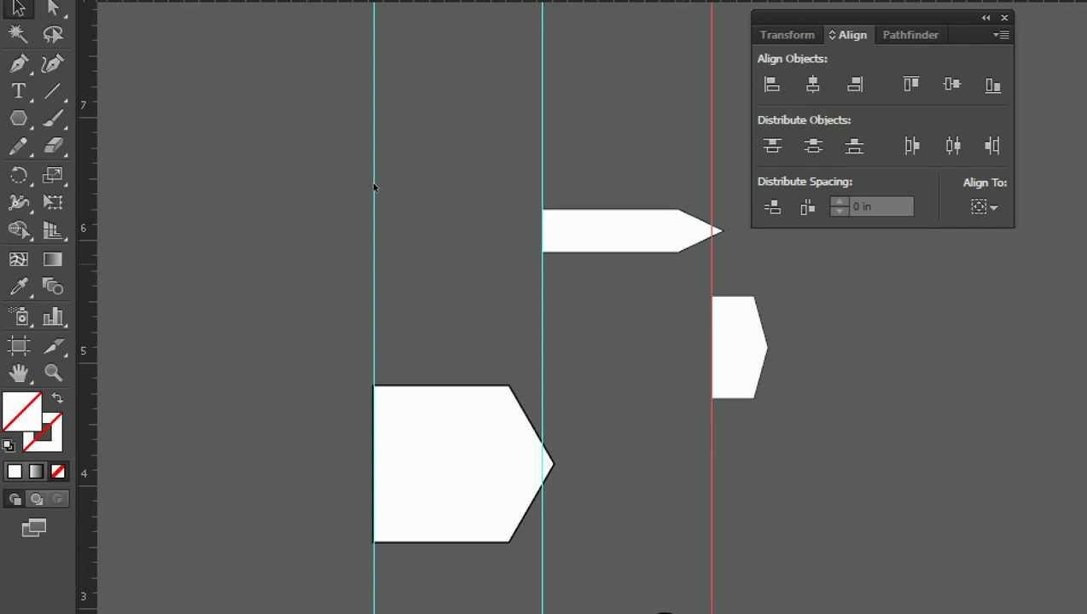
key(ctrl+z)
key(ctrl+z)
key(ctrl+z)
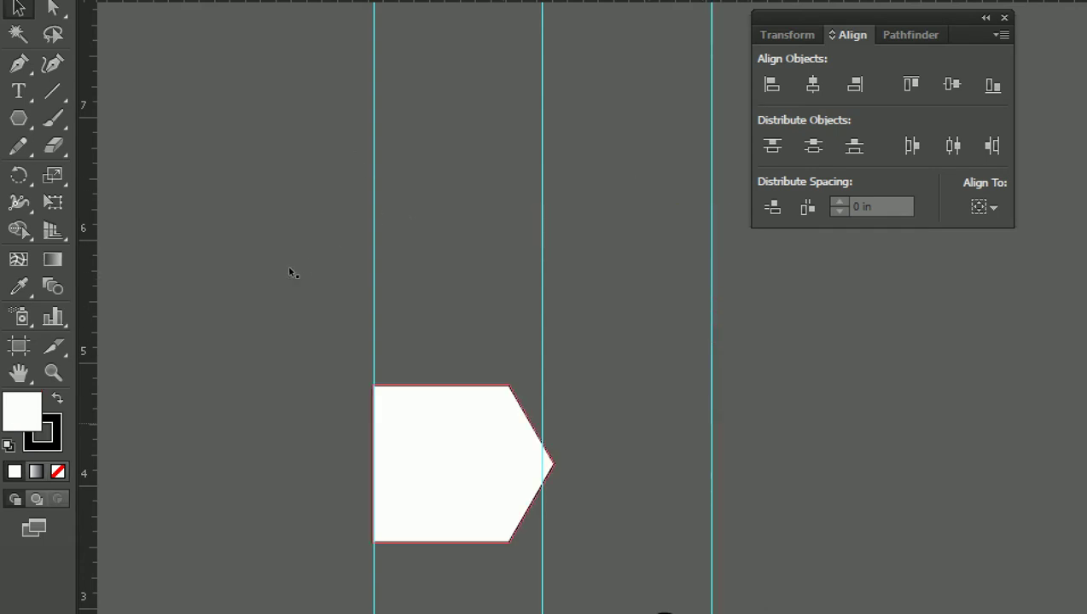
Duplicate the large arrow into four copies with Alt-drag and Ctrl+D.
drag(490, 474, 727, 331)
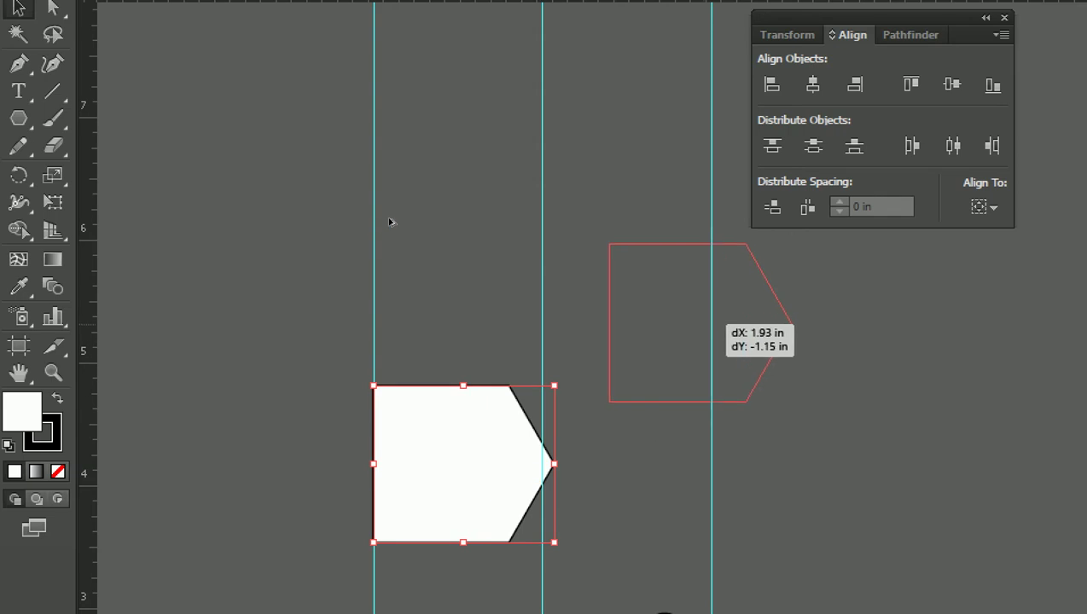
drag(657, 303, 907, 417)
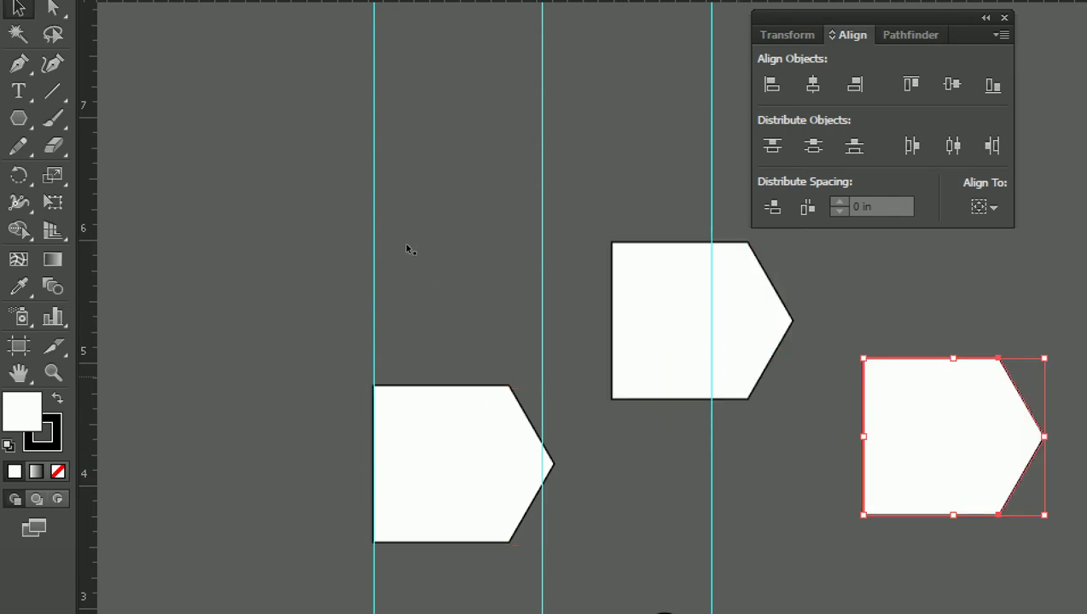
key(ctrl+minus)
key(ctrl+minus)
key(ctrl+d)
click(307, 182)
Centre the four arrows vertically in one row and distribute them evenly by left edges.
drag(505, 182, 736, 250)
key(Delete)
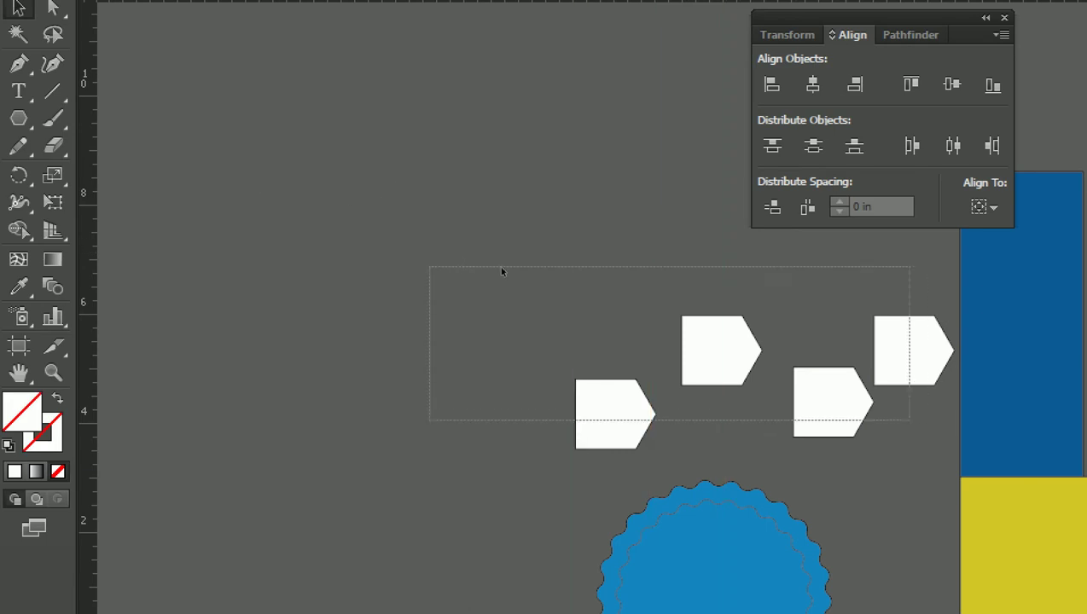
drag(430, 267, 910, 418)
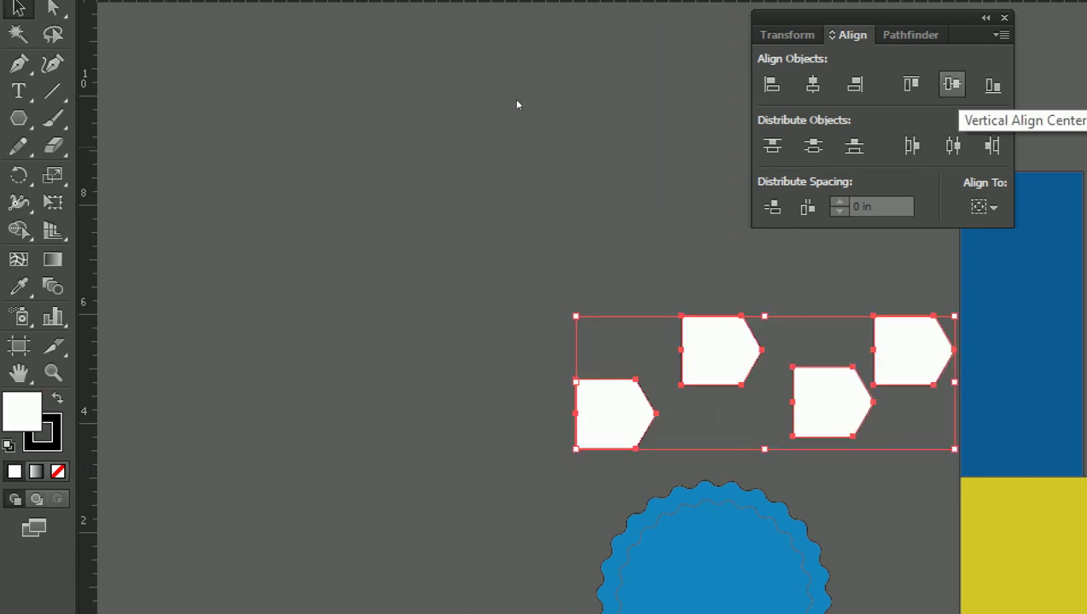
click(952, 84)
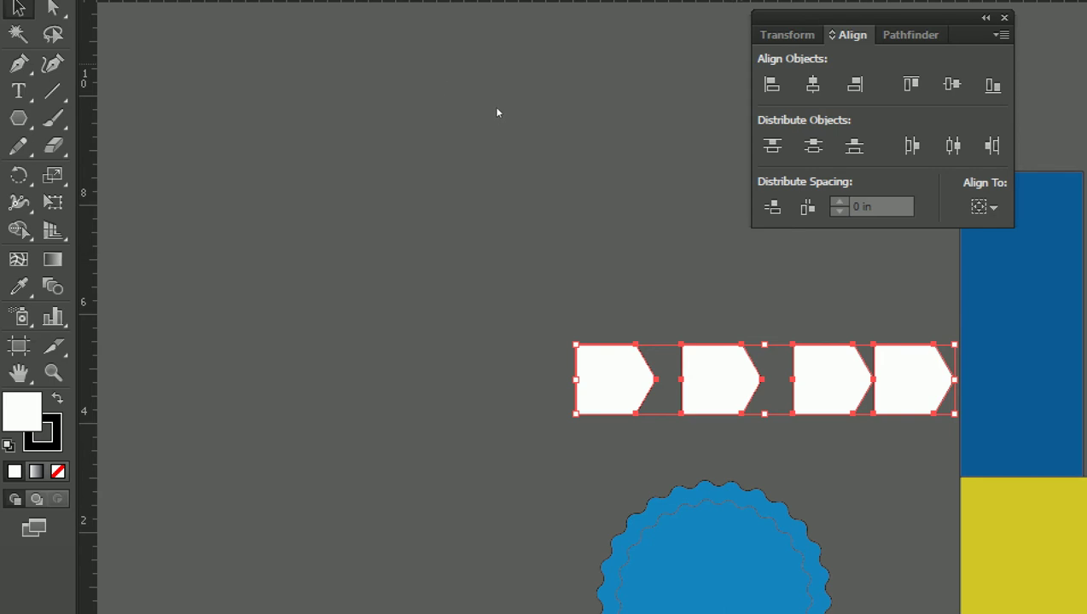
click(912, 146)
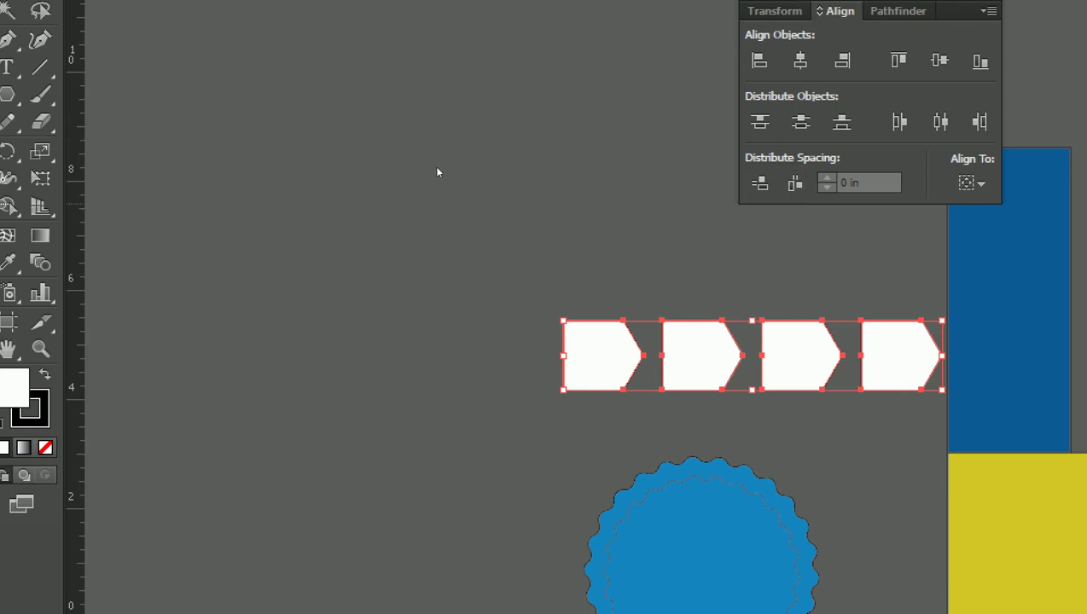
click(322, 191)
drag(858, 390, 493, 255)
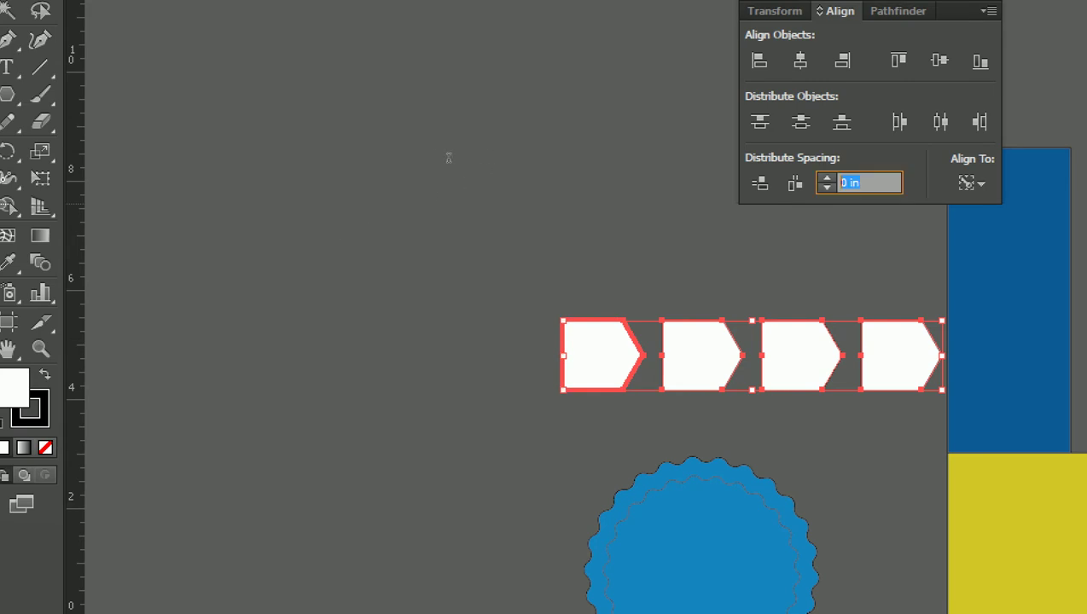
text(0)
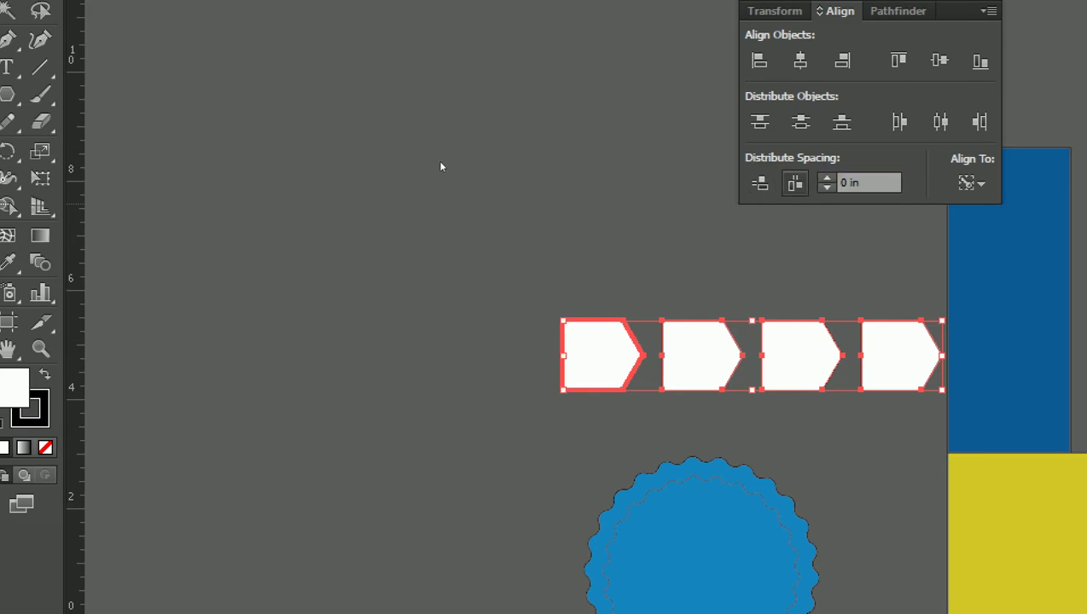
click(794, 182)
key(ctrl+z)
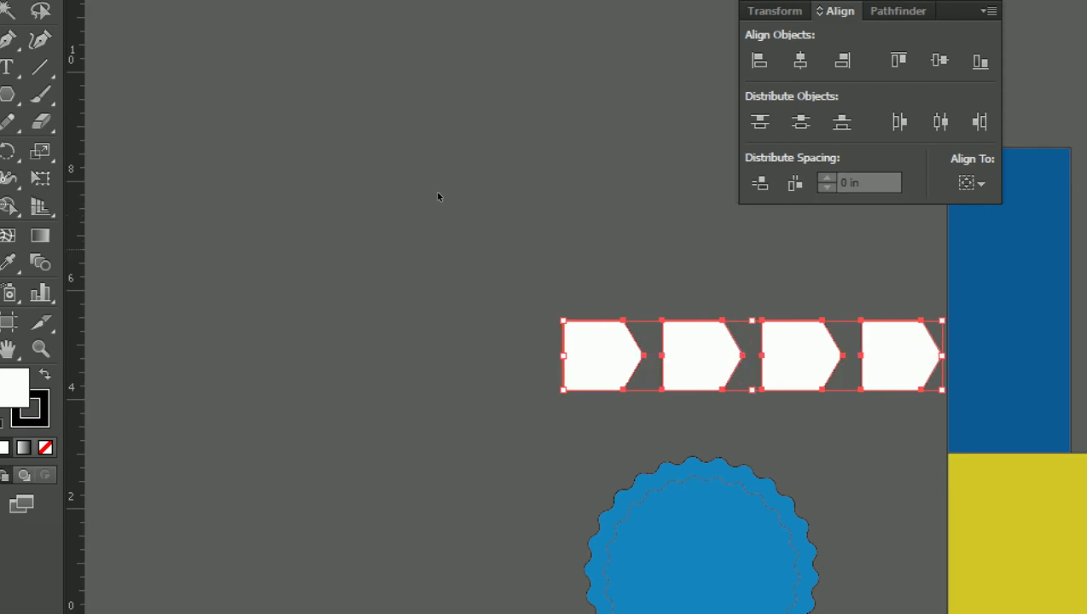
key(super)
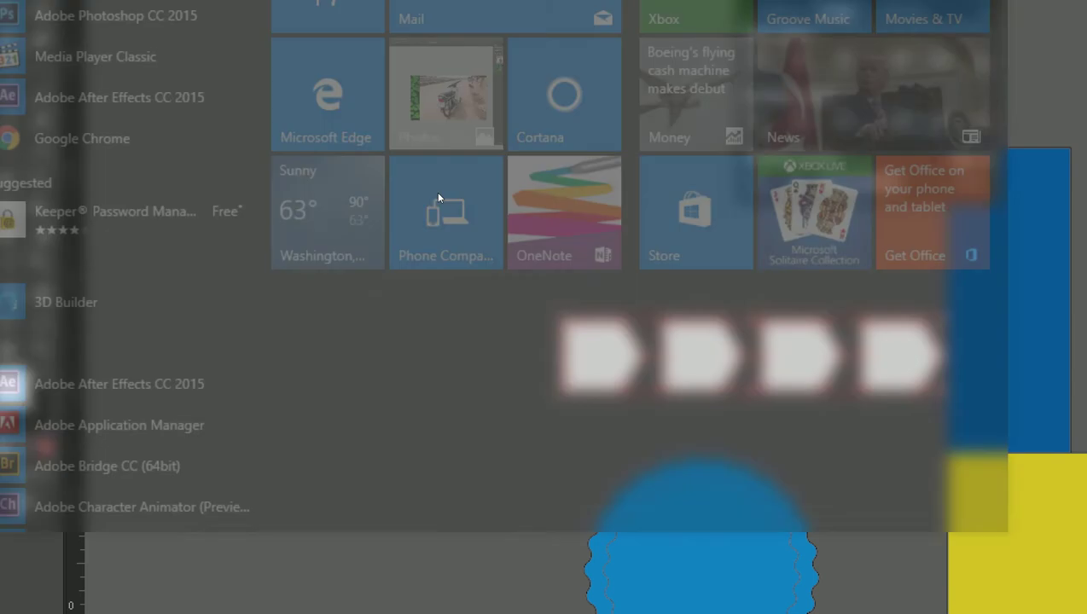
key(super)
Nudge the second arrow left and undo moving the third arrow.
click(701, 354)
drag(701, 354, 682, 354)
mouse_move(800, 354)
mouse_down()
mouse_move(356, 354)
mouse_move(486, 354)
mouse_up()
key(ctrl+z)
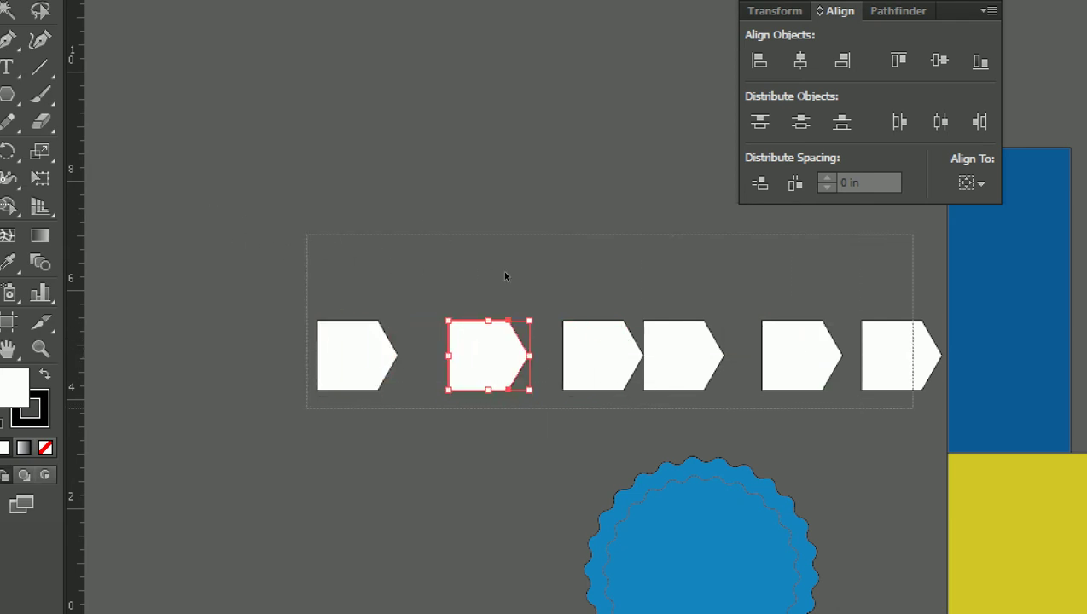
Distribute all six arrows horizontally with 10cm spacing, then 0 so they touch.
drag(310, 253, 917, 388)
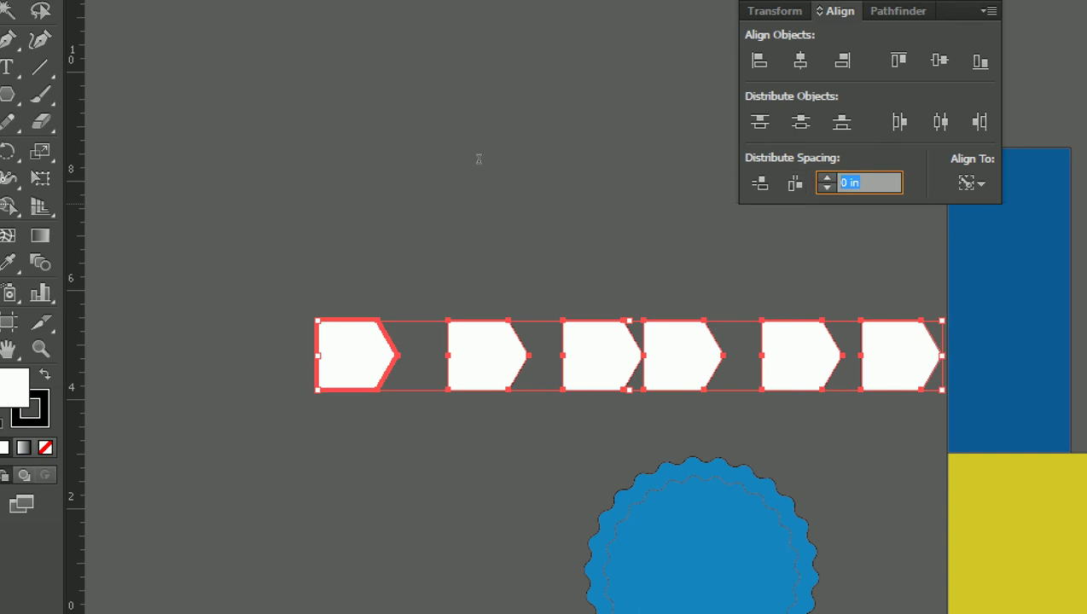
text(10cm)
key(Return)
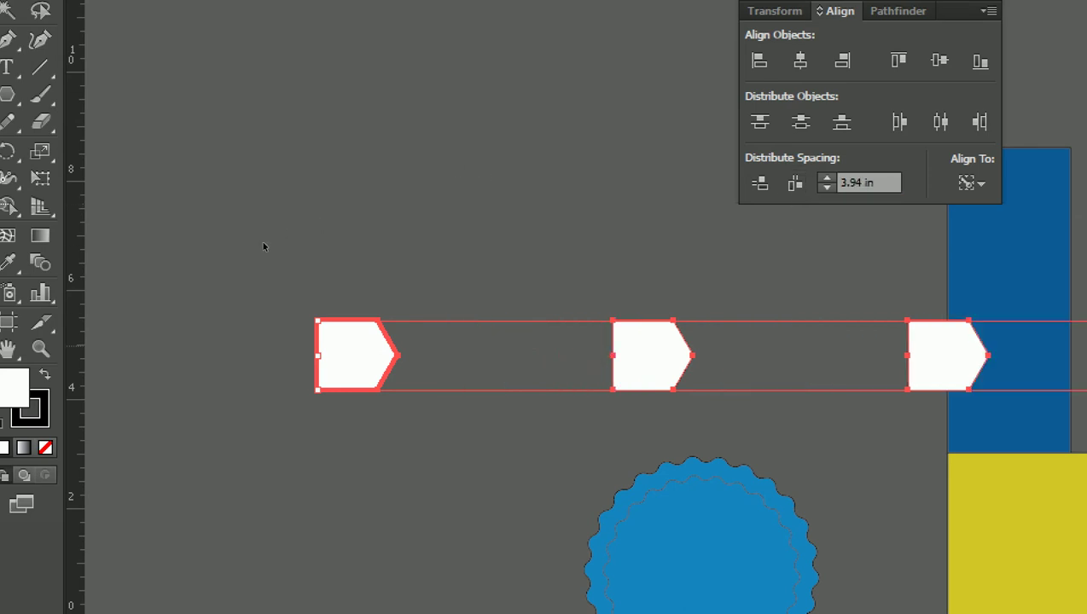
text(0)
key(Return)
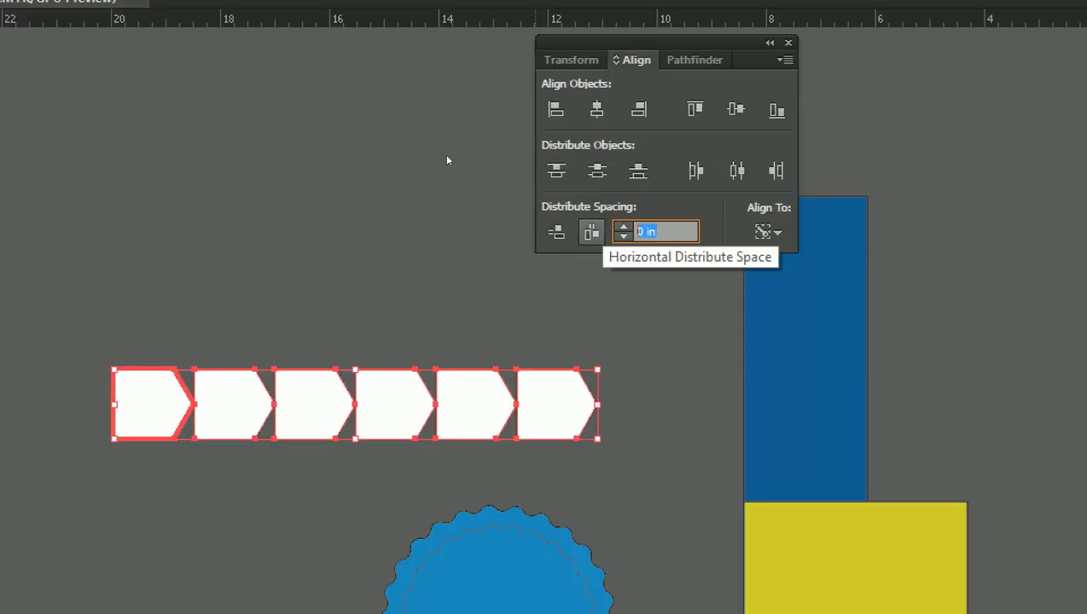
Stack the six arrows vertically with 2cm spacing, then 0 spacing, and deselect.
text(2cm)
key(Return)
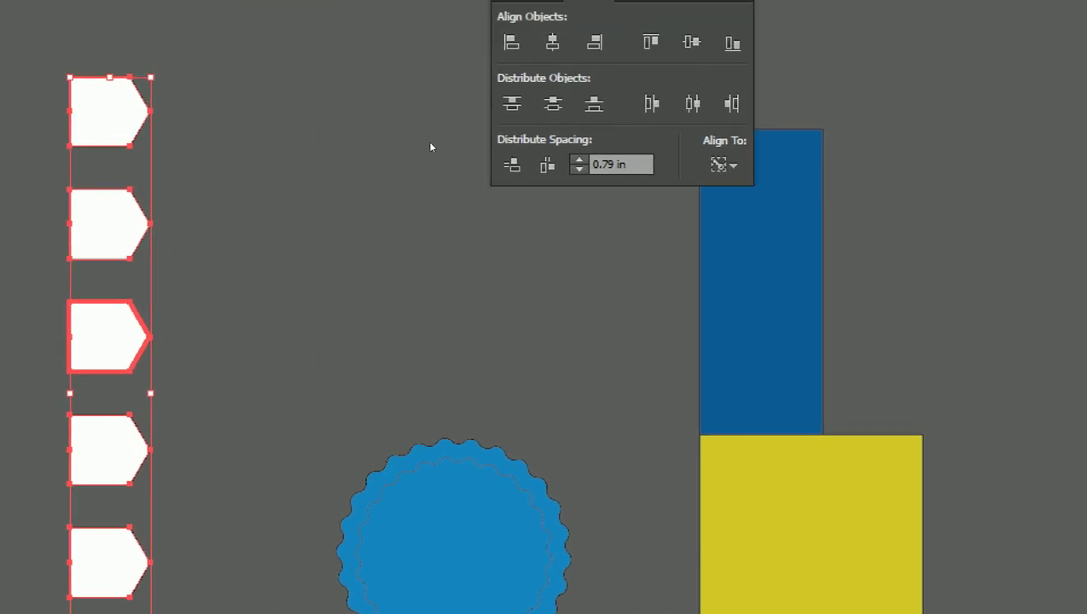
text(0)
click(511, 165)
click(330, 245)
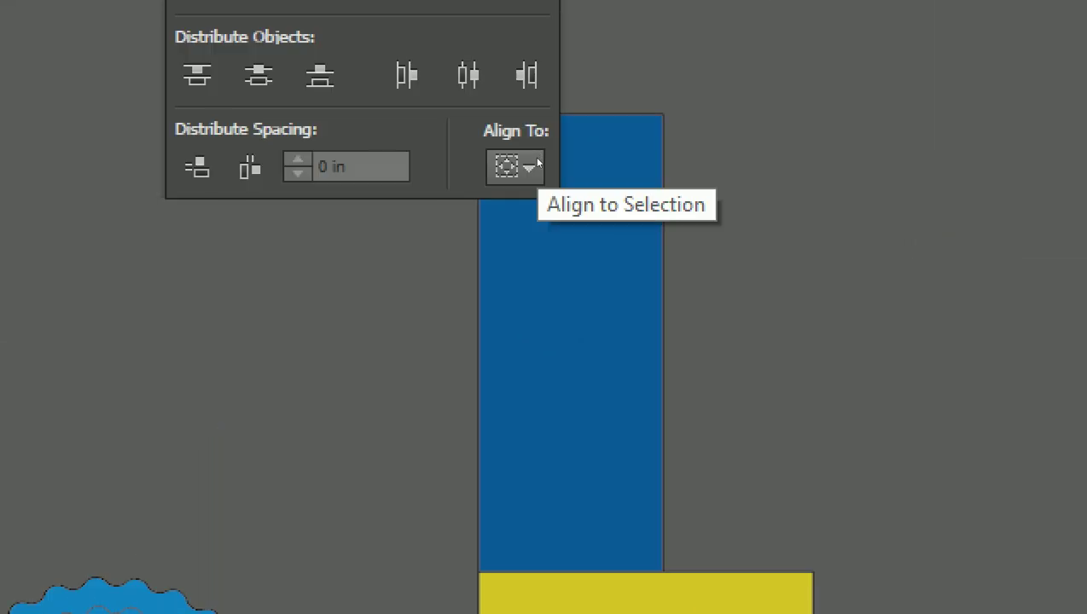
click(536, 164)
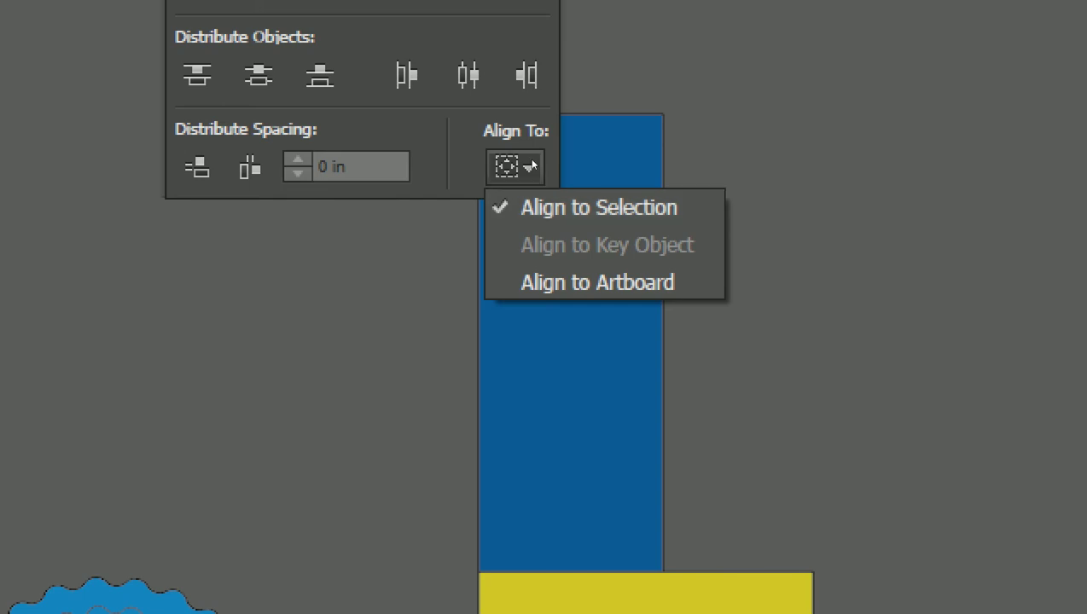
click(387, 111)
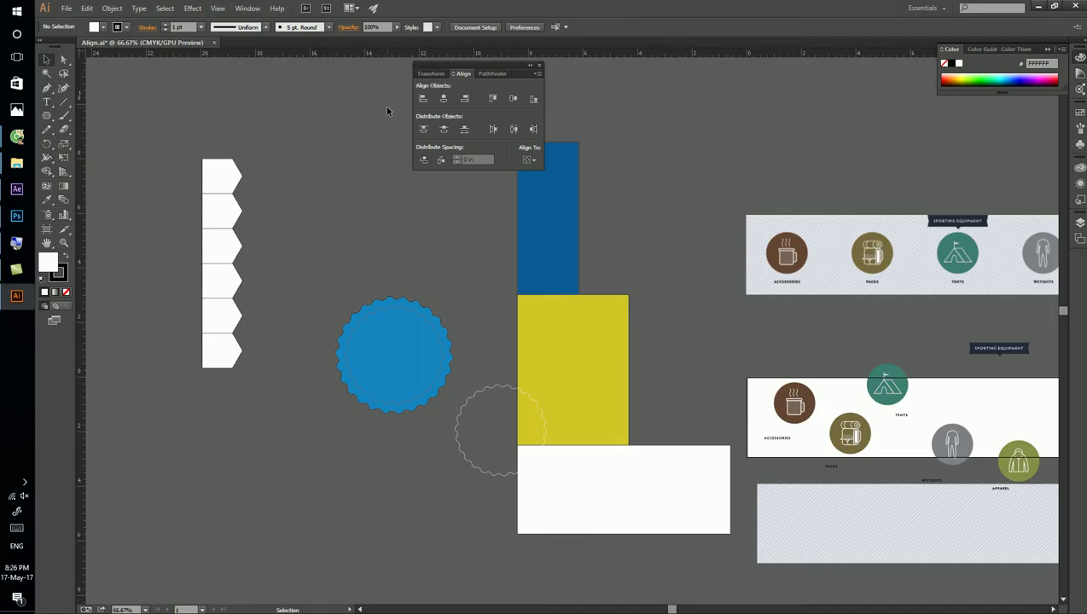
Create a new blank artboard below the existing ones.
scroll(388, 109, down, 1)
scroll(490, 220, down, 5)
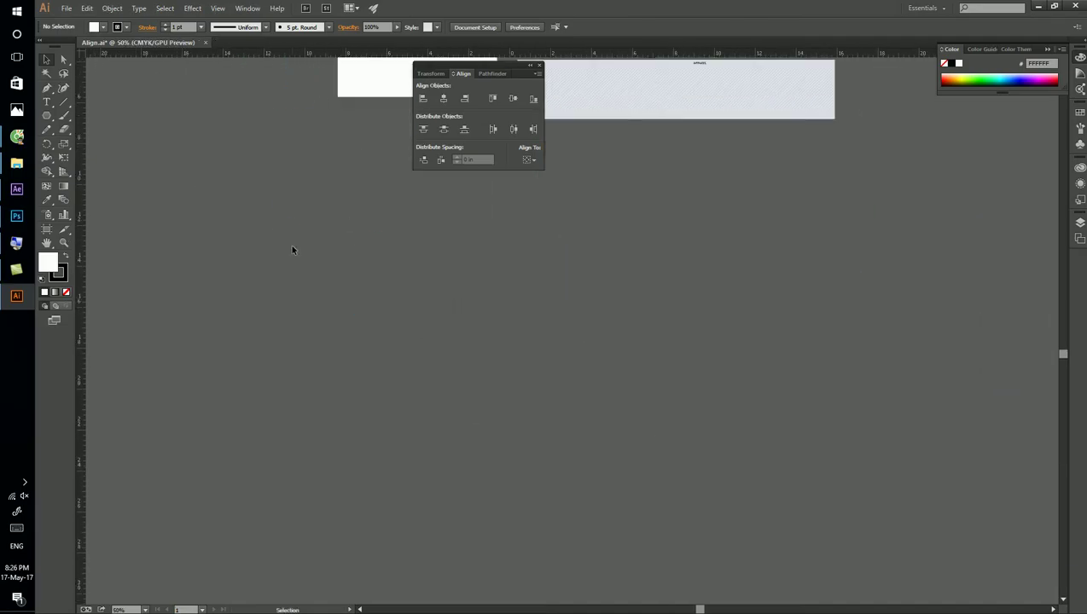
drag(47, 115, 81, 116)
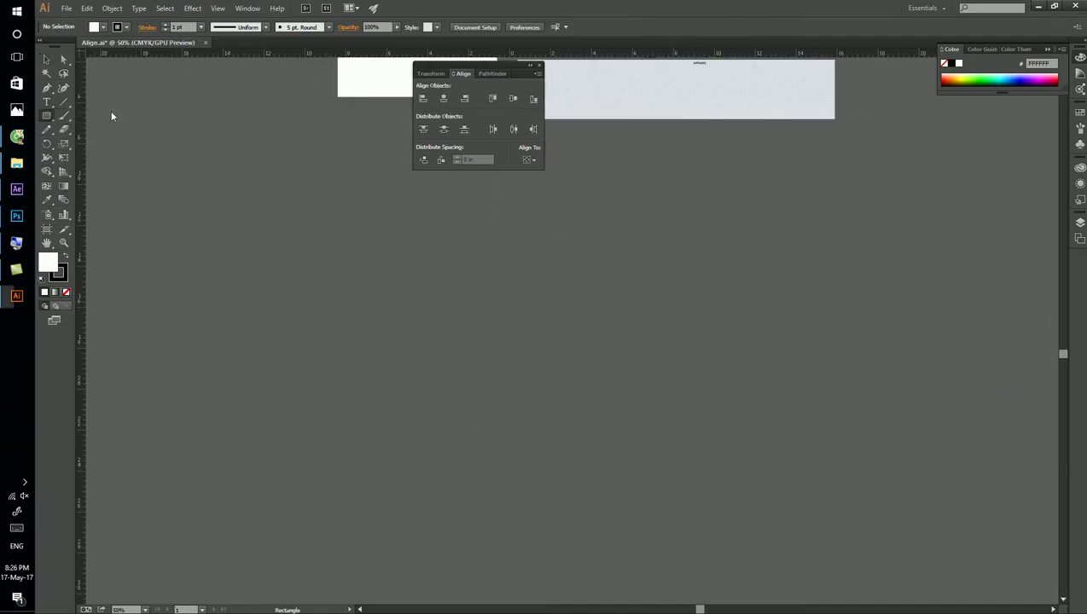
key(shift+o)
mouse_move(218, 207)
mouse_down()
mouse_move(616, 480)
mouse_move(859, 561)
mouse_up()
key(v)
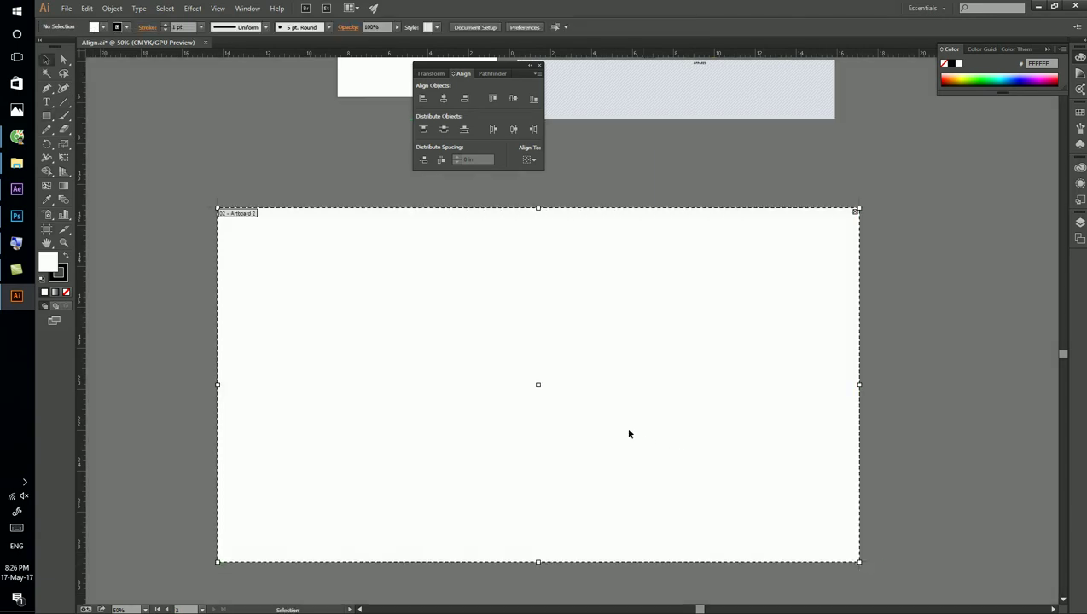
Pan the canvas to frame the new artboard and pick the Ellipse Tool.
key(space)
drag(442, 316, 517, 292)
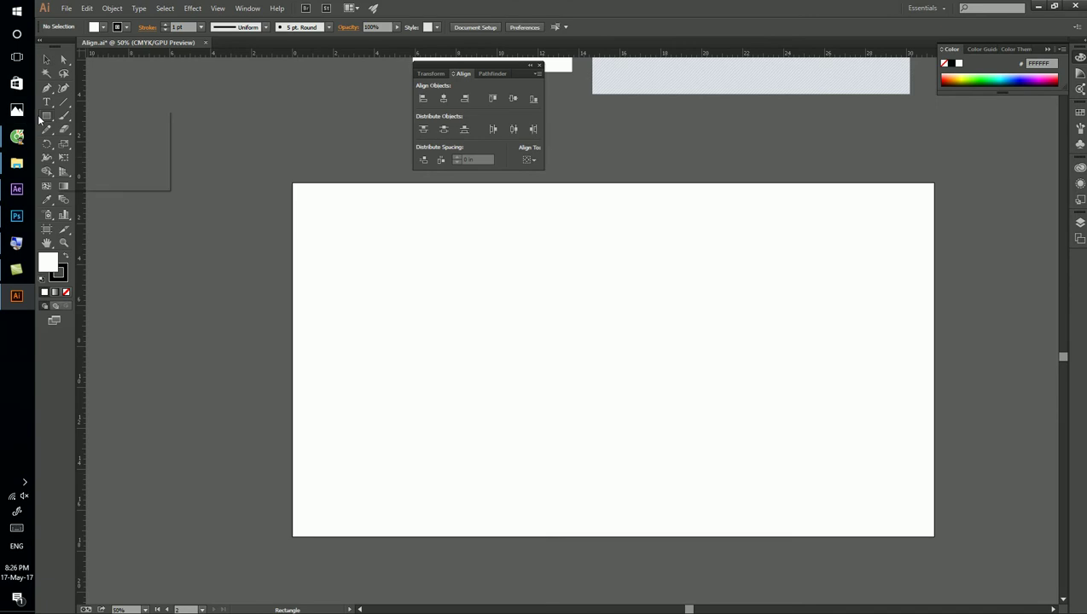
mouse_move(46, 115)
mouse_down()
mouse_move(224, 232)
mouse_move(335, 216)
mouse_up()
Fill the new circle yellow and draw a smaller circle below it.
click(961, 78)
key(v)
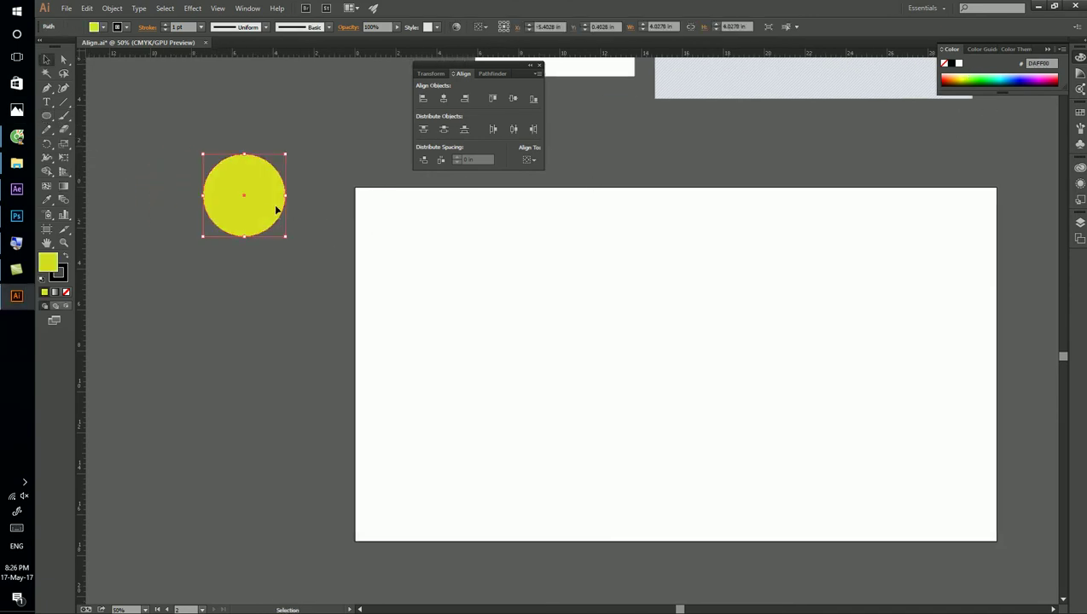
click(47, 115)
drag(178, 279, 253, 338)
scroll(197, 296, up, 1)
key(v)
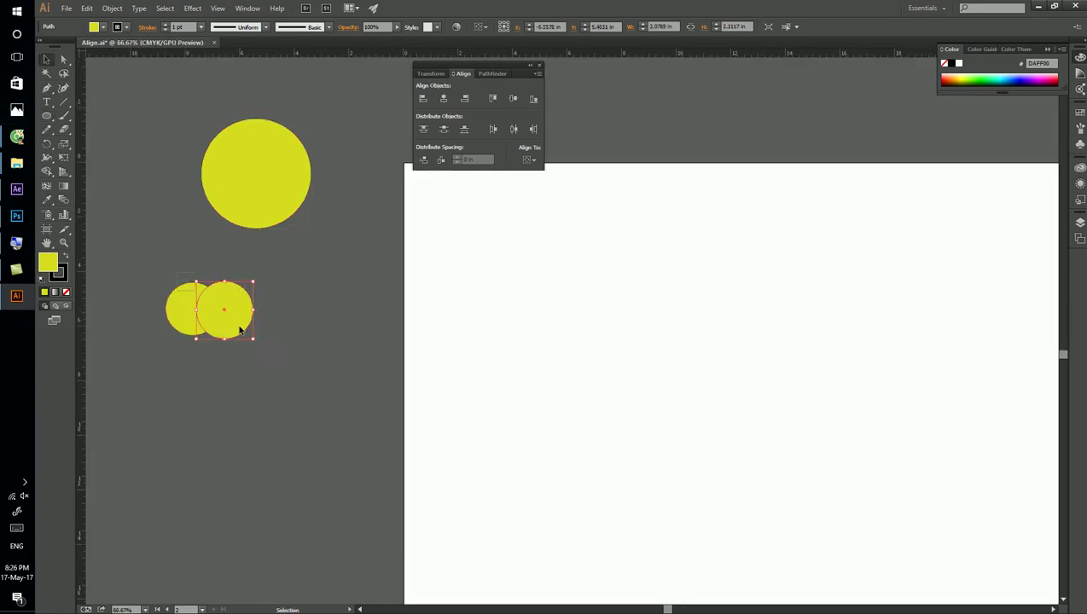
Fill the two small circles orange and group them.
shift+click(179, 308)
click(1040, 77)
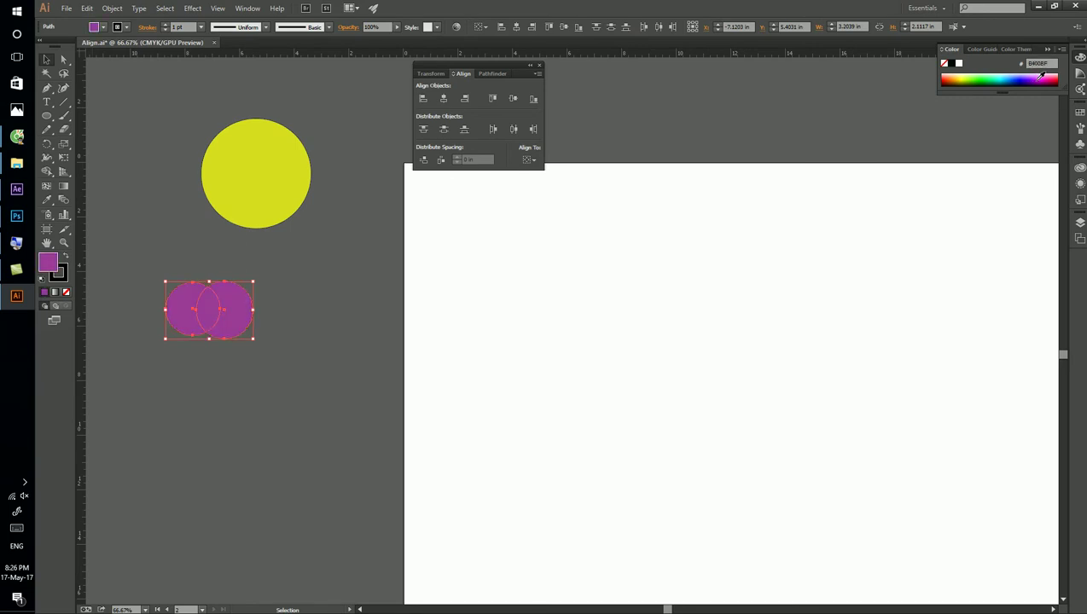
click(952, 77)
key(a)
click(319, 206)
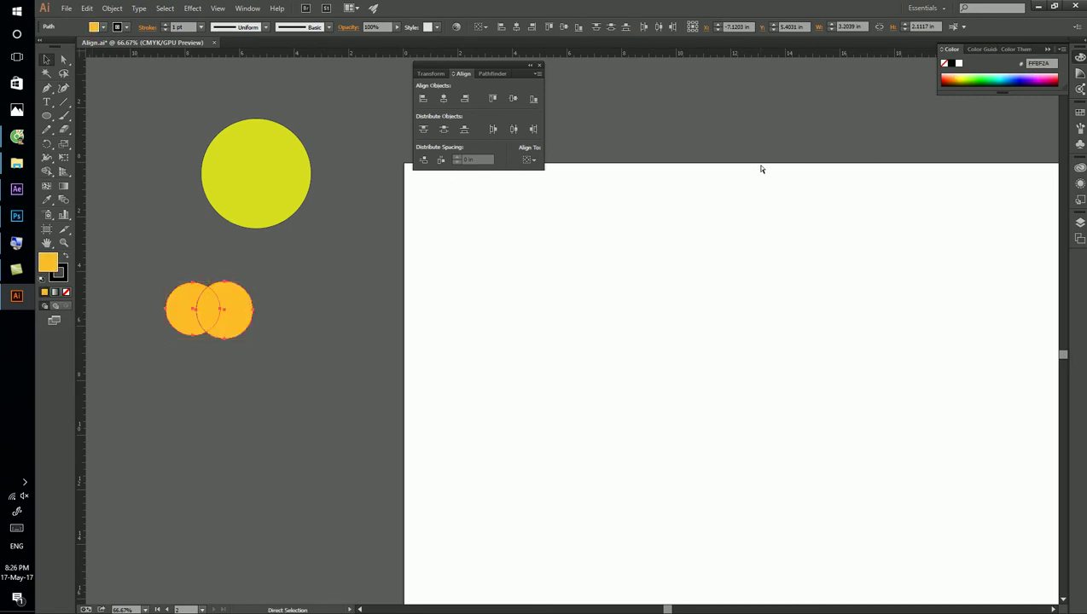
key(ctrl+z)
key(v)
key(ctrl+z)
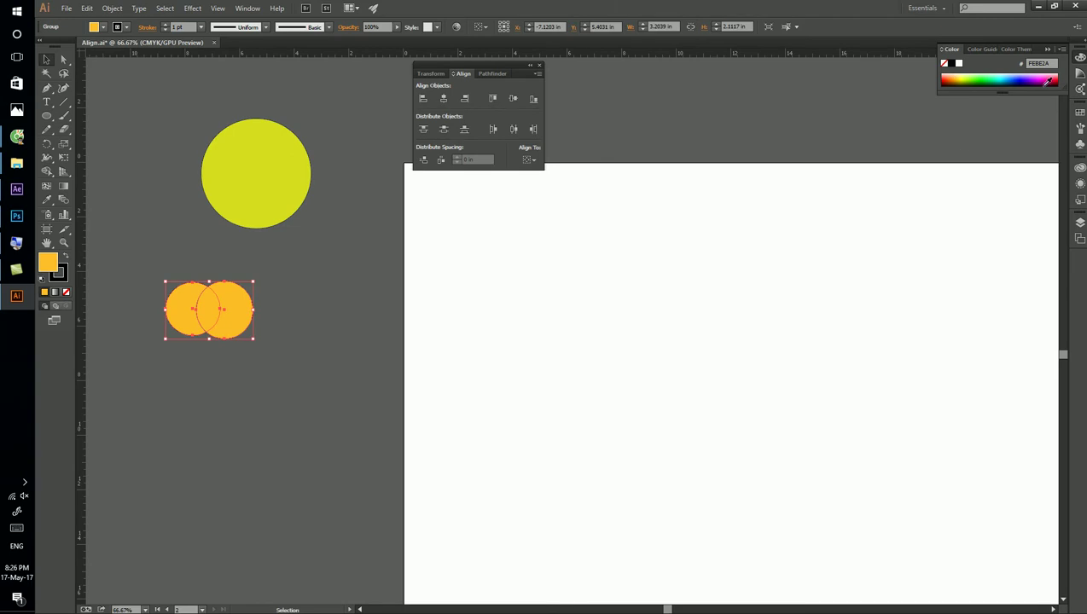
Recolour the grouped circles light pink from the Color panel spectrum.
click(954, 75)
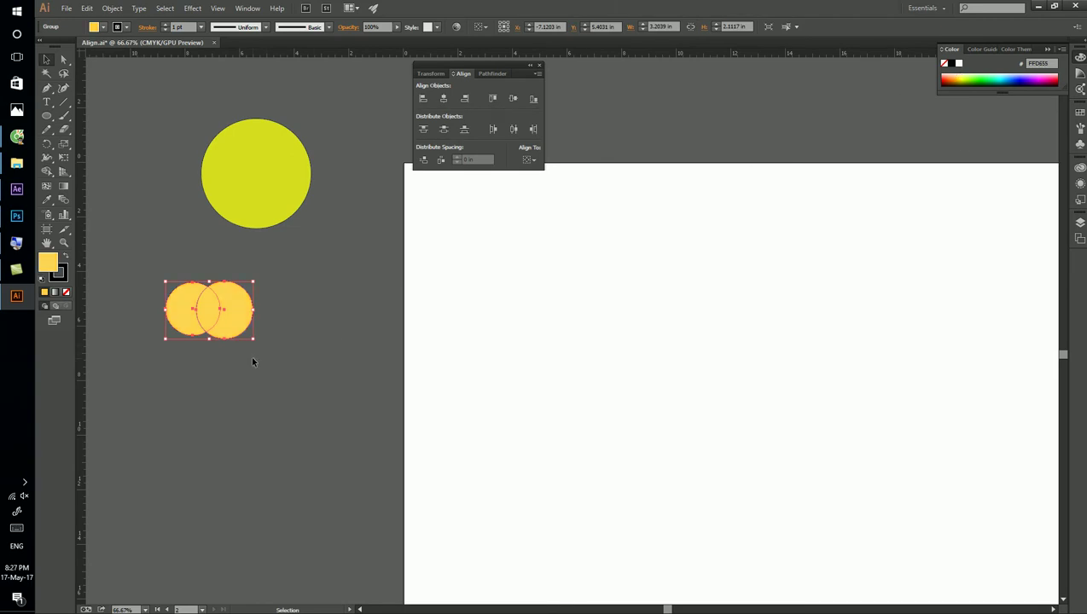
click(957, 72)
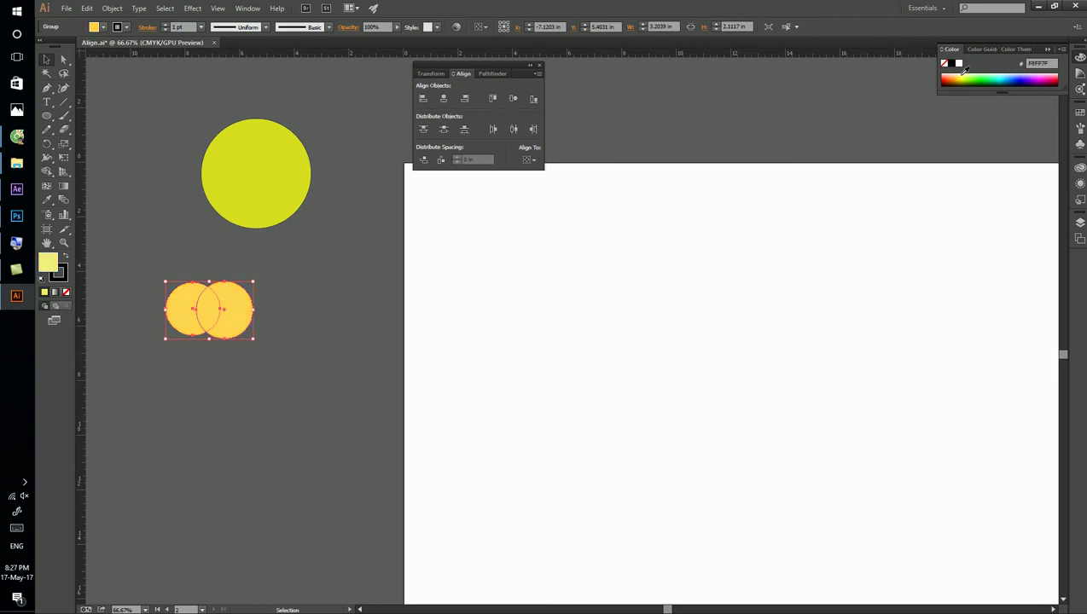
click(1045, 74)
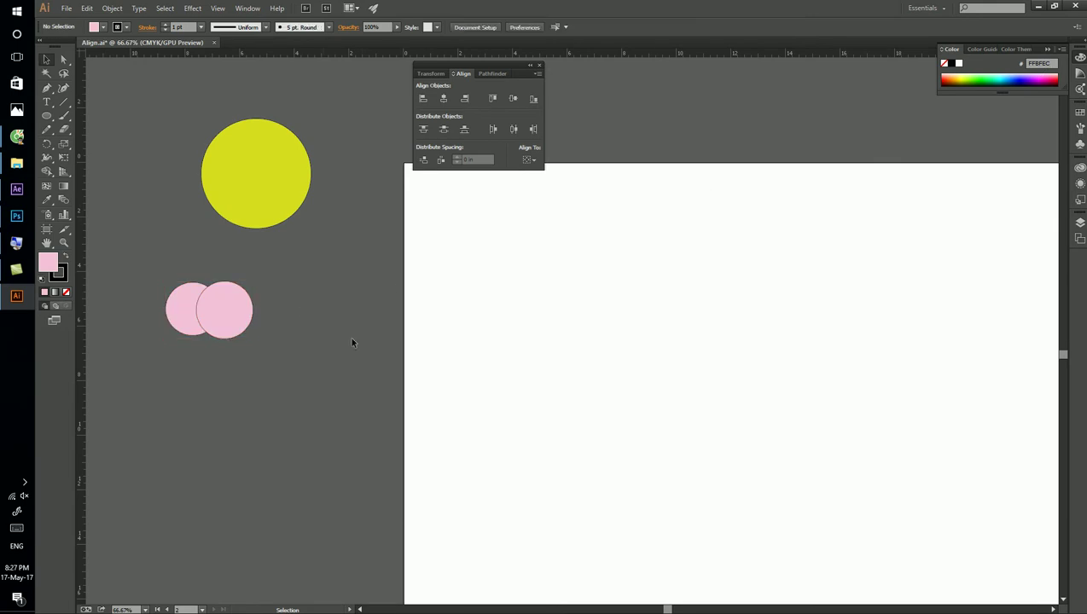
click(139, 183)
Draw a small blue circle below the pink pair.
scroll(138, 183, down, 1)
click(47, 116)
drag(300, 380, 327, 409)
Recolour the small circle red and nudge it slightly down and right.
click(1010, 75)
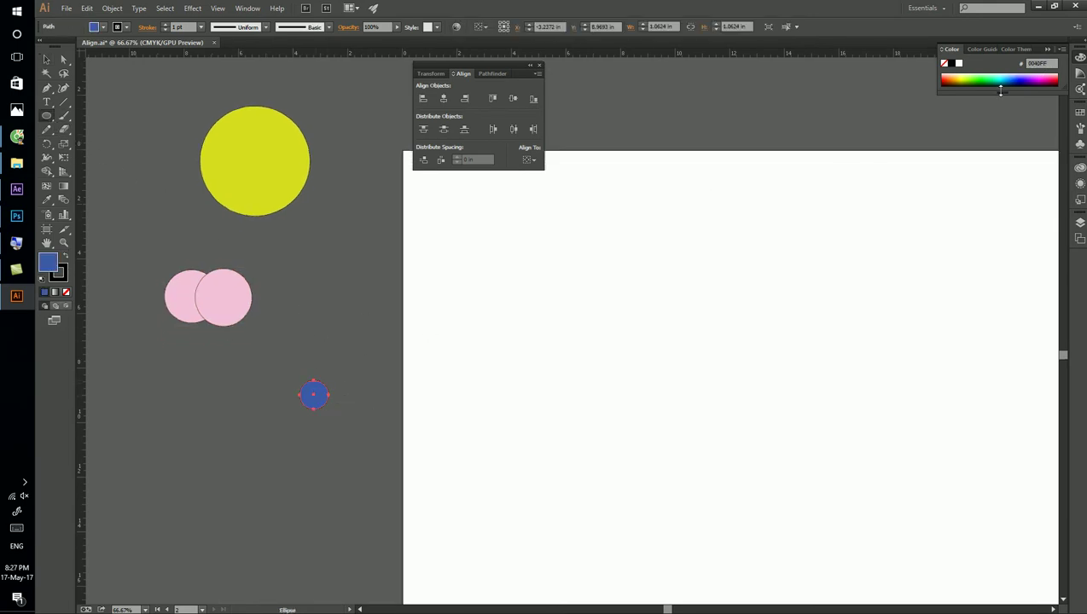
click(1056, 76)
key(v)
drag(322, 394, 331, 409)
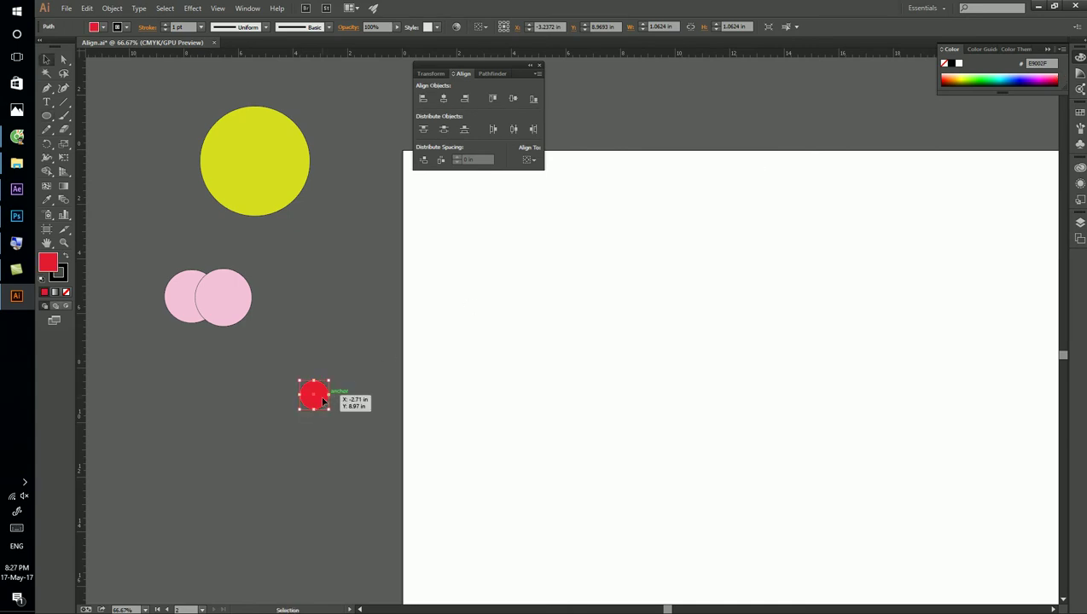
Draw a seven-point star below the red circle and fill it light yellow.
drag(47, 116, 94, 164)
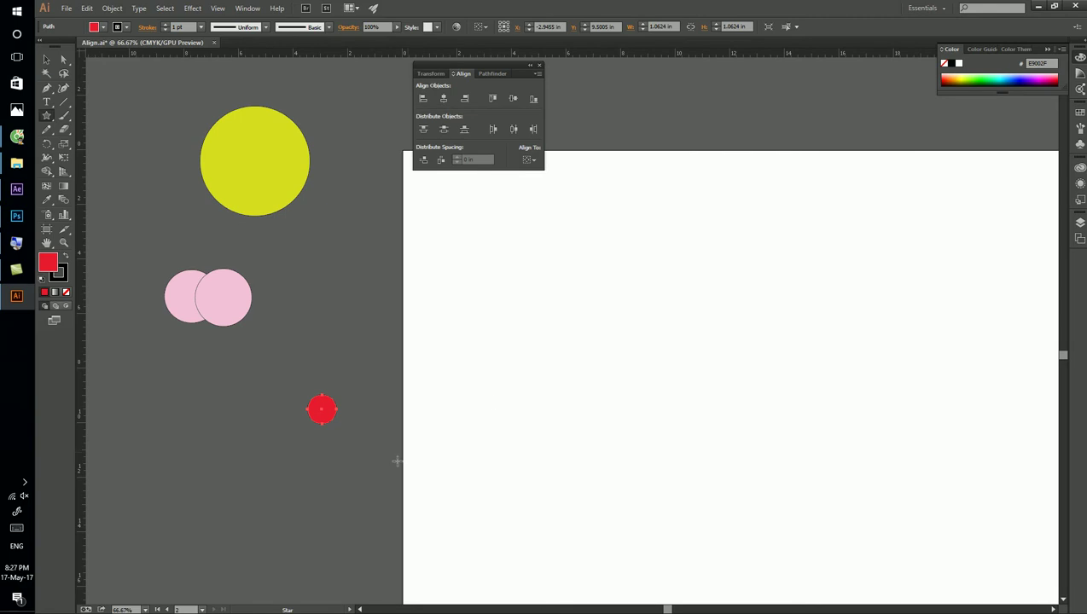
drag(283, 483, 305, 506)
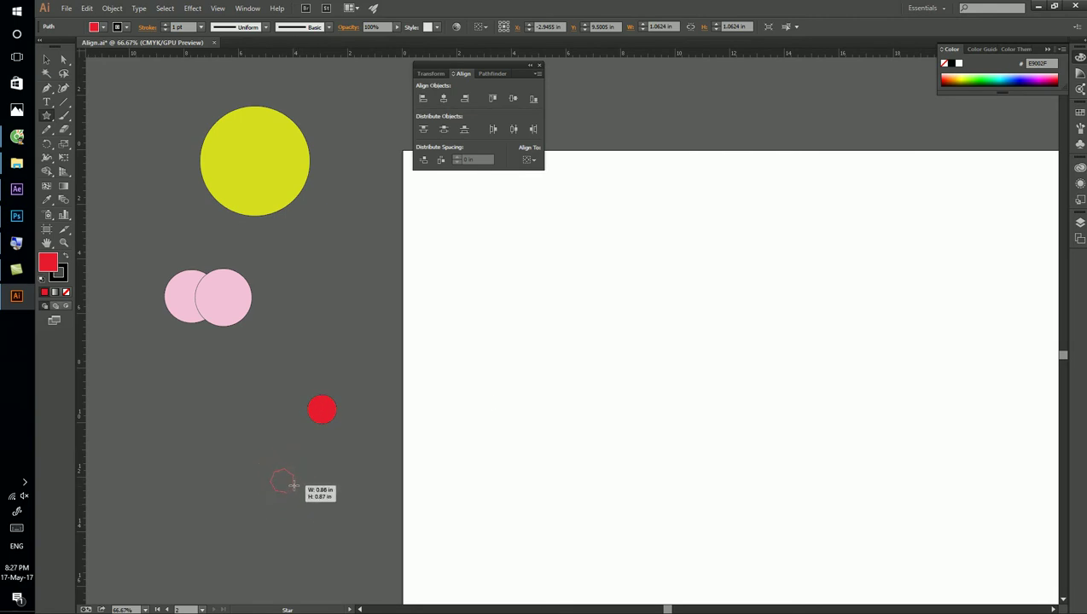
drag(305, 506, 310, 504)
click(962, 77)
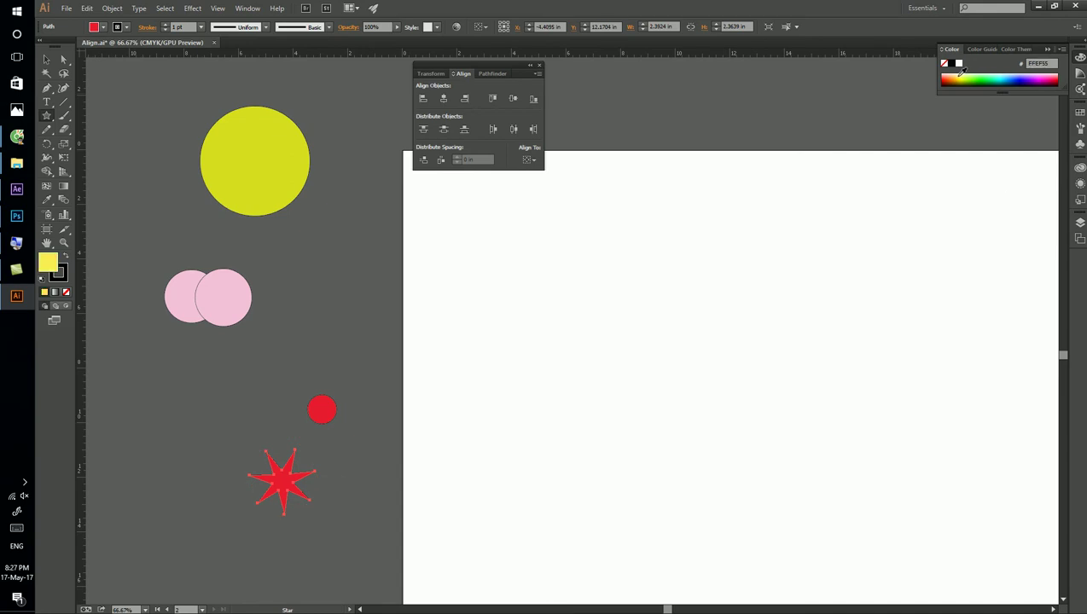
Shrink the large circle around its centre and make it green.
key(v)
click(296, 163)
drag(309, 106, 285, 130)
click(1055, 76)
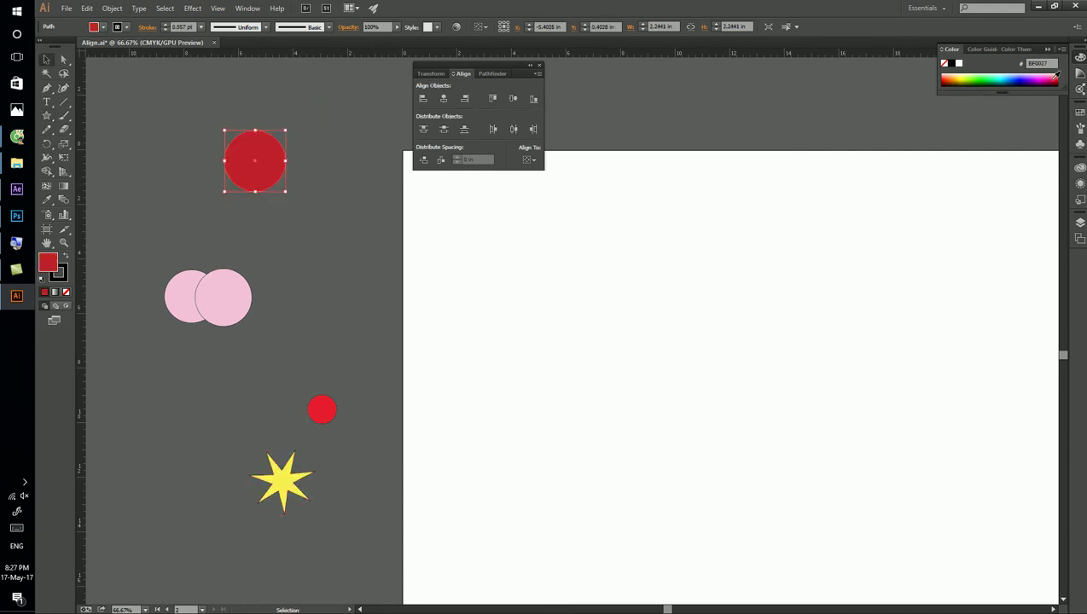
click(981, 77)
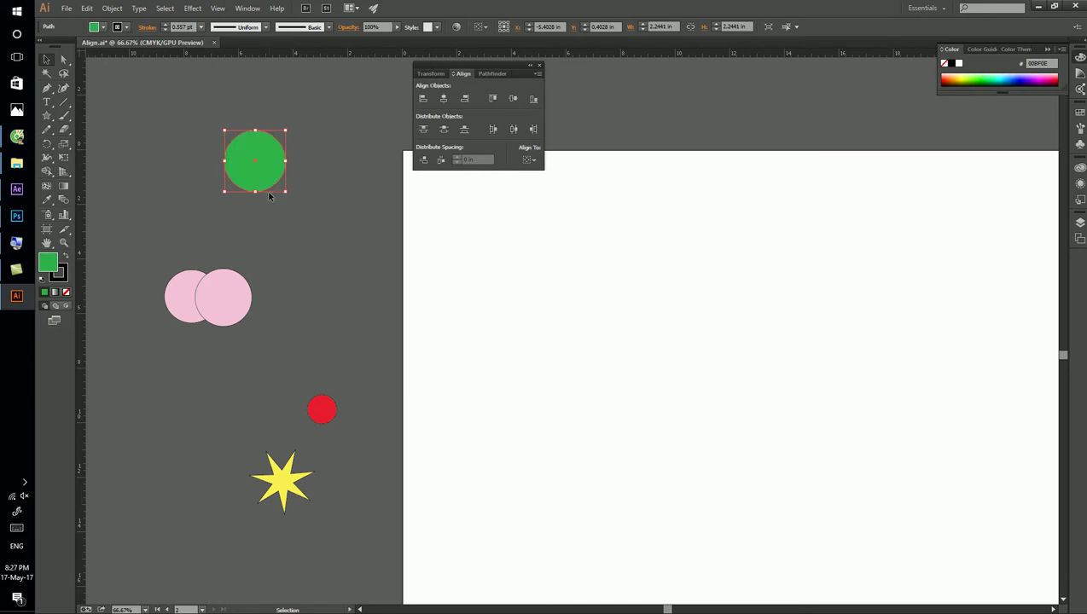
Alt-drag a smaller copy of the green circle and colour it yellow-green.
drag(260, 171, 320, 240)
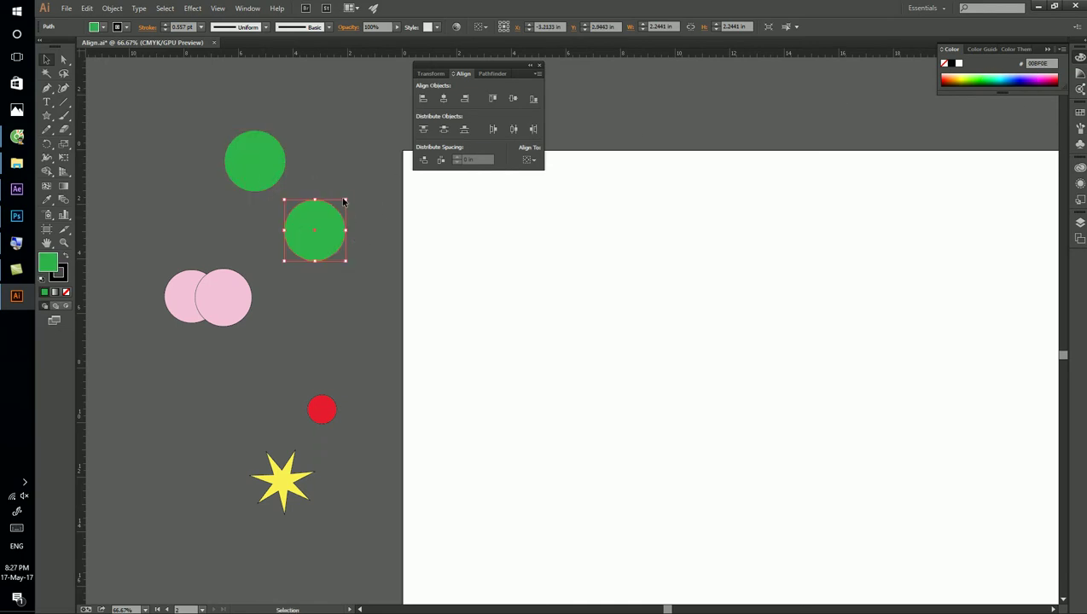
drag(345, 201, 332, 214)
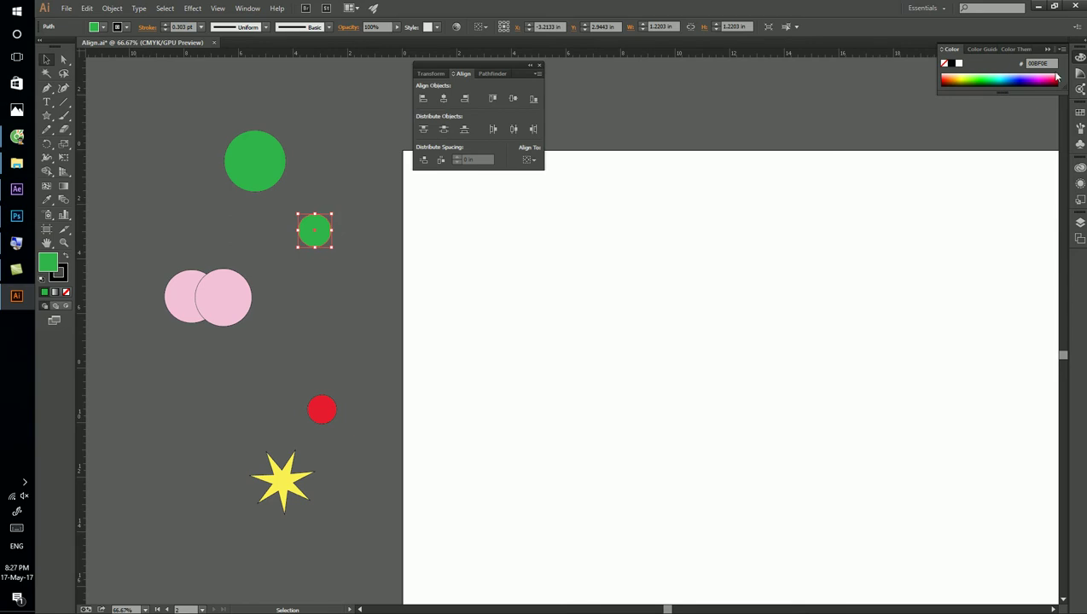
click(1056, 77)
click(995, 75)
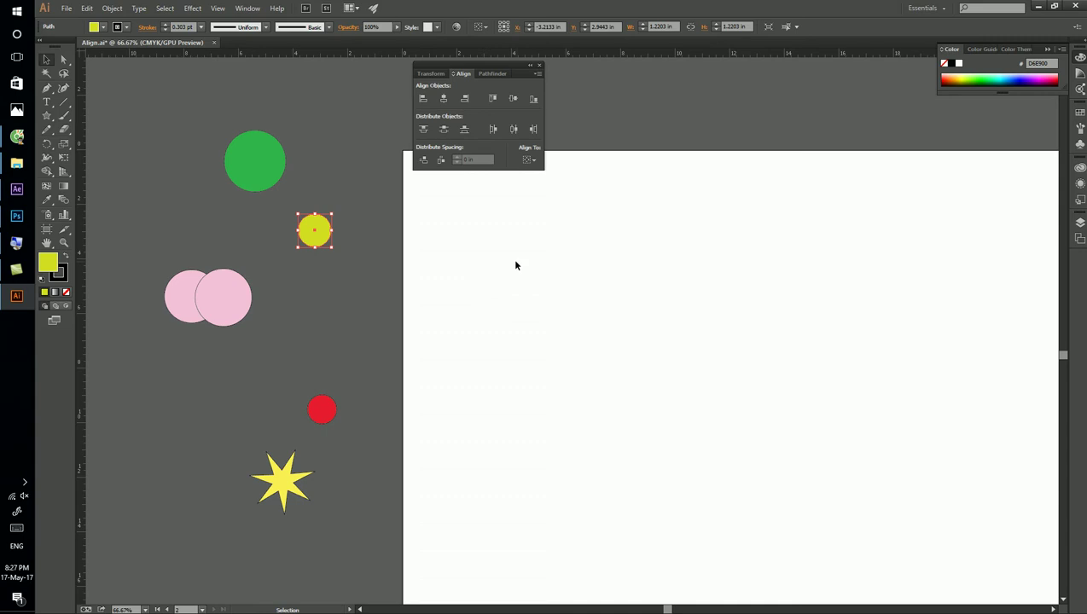
click(222, 124)
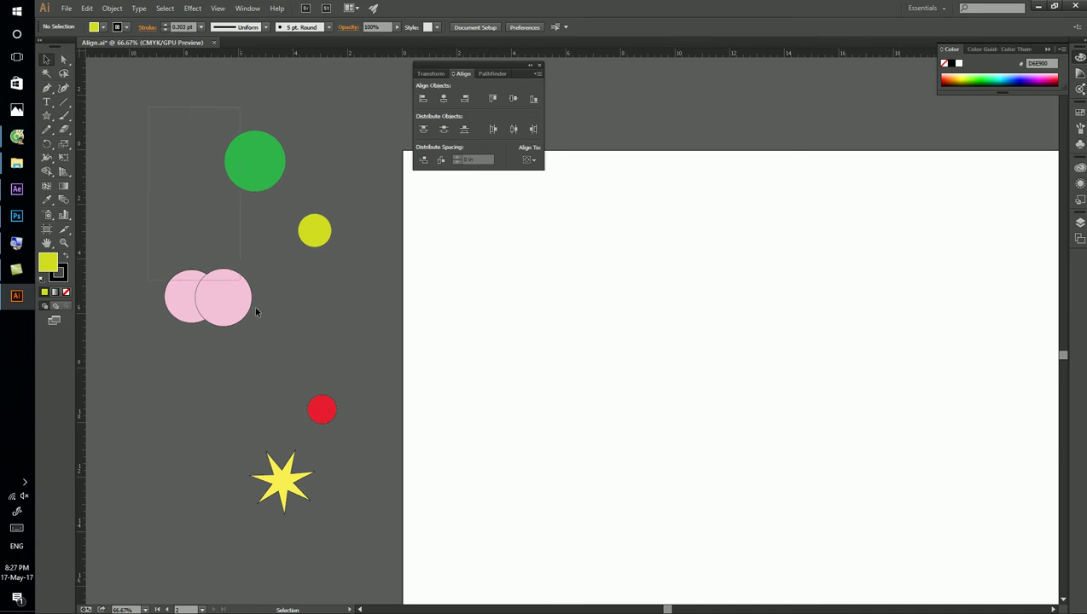
Select the circles and star, then centre them horizontally with Align to Artboard.
drag(343, 502, 342, 512)
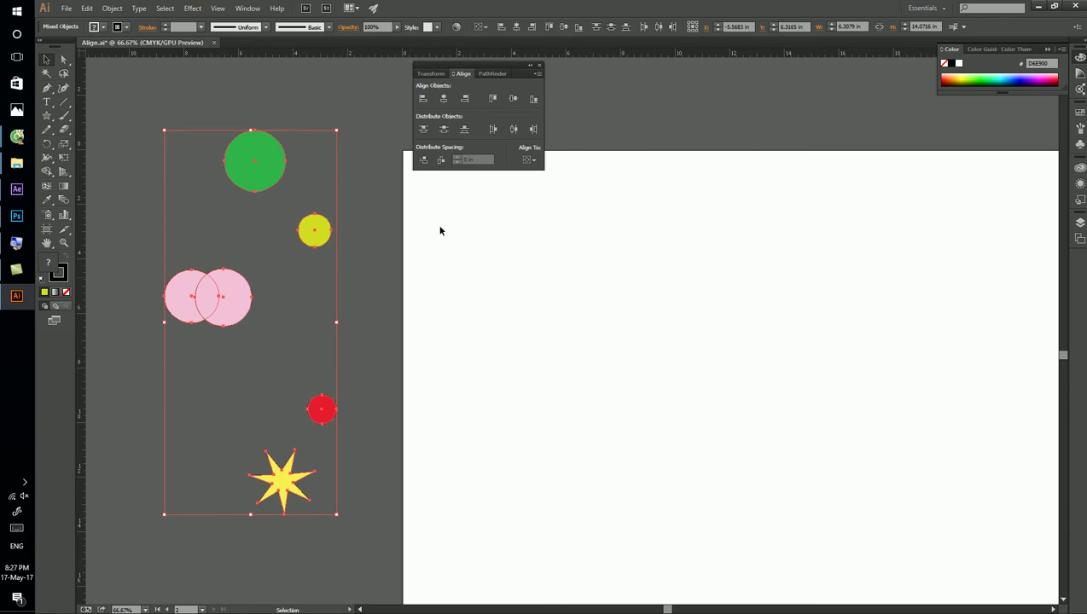
click(444, 99)
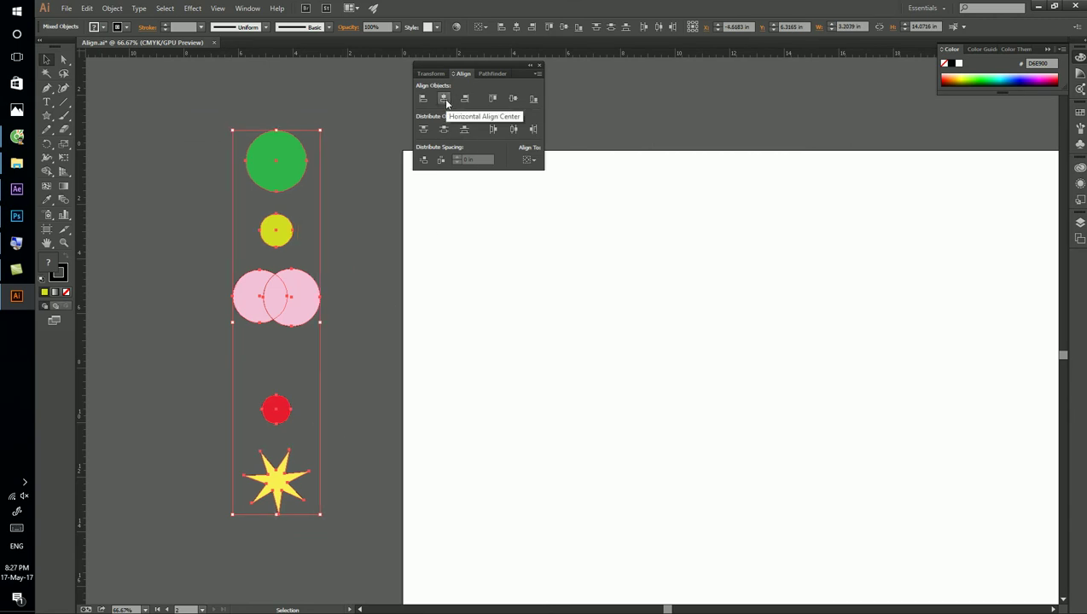
key(ctrl+z)
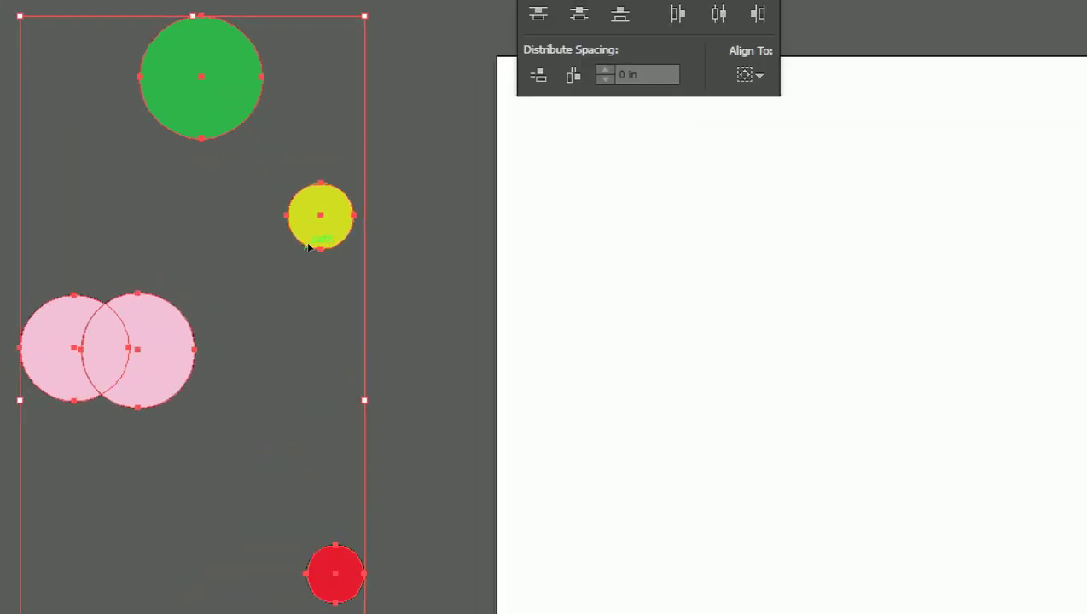
click(749, 75)
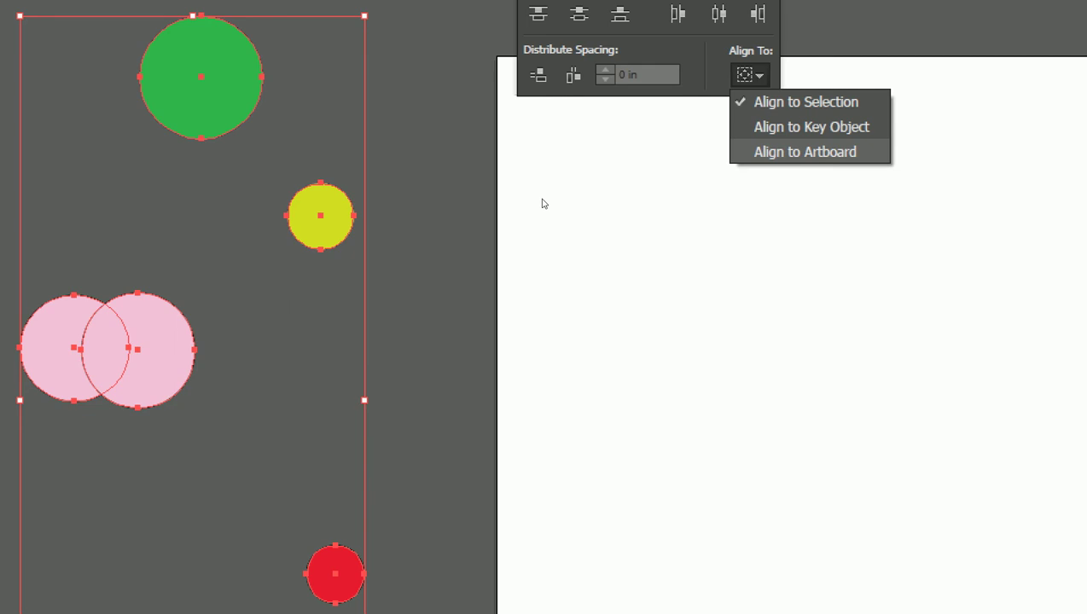
click(542, 203)
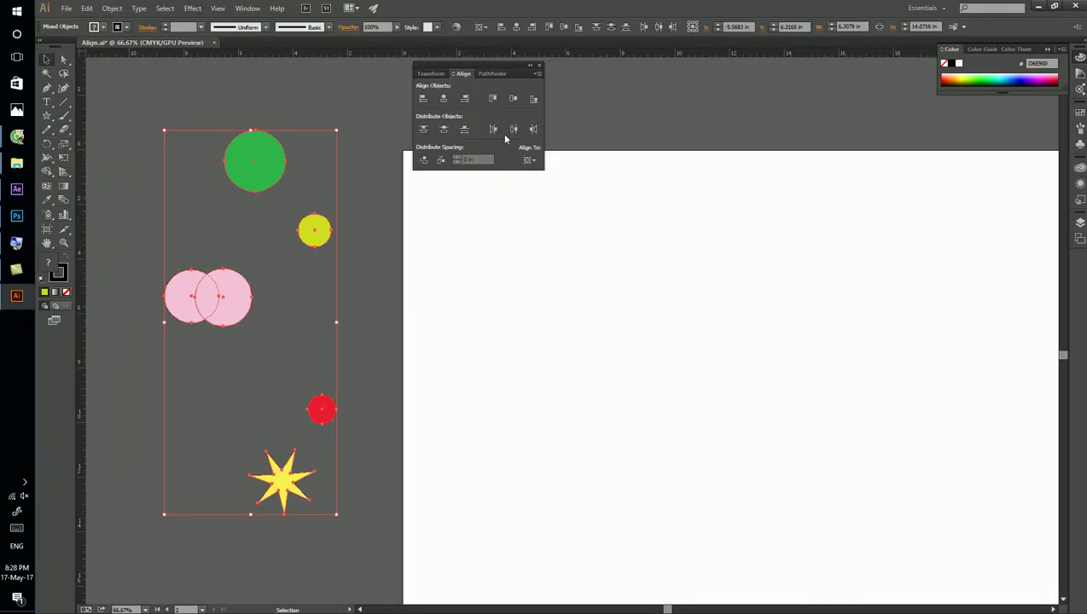
click(444, 98)
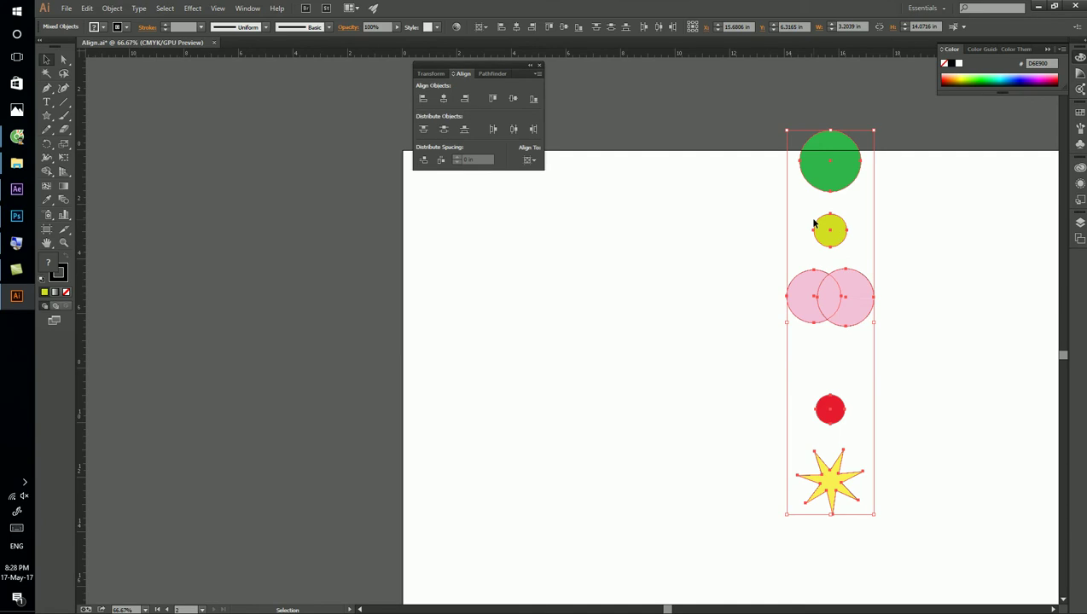
Undo the artboard alignment and switch Align To to Align to Key Object.
scroll(951, 231, down, 2)
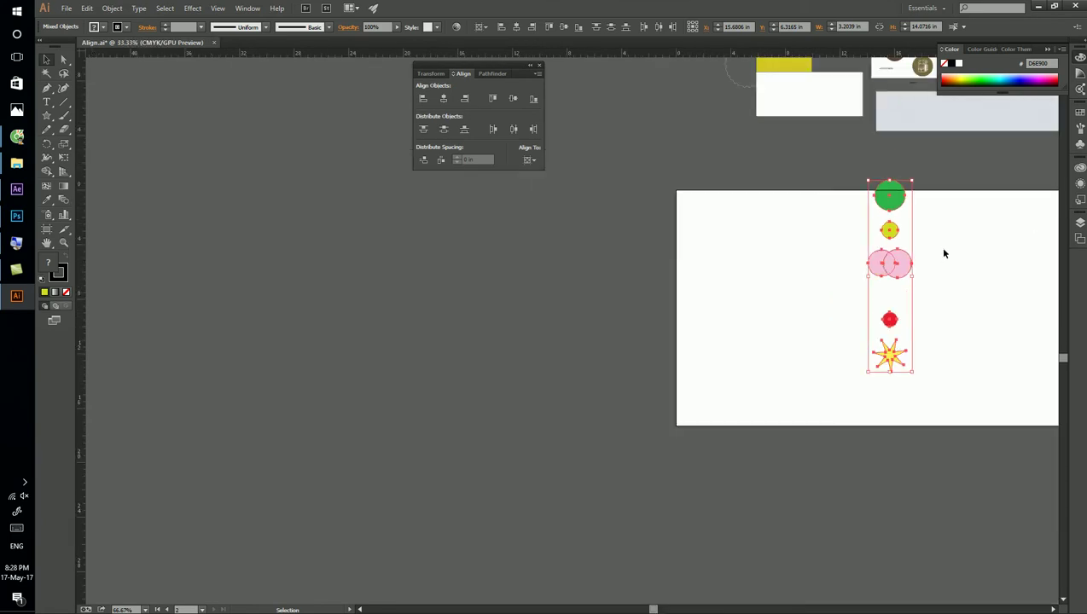
drag(938, 246, 683, 297)
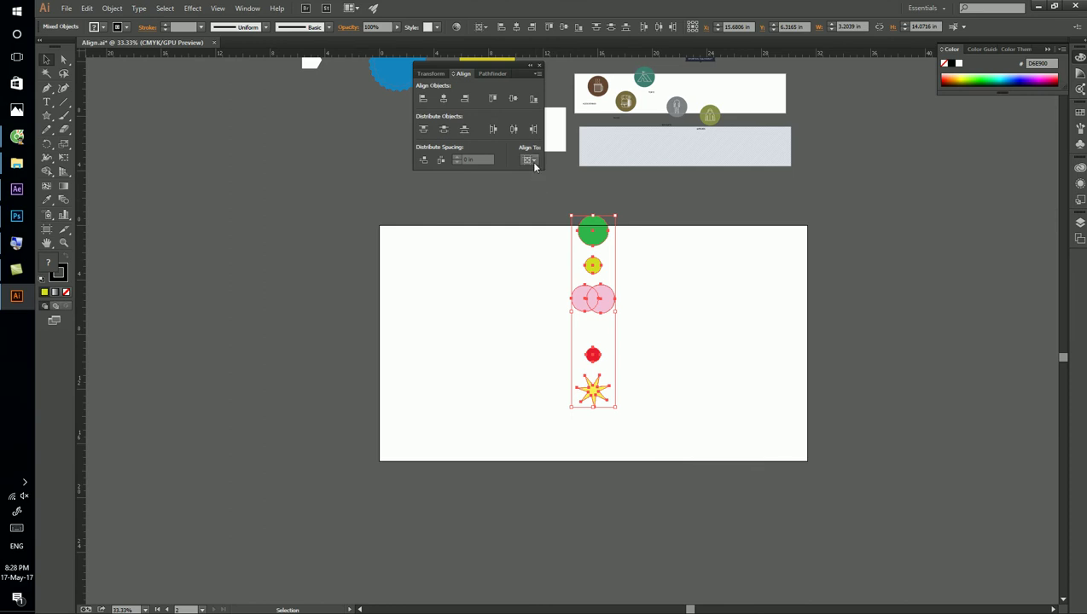
key(ctrl+z)
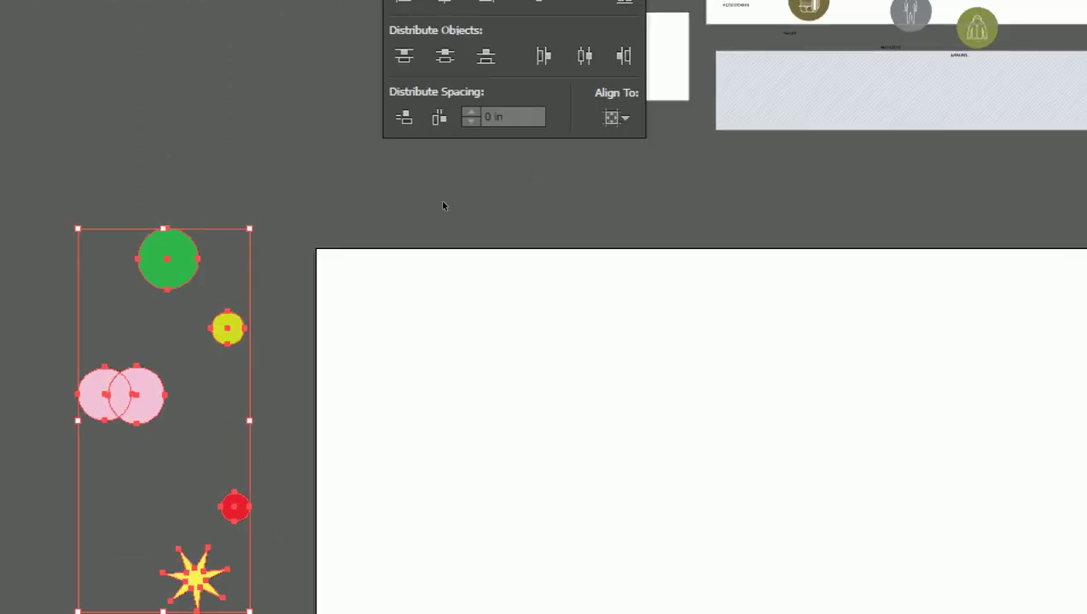
click(616, 118)
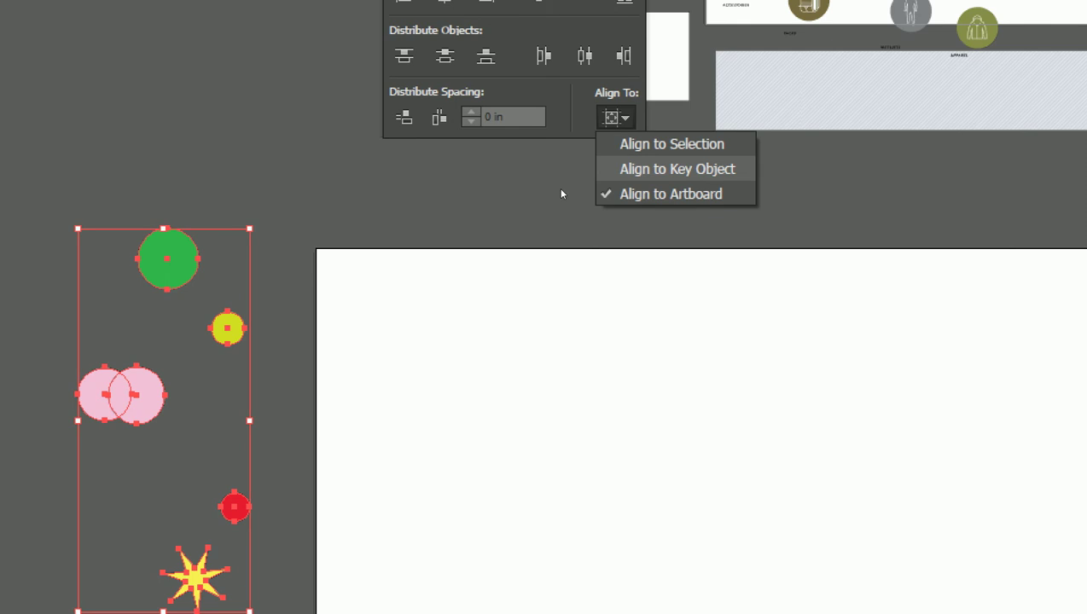
click(346, 418)
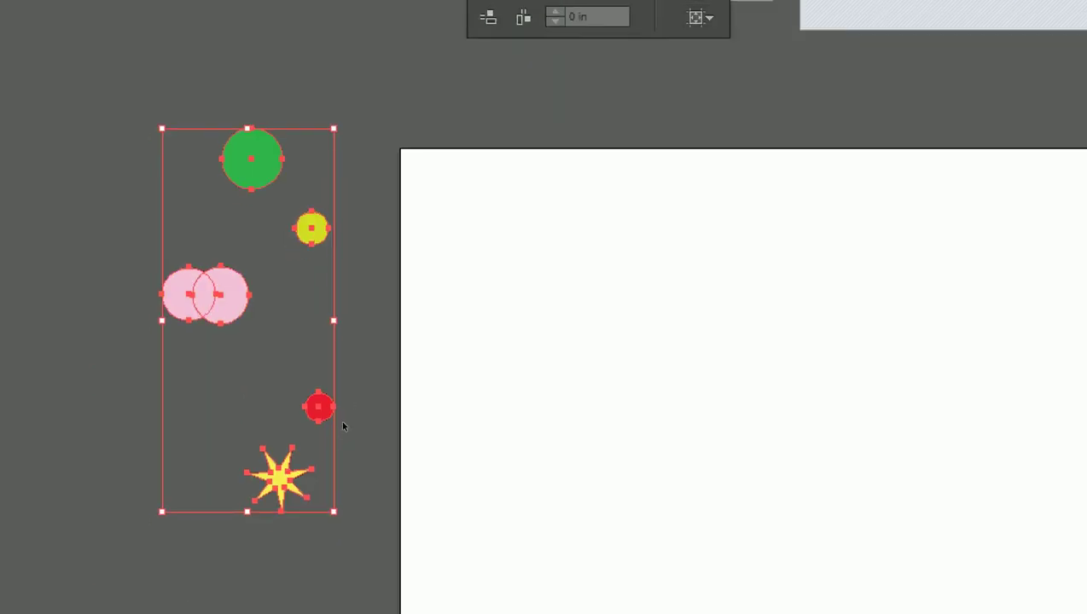
click(344, 427)
Move the star left, test centring all shapes on the red dot key object, then undo.
drag(280, 478, 130, 478)
click(347, 380)
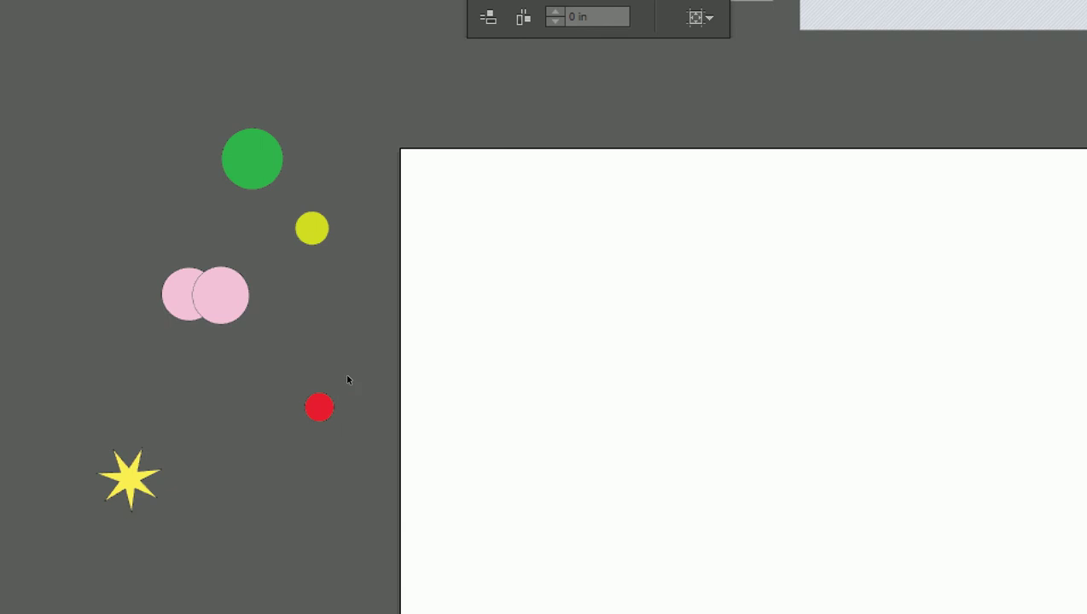
key(ctrl+a)
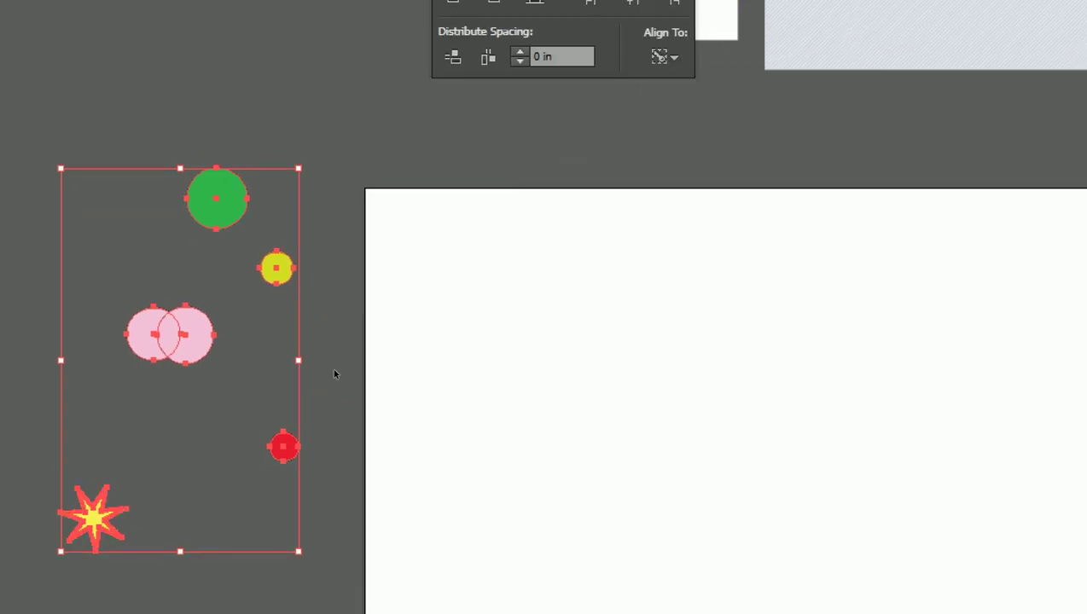
click(283, 446)
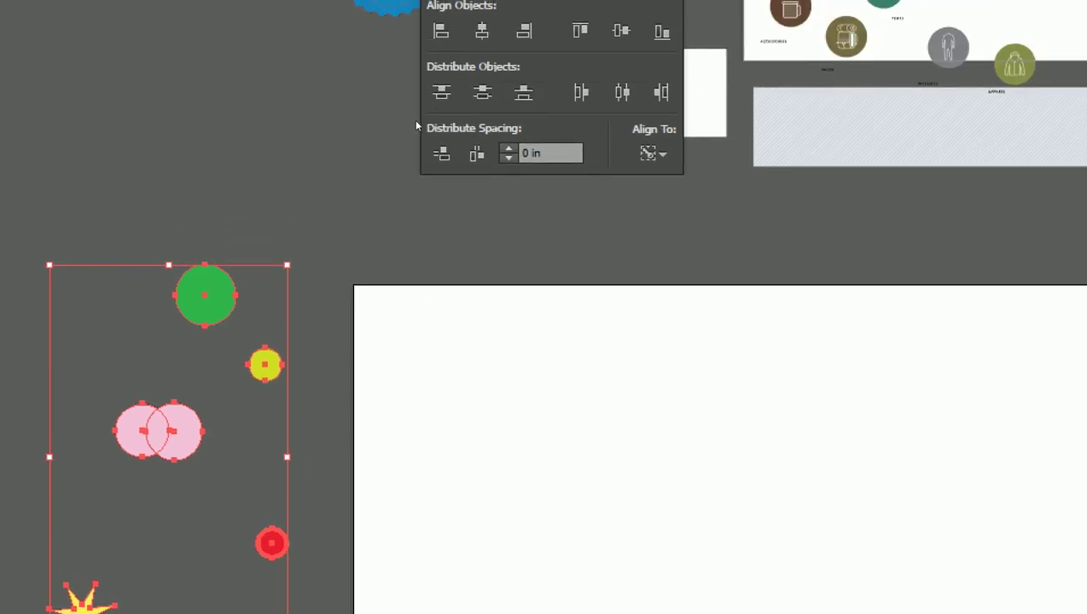
click(482, 31)
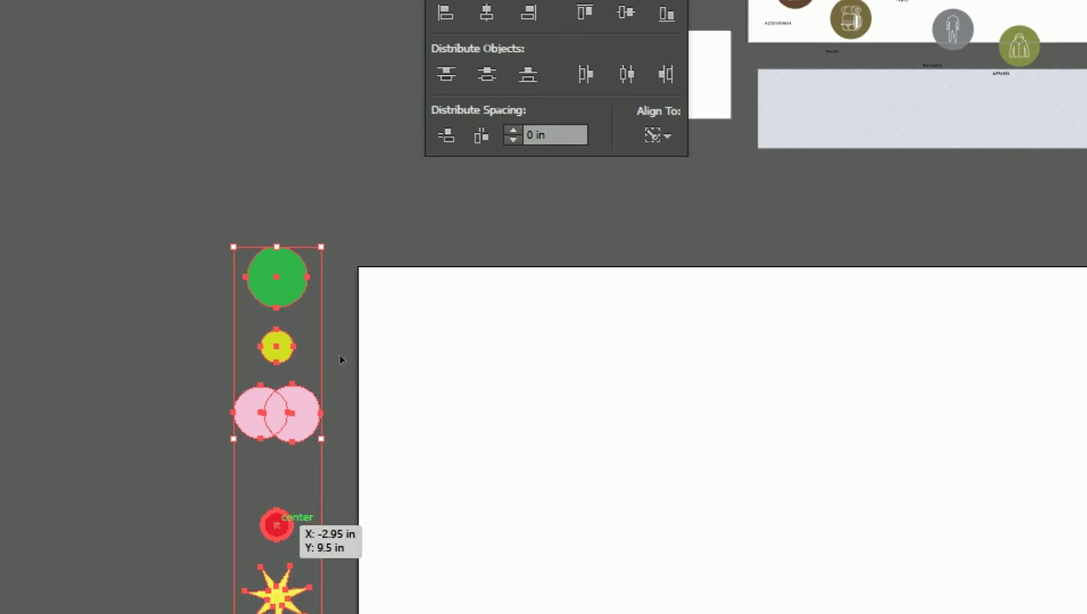
key(ctrl+z)
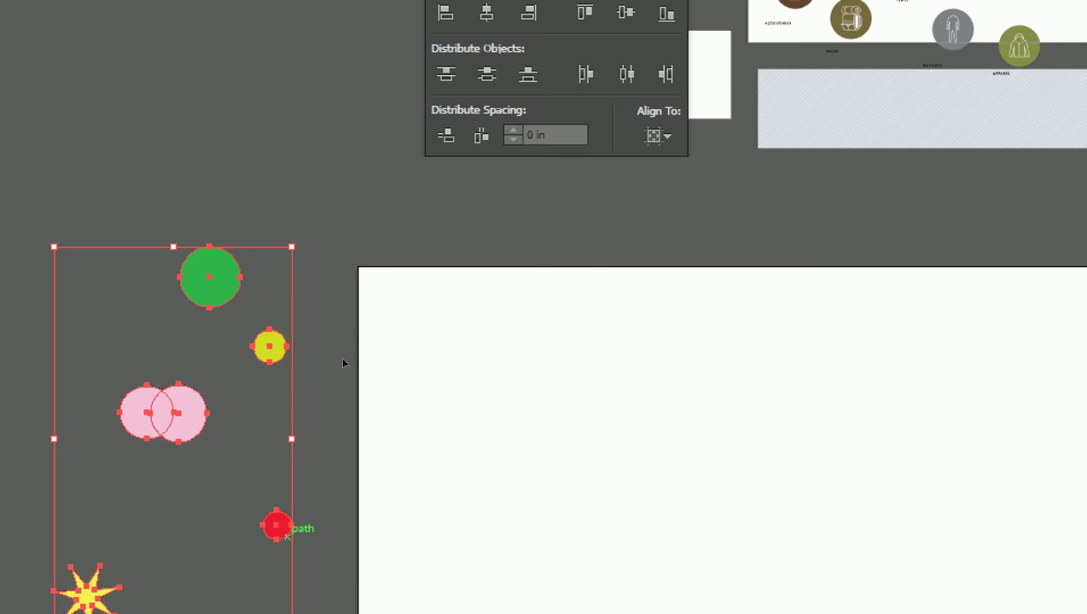
click(362, 292)
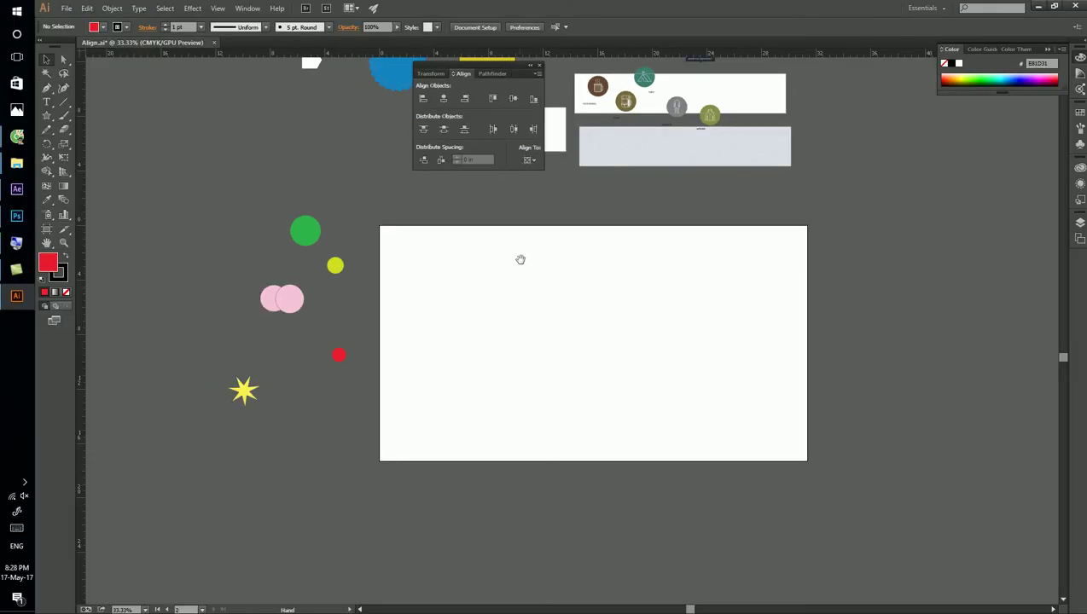
Zoom and pan to the lower Sporting Equipment banner, briefly selecting its tent icon.
drag(519, 256, 199, 452)
scroll(356, 284, up, 2)
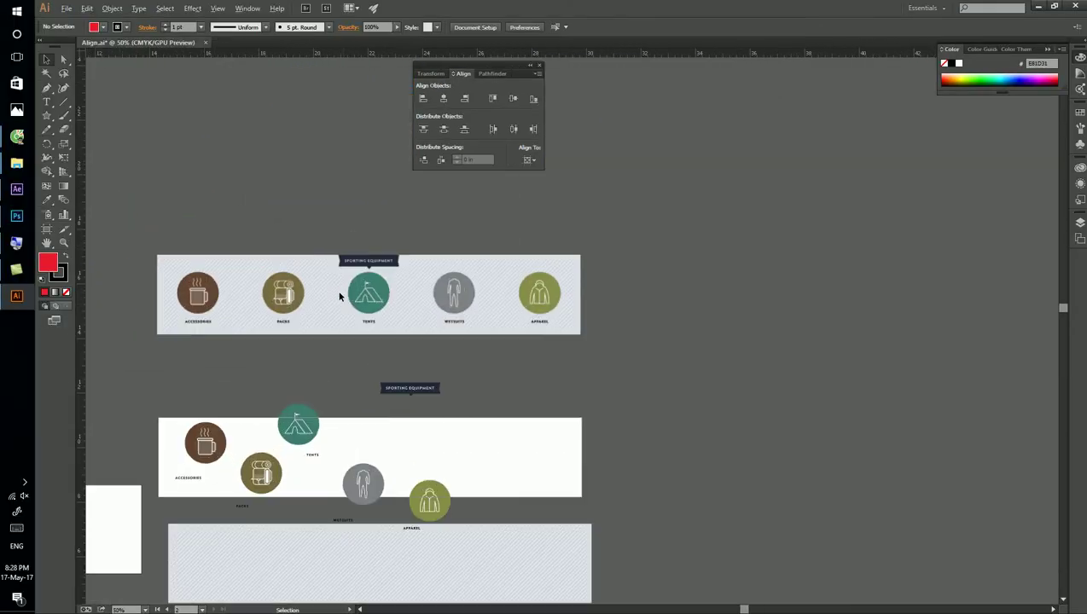
scroll(323, 320, up, 1)
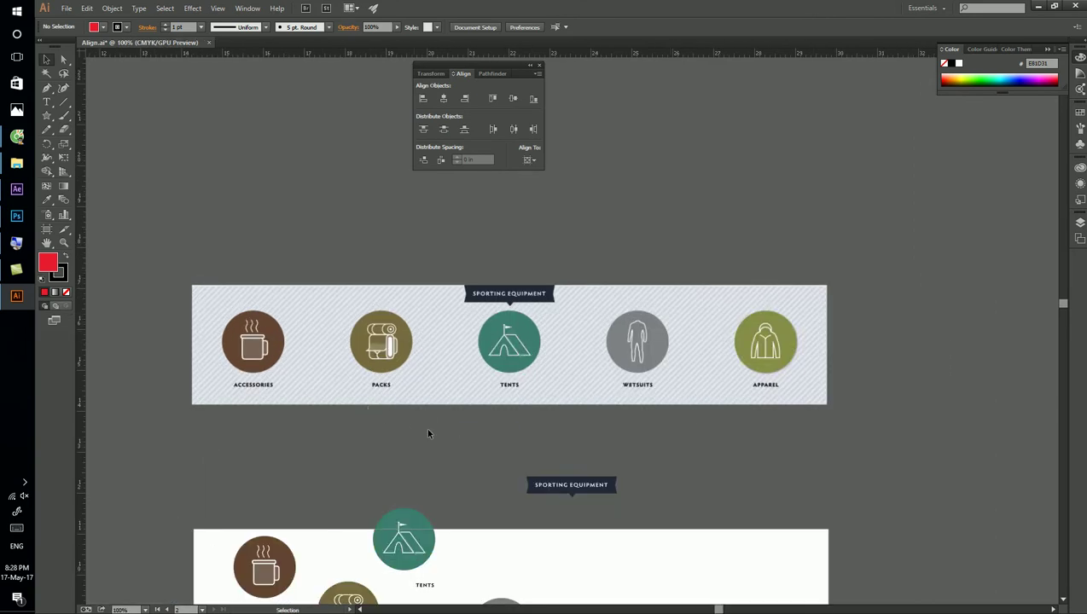
drag(429, 437, 434, 372)
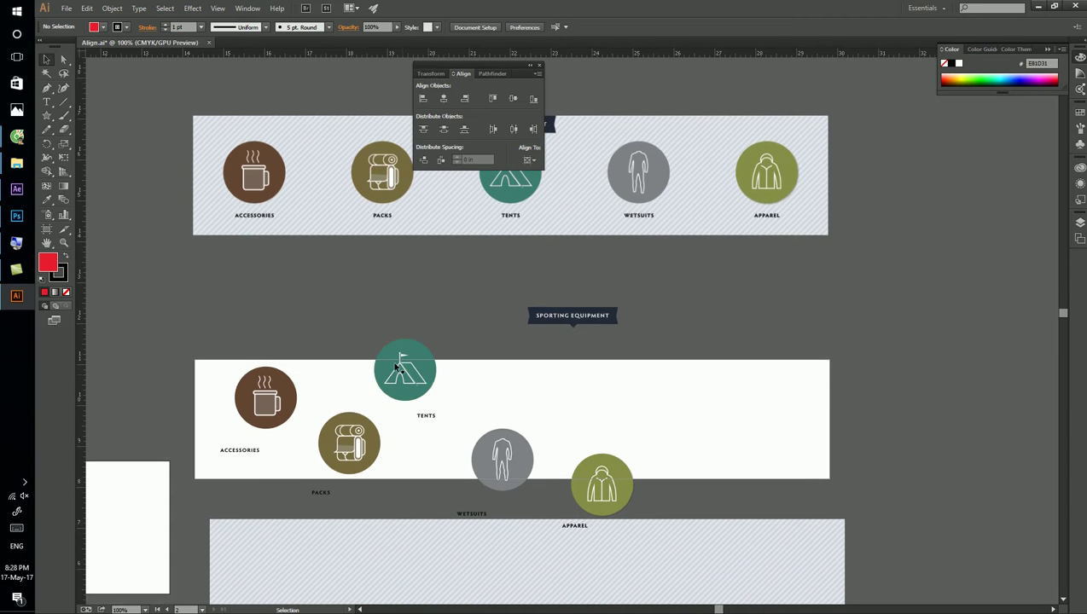
click(424, 383)
click(400, 284)
scroll(426, 316, up, 2)
scroll(453, 339, up, 2)
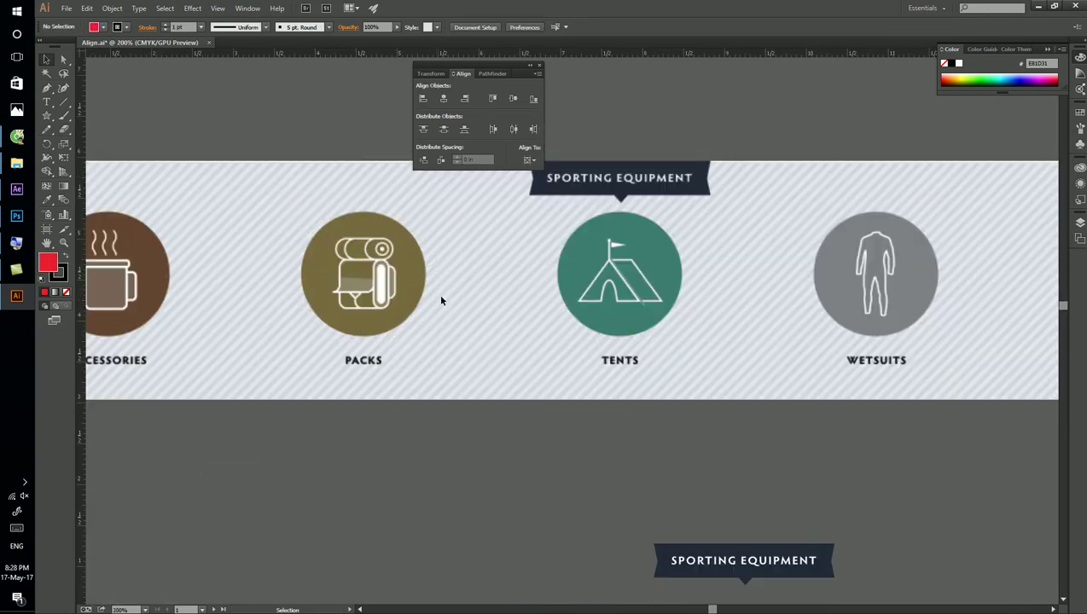
scroll(361, 311, down, 1)
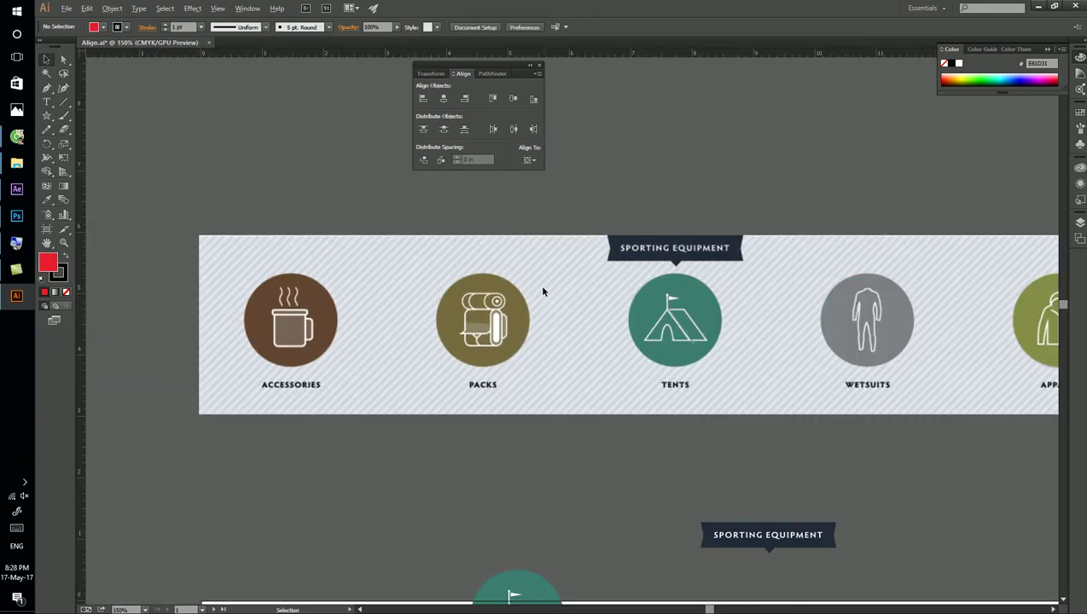
scroll(542, 292, down, 1)
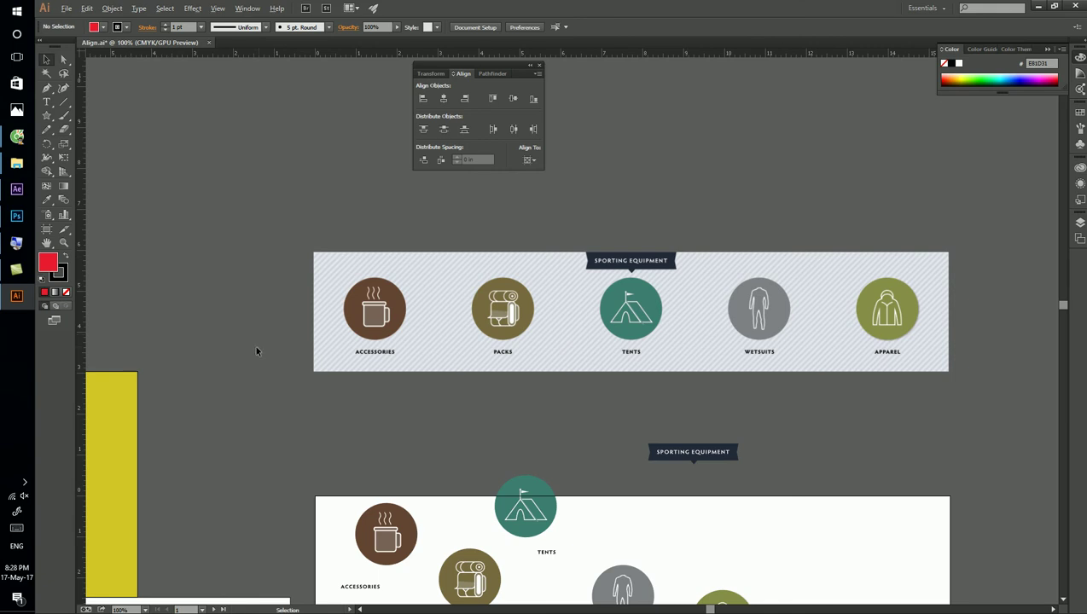
scroll(307, 338, up, 3)
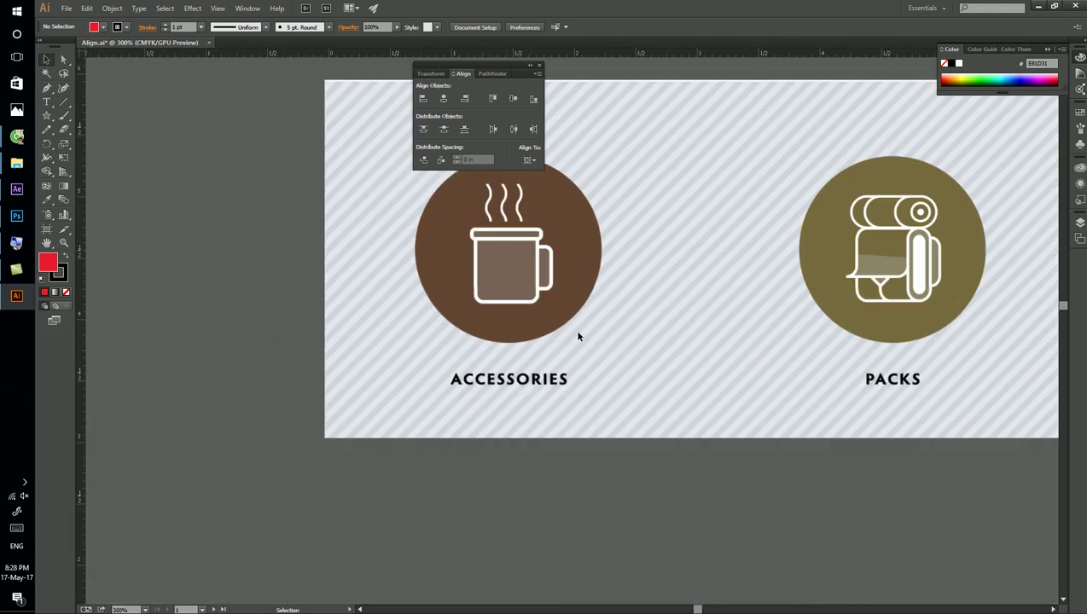
scroll(577, 336, down, 1)
scroll(546, 333, right, 2)
scroll(526, 368, down, 1)
Pan and zoom around the top banner and its icon circles to inspect their alignment.
drag(526, 369, 353, 401)
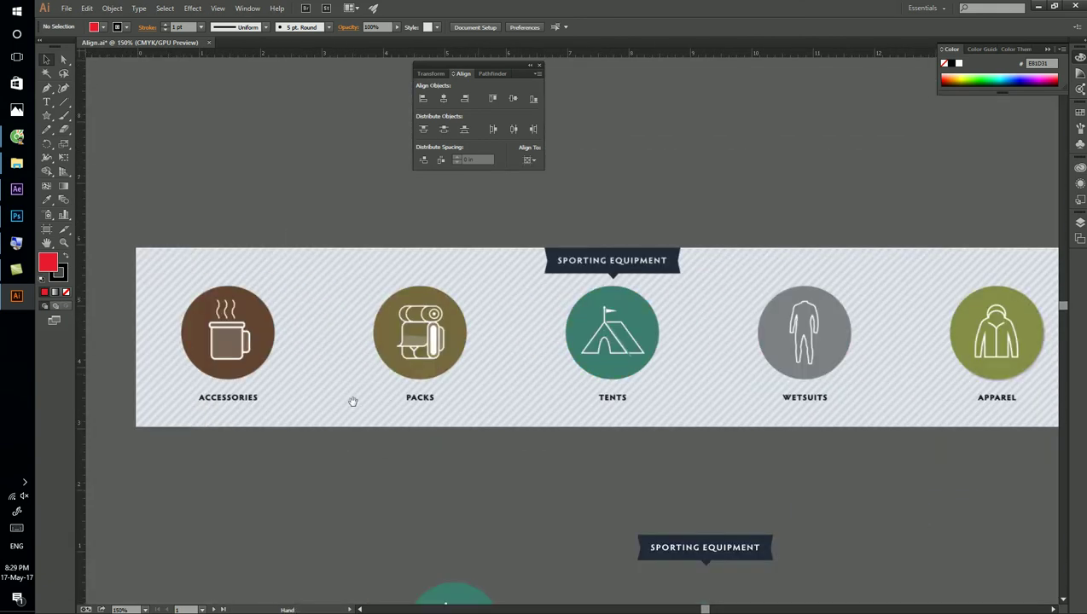
scroll(464, 298, right, 2)
scroll(464, 298, up, 2)
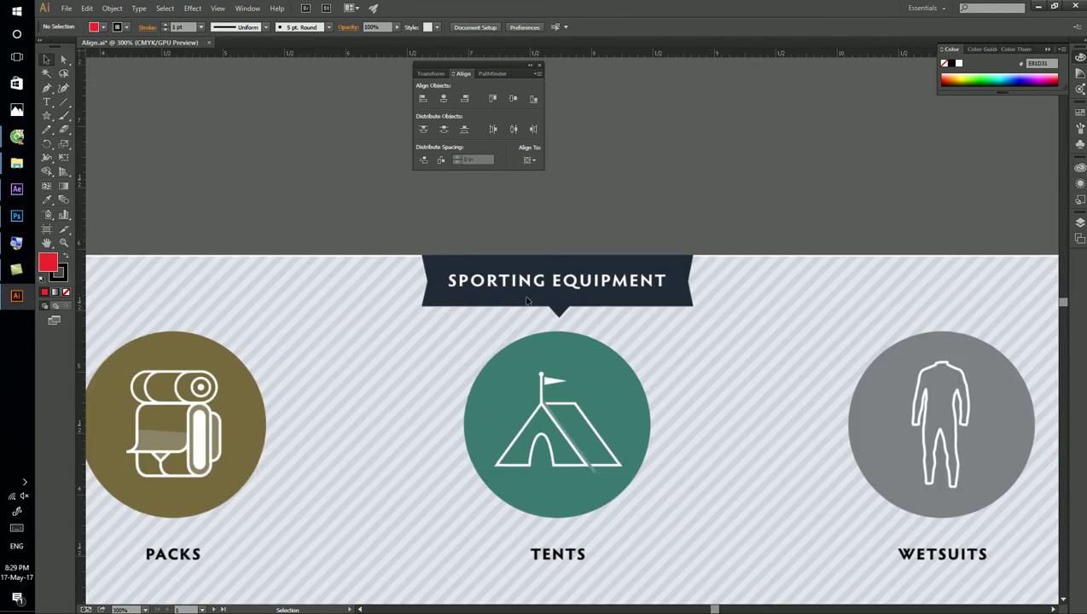
scroll(528, 290, down, 1)
scroll(528, 291, up, 1)
scroll(500, 283, up, 2)
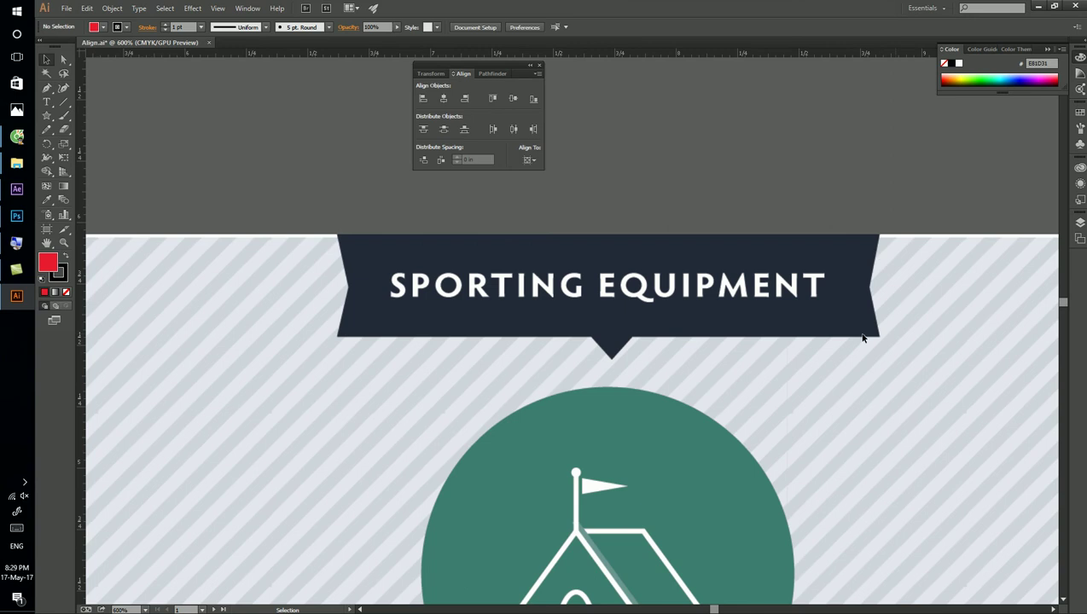
scroll(533, 329, down, 1)
scroll(474, 307, up, 1)
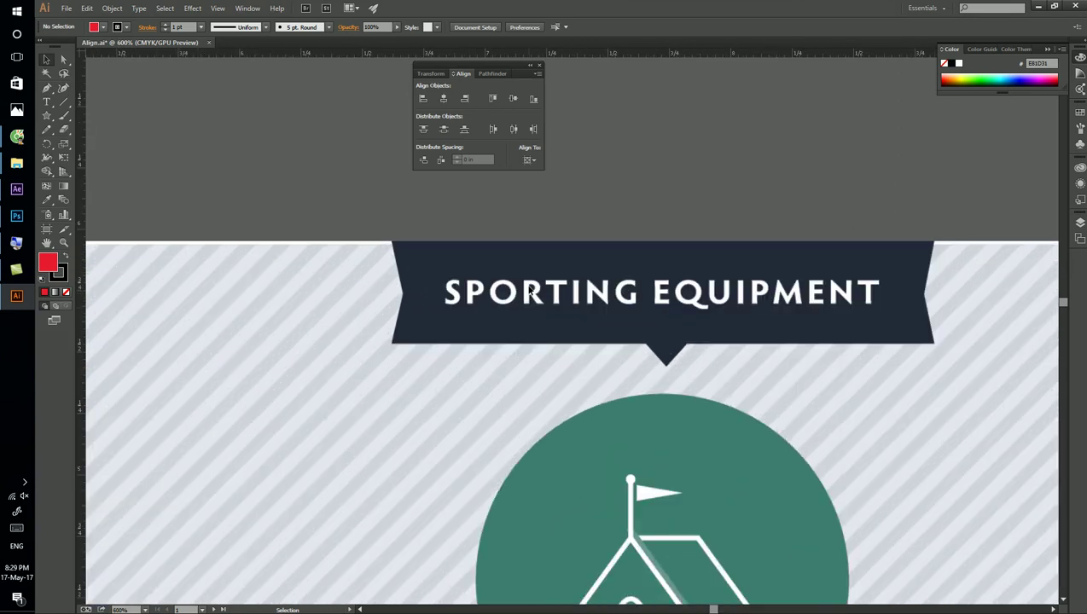
scroll(420, 323, down, 1)
drag(413, 309, 481, 346)
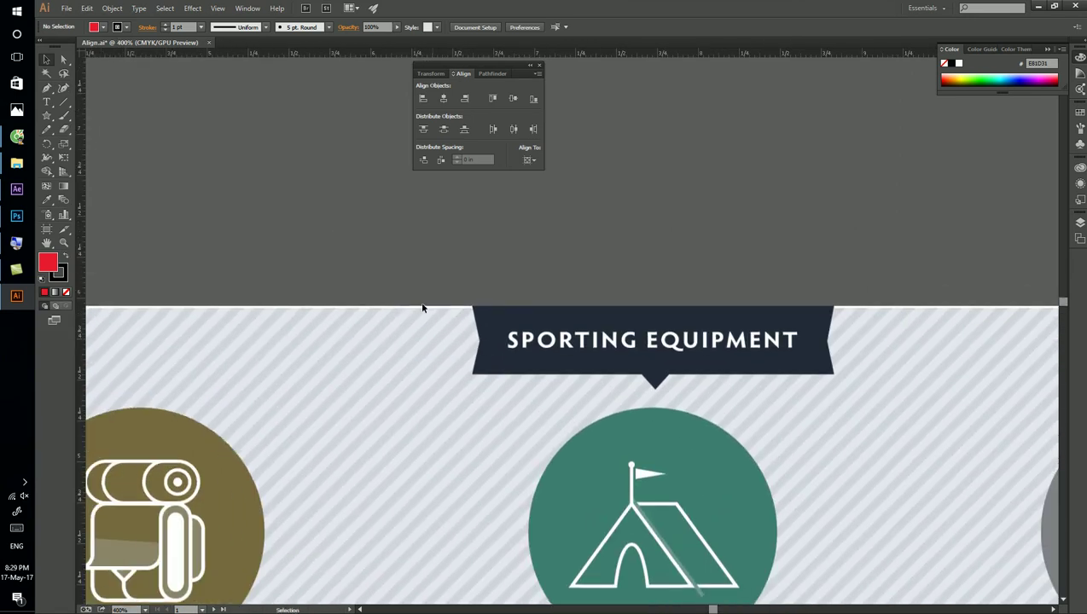
scroll(462, 311, down, 3)
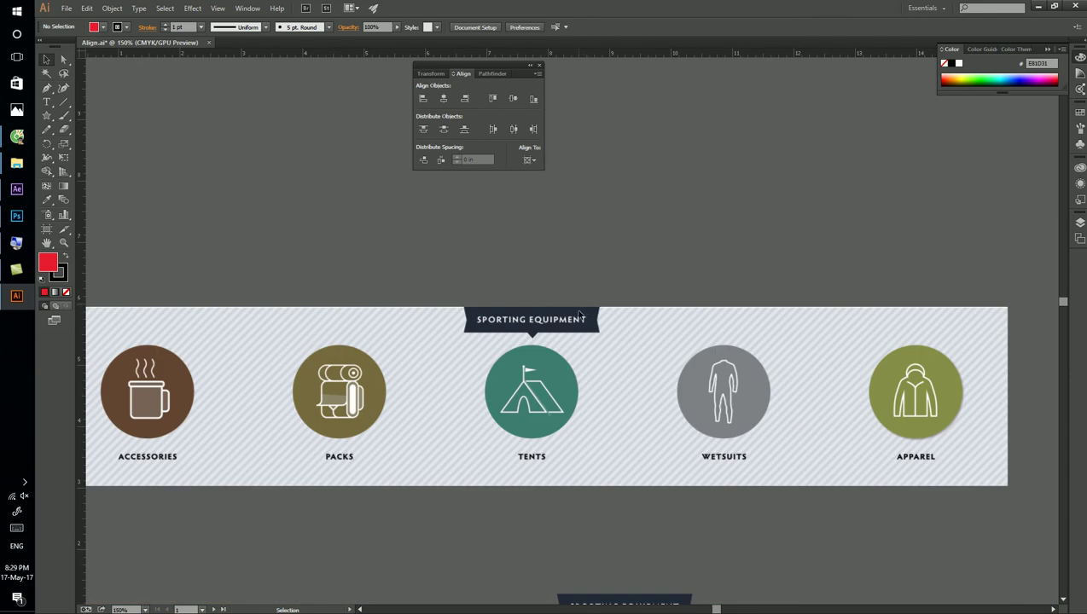
scroll(580, 315, down, 1)
scroll(563, 299, down, 1)
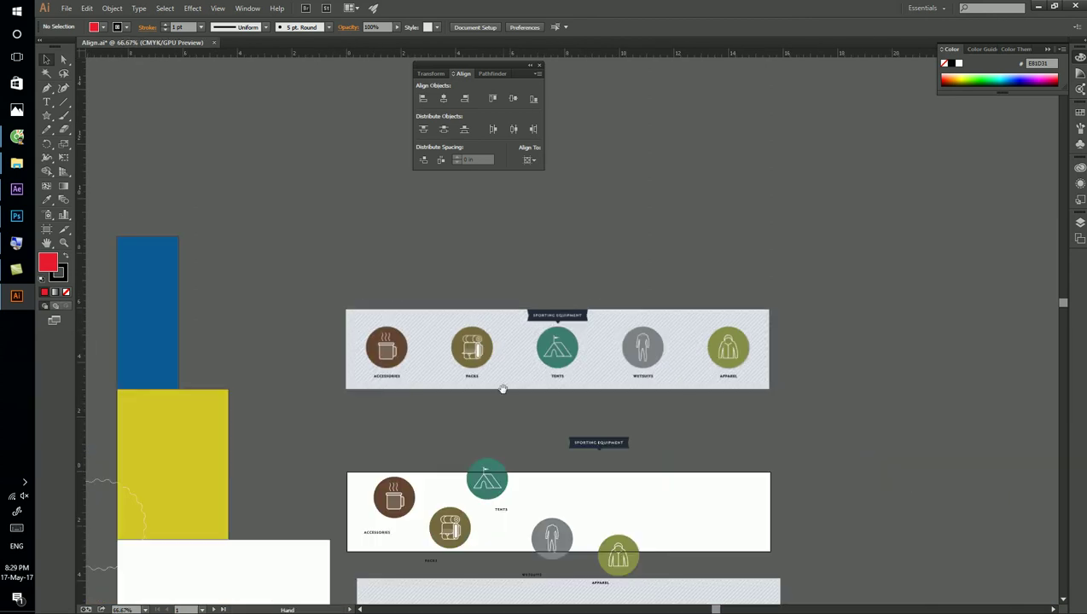
Dismiss the Align To menu, pan toward the lower artboard, and show the desktop with Win+D.
click(528, 159)
click(559, 173)
drag(708, 223, 558, 243)
drag(233, 437, 549, 236)
scroll(512, 221, down, 3)
scroll(423, 246, down, 3)
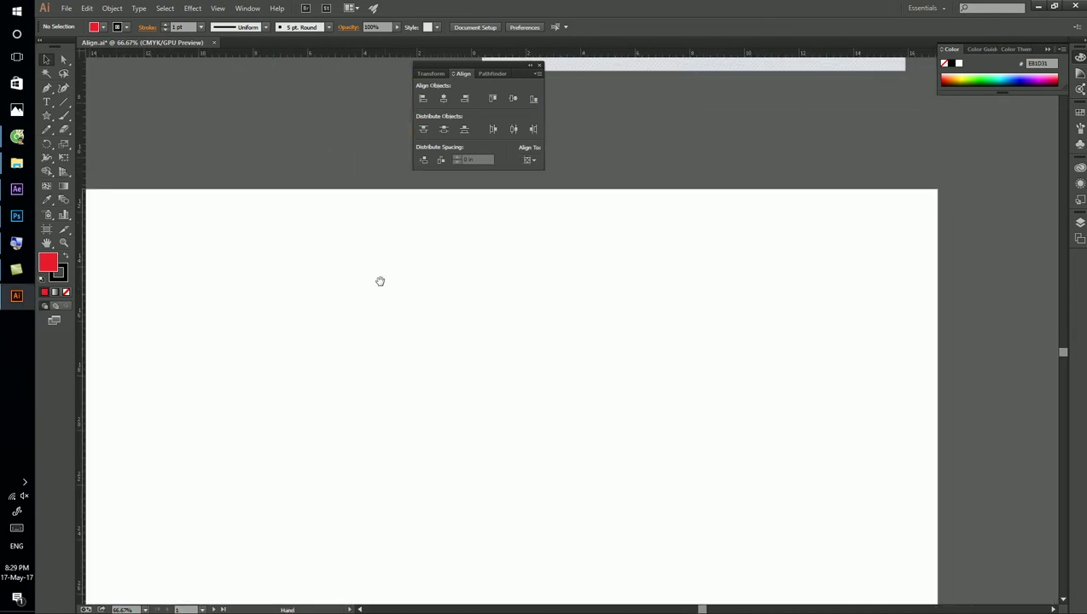
scroll(382, 299, down, 1)
scroll(371, 319, up, 1)
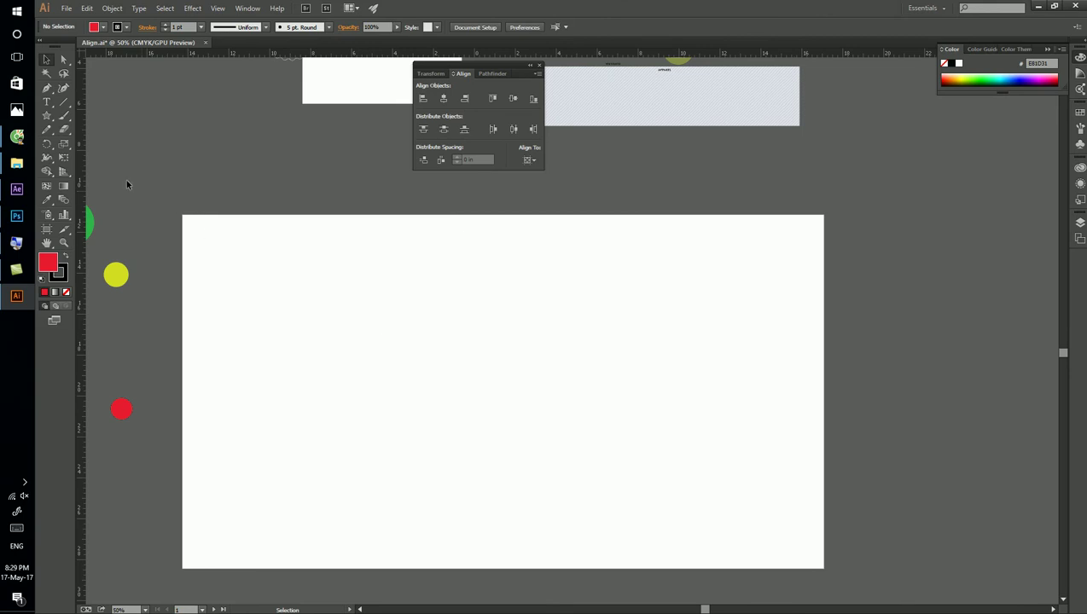
key(super+d)
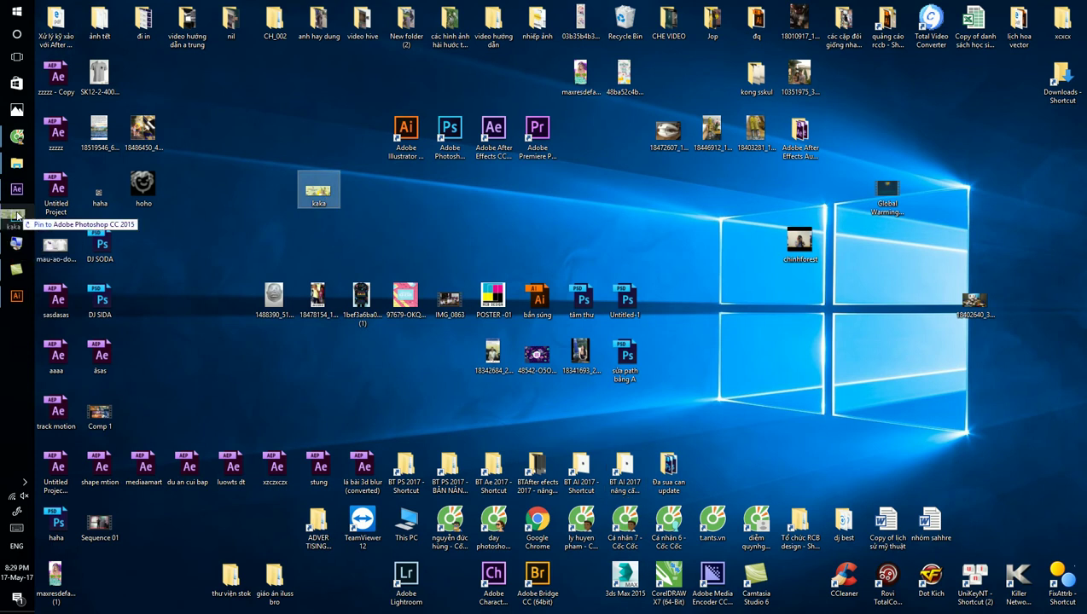
Place kaka.jpg on the artboard, enlarge it, and move it slightly up.
click(16, 216)
click(16, 296)
click(379, 348)
drag(506, 352, 515, 353)
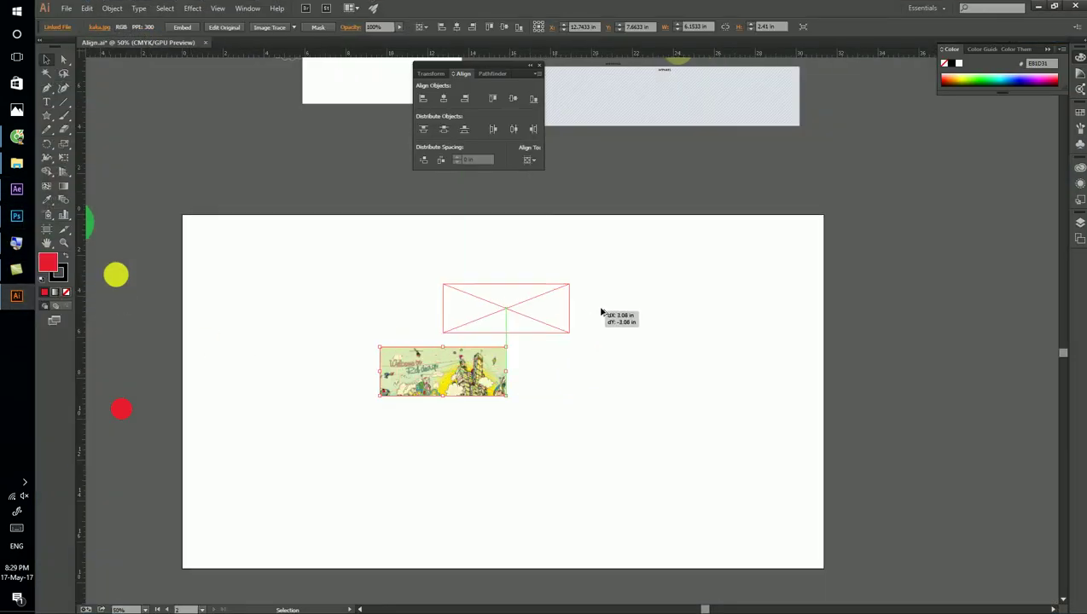
drag(507, 346, 600, 310)
drag(470, 347, 479, 306)
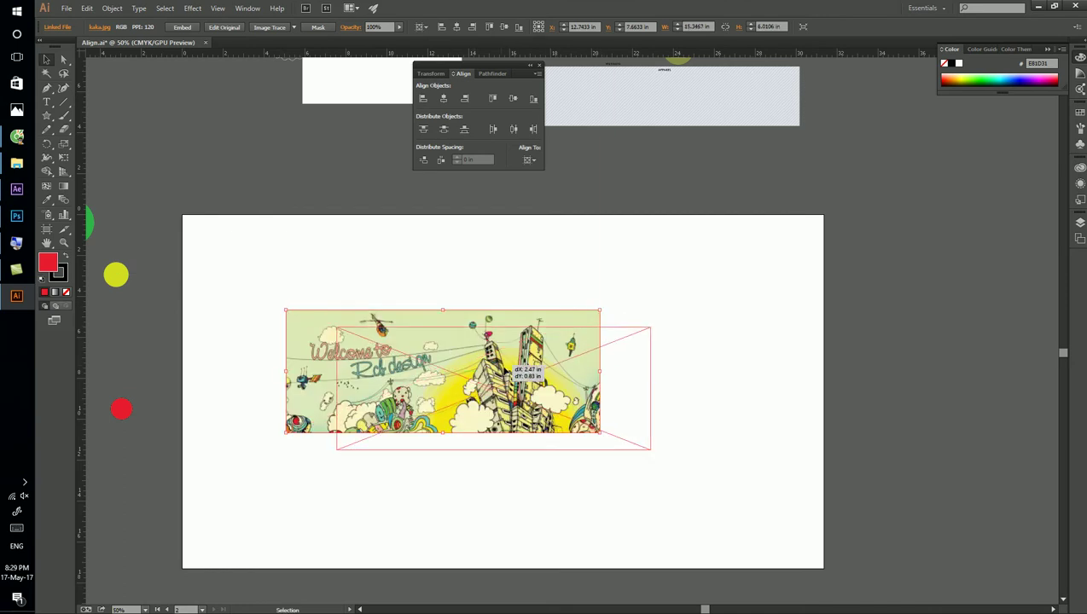
Centre the image horizontally on the artboard, undoing a vertical centring.
click(537, 160)
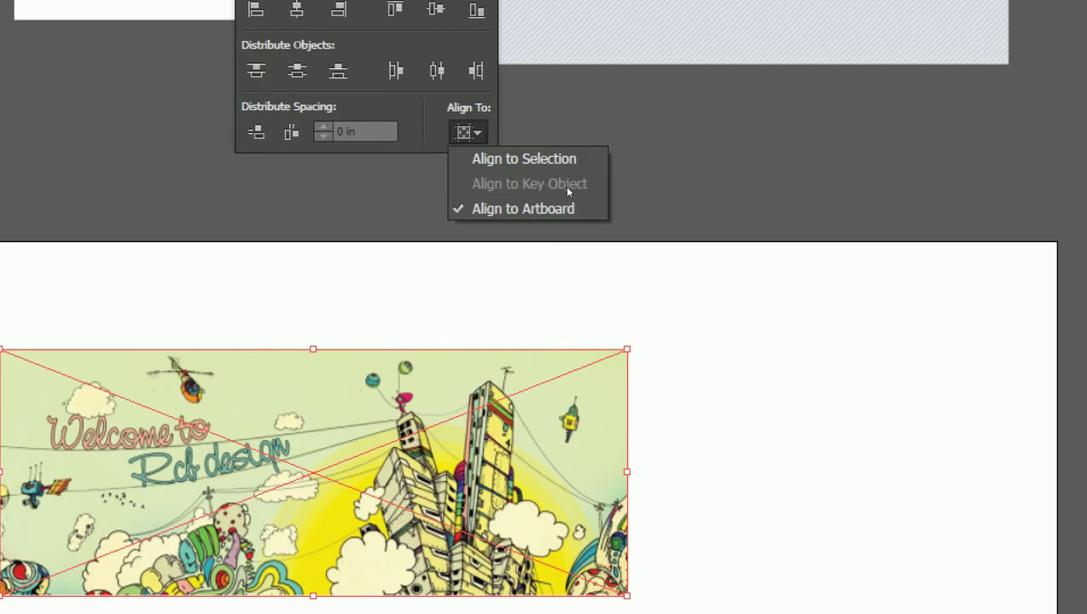
click(572, 208)
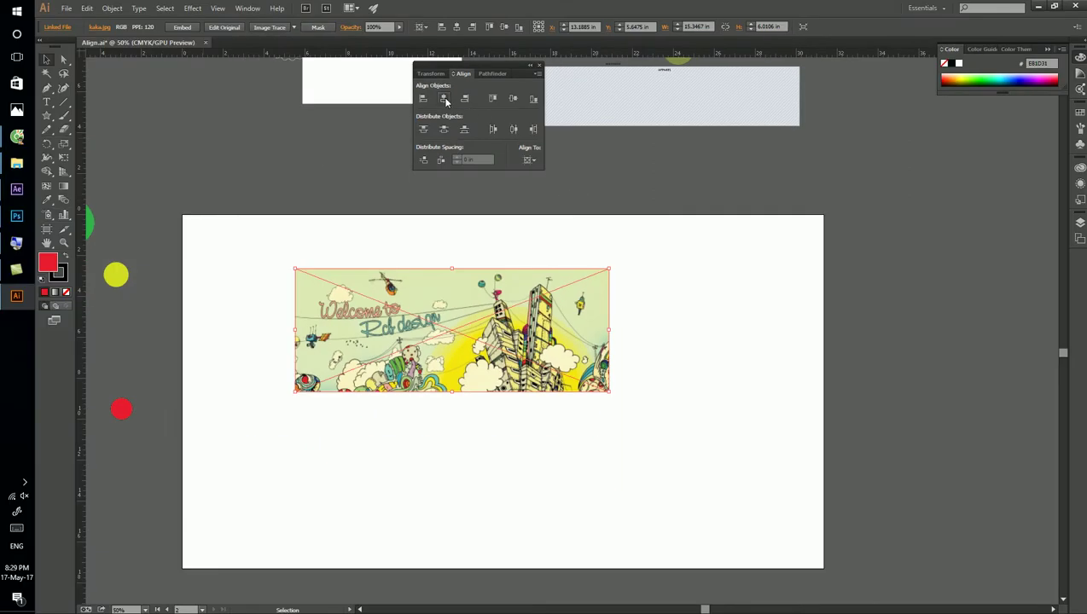
click(443, 99)
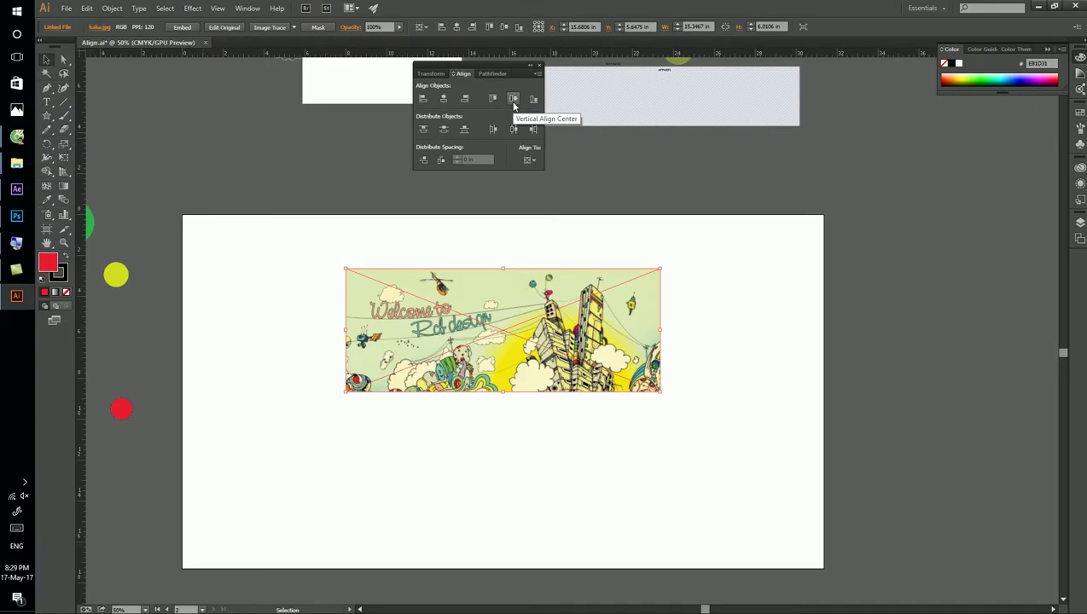
click(515, 98)
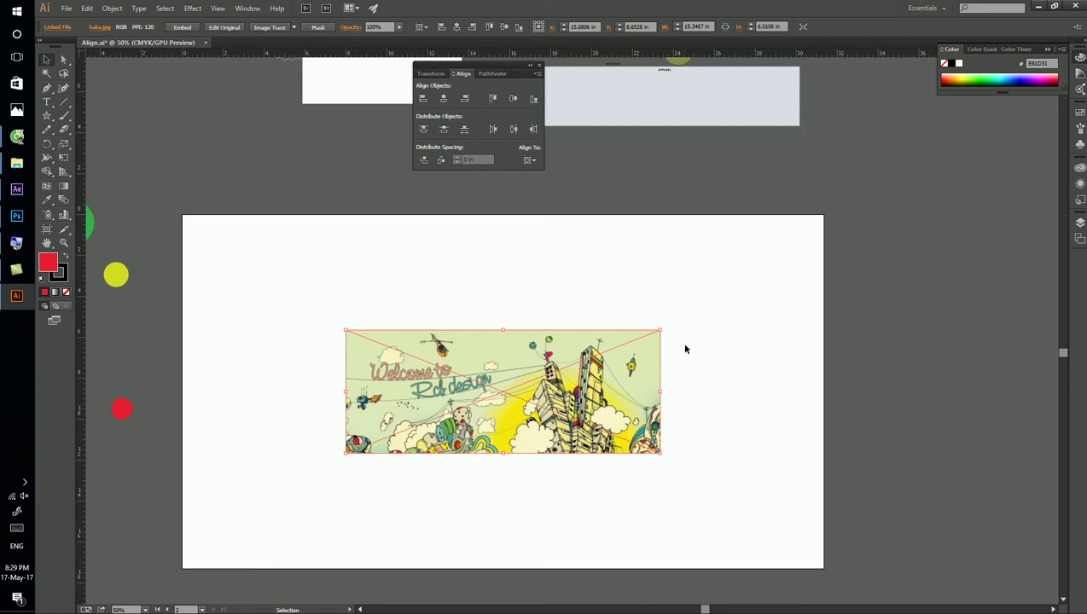
key(ctrl+z)
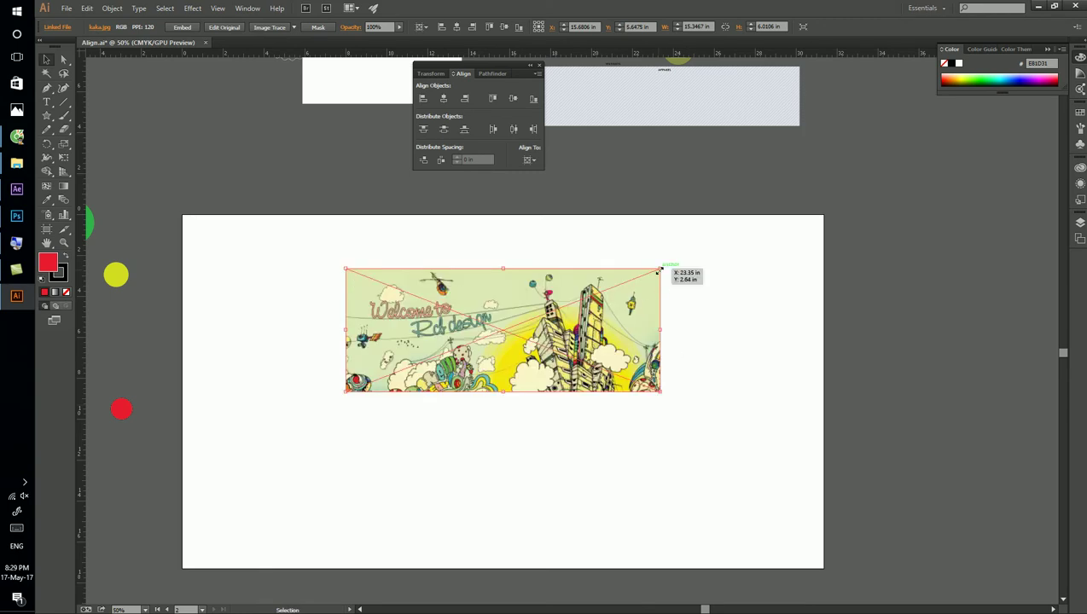
Shrink the image, duplicate it beside the original, and move both above the artboard.
drag(662, 269, 454, 376)
mouse_move(368, 353)
mouse_down()
mouse_move(305, 307)
mouse_move(403, 265)
mouse_move(486, 317)
mouse_up()
drag(468, 340, 468, 340)
mouse_move(503, 399)
mouse_down()
mouse_move(352, 316)
mouse_move(296, 213)
mouse_move(291, 179)
mouse_up()
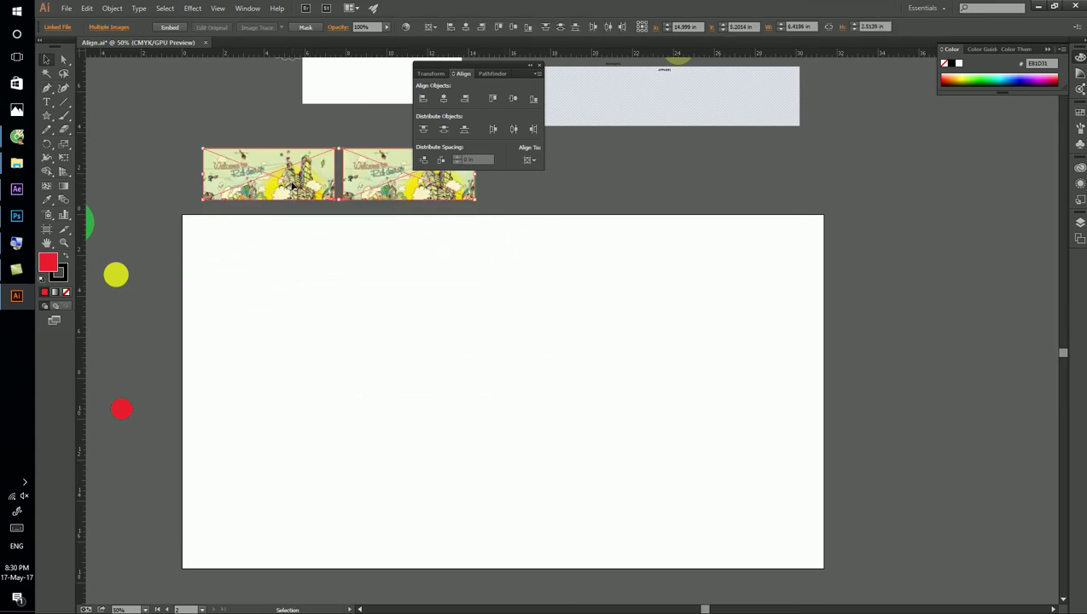
click(309, 236)
Group the two images and try centring the group on the artboard, then undo.
mouse_move(237, 125)
mouse_down()
mouse_move(384, 181)
mouse_move(538, 432)
mouse_up()
key(ctrl+z)
key(ctrl+g)
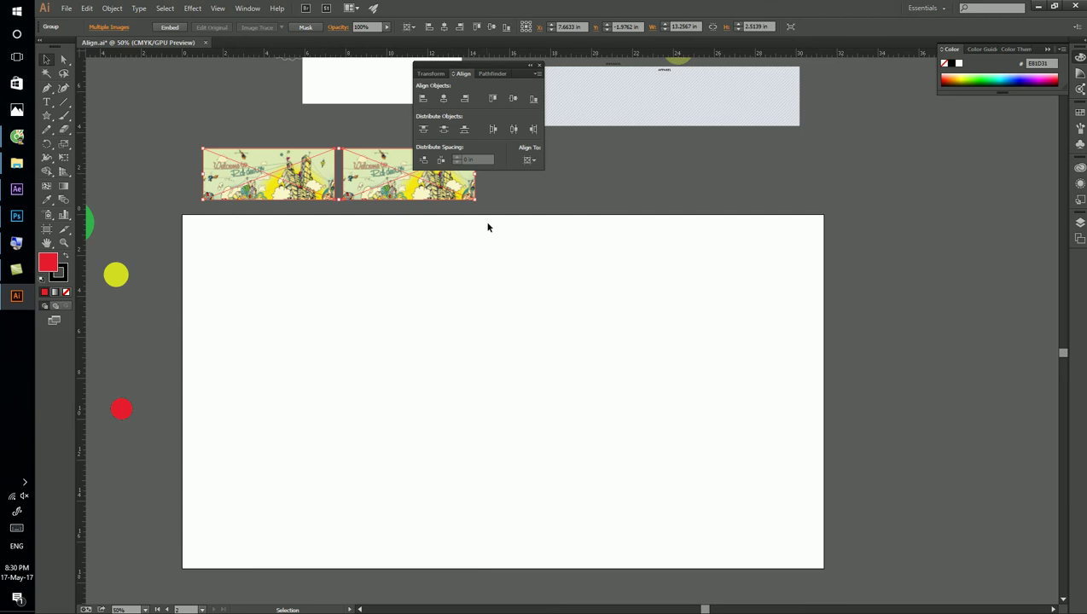
click(444, 98)
click(513, 98)
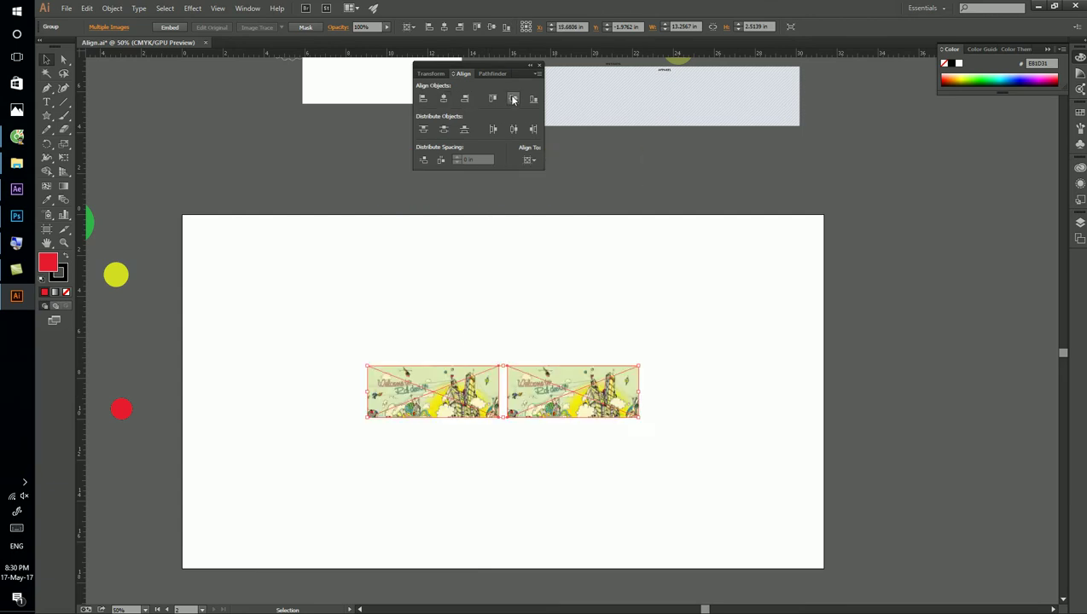
key(ctrl+z)
key(ctrl+z)
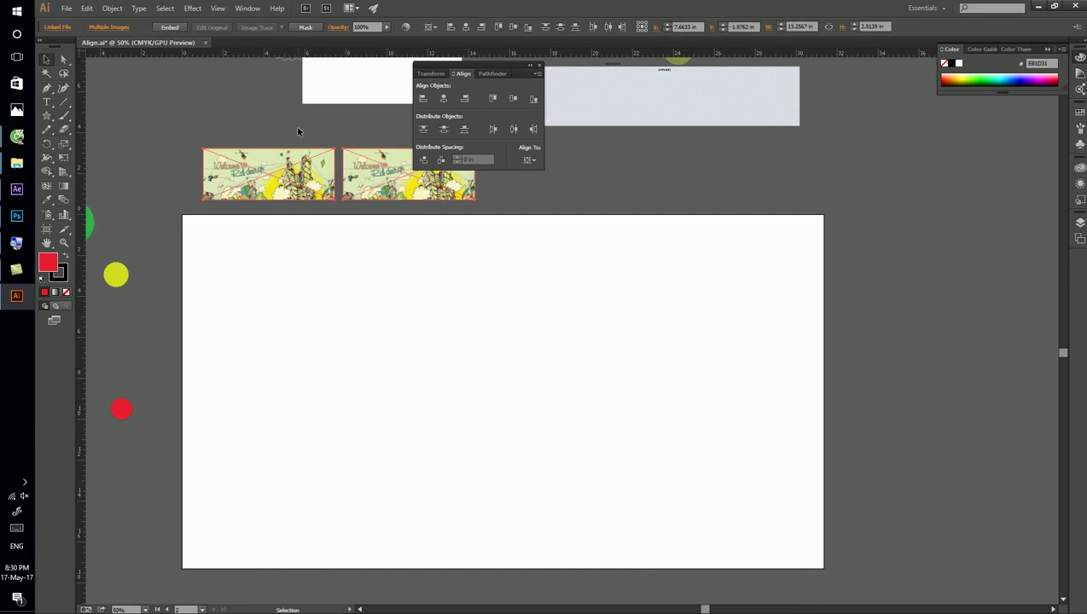
click(254, 128)
Centre both banners vertically and horizontally on the artboard, undoing a trial move.
click(390, 196)
click(511, 100)
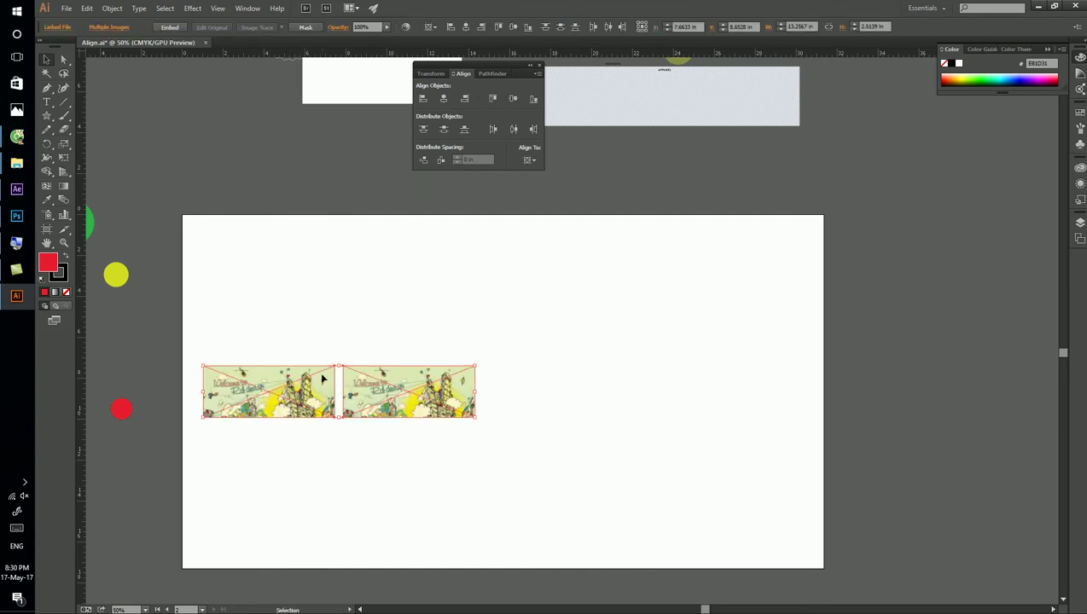
click(446, 98)
drag(502, 394, 502, 463)
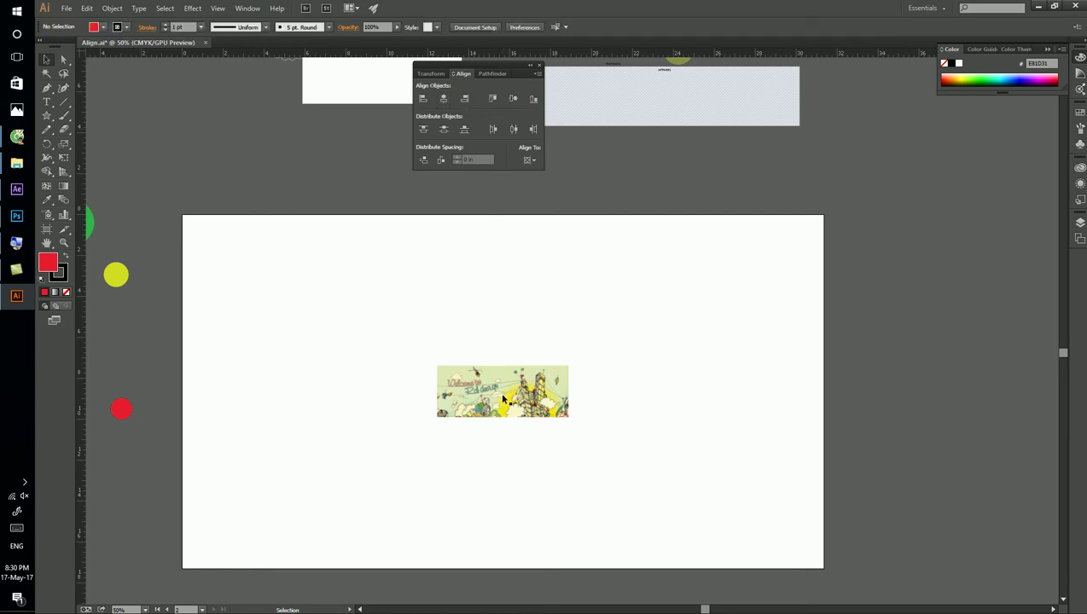
shift+click(480, 390)
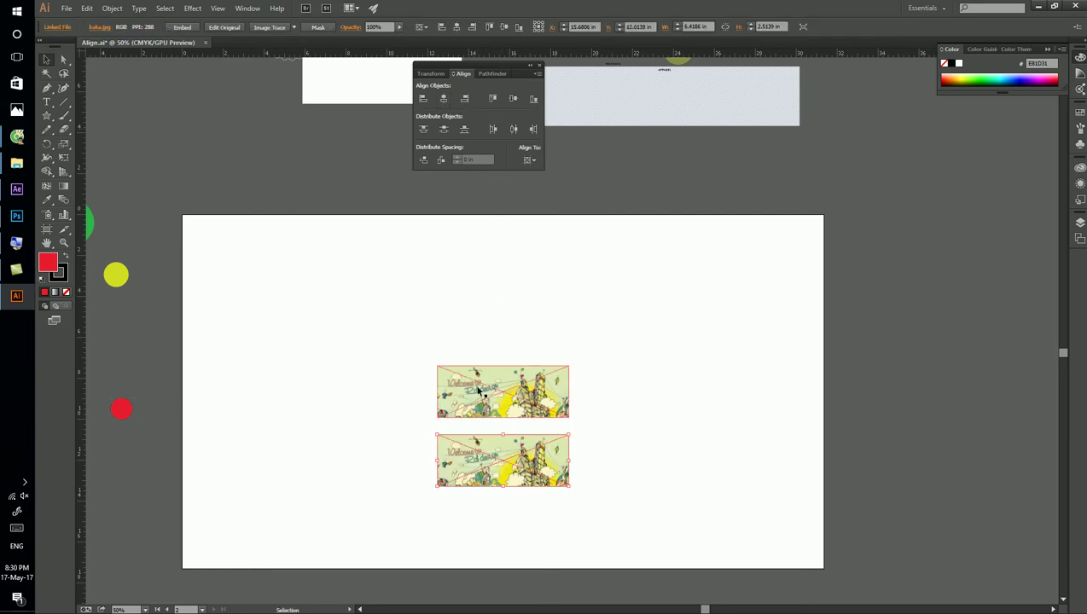
key(ctrl+z)
key(ctrl+z)
click(282, 346)
drag(281, 346, 404, 467)
click(430, 455)
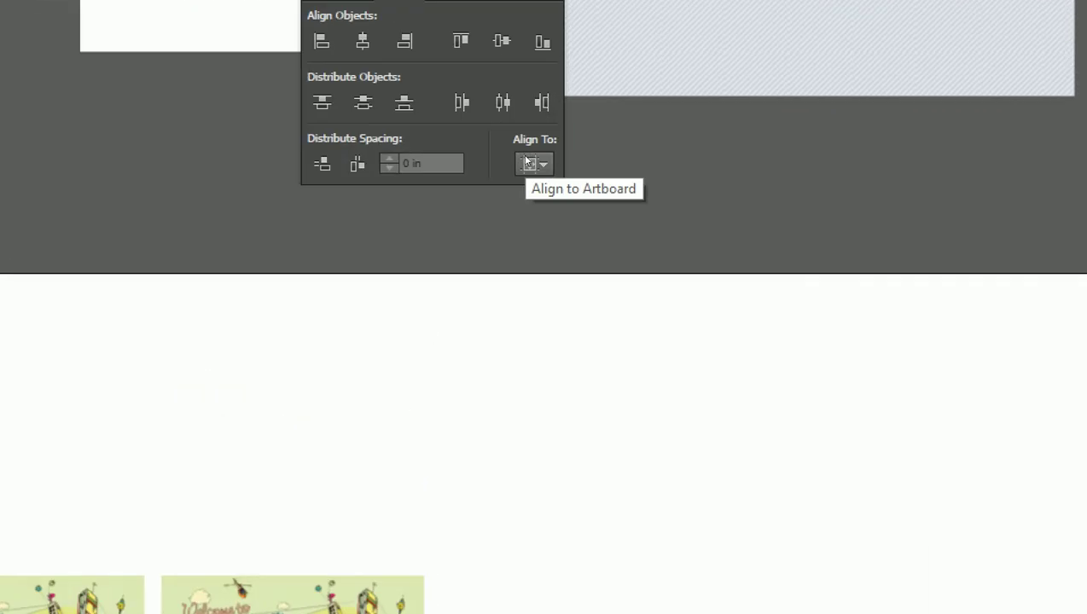
click(527, 162)
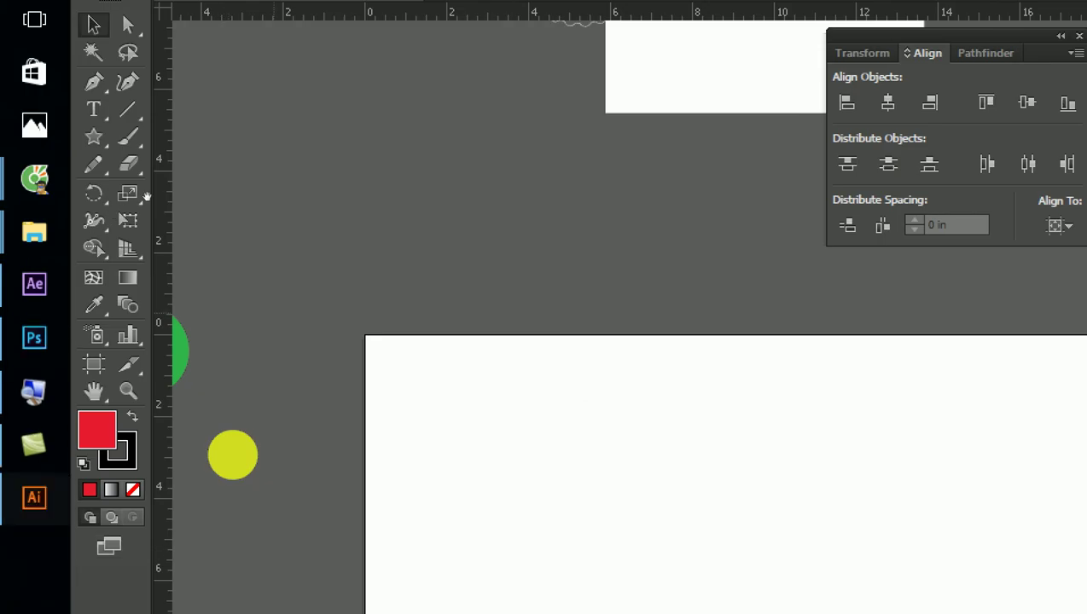
key(ctrl+minus)
key(ctrl+minus)
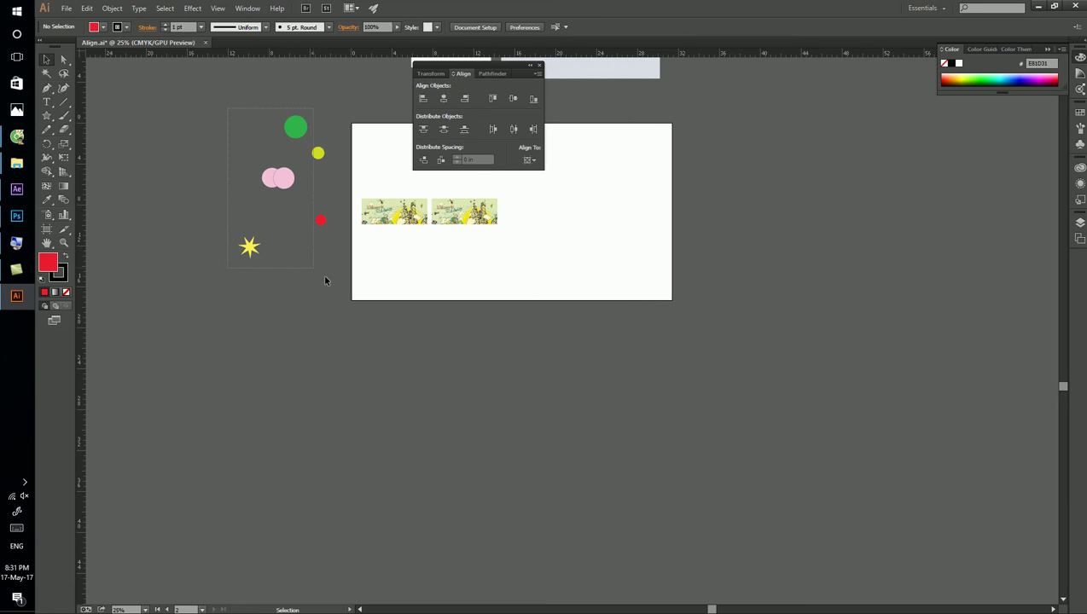
Marquee-select the circles and star, then deselect and zoom in.
drag(324, 280, 334, 285)
key(super)
key(super)
drag(220, 95, 324, 285)
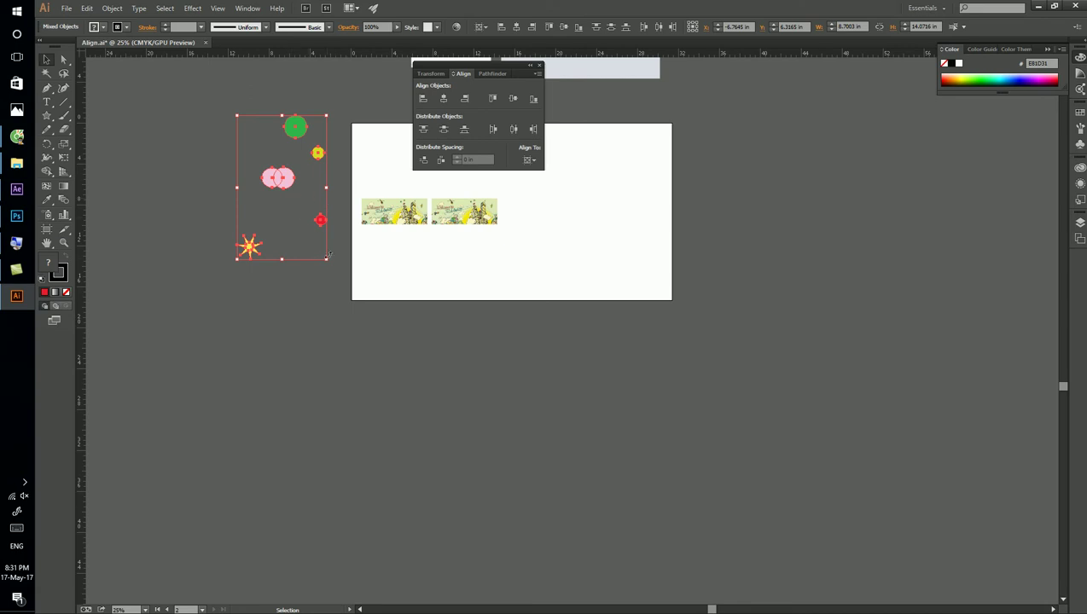
drag(325, 257, 488, 455)
click(399, 336)
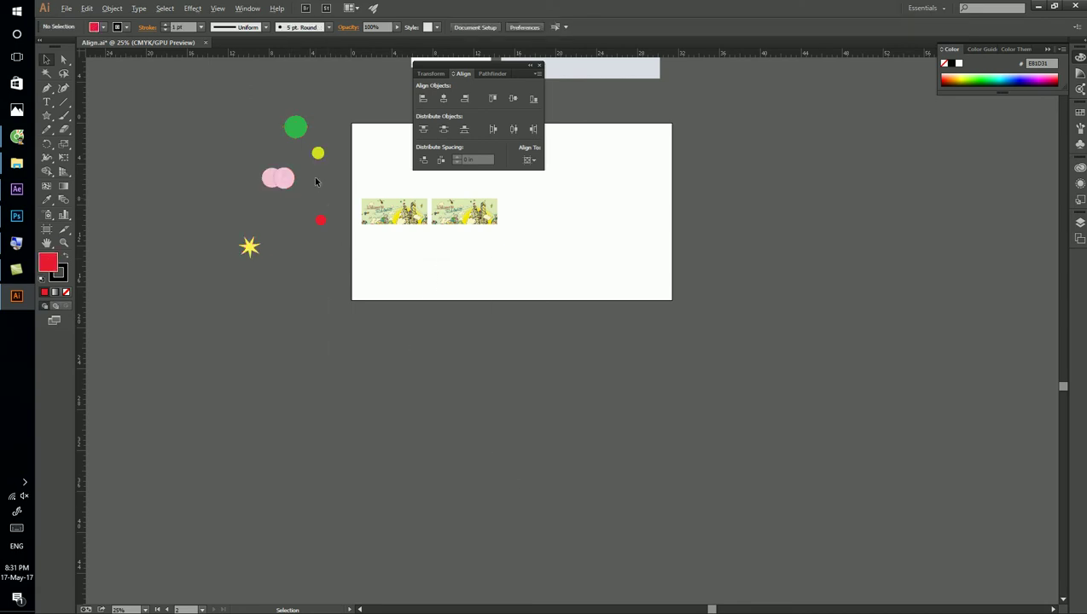
scroll(315, 182, up, 2)
scroll(273, 196, up, 3)
Select all shapes, make the green circle the key object, then revert Align To to artboard.
drag(273, 196, 474, 527)
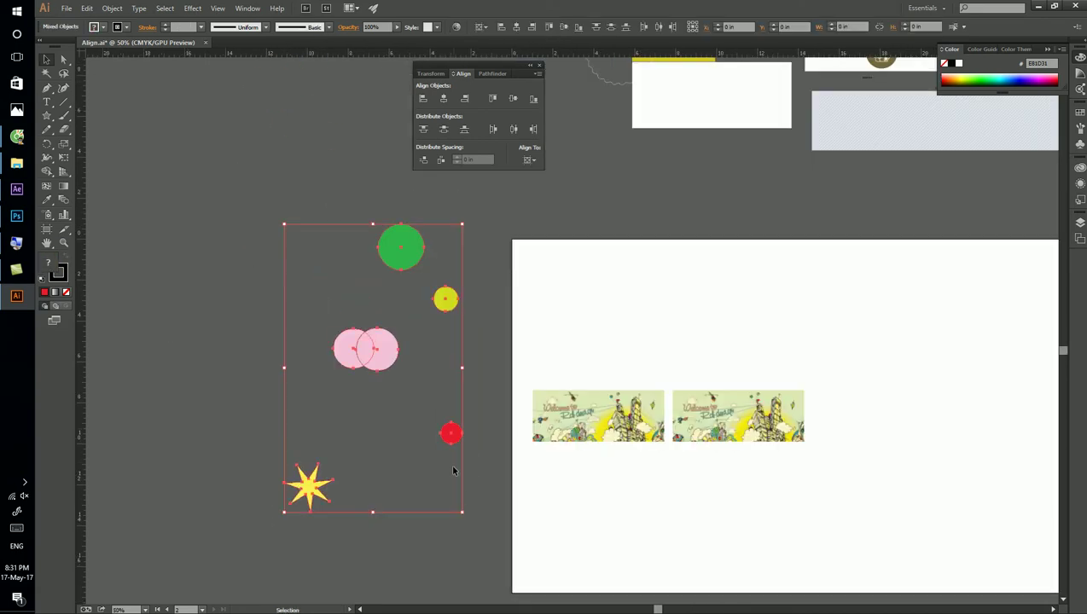
click(403, 256)
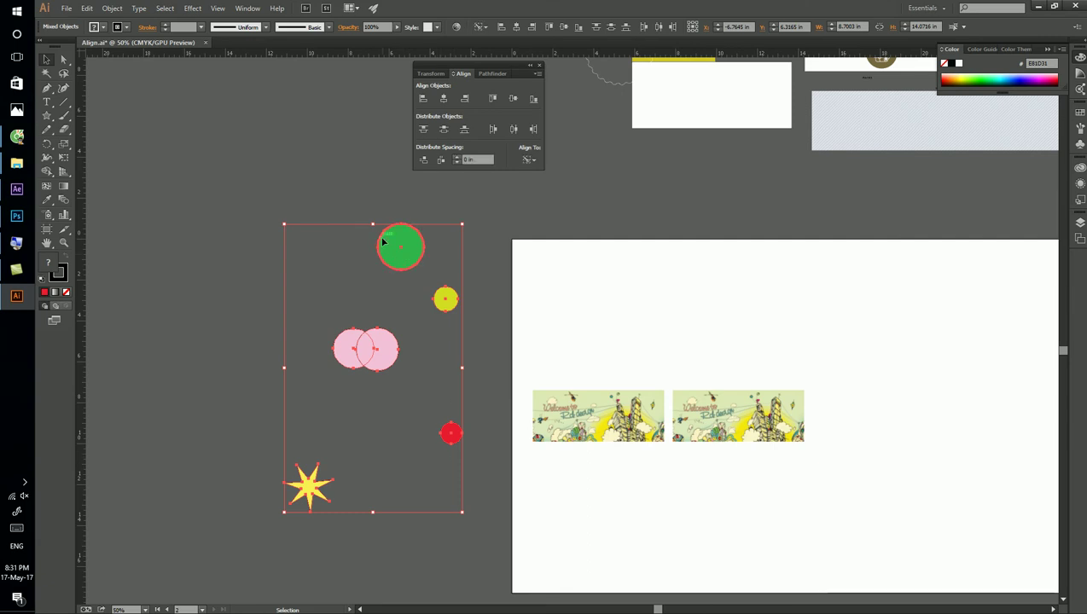
click(528, 159)
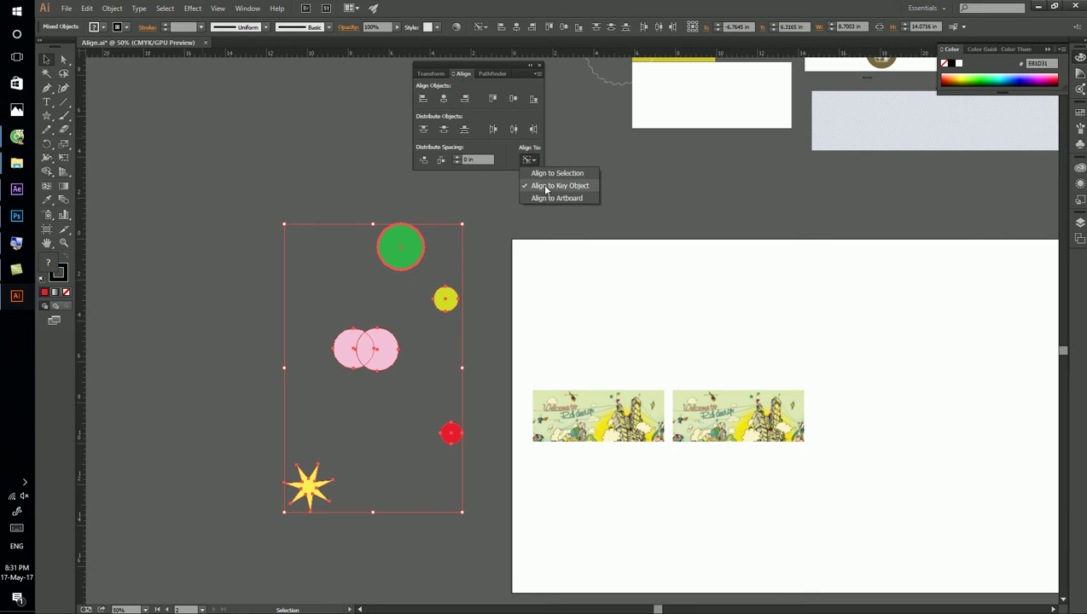
click(554, 189)
Reselect the shapes, choose Align to Key Object, and make the yellow circle the key.
drag(256, 205, 439, 504)
click(533, 161)
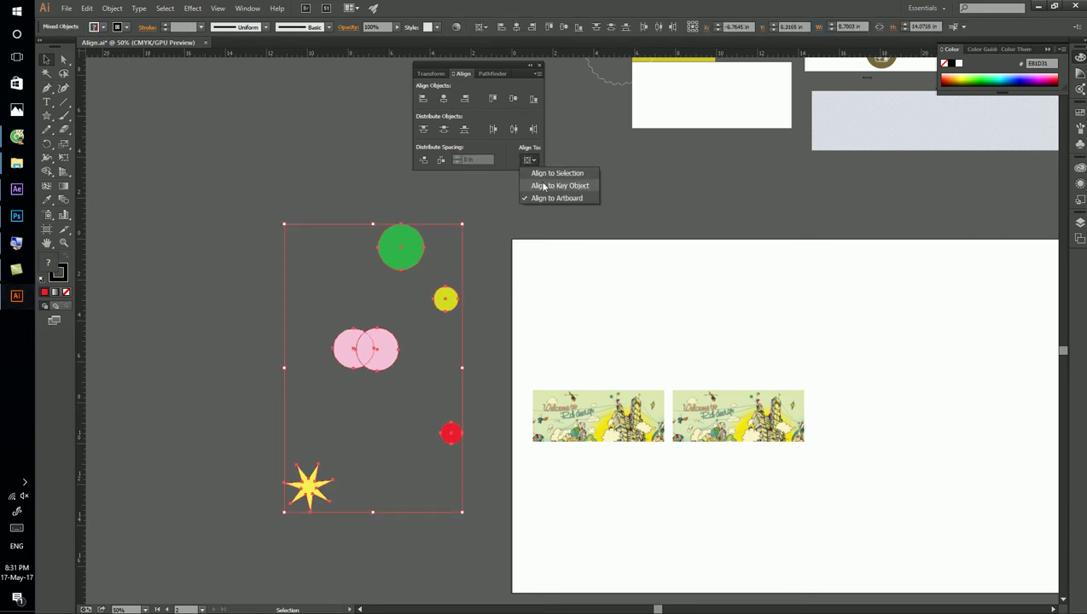
click(543, 188)
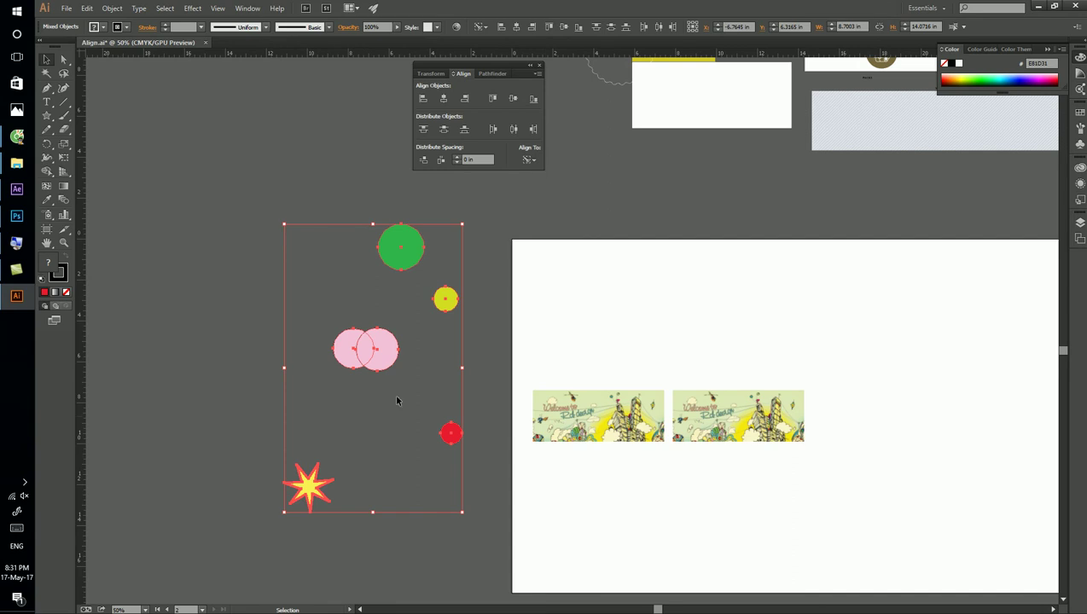
click(444, 298)
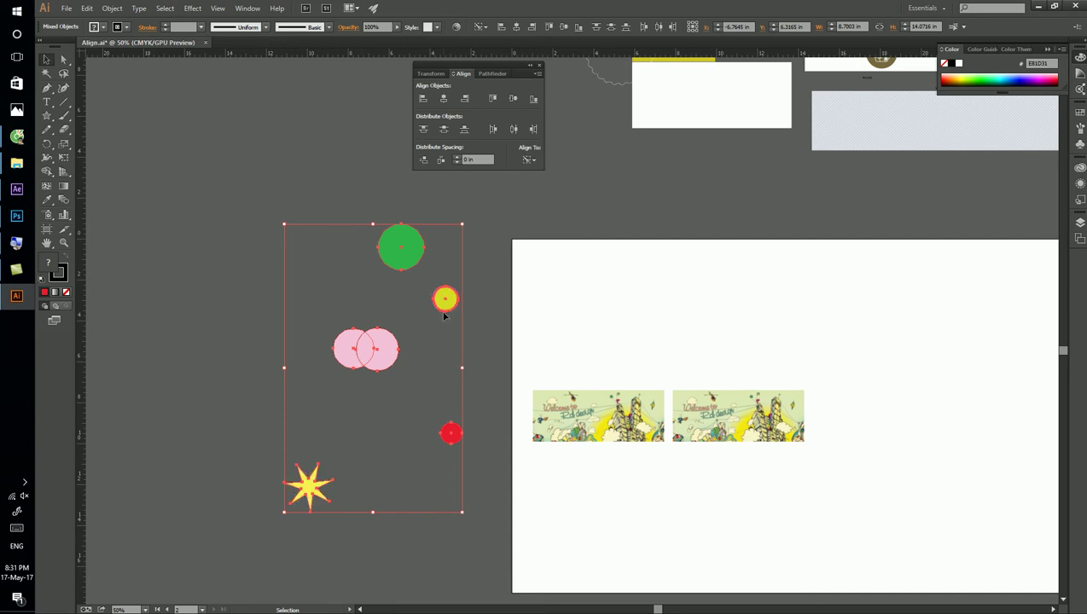
click(359, 278)
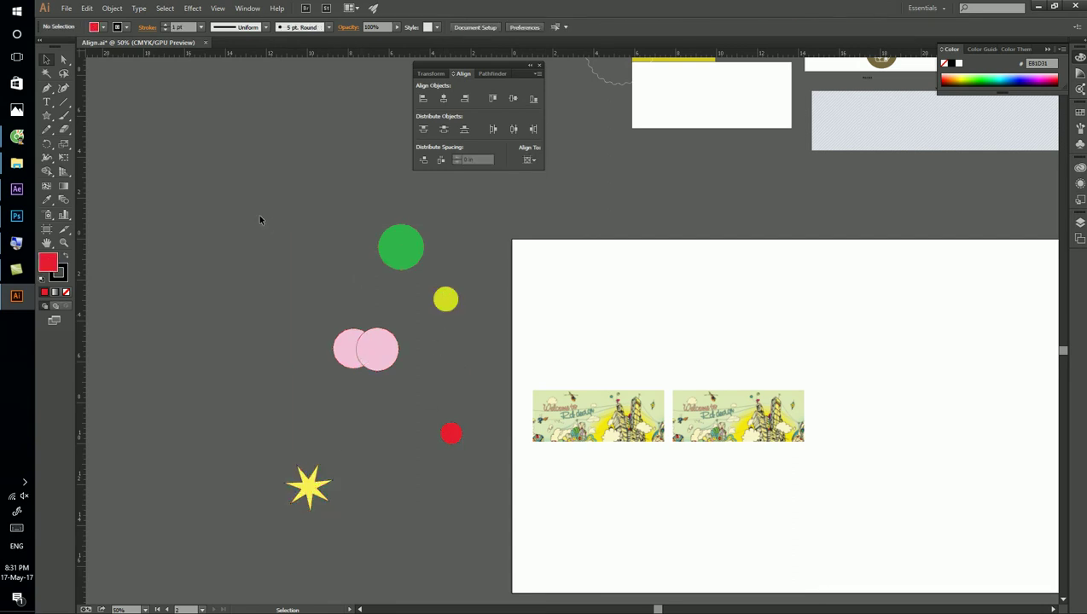
Reselect the left-side shapes with the green circle as key, then pan to the icon banners.
drag(450, 557, 278, 218)
click(398, 255)
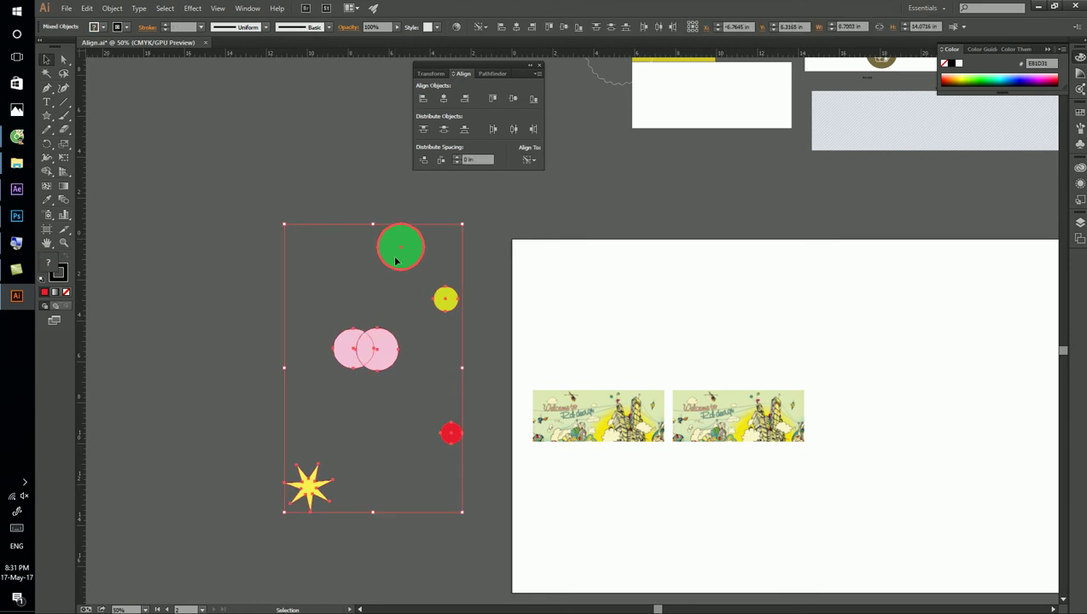
click(418, 321)
drag(250, 210, 474, 520)
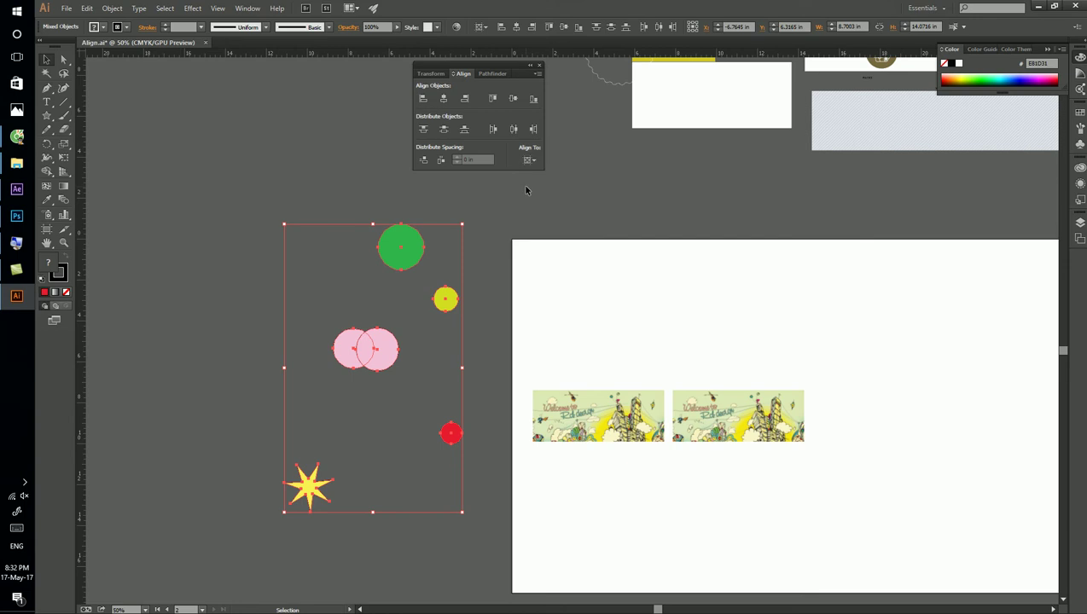
click(594, 203)
mouse_move(705, 237)
mouse_down()
mouse_move(690, 244)
mouse_move(651, 407)
mouse_up()
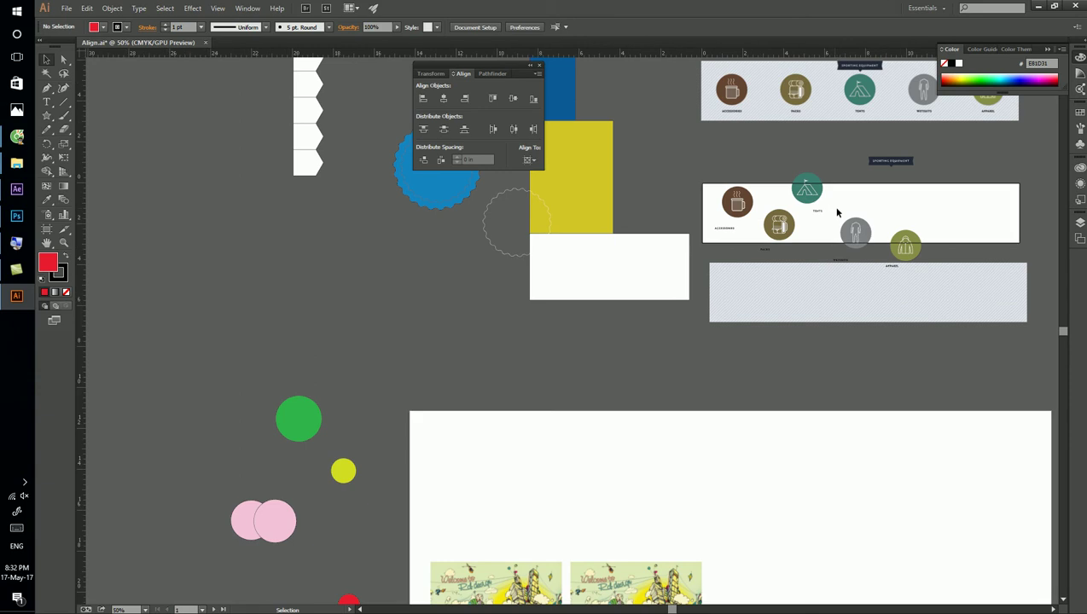
click(679, 458)
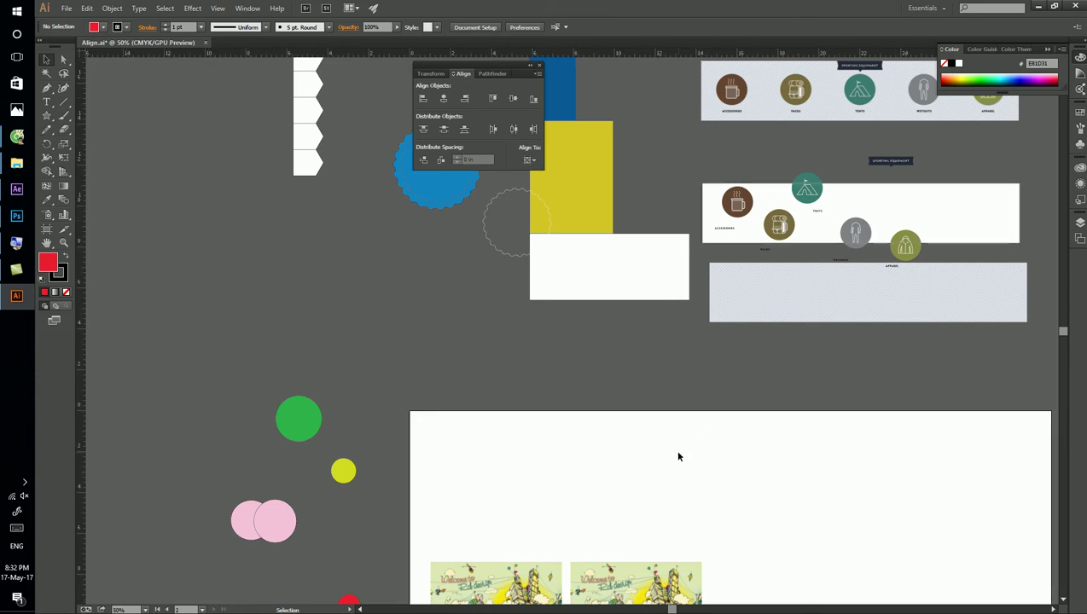
click(864, 198)
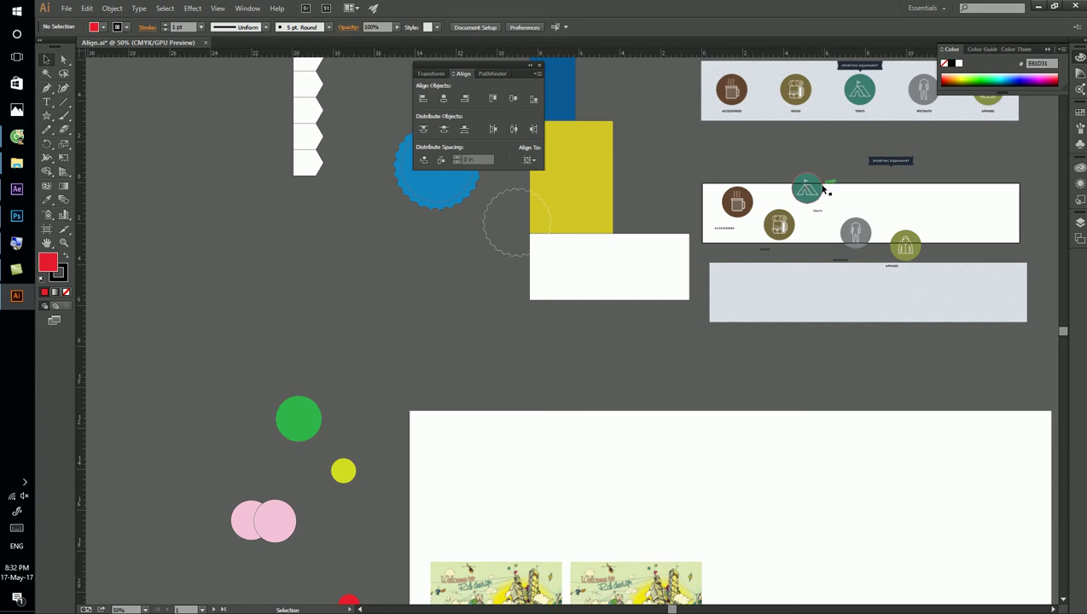
click(640, 449)
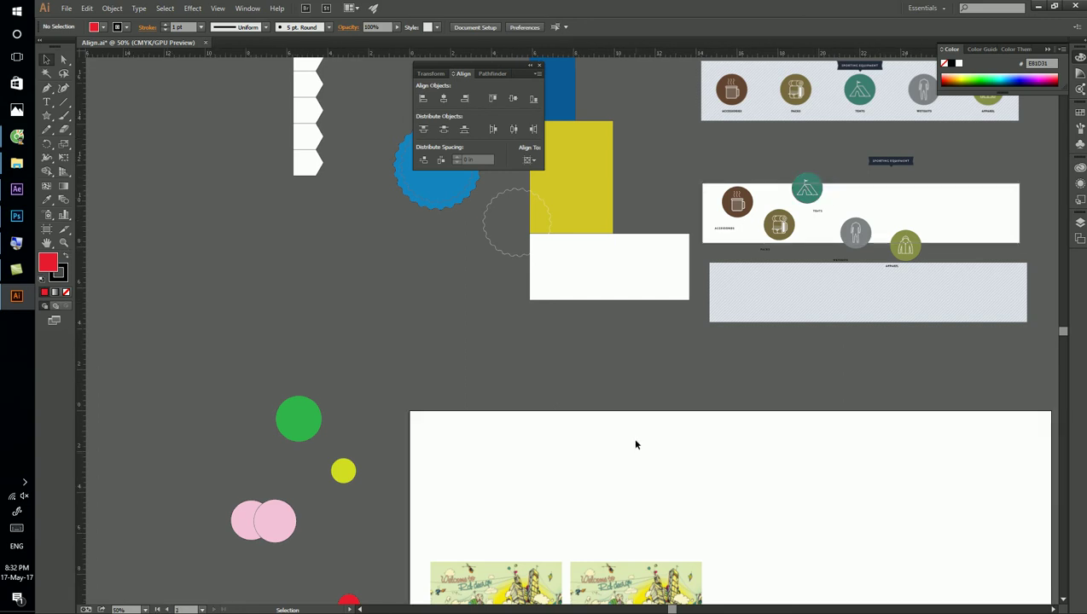
click(299, 417)
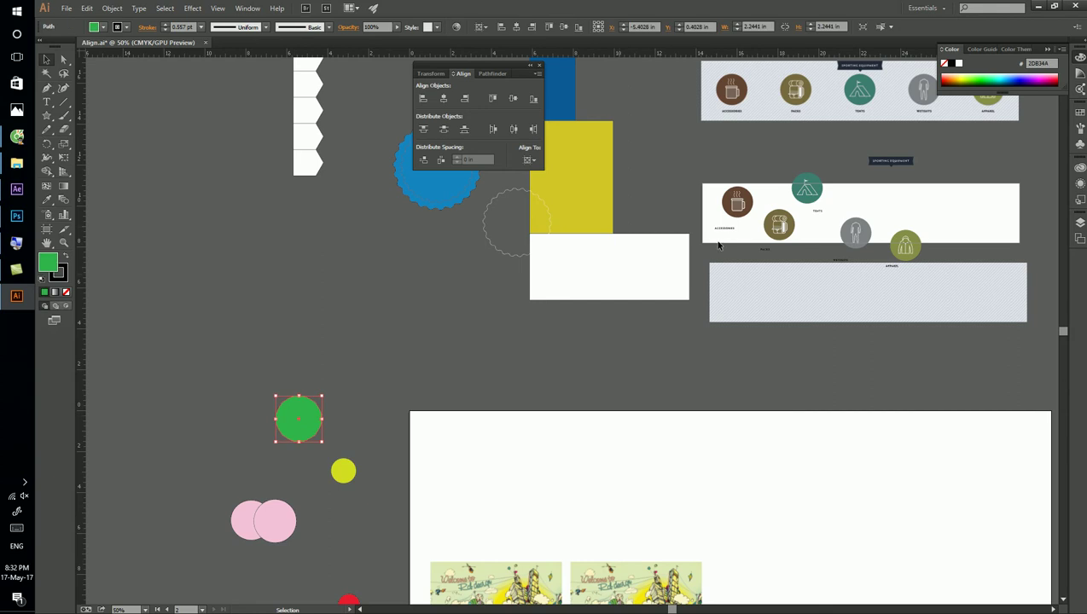
click(529, 161)
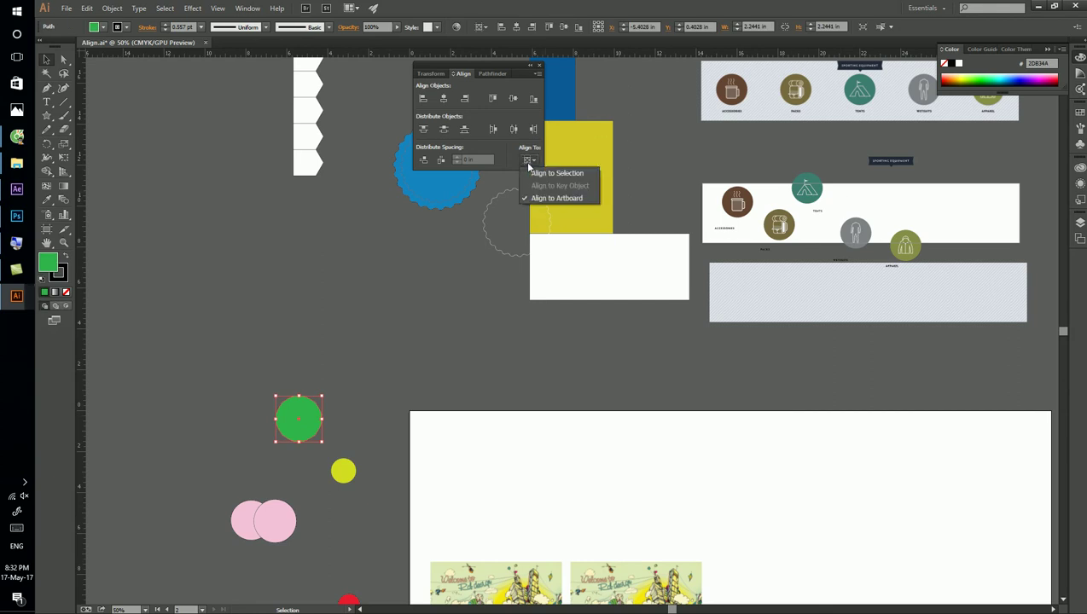
click(854, 204)
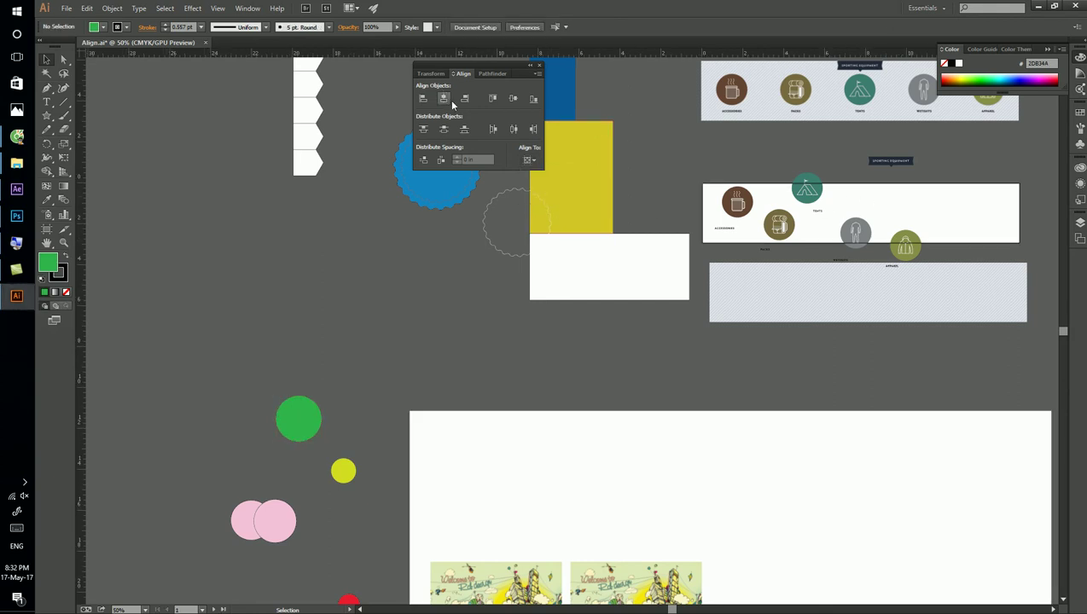
click(299, 418)
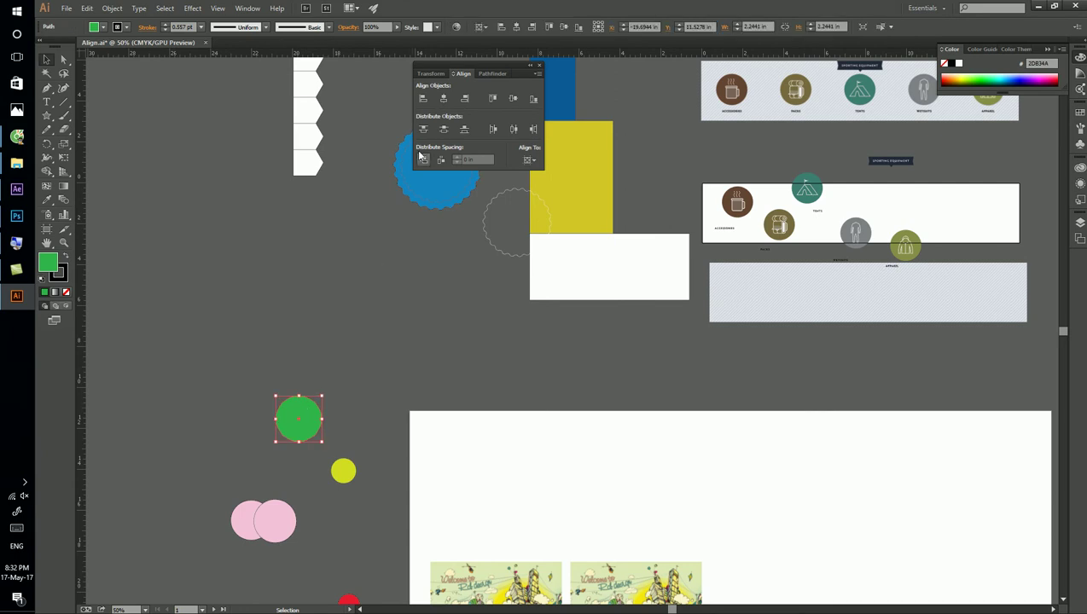
click(443, 98)
click(513, 99)
key(ctrl+z)
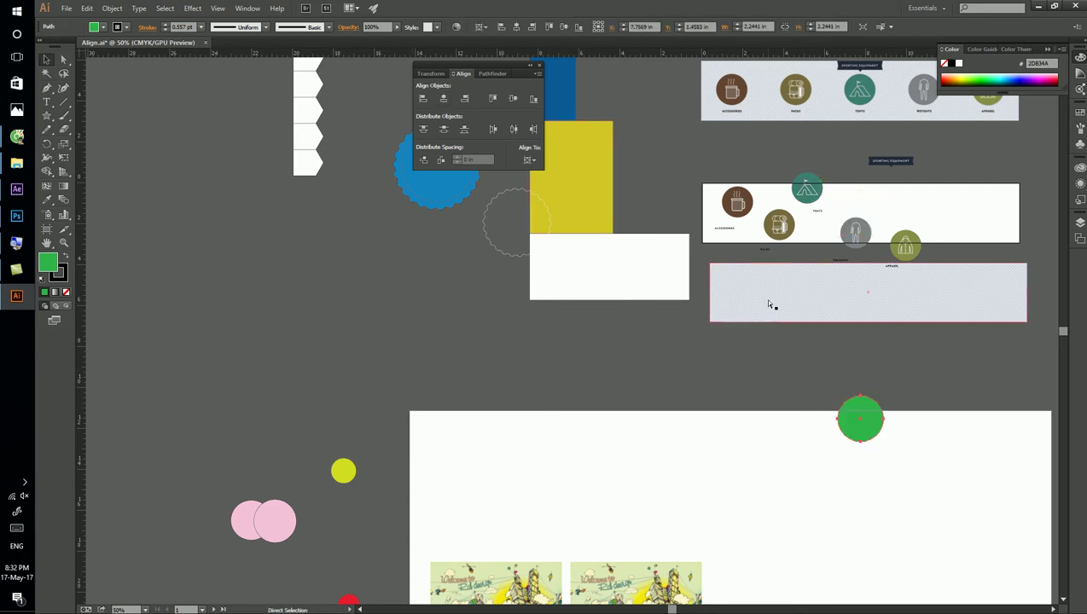
key(ctrl+z)
click(316, 420)
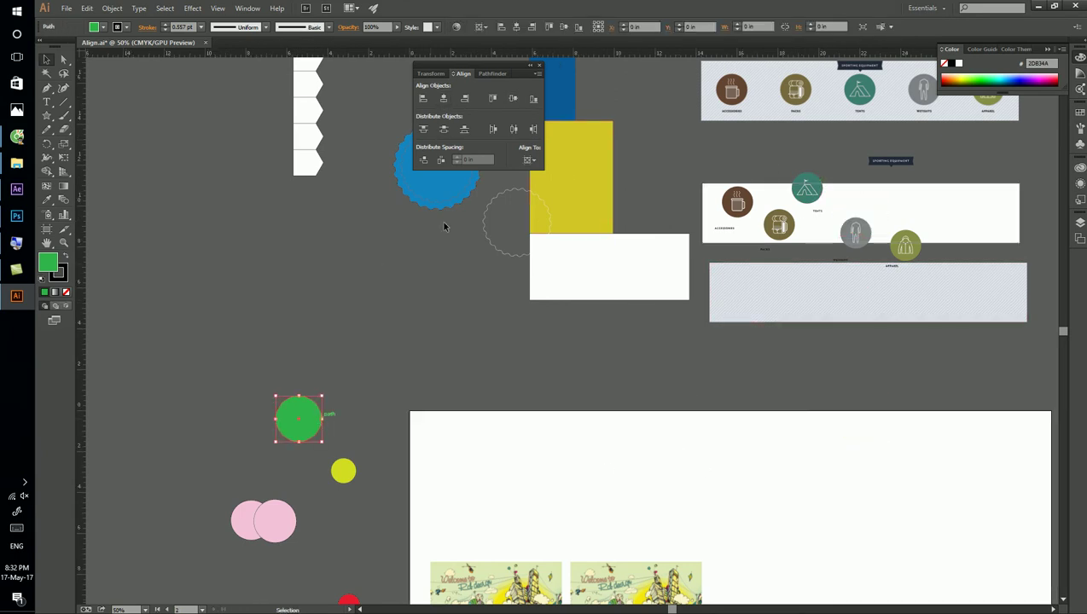
click(443, 98)
click(513, 98)
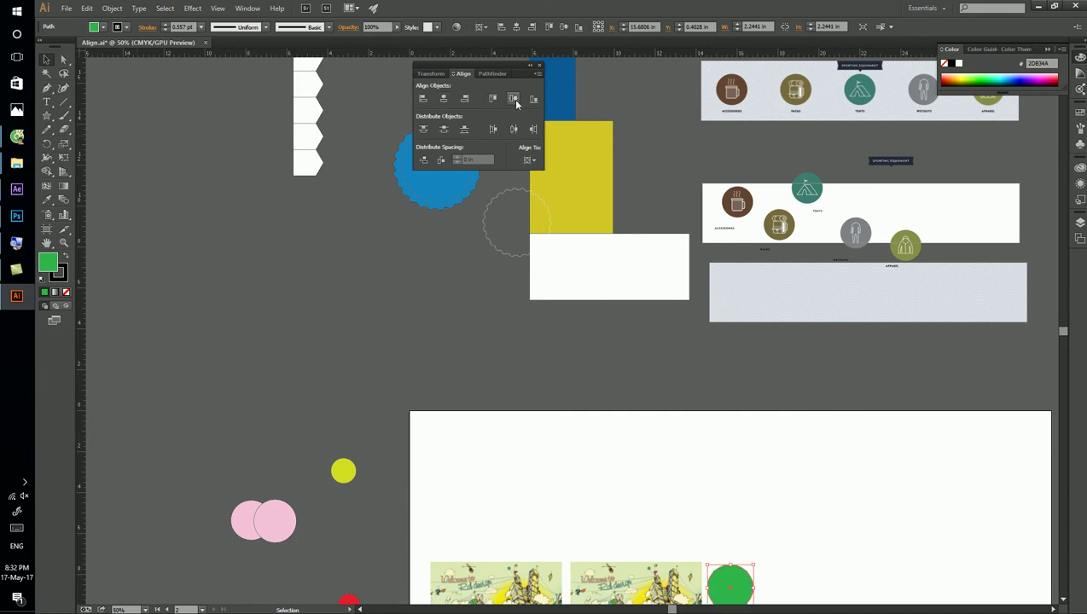
key(ctrl+z)
key(ctrl+z)
key(v)
click(749, 288)
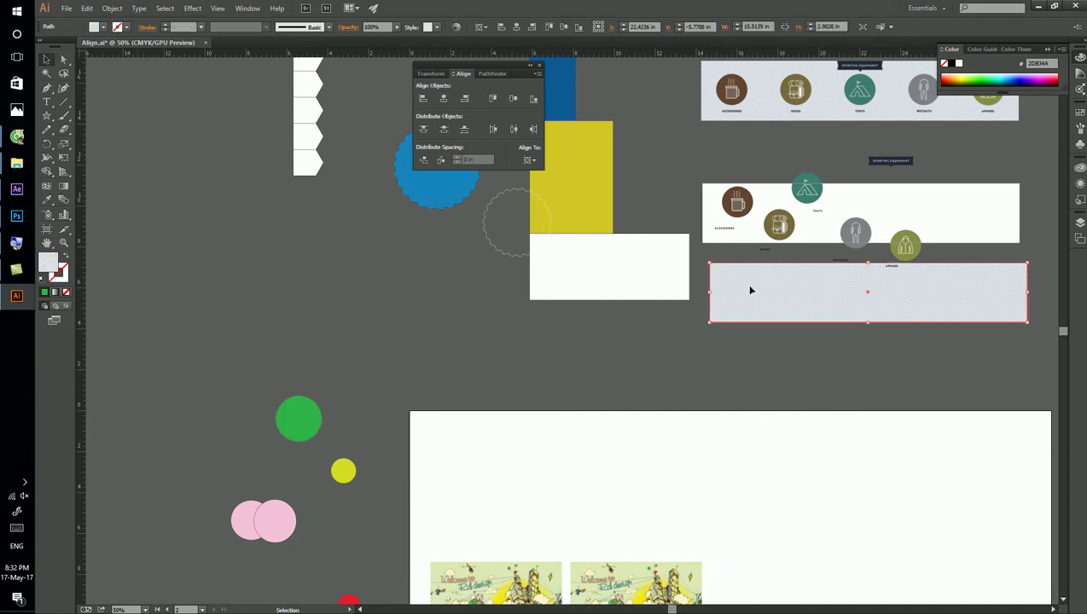
scroll(746, 284, up, 4)
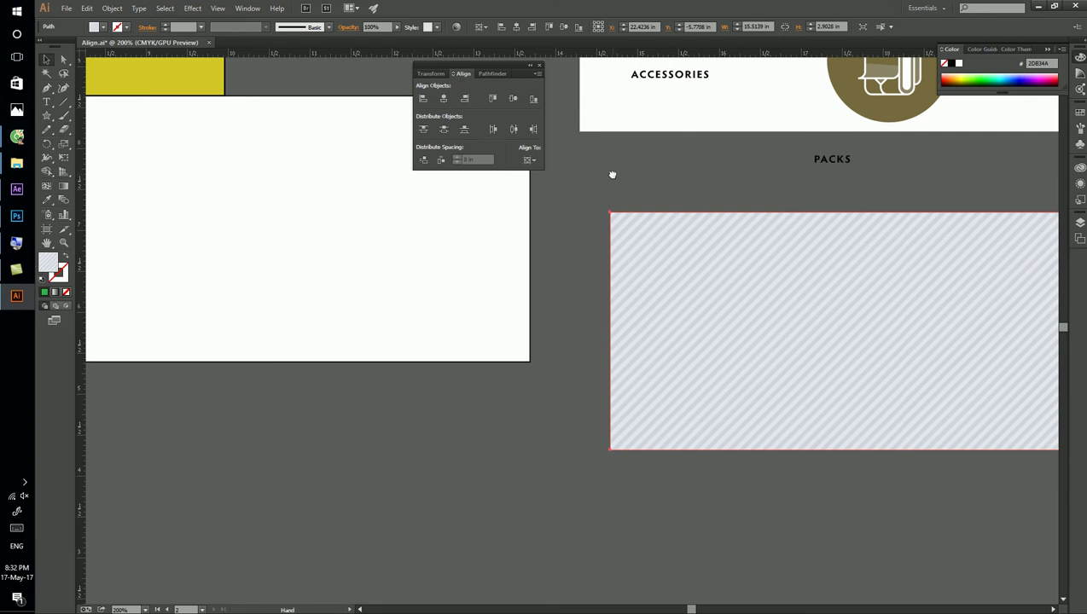
drag(611, 175, 650, 310)
click(650, 307)
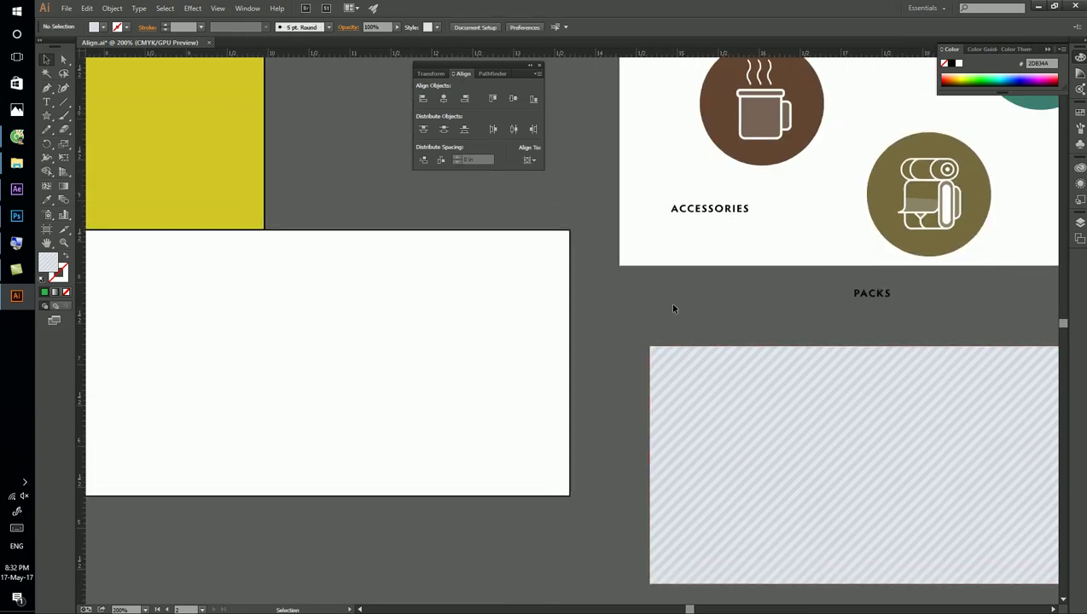
drag(648, 279, 717, 336)
scroll(643, 262, down, 1)
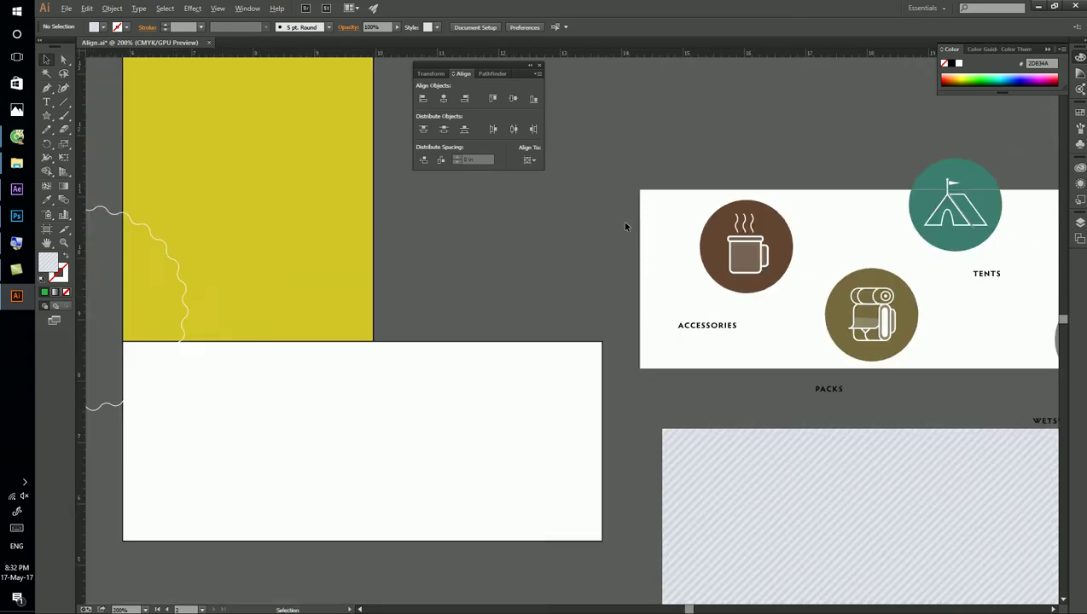
scroll(626, 226, down, 3)
scroll(576, 235, down, 1)
drag(575, 236, 578, 228)
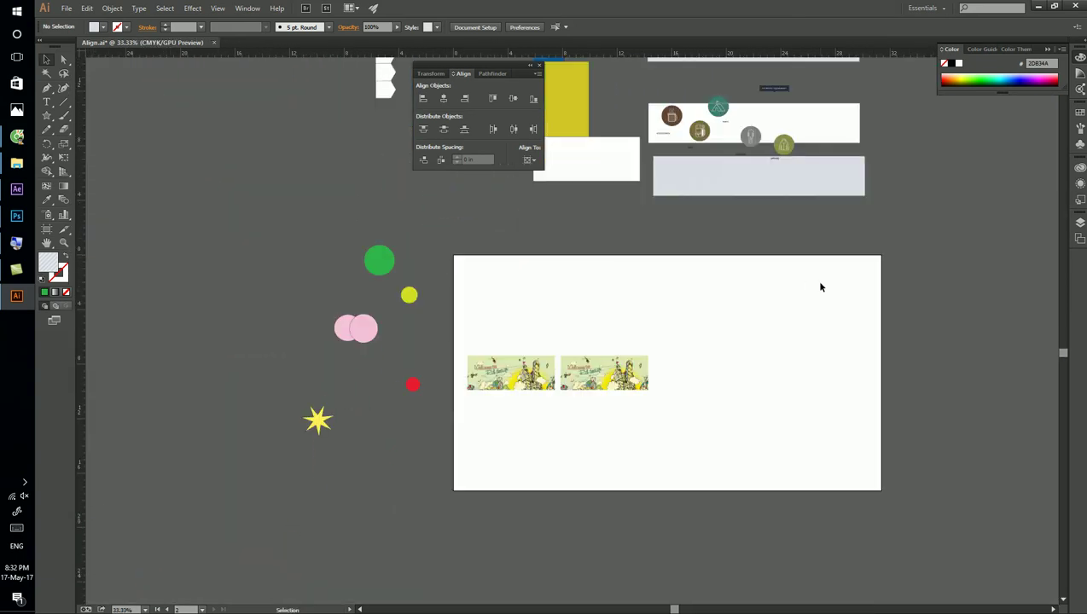
click(213, 284)
drag(605, 306, 607, 310)
scroll(655, 184, up, 3)
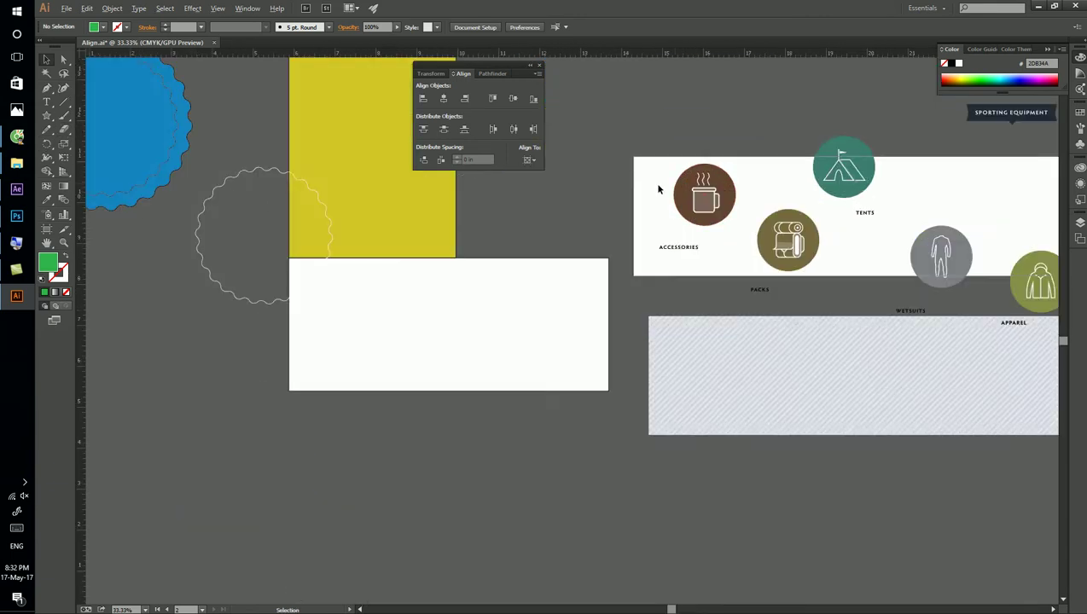
scroll(624, 250, up, 3)
scroll(493, 482, up, 2)
scroll(493, 482, up, 3)
scroll(625, 351, left, 3)
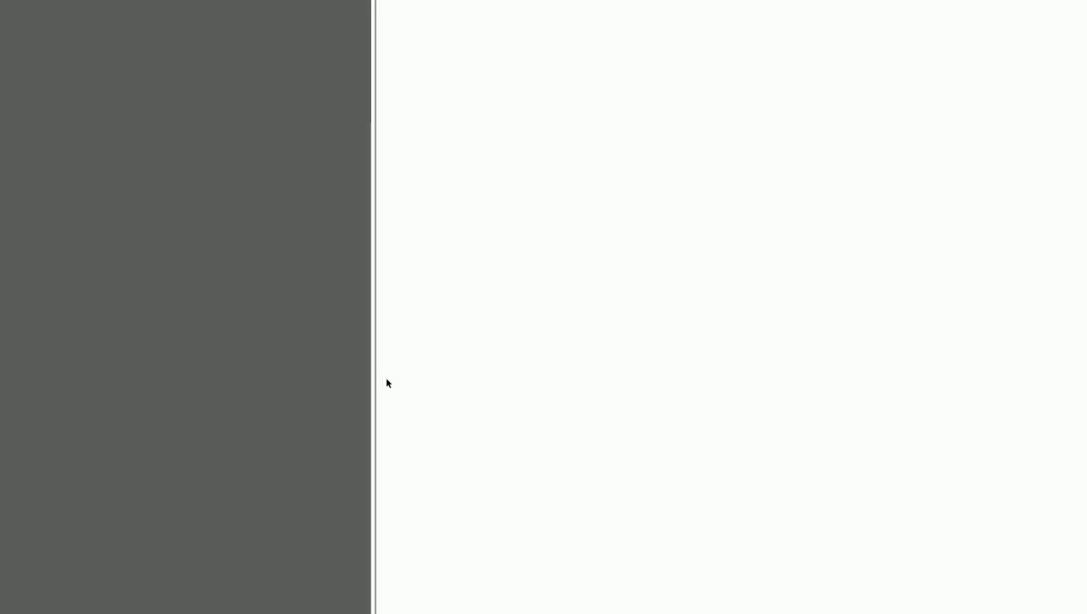
scroll(382, 384, down, 2)
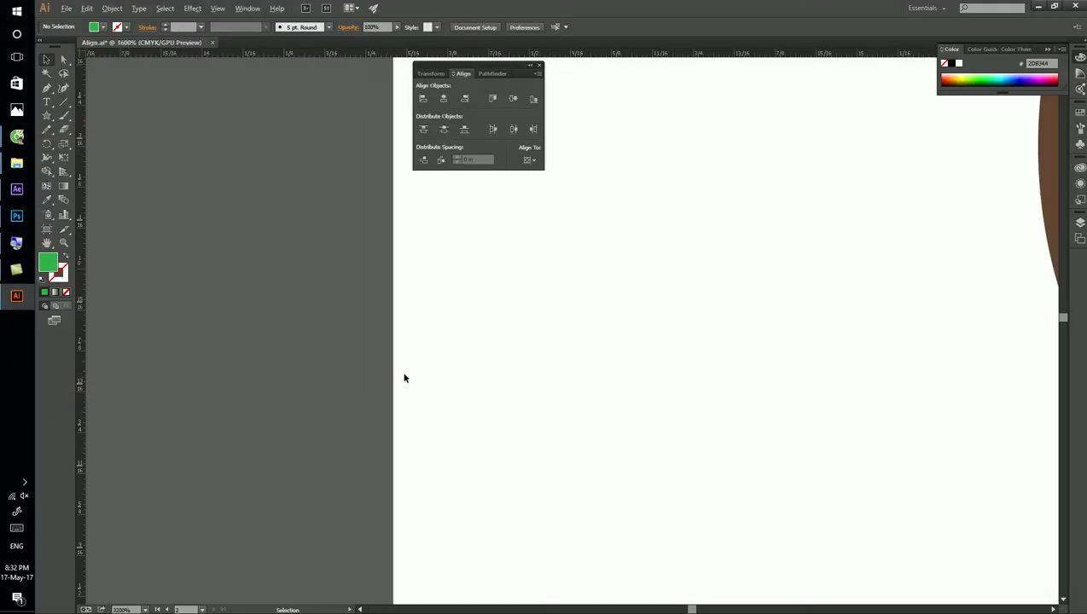
scroll(578, 308, left, 3)
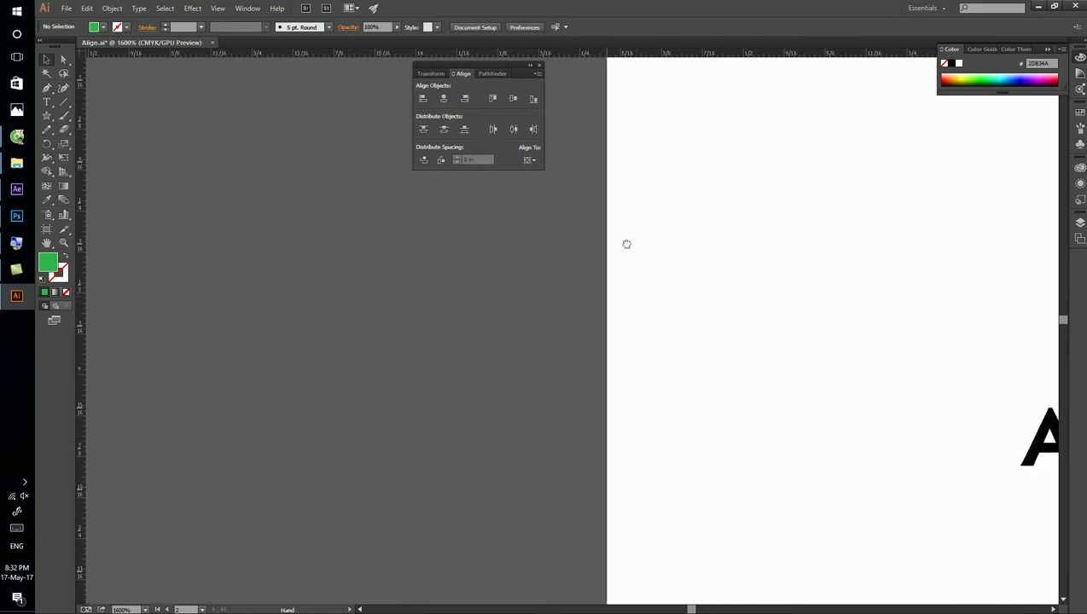
scroll(624, 214, up, 2)
scroll(588, 384, down, 1)
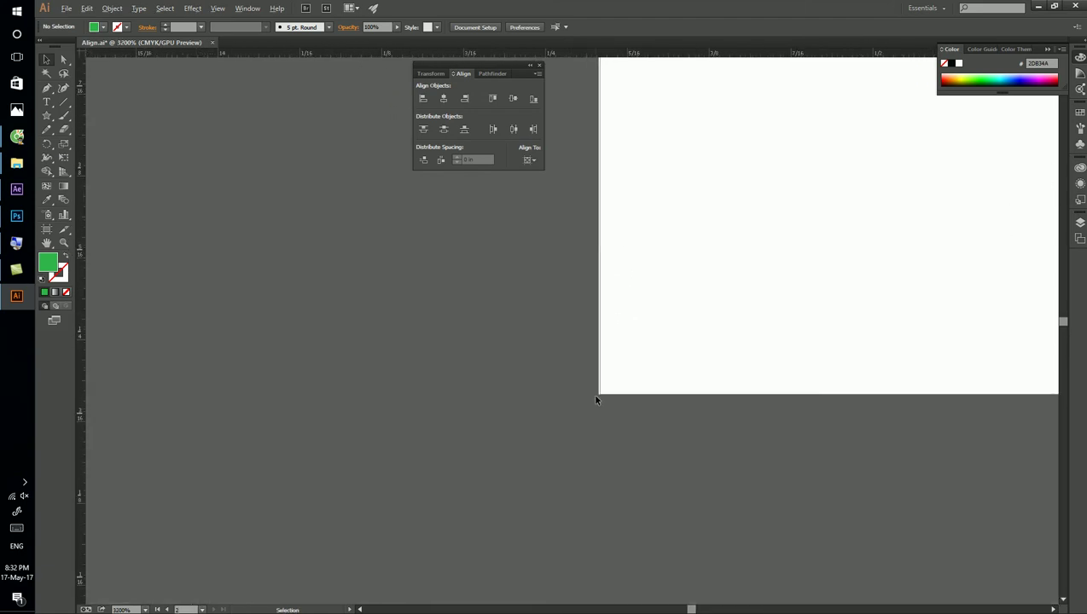
scroll(595, 398, down, 7)
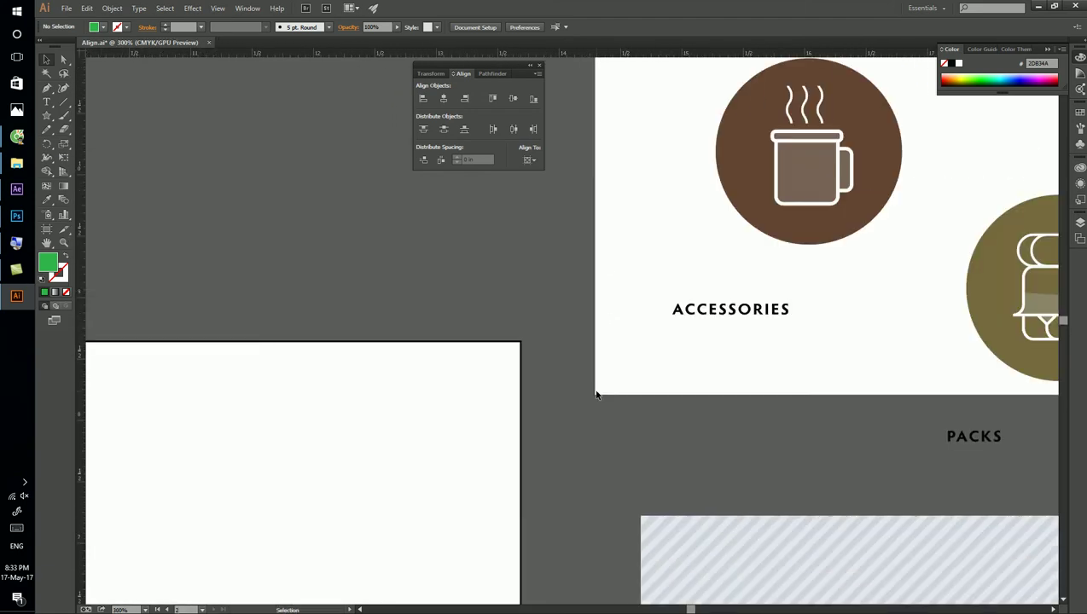
scroll(597, 395, down, 4)
scroll(594, 386, down, 2)
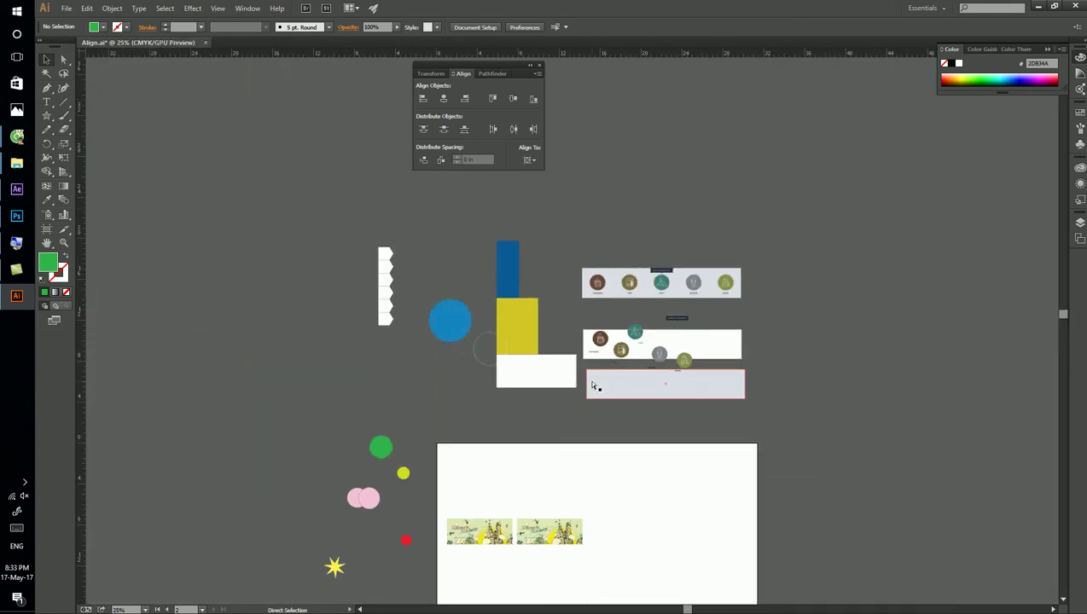
key(shift+o)
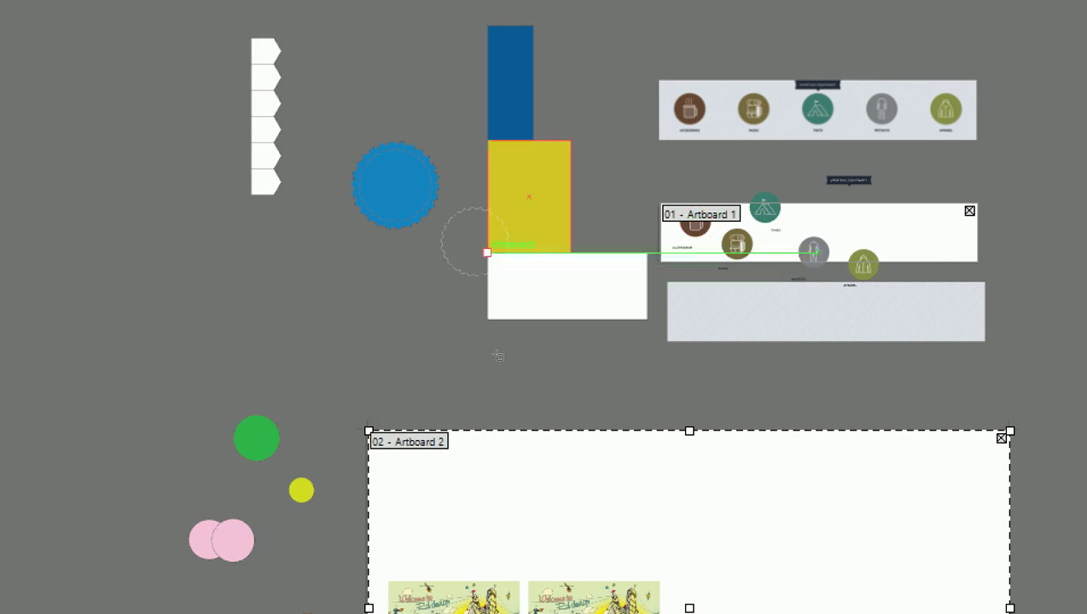
Exit artboard editing, revert Align.ai to its saved version with F12, and zoom over the banners.
key(Escape)
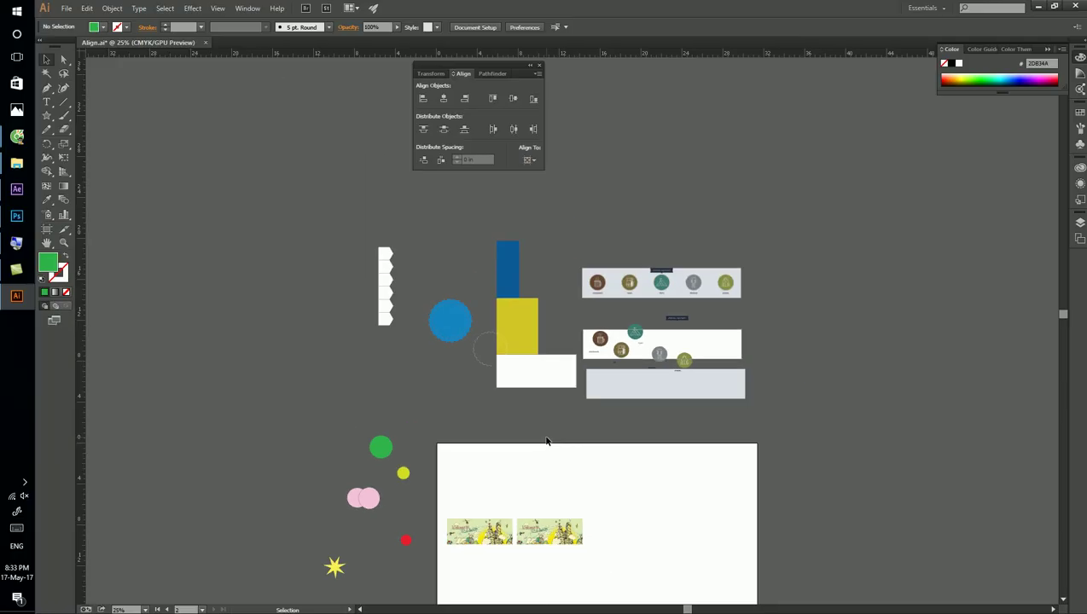
key(F12)
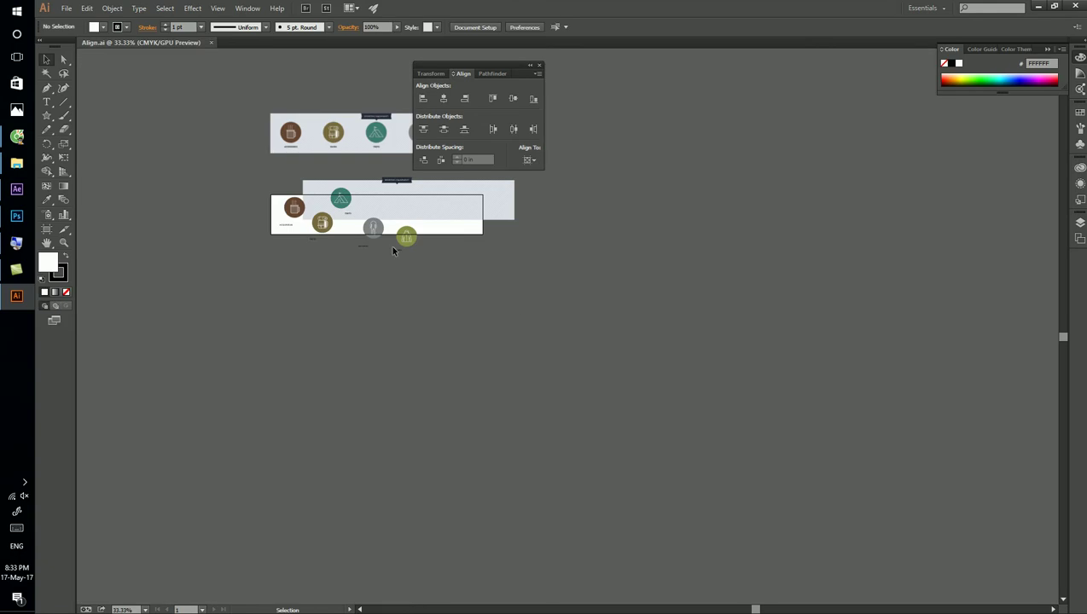
scroll(514, 339, up, 1)
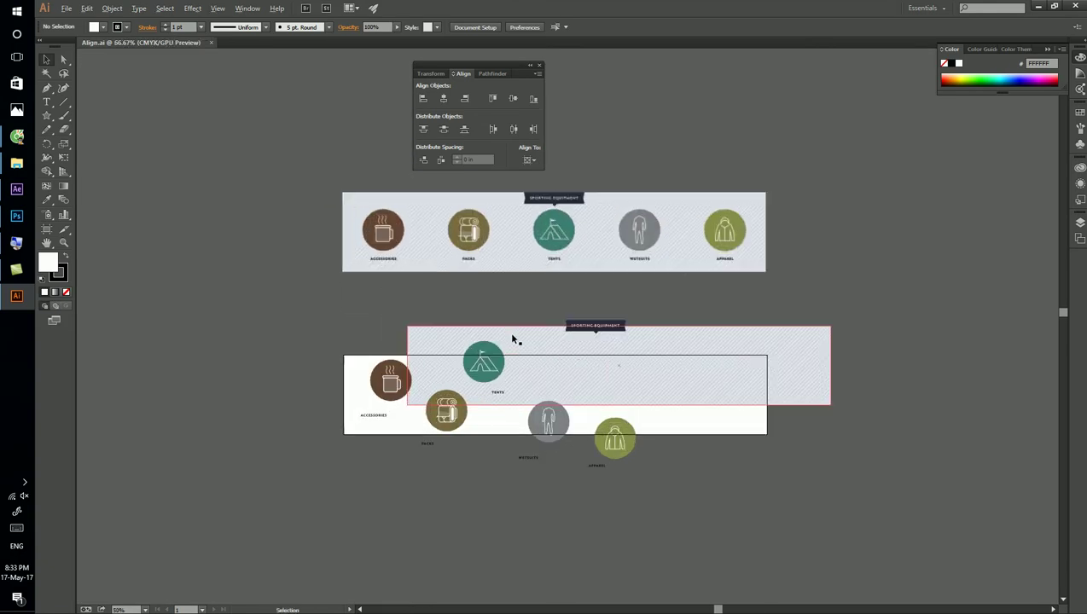
scroll(491, 337, down, 1)
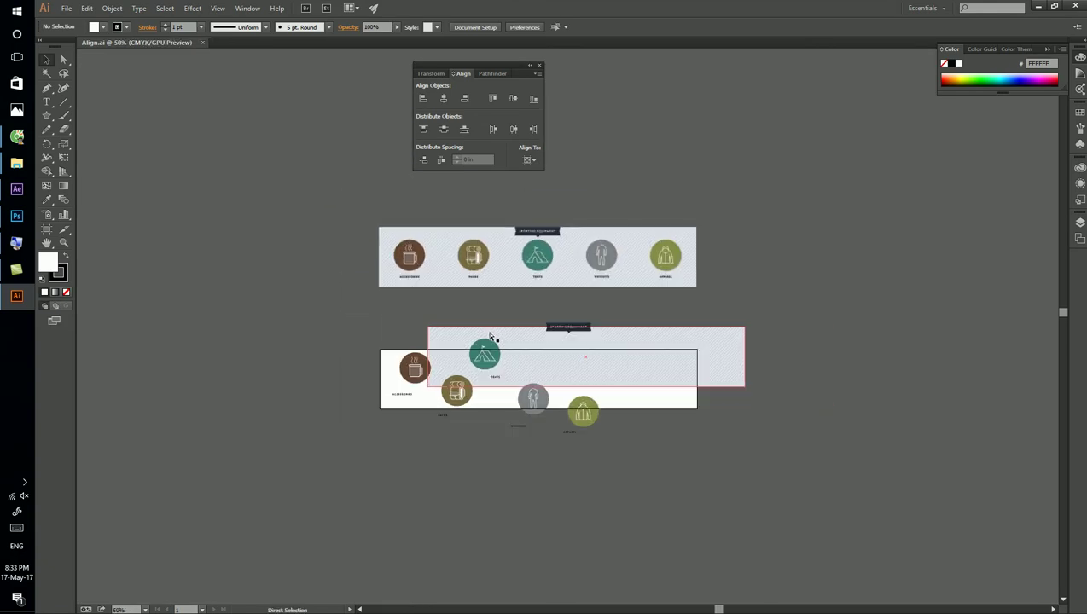
scroll(481, 316, up, 1)
drag(435, 313, 477, 339)
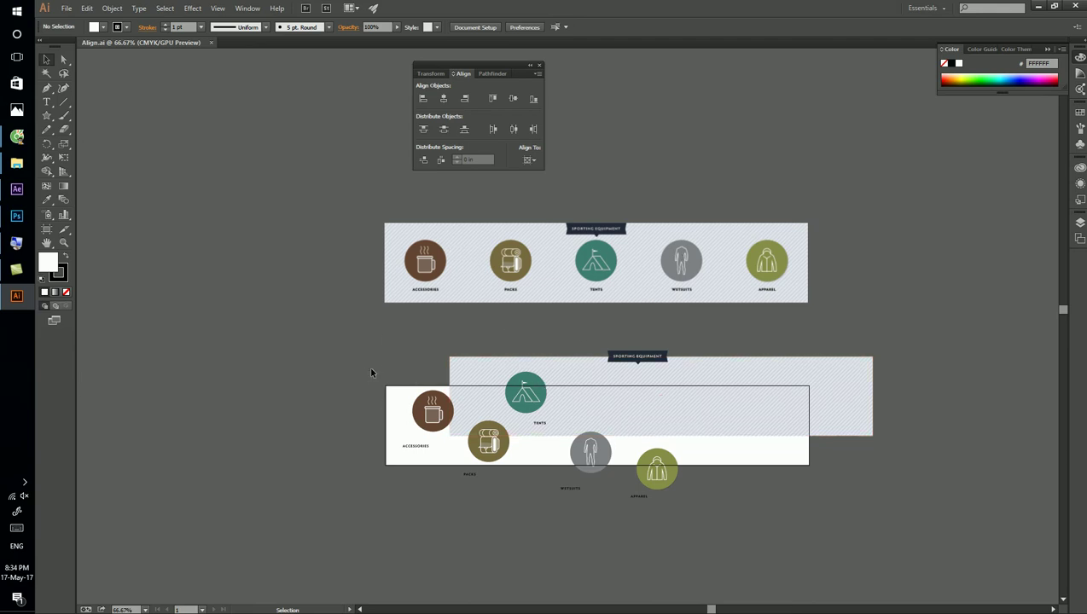
scroll(457, 372, up, 3)
scroll(308, 381, down, 3)
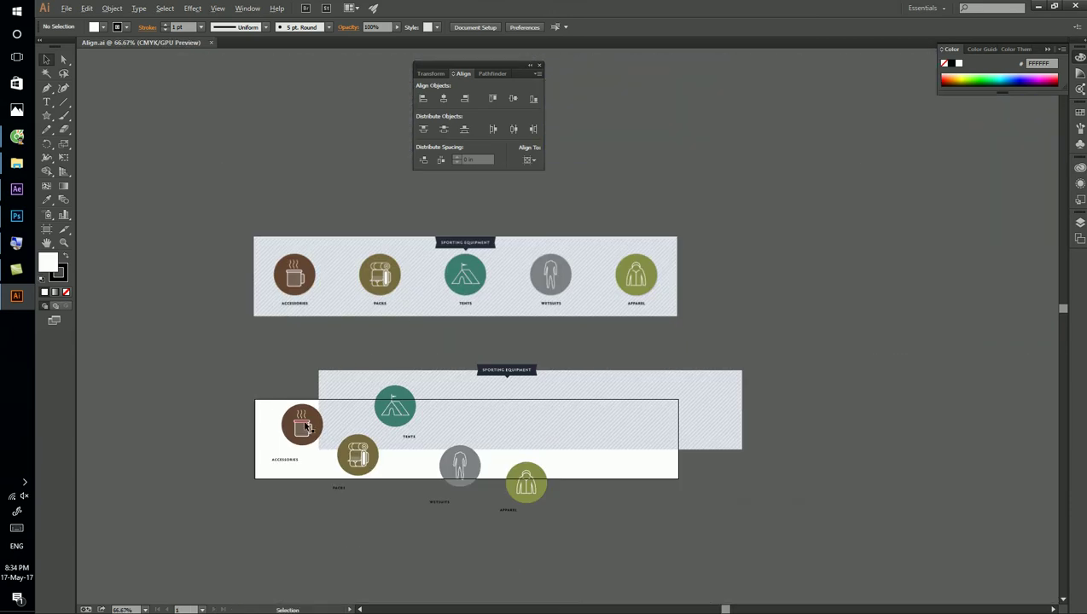
scroll(303, 422, up, 1)
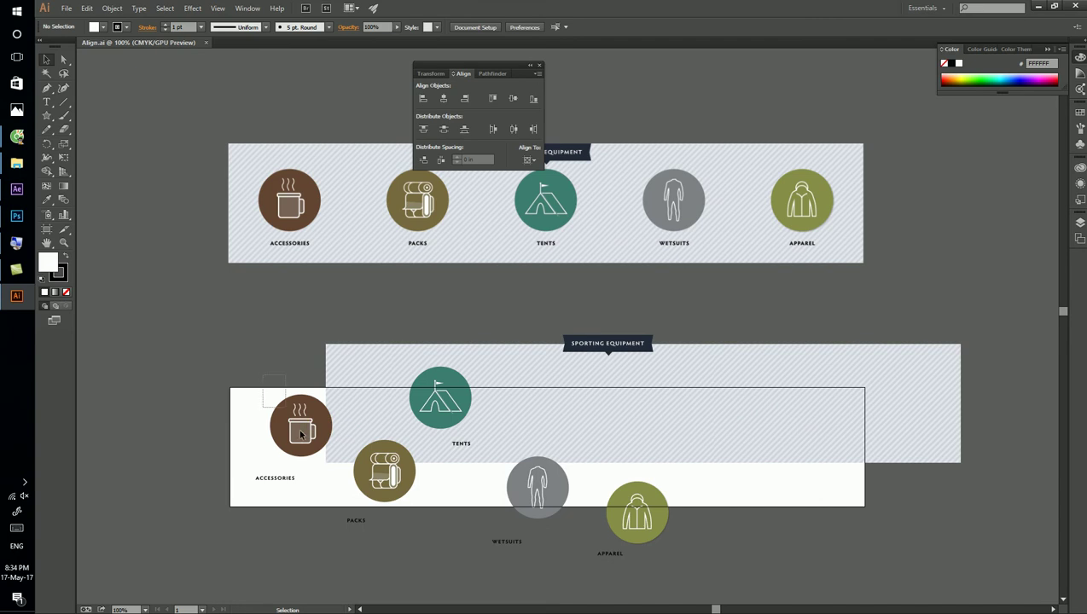
Move the lower banner's striped background rectangle further right.
click(368, 365)
drag(367, 364, 587, 364)
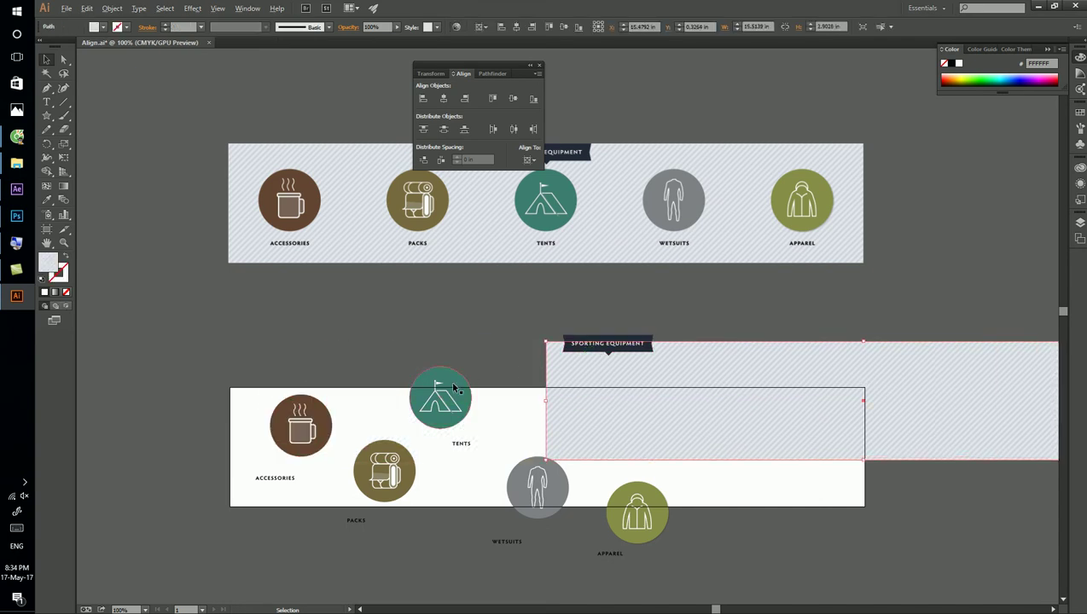
scroll(452, 357, up, 1)
click(443, 426)
click(530, 435)
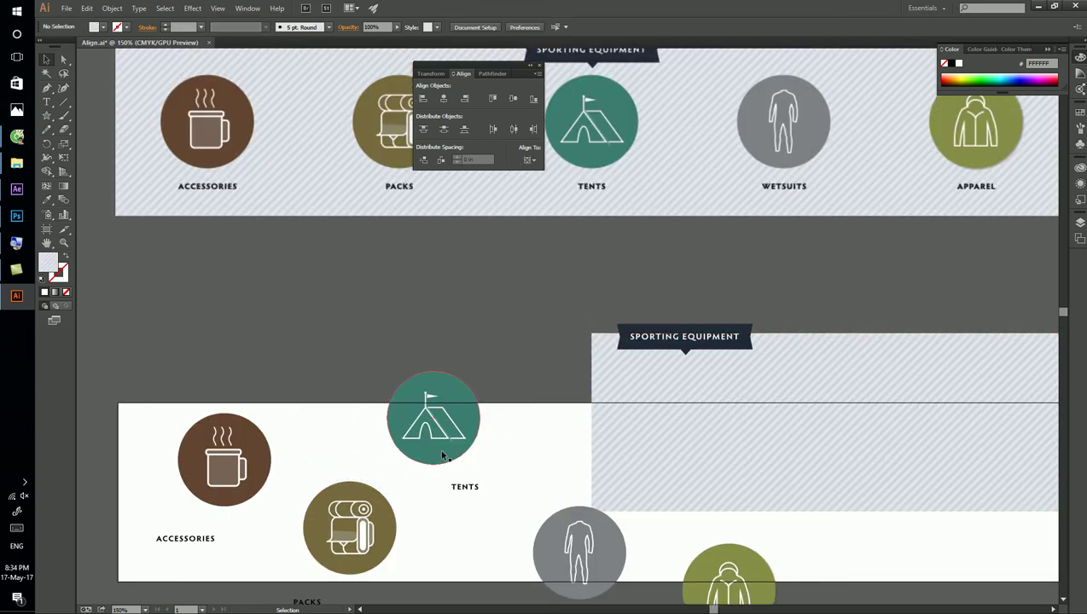
scroll(442, 455, up, 2)
Try separating the tent drawing from its teal circle, undoing each move.
click(476, 367)
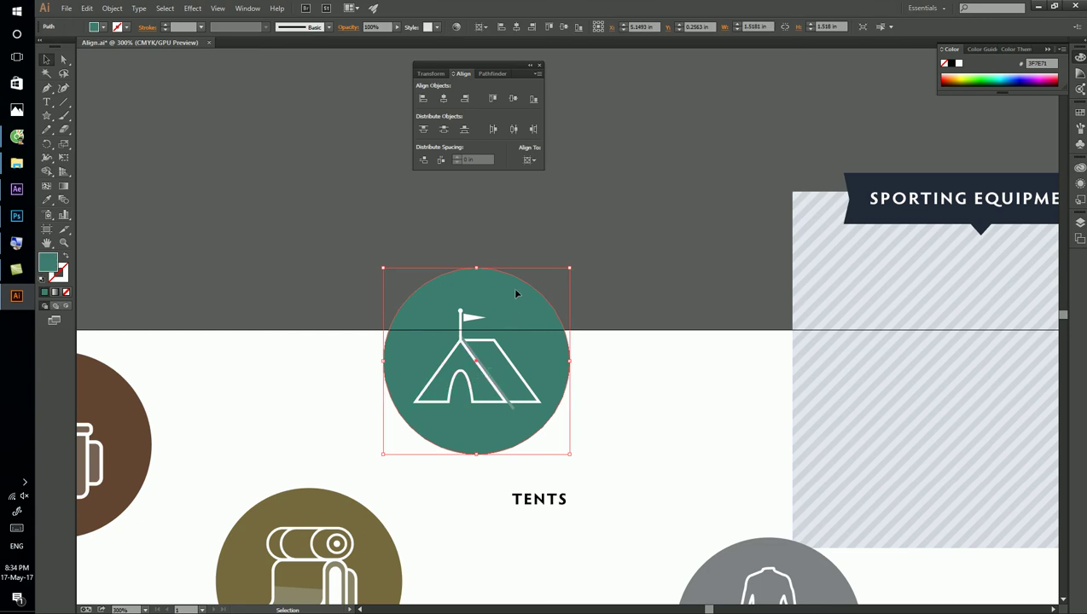
drag(515, 293, 626, 245)
key(ctrl+z)
key(a)
drag(505, 362, 668, 229)
key(v)
click(669, 228)
drag(580, 225, 420, 434)
click(654, 352)
drag(511, 339, 596, 286)
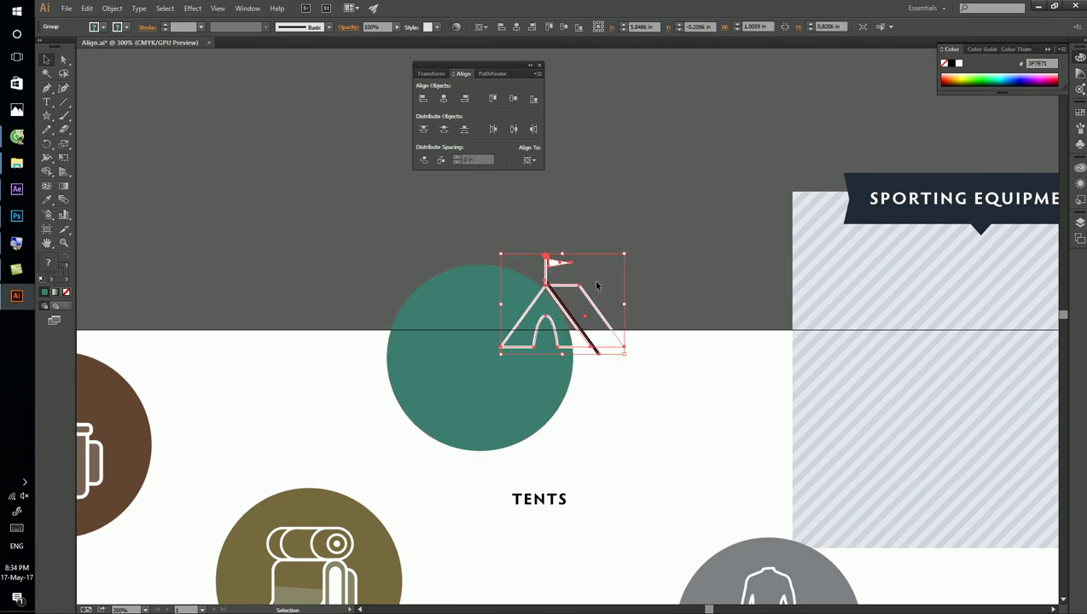
key(ctrl+z)
Centre the tent horizontally and vertically in its teal circle, then group them.
drag(578, 245, 440, 413)
click(529, 160)
click(546, 184)
click(443, 98)
click(513, 98)
right_click(504, 317)
click(529, 367)
click(599, 308)
Zoom out and pick out the backpack drawing and its olive circle.
key(ctrl+minus)
drag(465, 347, 473, 273)
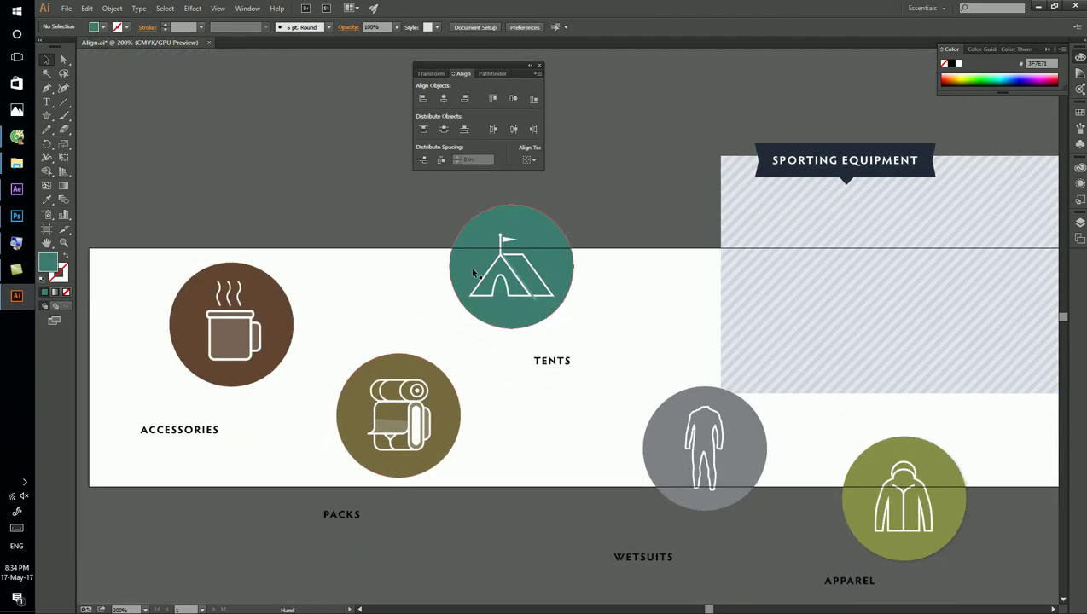
click(429, 386)
scroll(433, 388, up, 1)
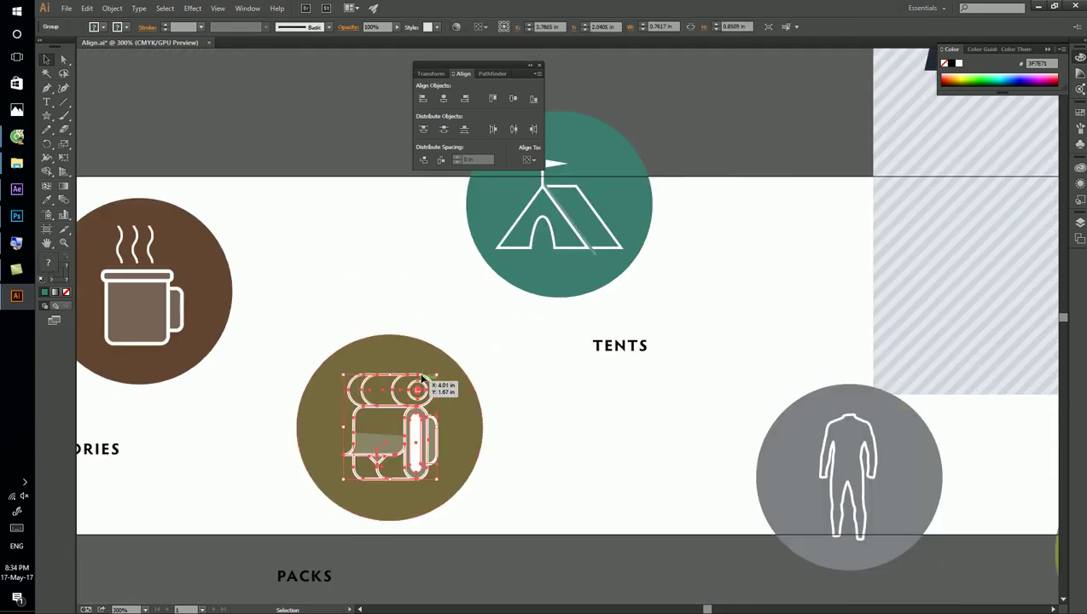
click(422, 356)
drag(304, 322, 465, 294)
click(338, 287)
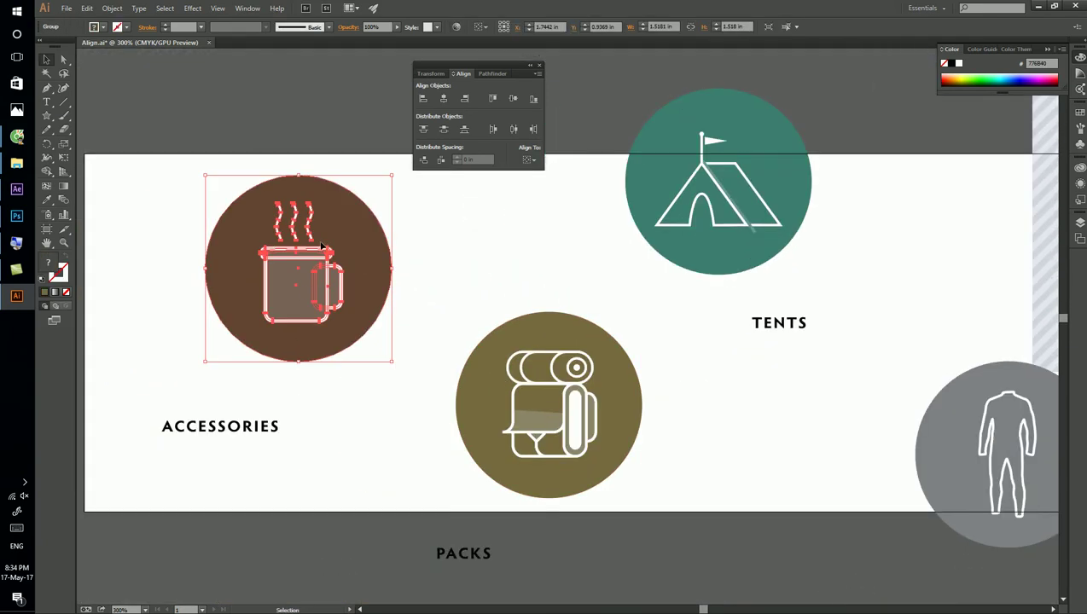
scroll(488, 244, up, 1)
Centre the backpack horizontally in its olive circle and group them.
click(529, 367)
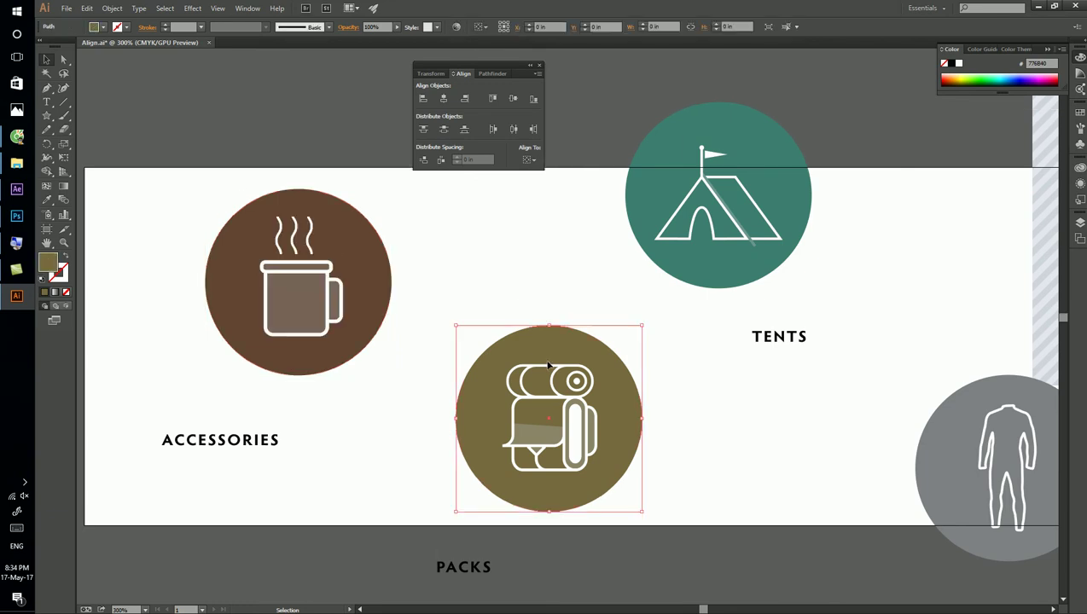
click(553, 383)
drag(597, 364, 626, 368)
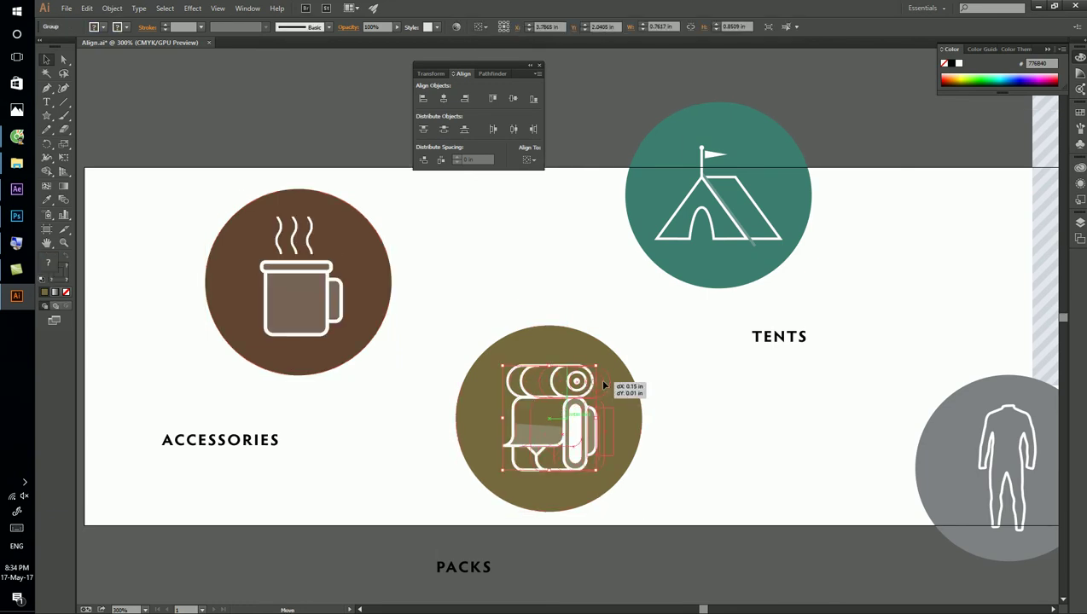
shift+click(505, 350)
click(464, 97)
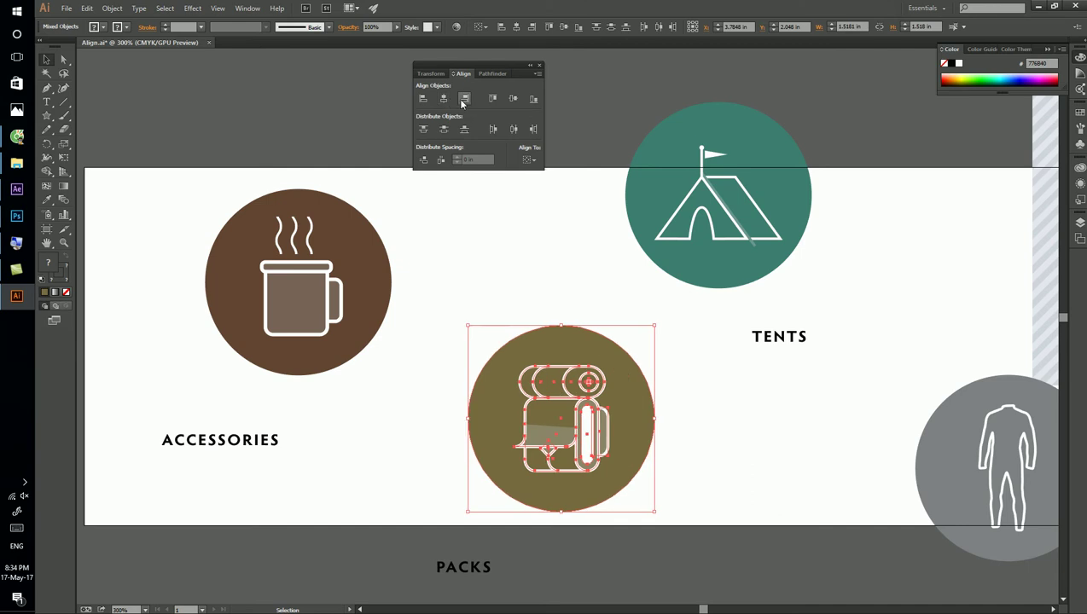
right_click(563, 415)
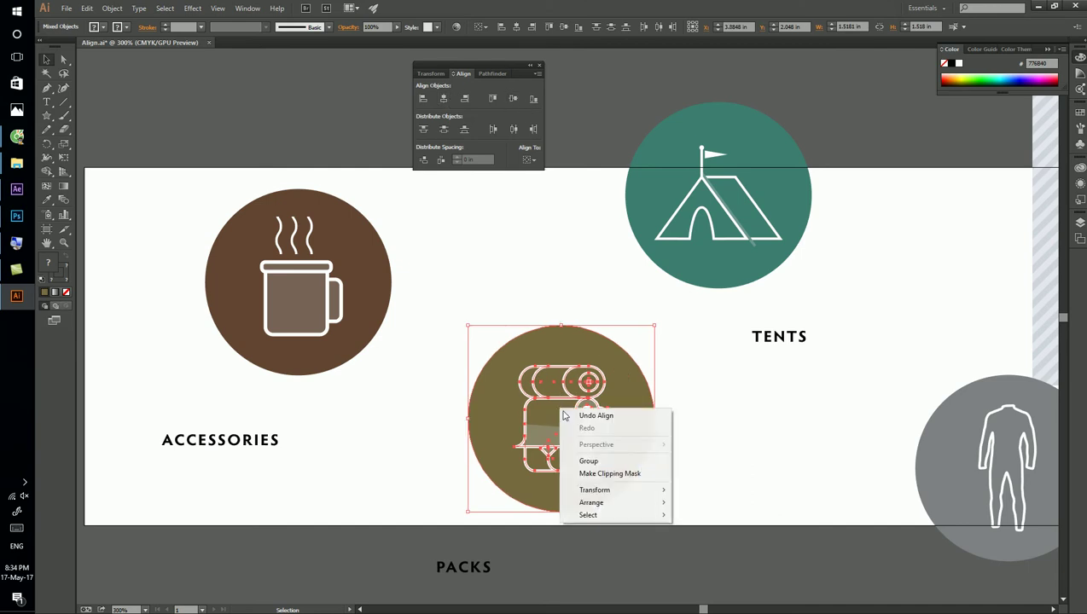
click(588, 460)
Group the wetsuit drawing with its grey circle.
drag(850, 454, 461, 389)
click(603, 367)
click(501, 313)
click(612, 371)
right_click(612, 371)
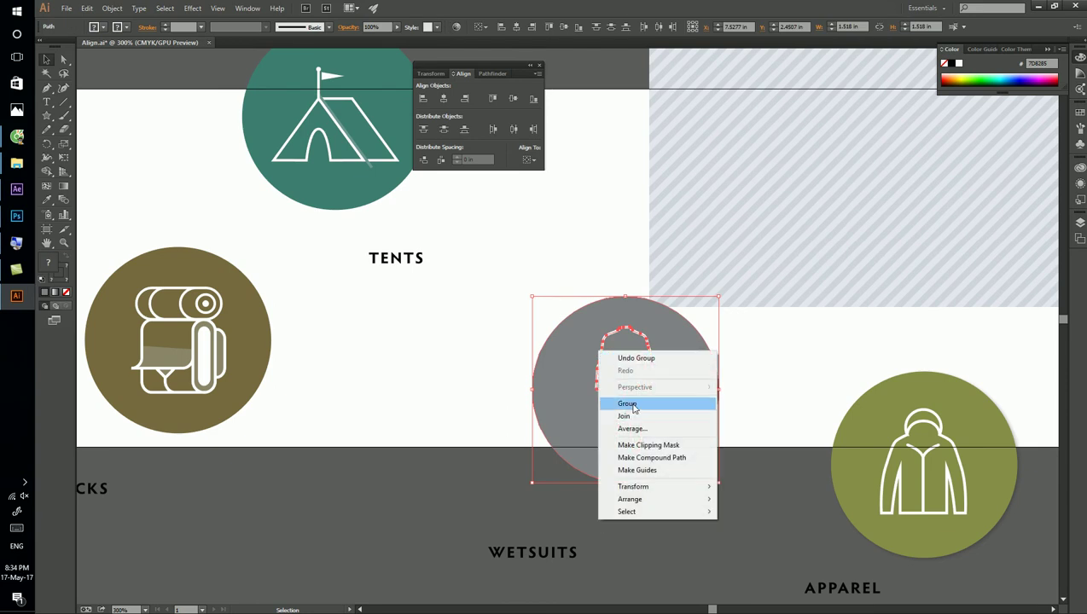
click(627, 403)
click(751, 372)
Group the jacket icon with its apparel circle, then zoom out to the lower artboard.
drag(873, 410, 439, 393)
click(438, 393)
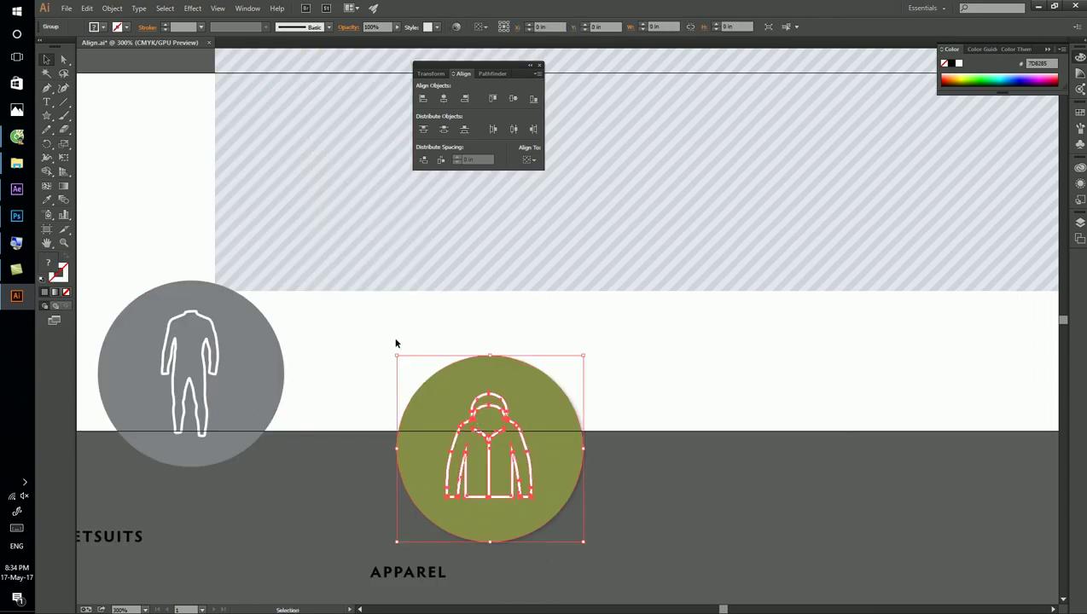
click(546, 401)
right_click(539, 401)
click(562, 396)
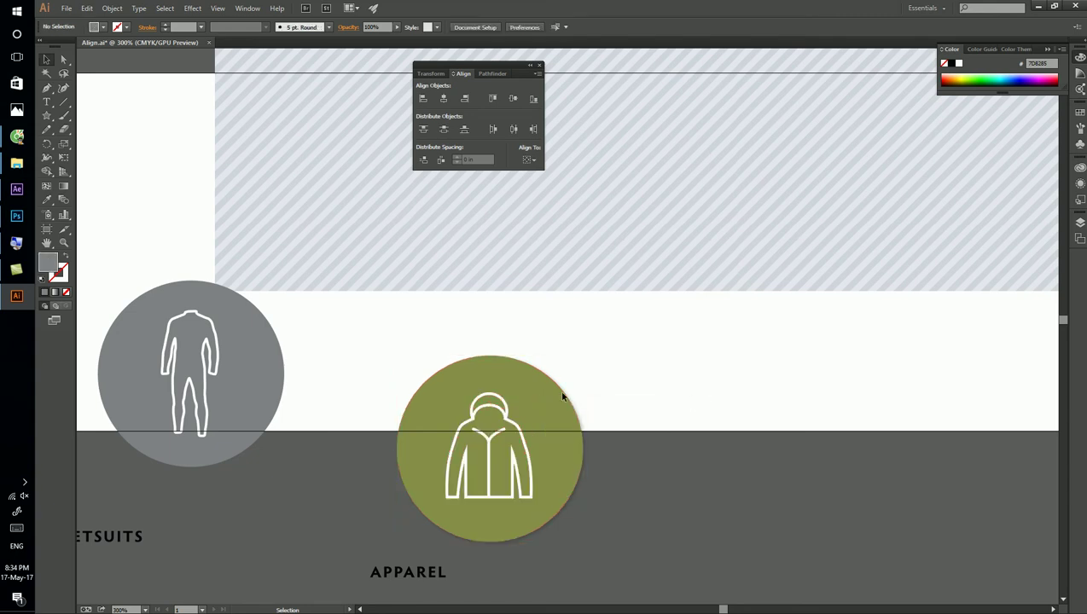
key(ctrl+minus)
key(ctrl+minus)
drag(682, 337, 557, 390)
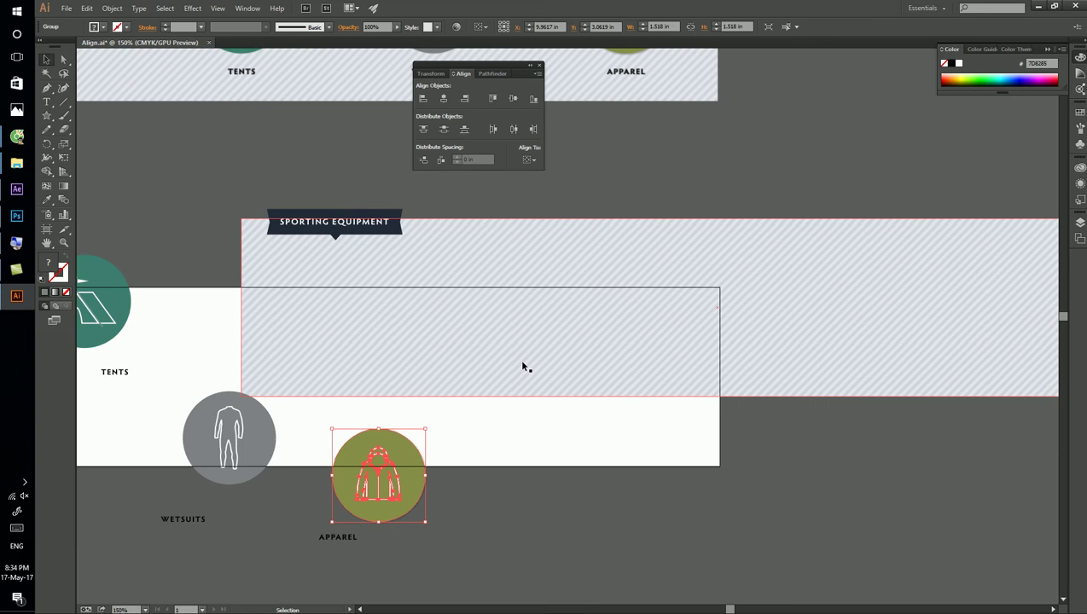
Scatter the five icon circles out of line, then move all five left off the artboard.
key(ctrl+minus)
drag(439, 382, 643, 369)
click(424, 305)
mouse_move(375, 372)
mouse_down()
mouse_move(367, 317)
mouse_move(416, 457)
mouse_up()
drag(492, 453, 478, 407)
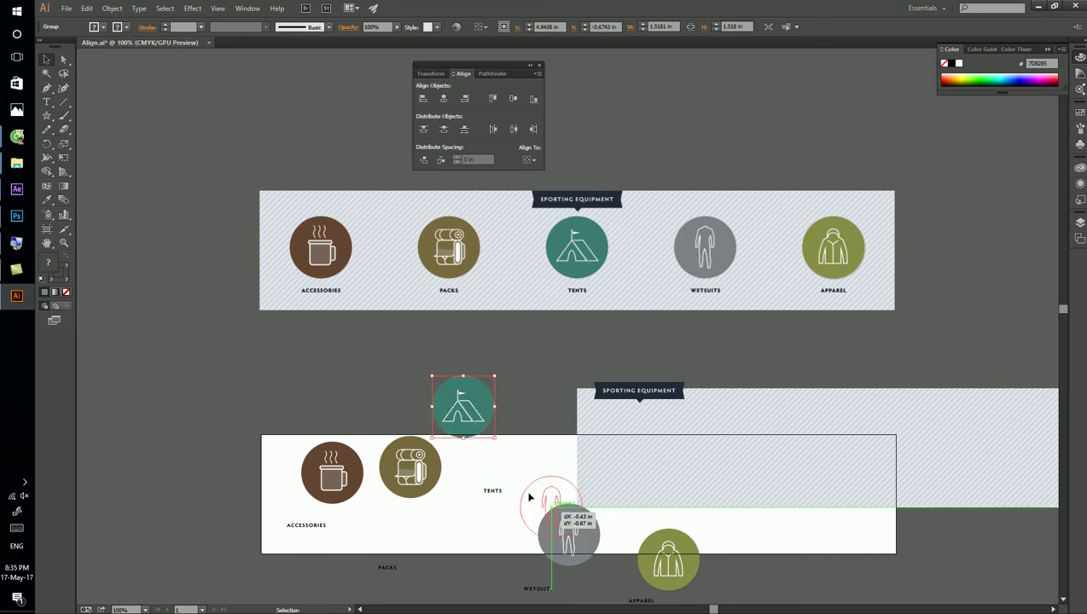
drag(553, 529, 354, 383)
mouse_move(654, 563)
mouse_down()
mouse_move(254, 386)
mouse_move(497, 456)
mouse_up()
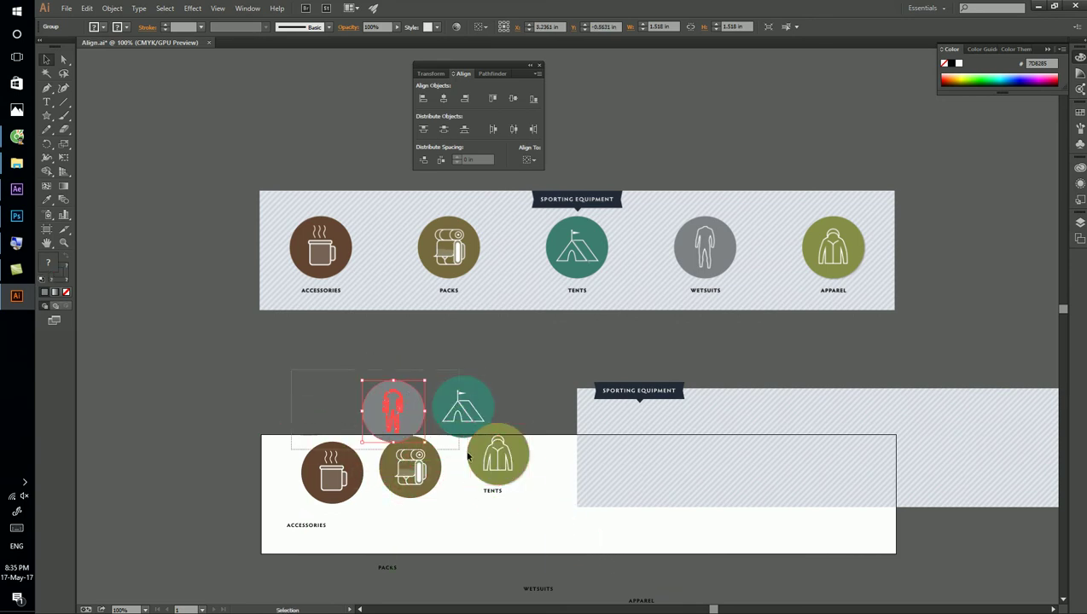
drag(296, 376, 511, 504)
drag(410, 467, 149, 398)
click(342, 375)
Move the ACCESSORIES, PACKS and TENTS labels lower and the striped rectangle left.
scroll(468, 394, down, 3)
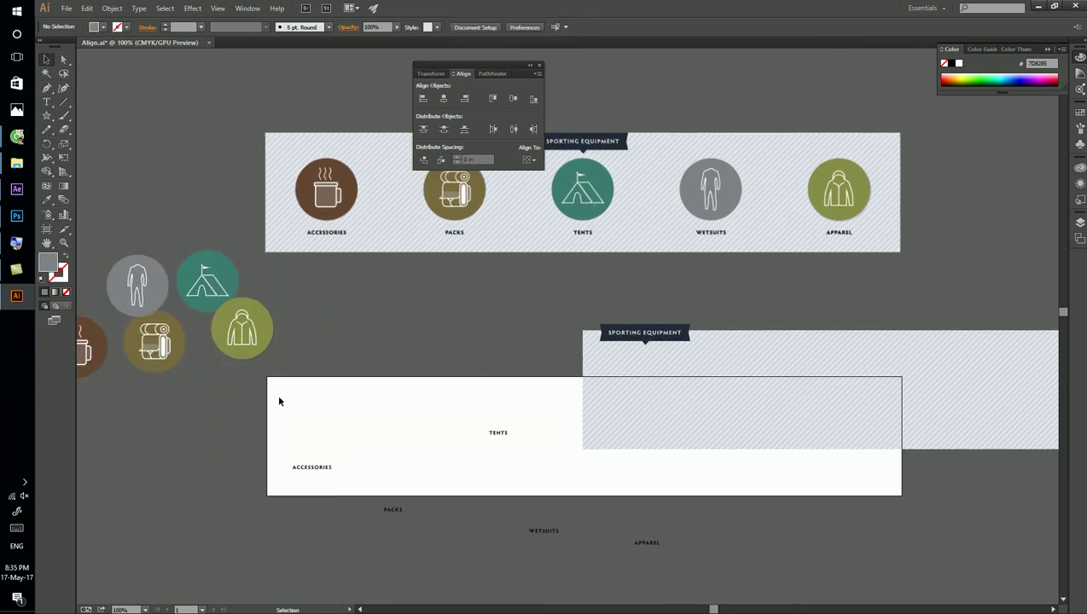
drag(277, 396, 512, 511)
drag(495, 437, 455, 538)
click(484, 470)
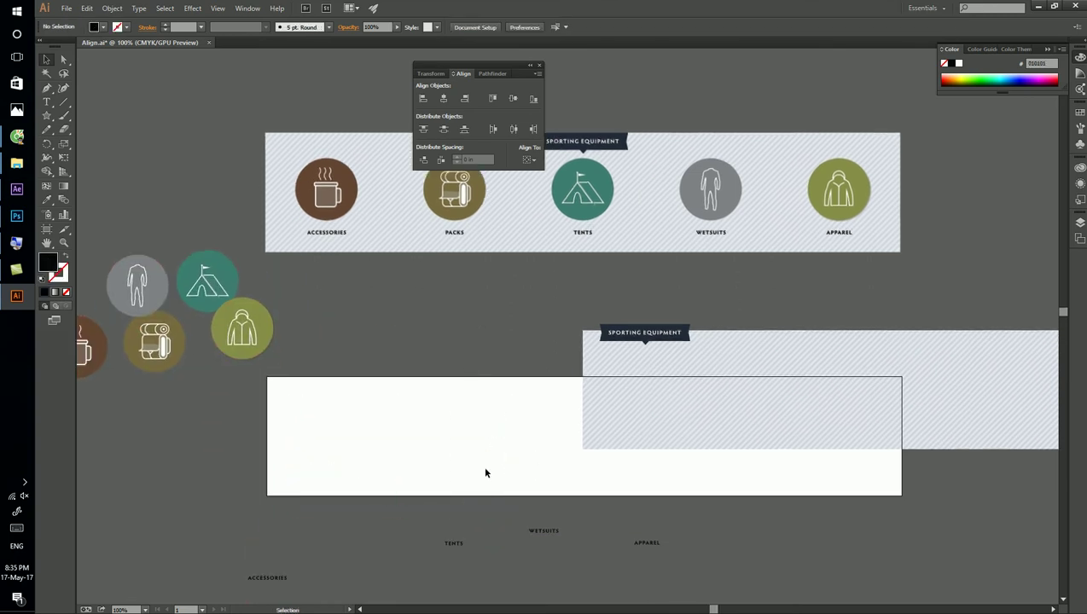
drag(475, 408, 457, 426)
mouse_move(621, 386)
mouse_down()
mouse_move(312, 418)
mouse_move(317, 395)
mouse_up()
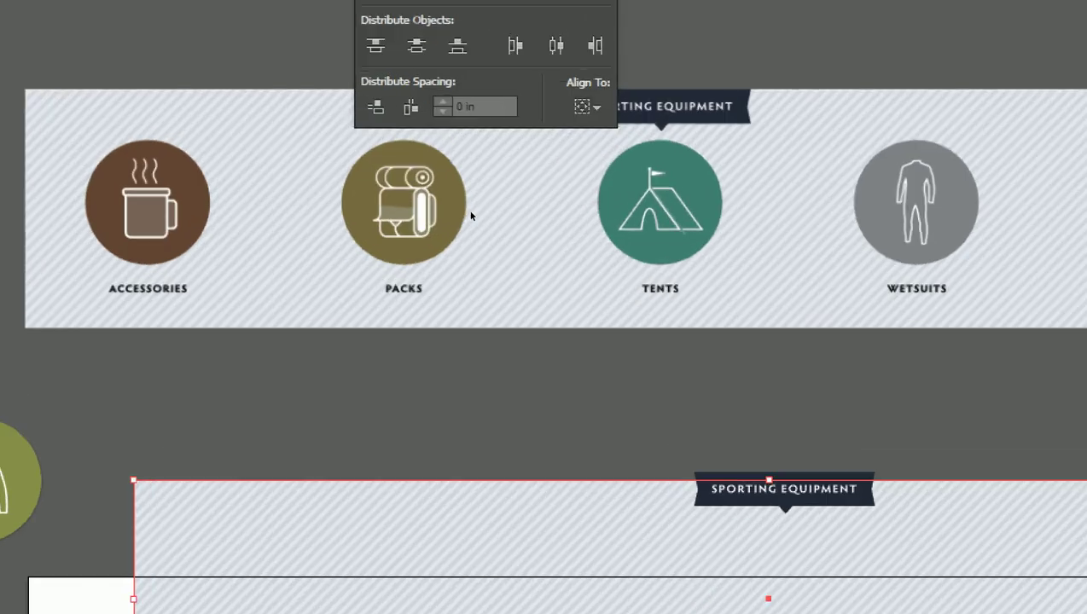
Align the striped rectangle's left and bottom edges, and drag the SPORTING EQUIPMENT text below its banner.
click(587, 106)
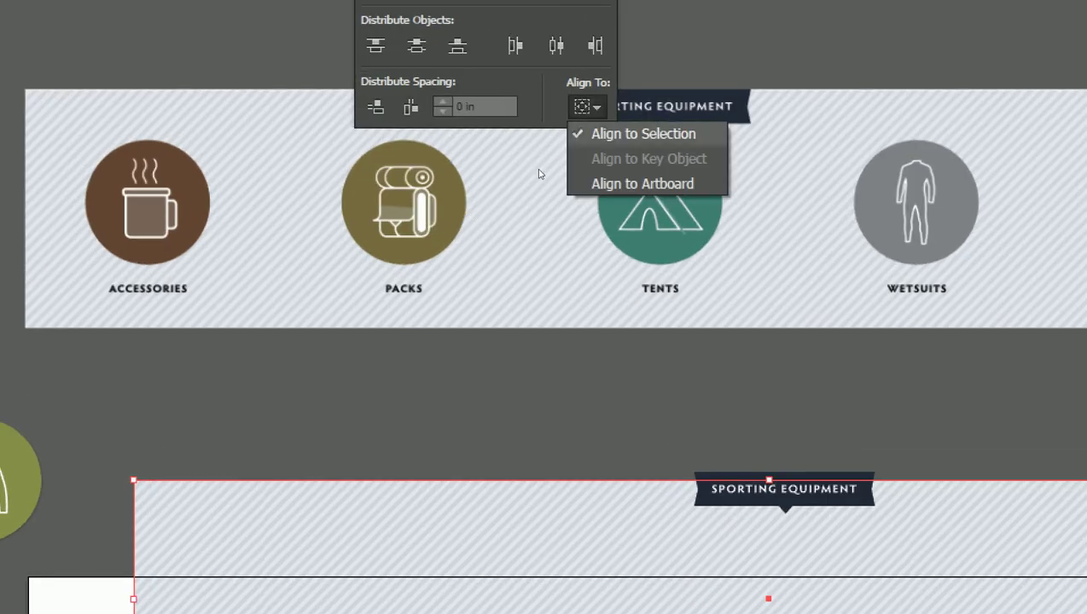
click(545, 198)
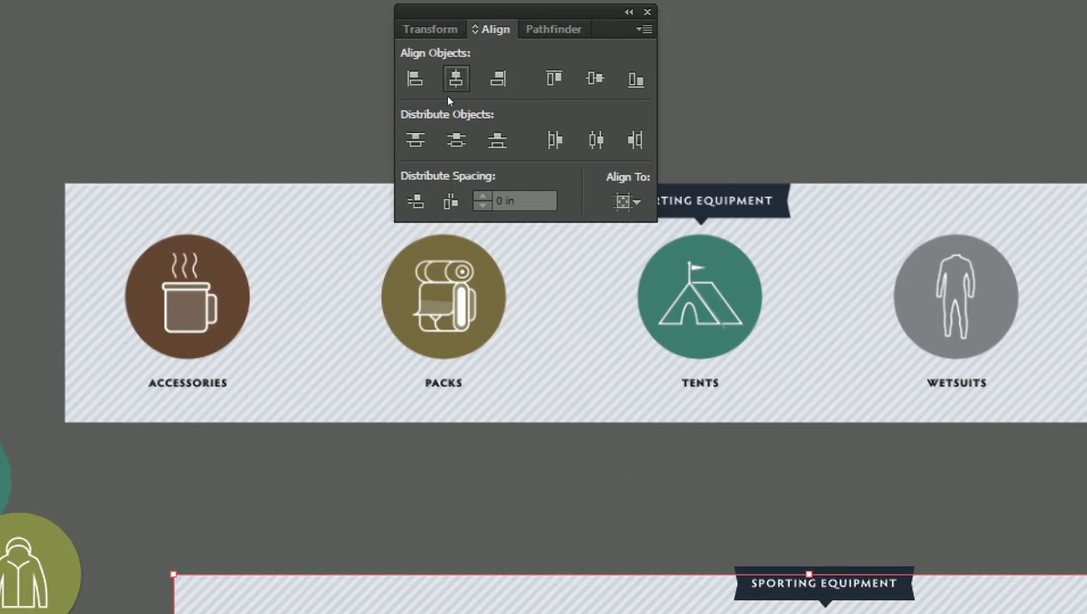
click(456, 81)
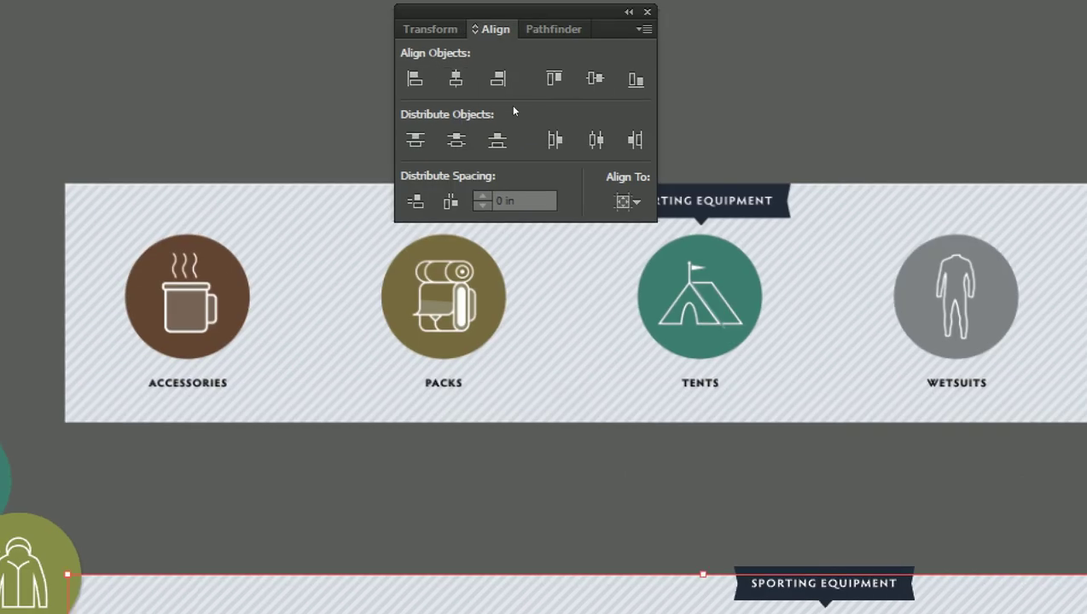
click(595, 79)
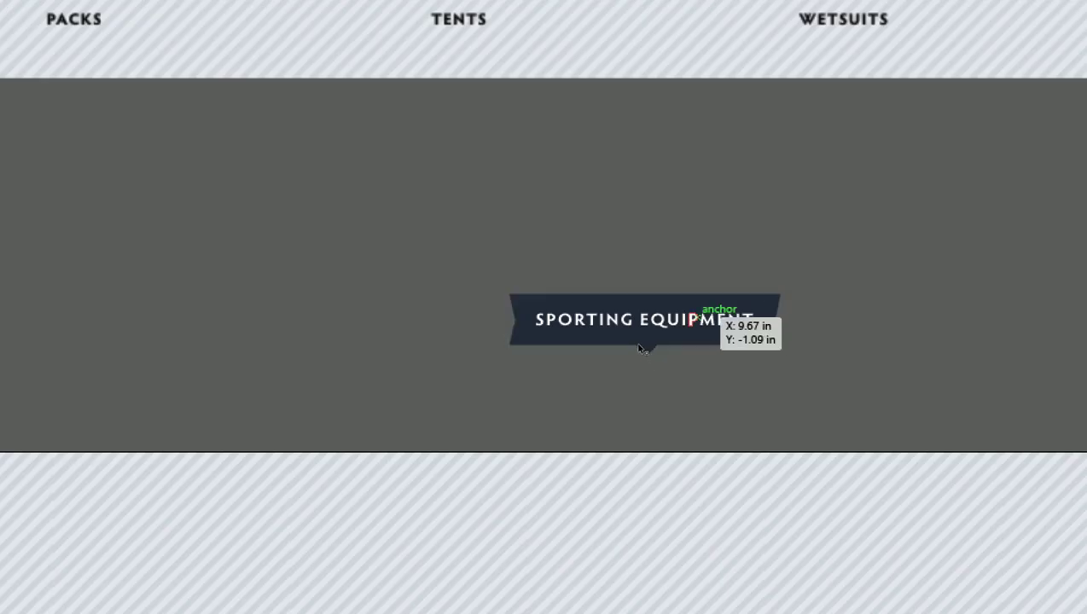
drag(642, 341, 640, 391)
click(641, 392)
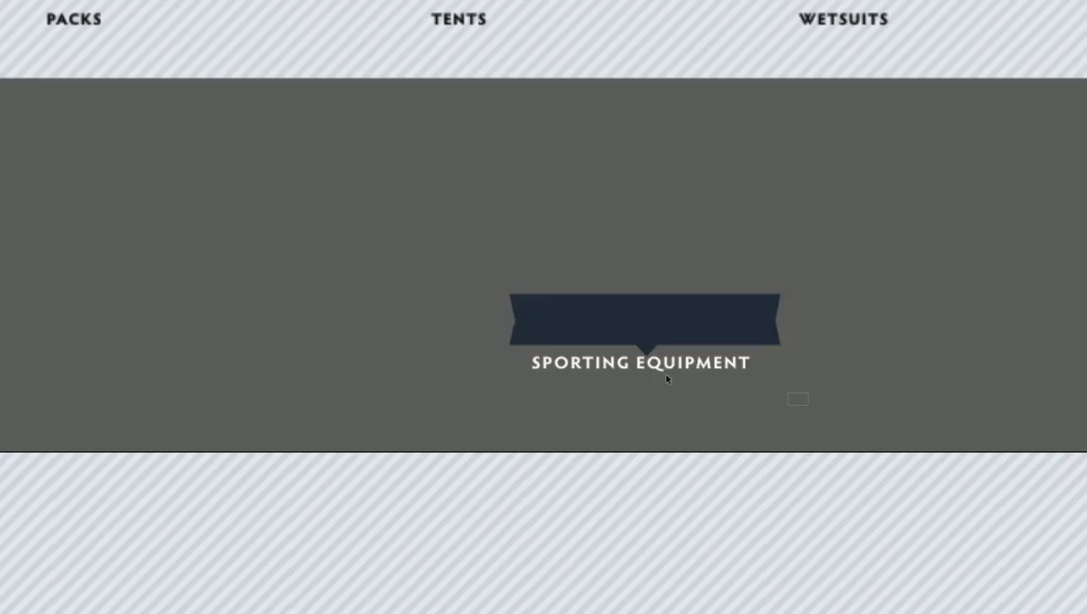
Vertically centre the SPORTING EQUIPMENT text within its dark banner.
click(589, 333)
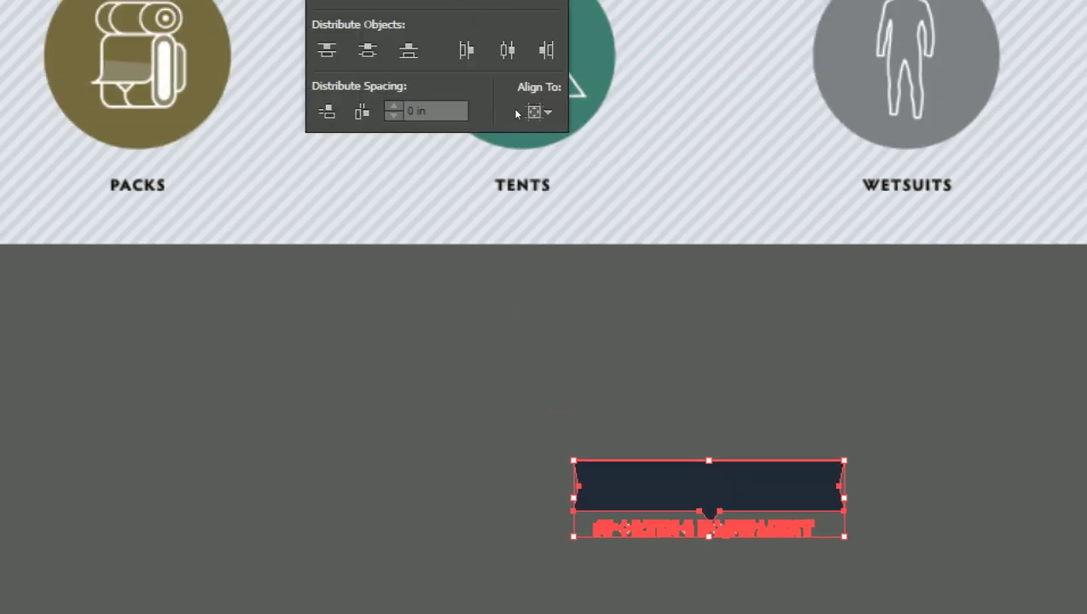
click(543, 167)
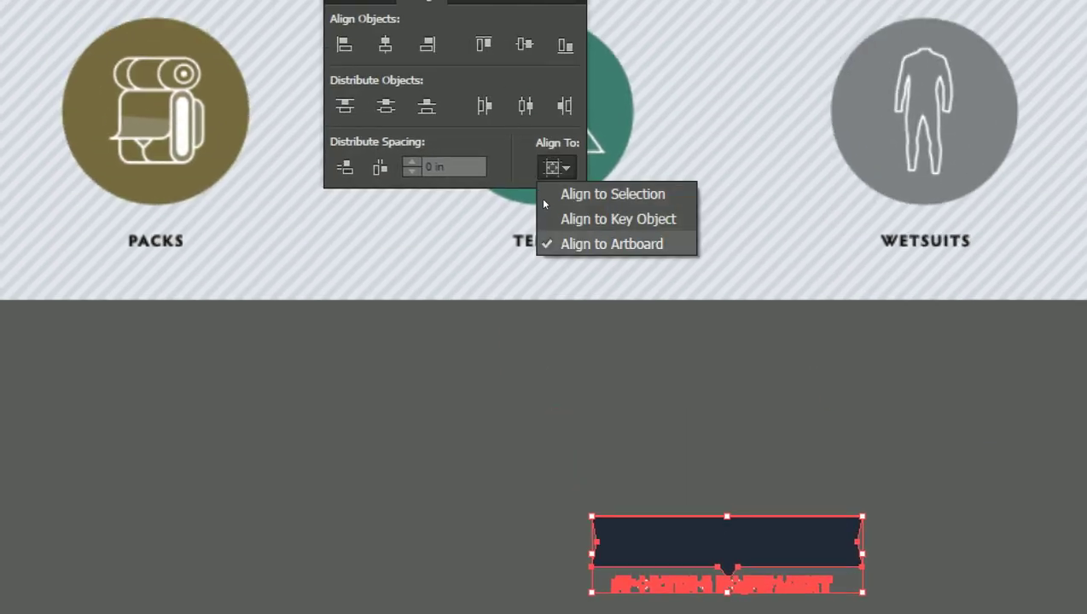
click(556, 236)
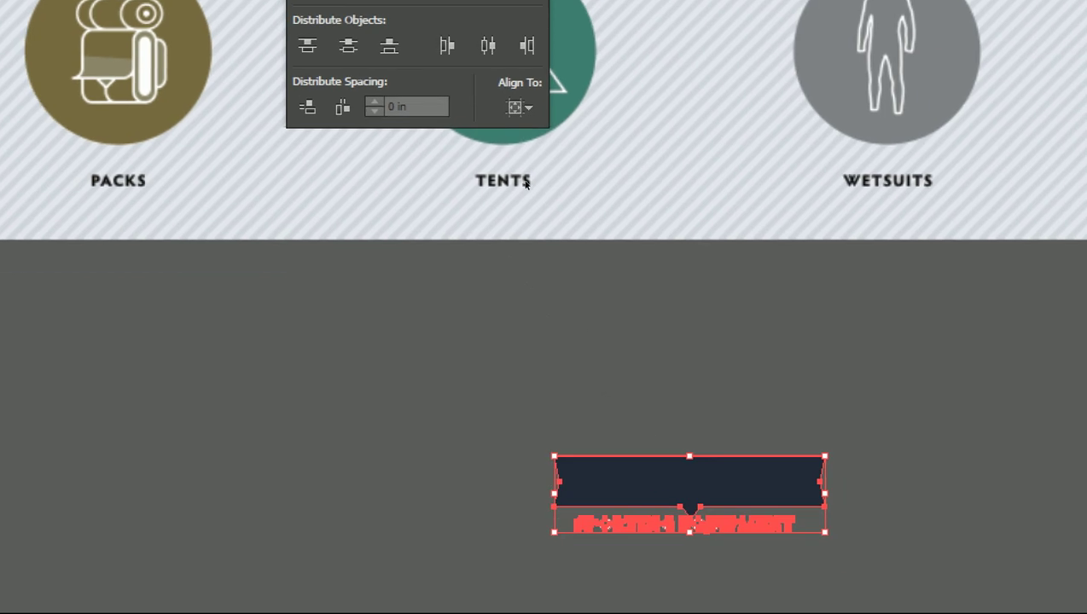
click(519, 106)
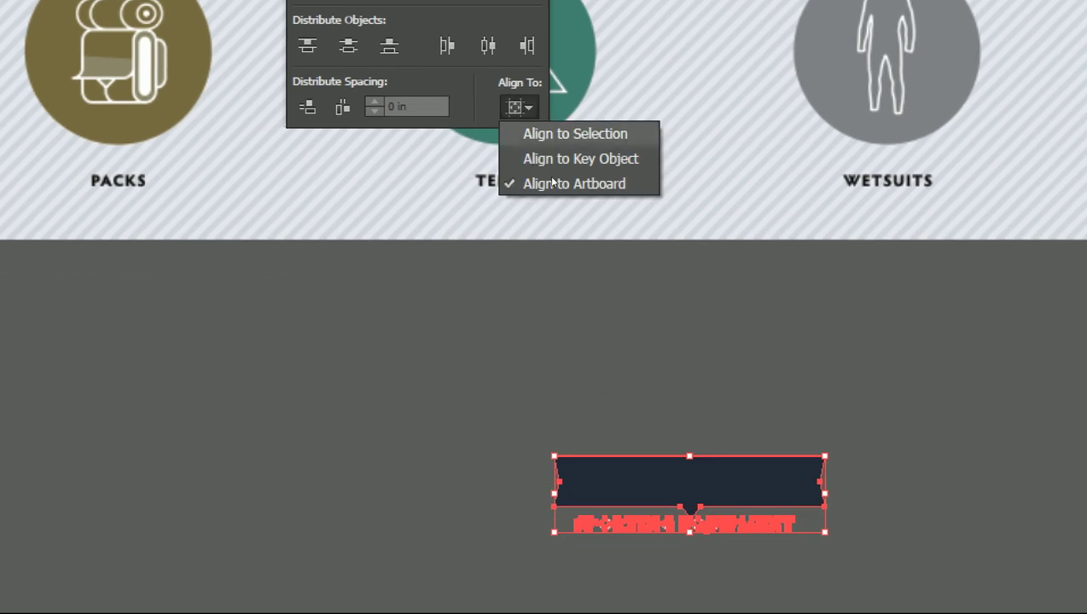
click(554, 179)
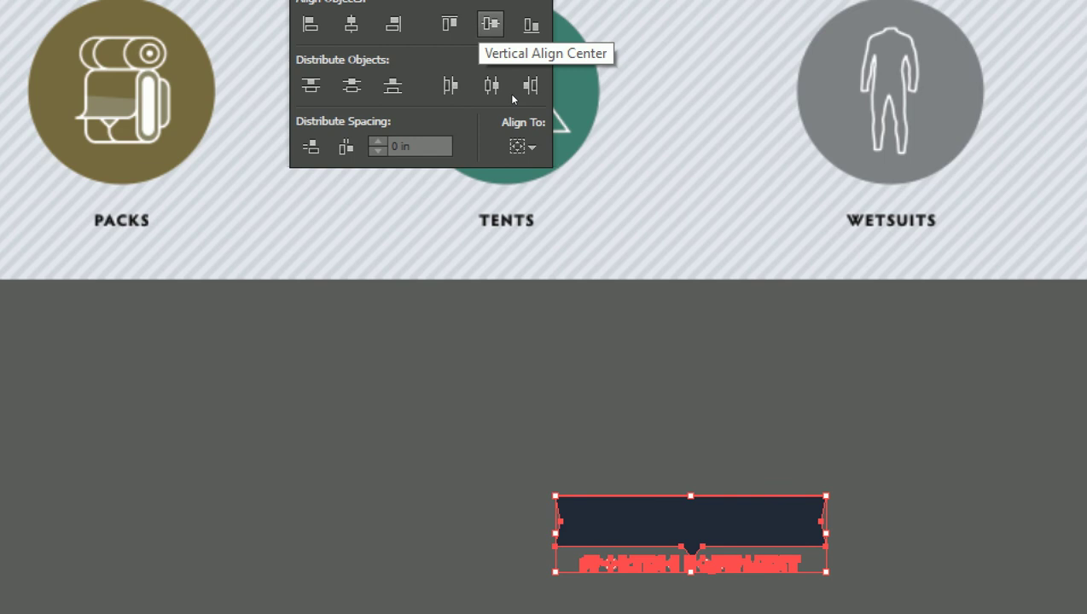
click(490, 24)
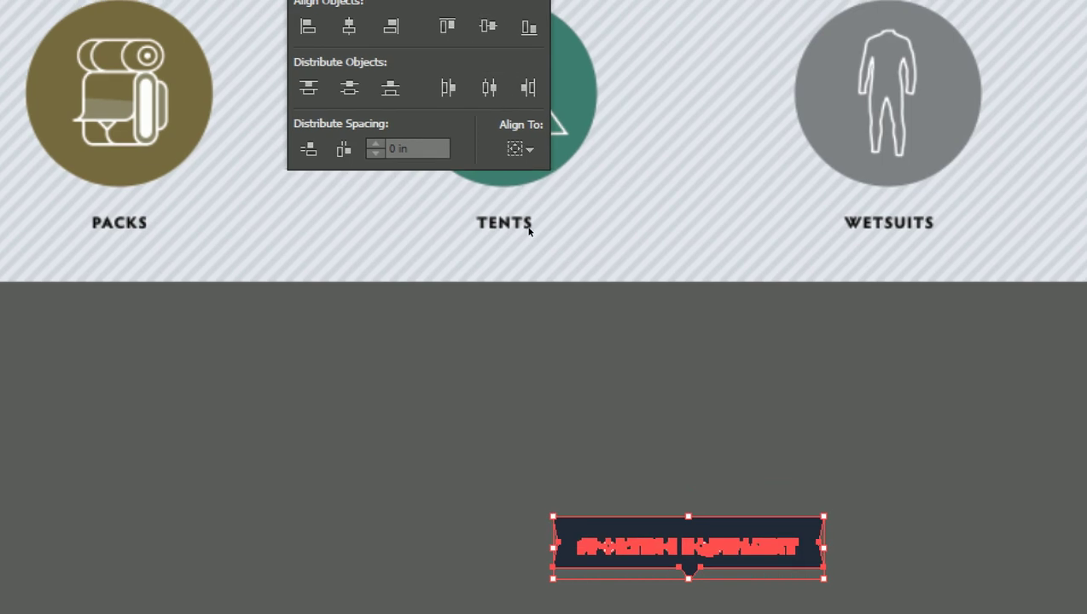
right_click(568, 552)
click(575, 318)
key(ctrl+z)
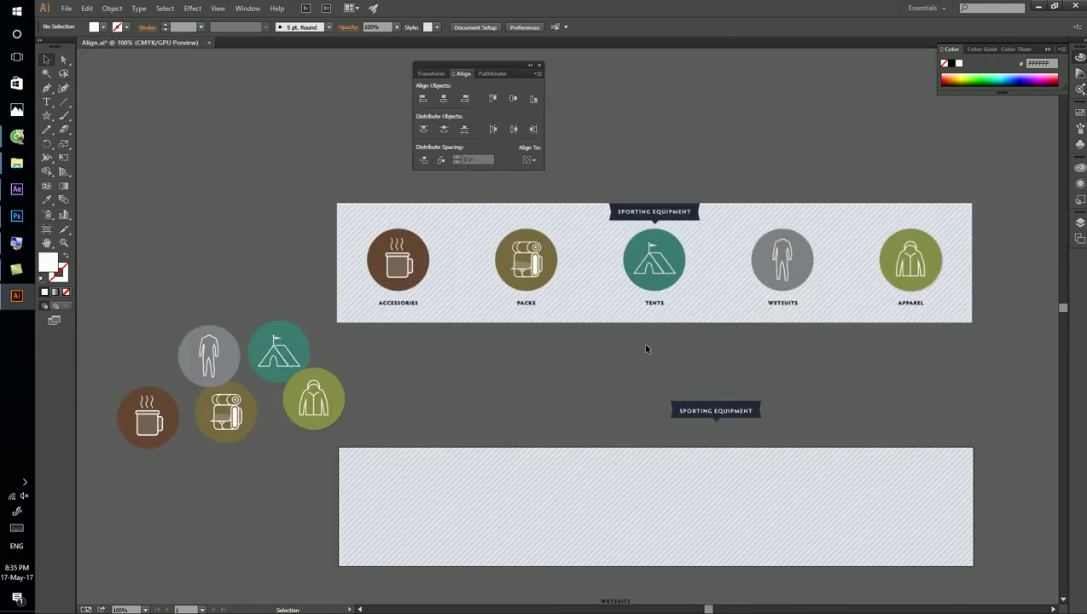
Centre the lower banner horizontally and snap it to the striped rectangle's top edge.
click(695, 414)
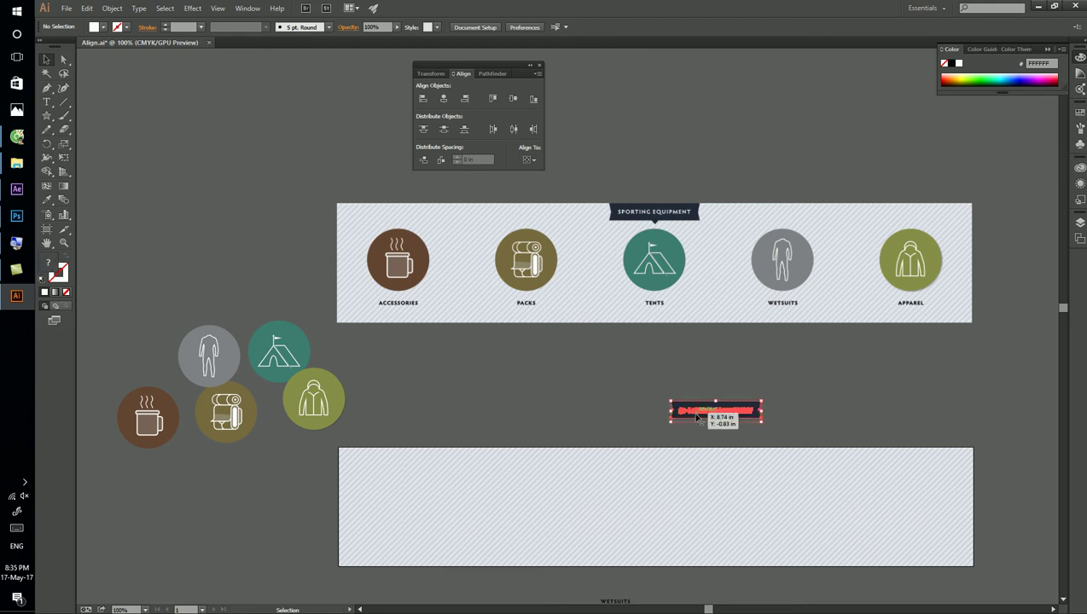
click(528, 161)
click(544, 197)
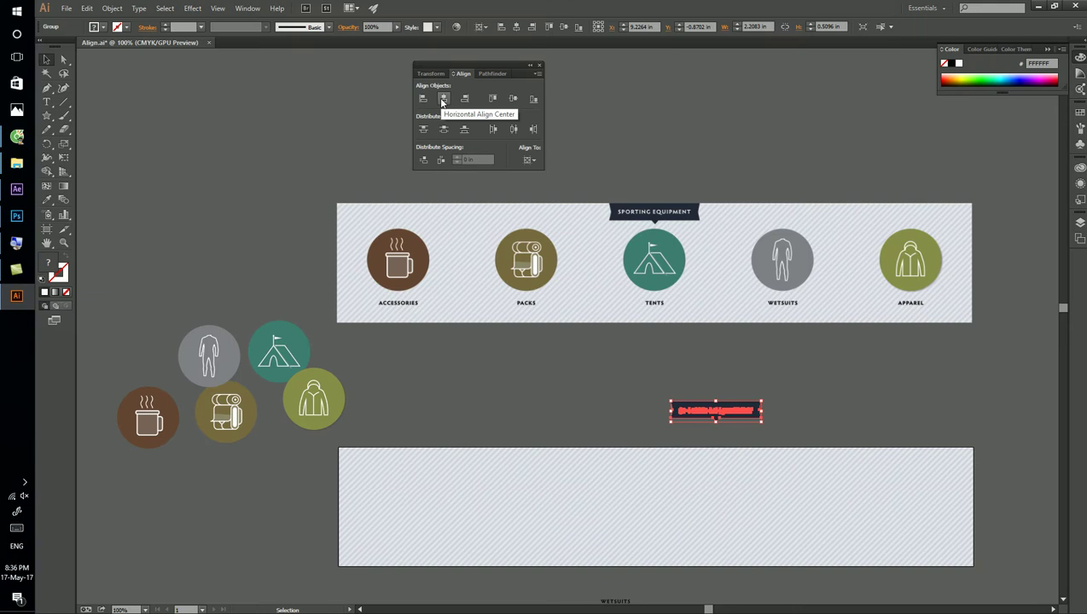
click(443, 99)
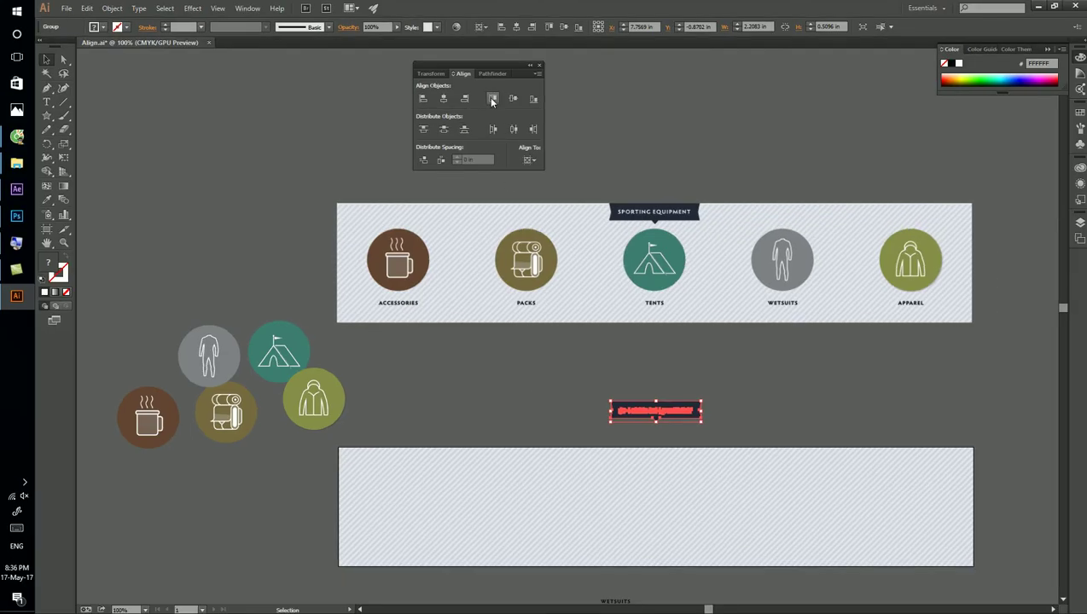
click(492, 98)
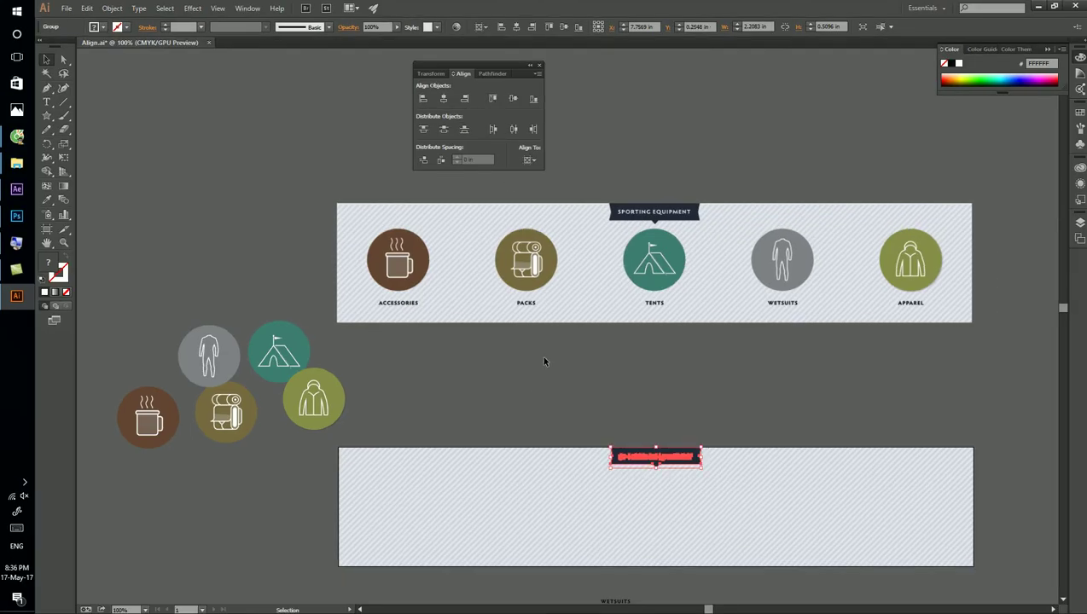
click(544, 362)
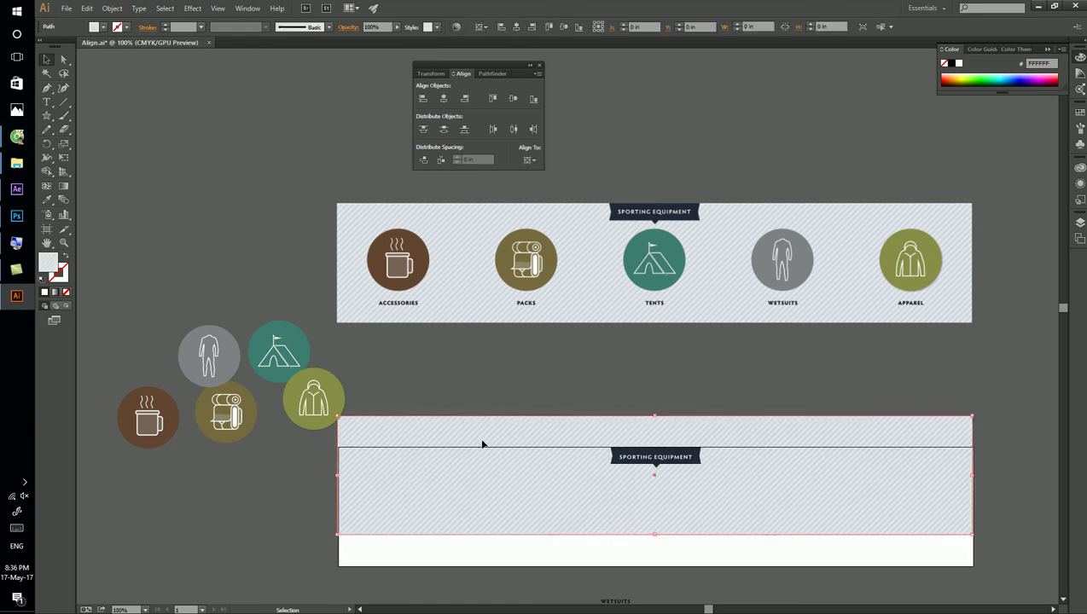
Marquee-select the lower banner and striped rectangle, then select and deselect the apparel circle.
key(a)
drag(508, 403, 688, 535)
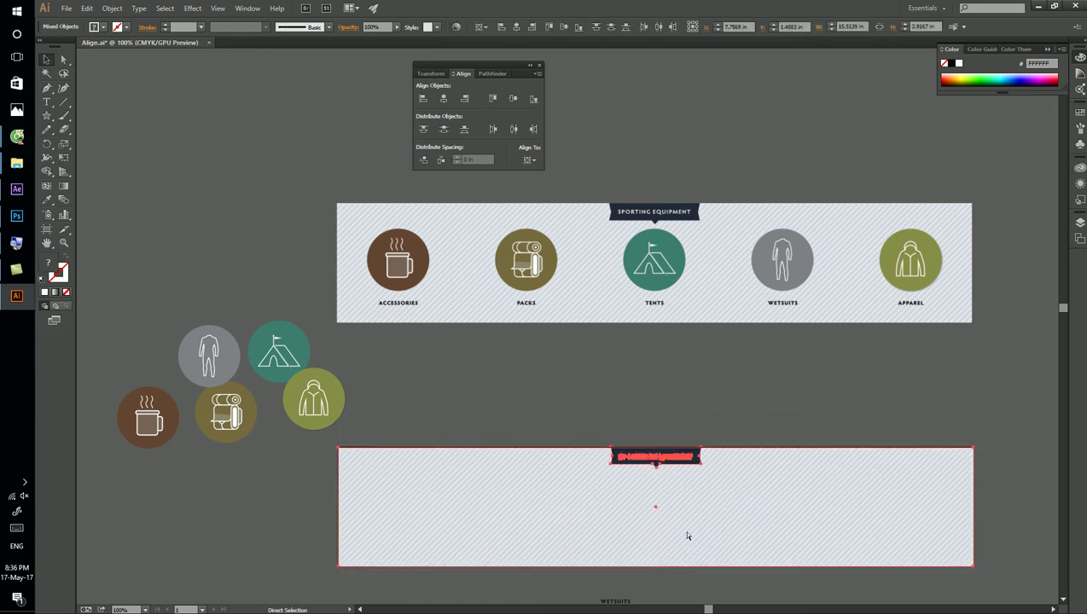
key(ctrl+shift+a)
drag(596, 391, 676, 550)
key(v)
click(547, 410)
drag(426, 414, 520, 550)
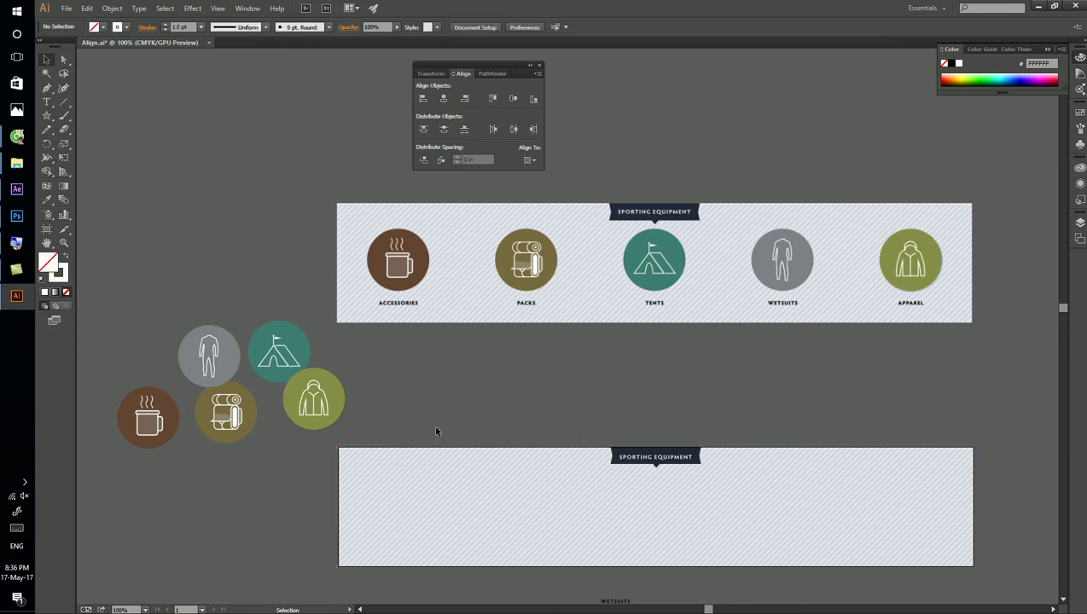
drag(442, 499, 402, 456)
click(343, 402)
click(424, 394)
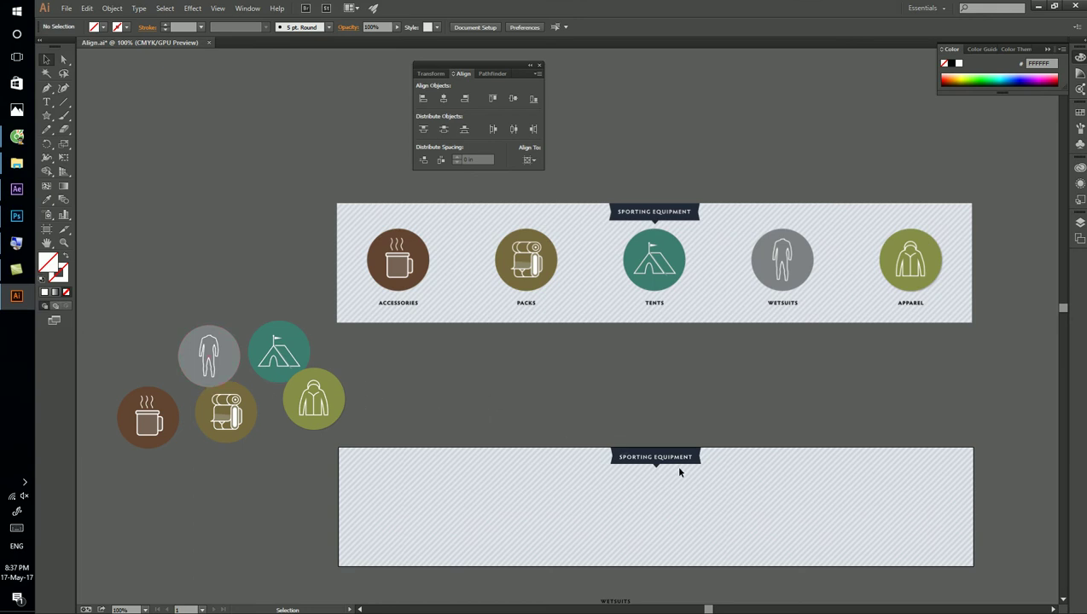
With the Direct Selection tool, inspect the parts of the lower banner.
key(a)
alt+click(661, 470)
click(657, 407)
mouse_move(17, 136)
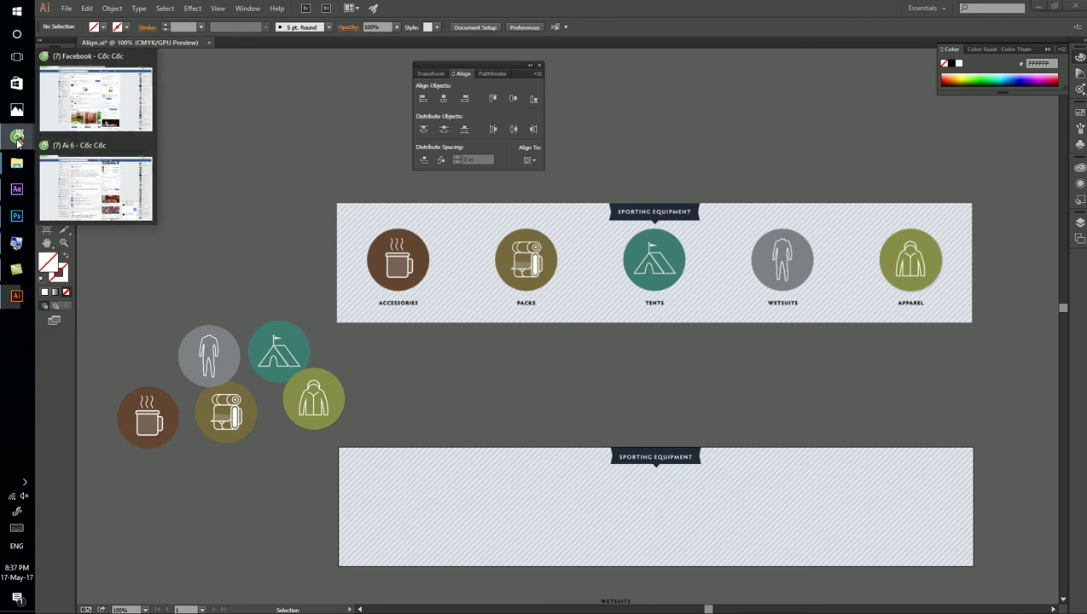
Type 'mai e' into the Facebook chat in Cốc Cốc, then return to Illustrator.
click(87, 100)
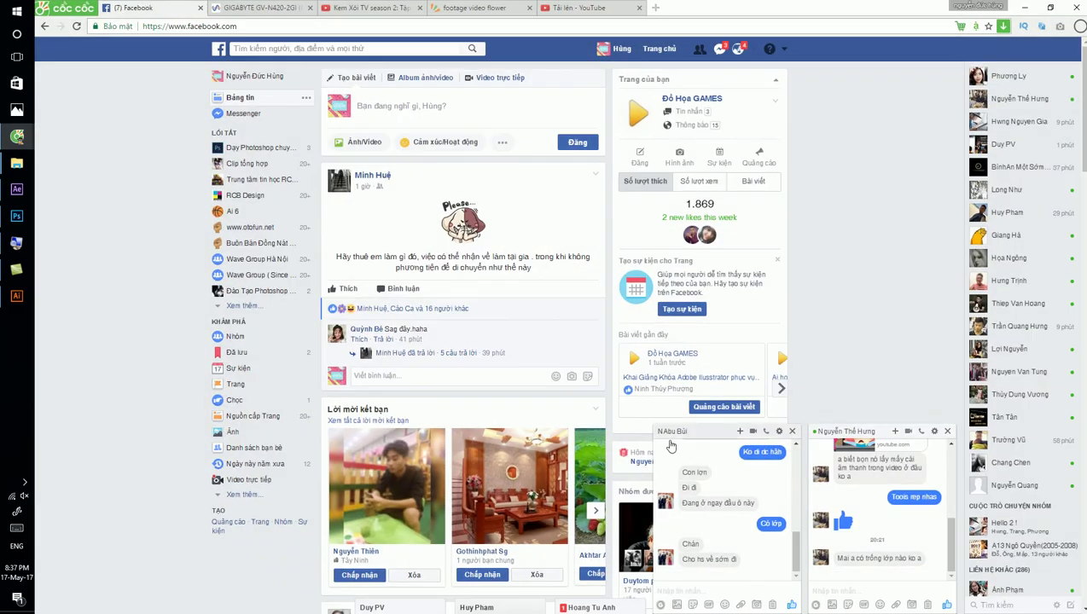
click(849, 590)
text(c)
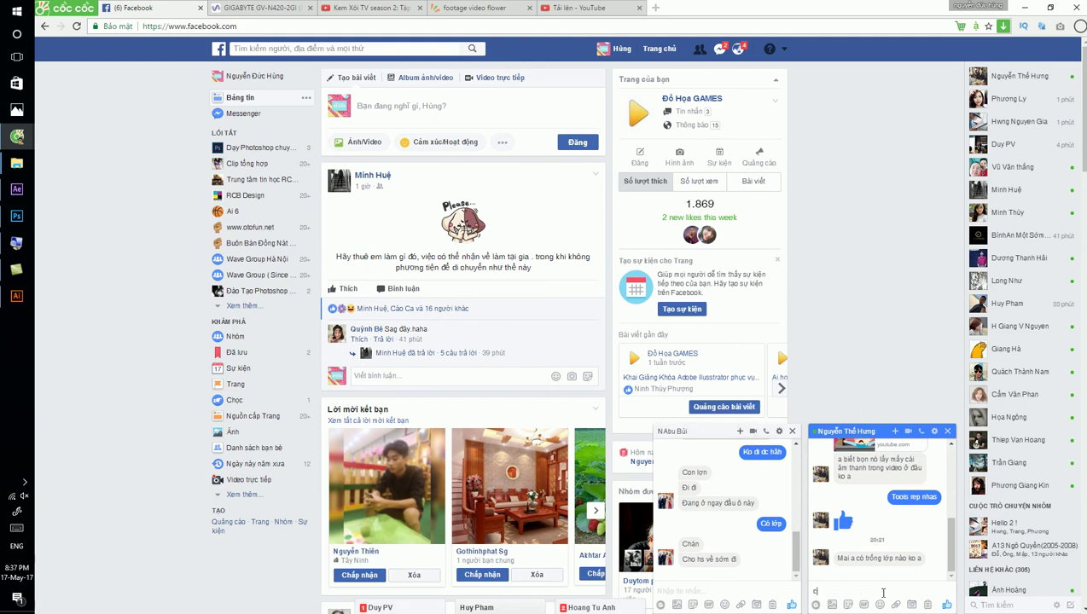
text(mai e)
key(alt+Tab)
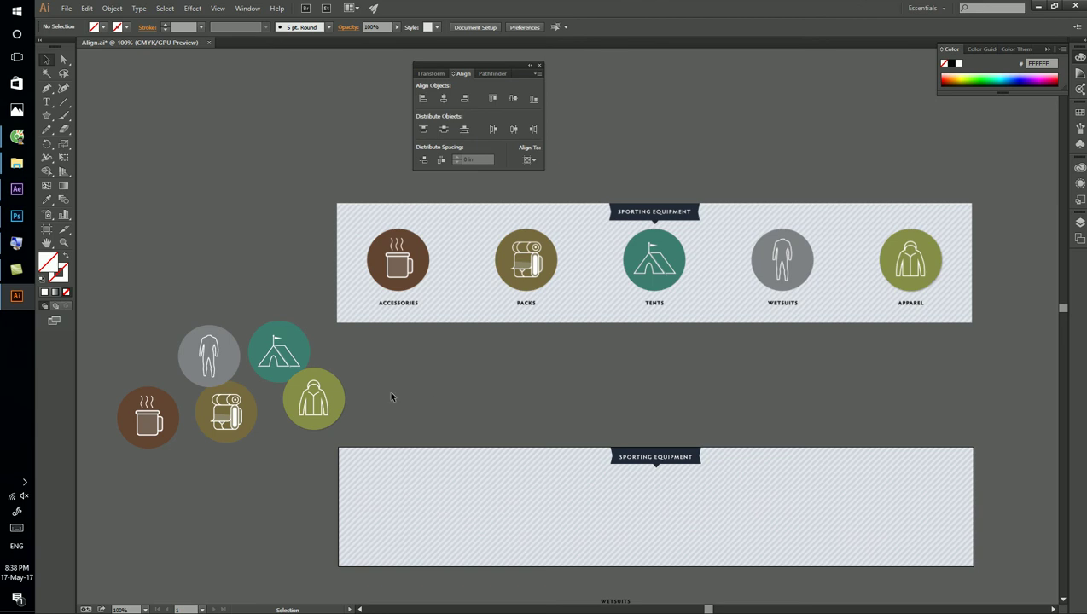
Drag the Tents, Wetsuits and Apparel circles into a row ending with Apparel.
drag(312, 406, 427, 421)
drag(297, 378, 333, 439)
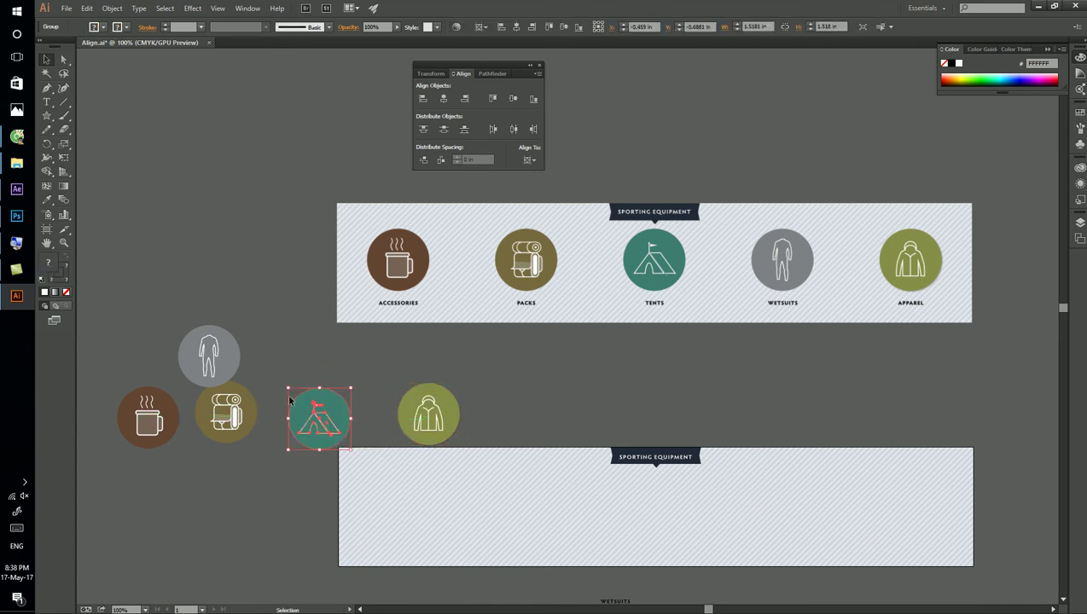
mouse_move(211, 382)
mouse_down()
mouse_move(379, 419)
mouse_move(480, 418)
mouse_up()
mouse_move(376, 417)
mouse_down()
mouse_move(414, 422)
mouse_move(402, 418)
mouse_up()
mouse_move(165, 377)
mouse_down()
mouse_move(122, 356)
mouse_move(495, 437)
mouse_up()
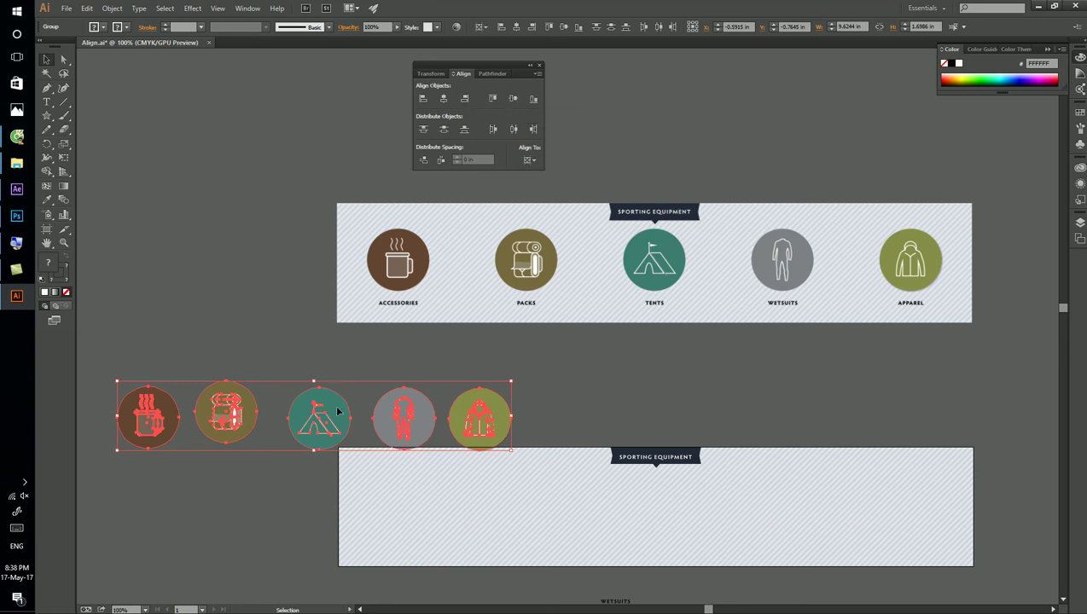
Marquee-select all five icon circles together.
click(360, 367)
drag(111, 348, 518, 426)
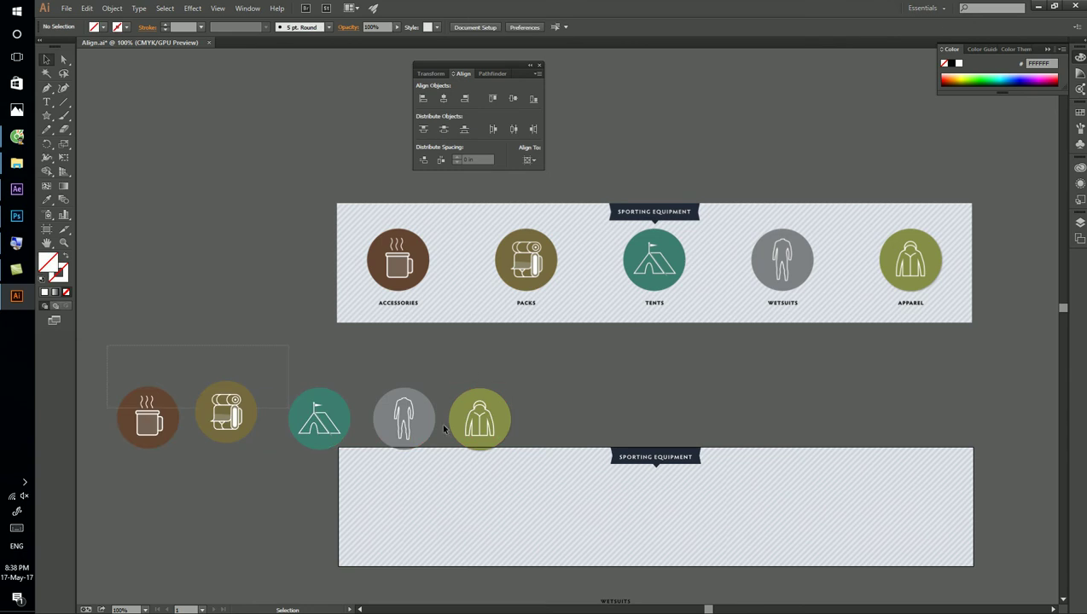
click(278, 414)
drag(172, 384, 528, 443)
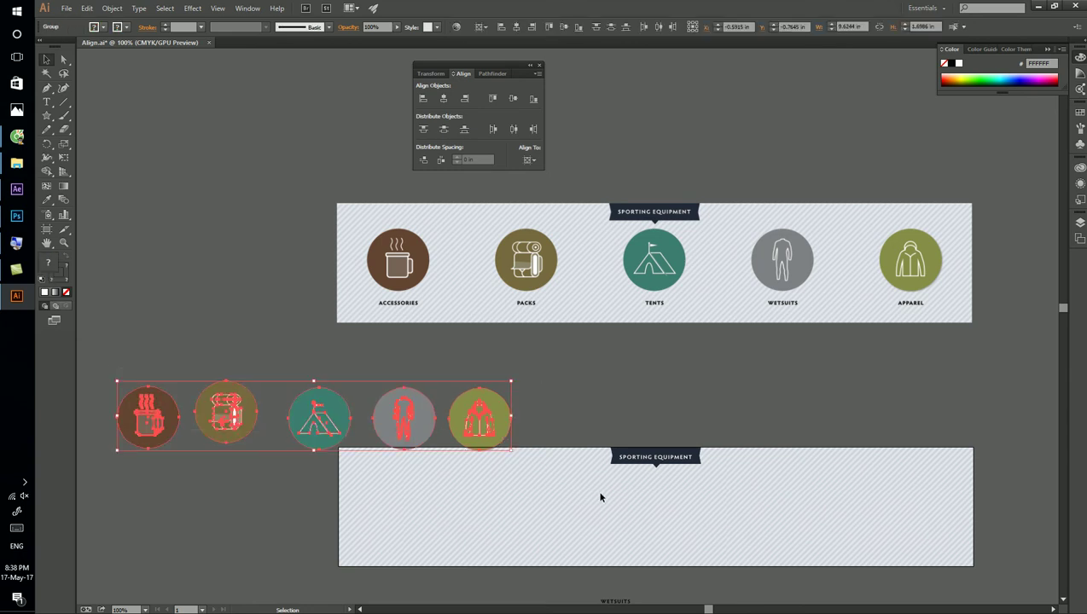
click(563, 416)
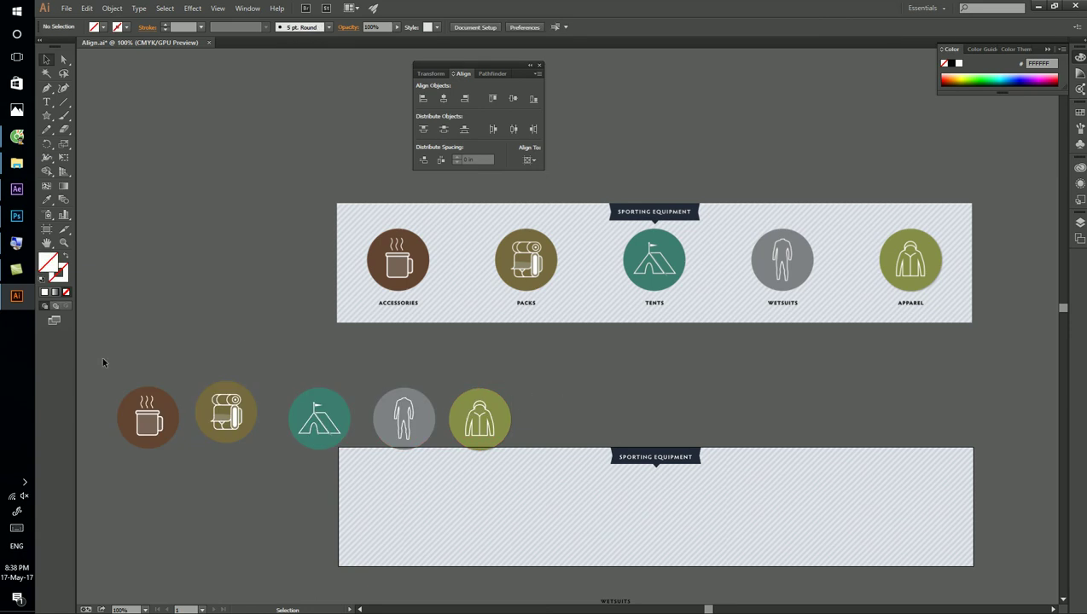
drag(103, 362, 474, 431)
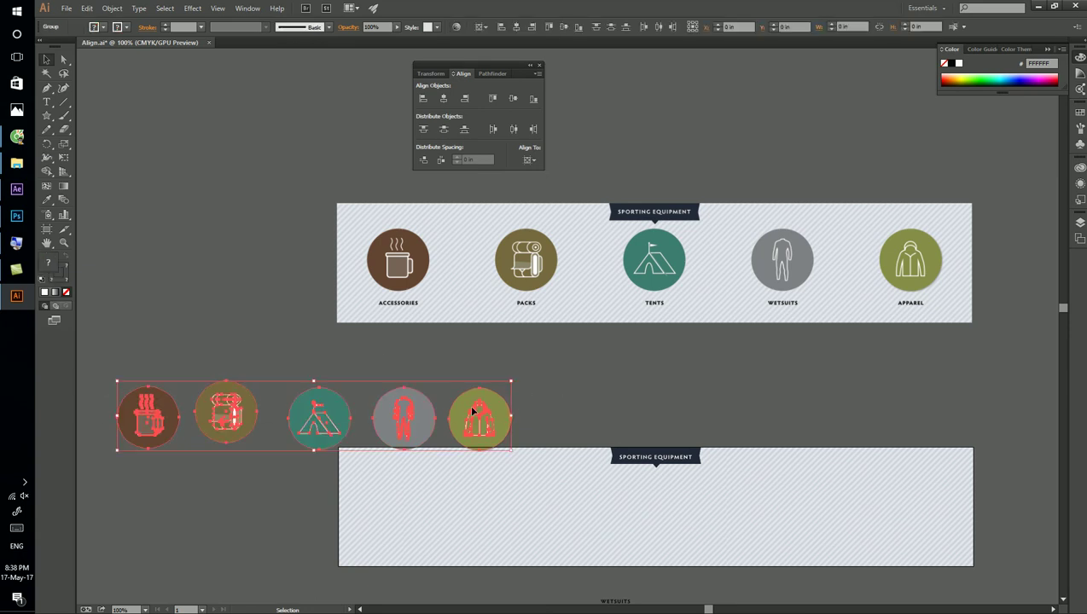
click(195, 479)
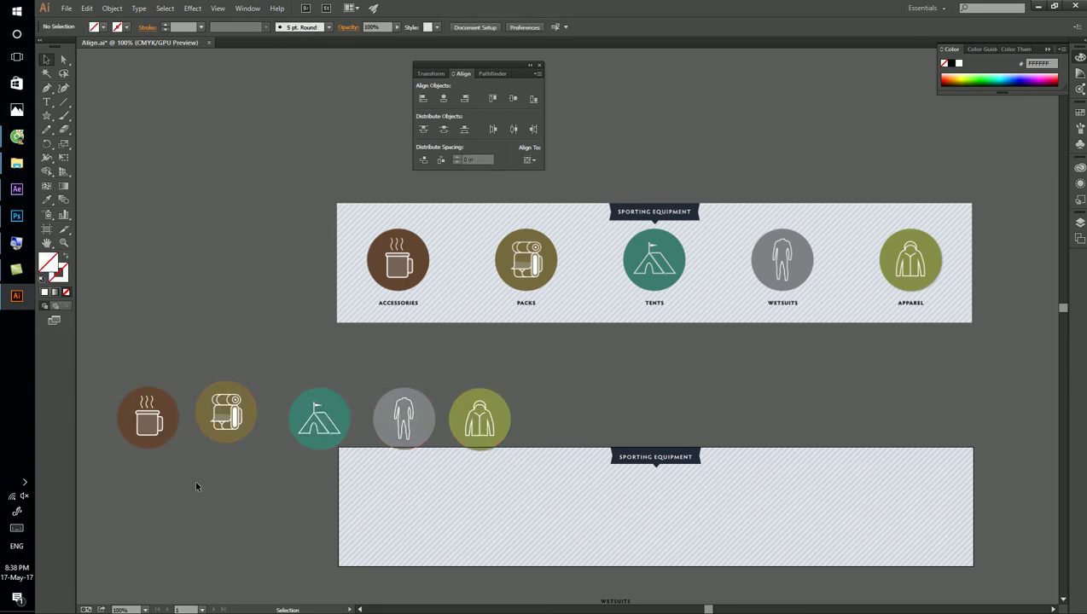
click(452, 413)
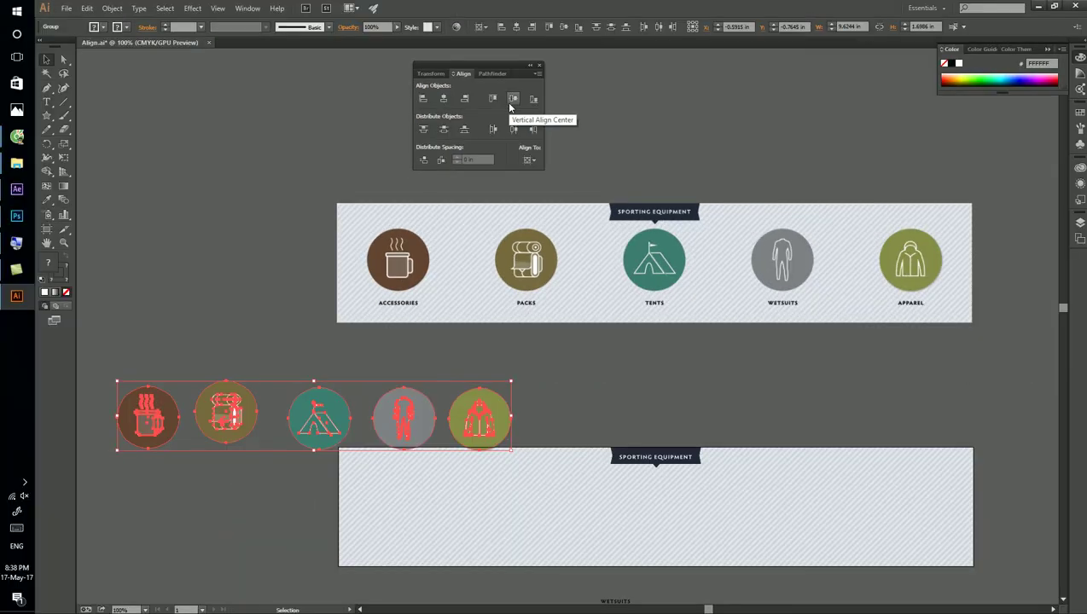
Set Align To to Align to Selection and vertically centre the five circles into a level row.
click(510, 100)
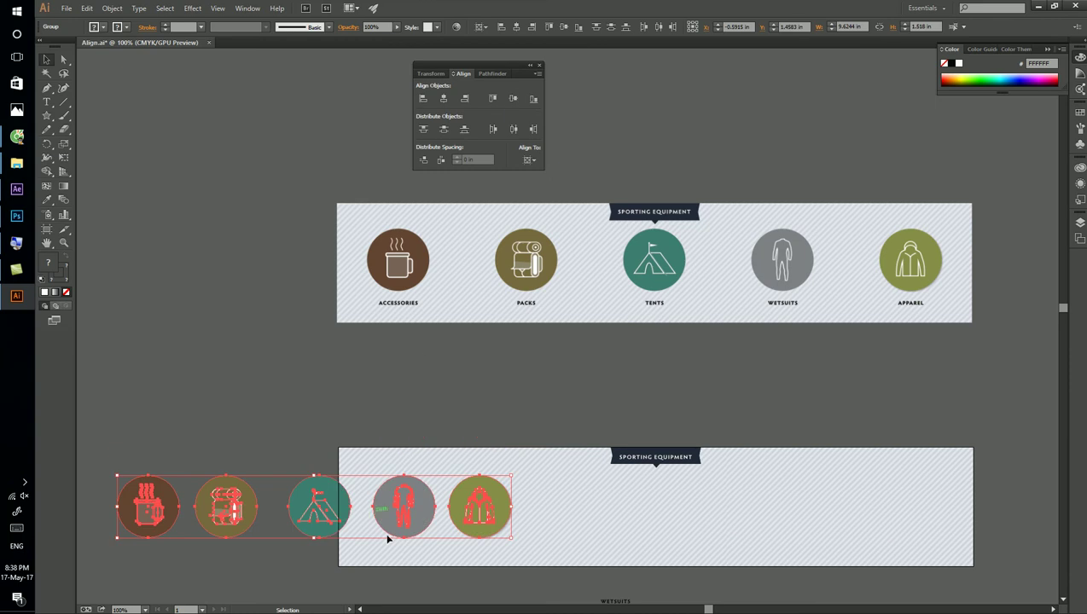
drag(397, 530, 351, 440)
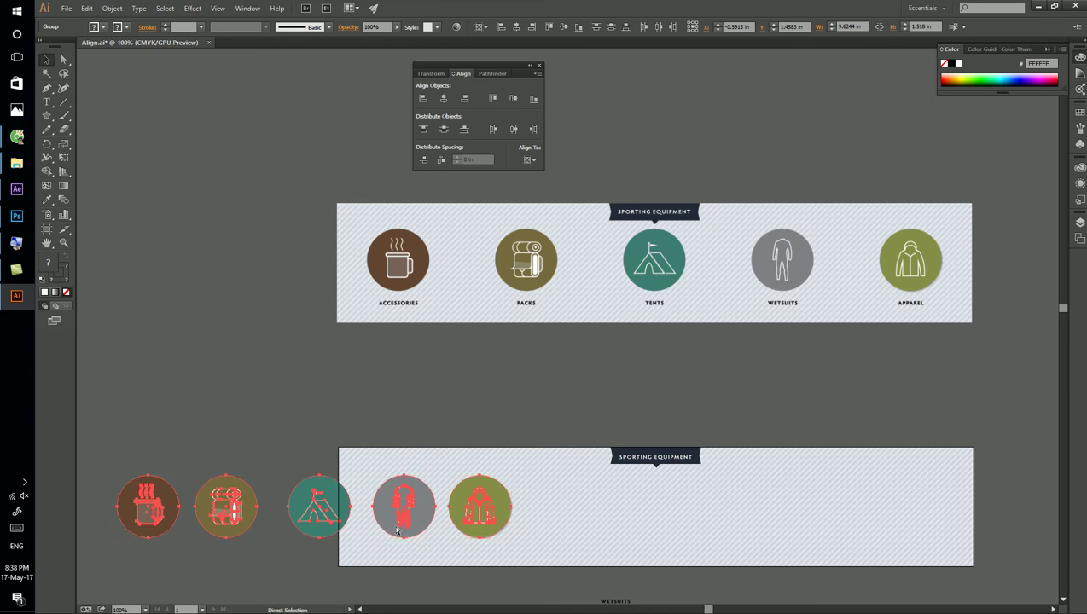
click(529, 159)
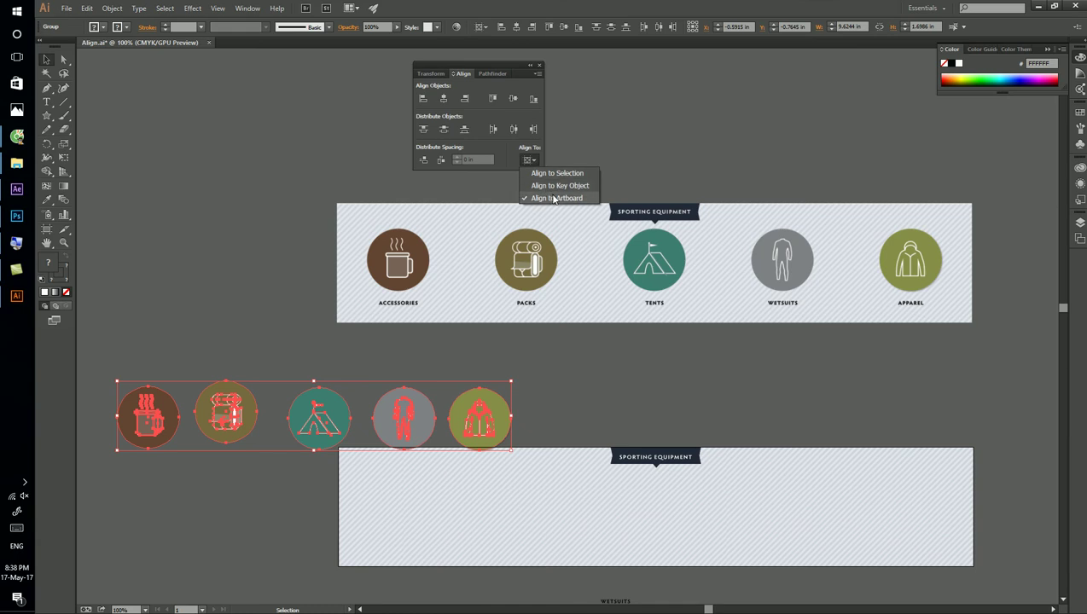
click(556, 175)
click(513, 98)
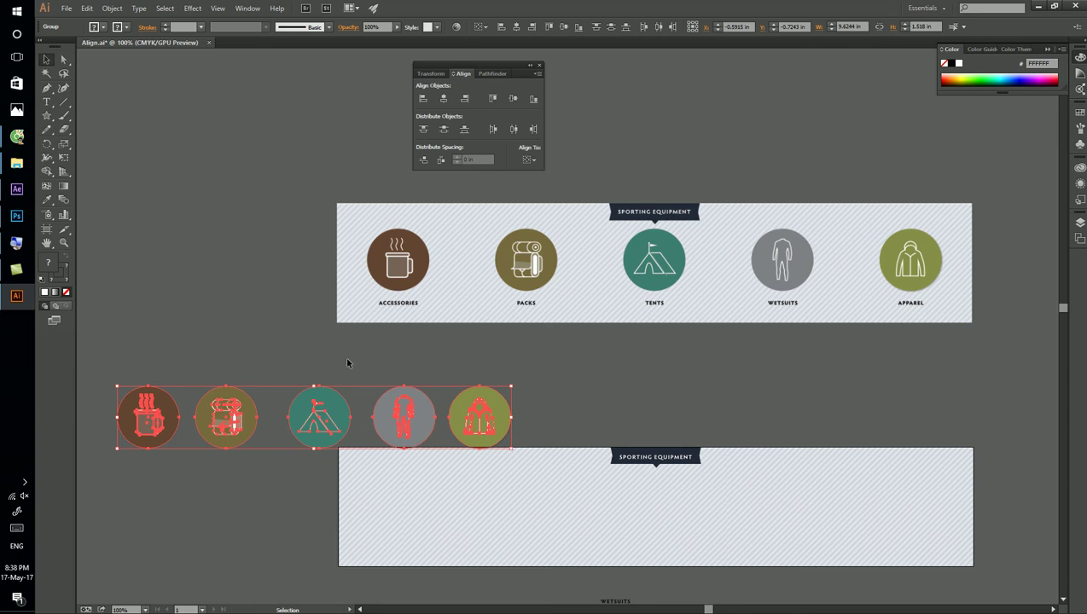
click(324, 368)
drag(99, 359, 508, 427)
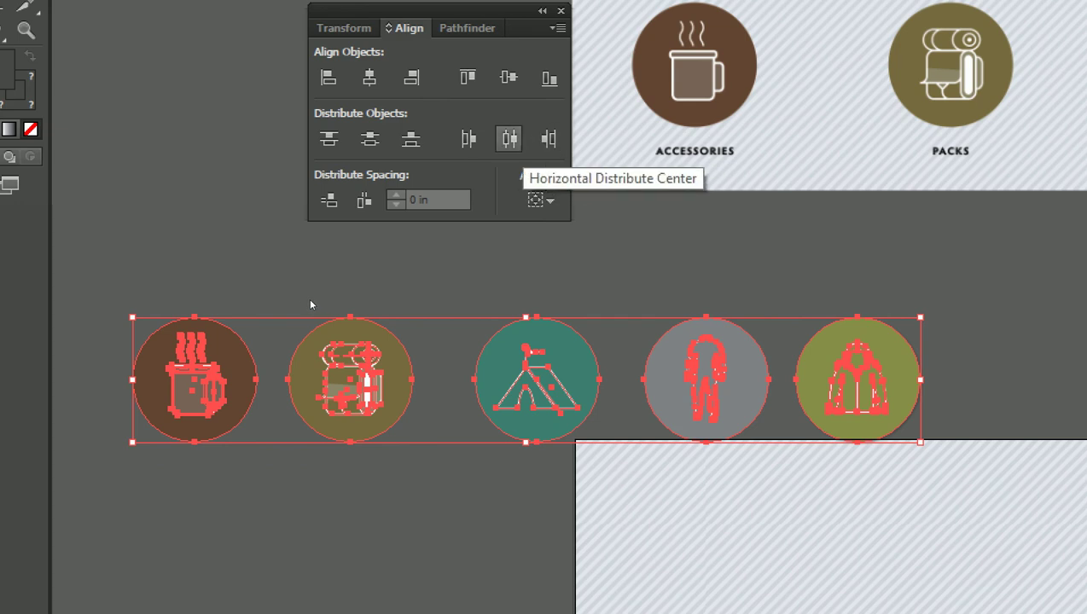
Distribute the circles evenly by horizontal centre, show rulers, and undo the trial guides.
click(508, 138)
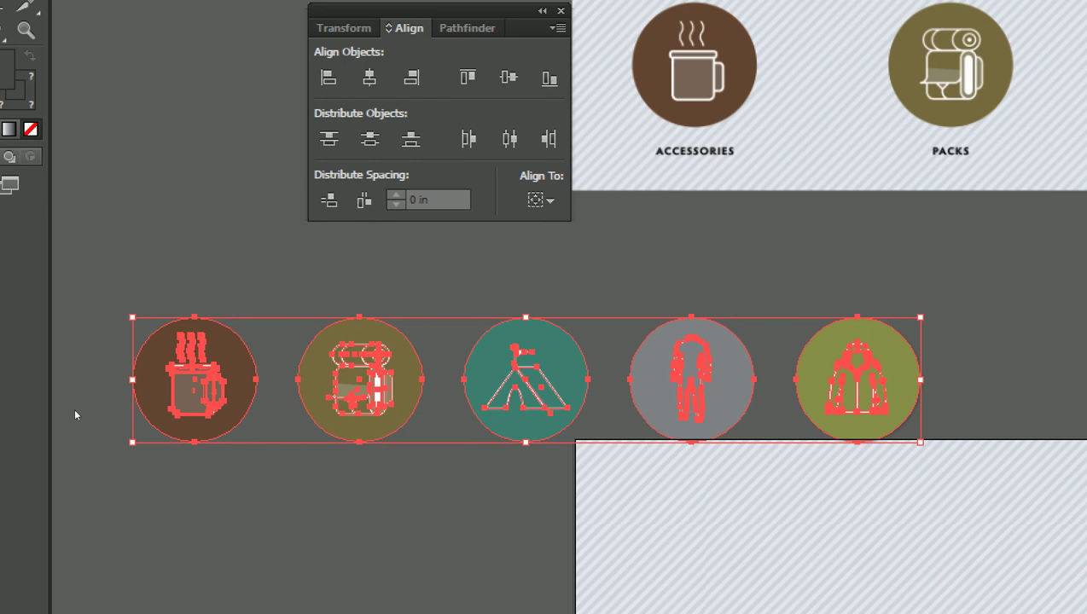
key(ctrl+r)
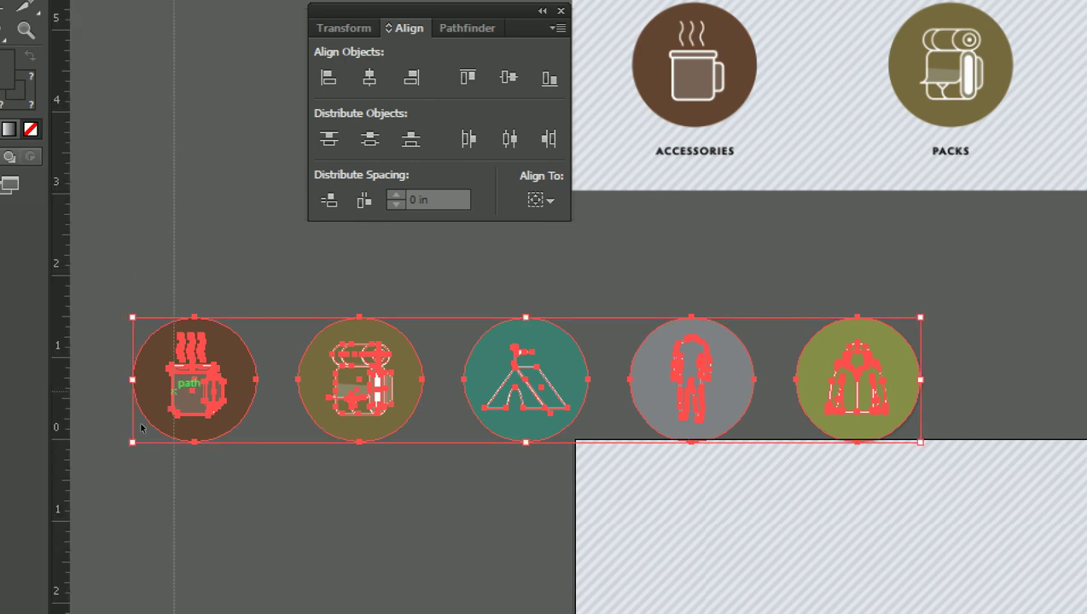
drag(58, 426, 194, 426)
drag(58, 420, 361, 418)
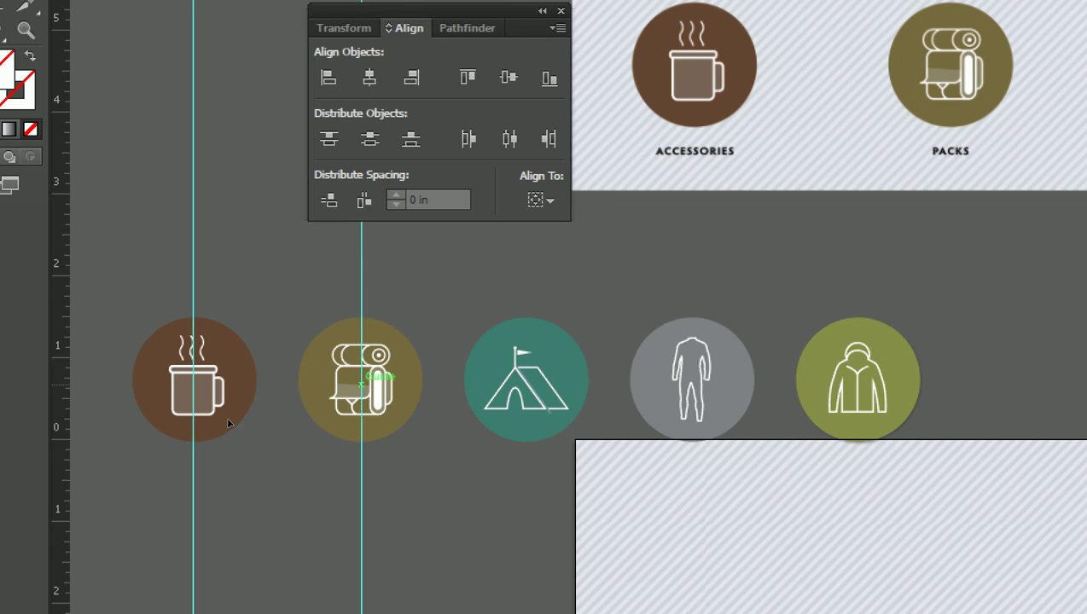
drag(58, 424, 521, 424)
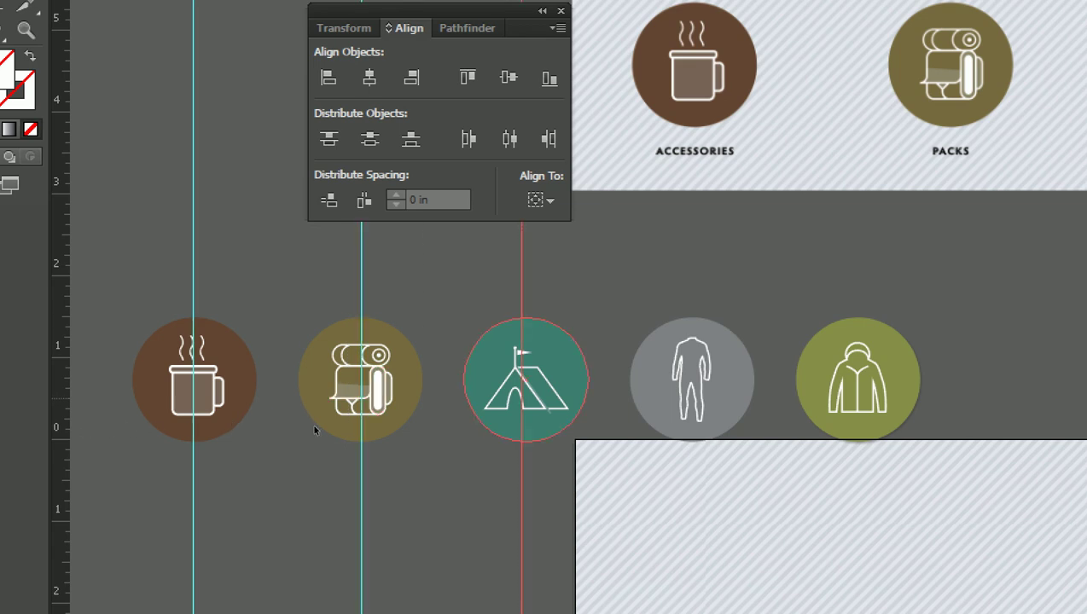
key(ctrl+z)
key(ctrl+z)
key(ctrl+z)
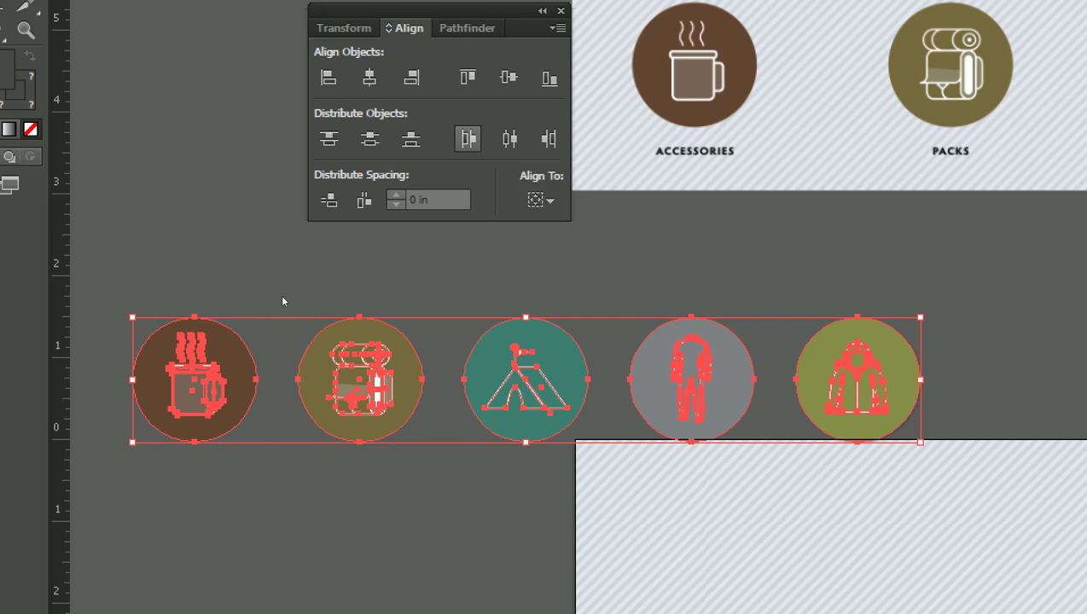
click(201, 447)
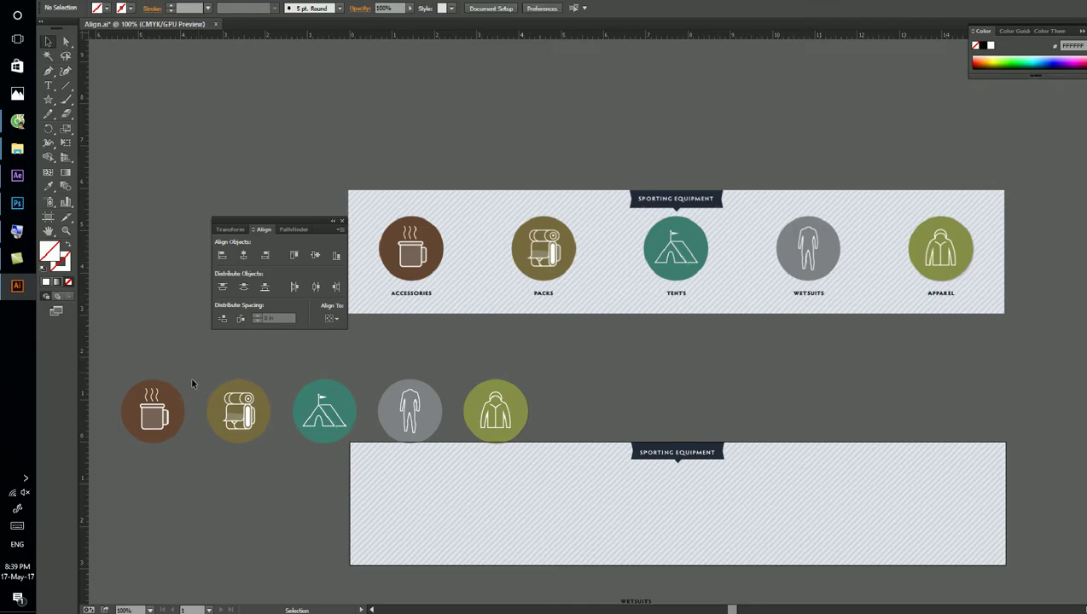
Move the icon row into the lower banner, shifting Accessories left and Apparel right.
drag(518, 438, 518, 438)
drag(407, 425, 727, 510)
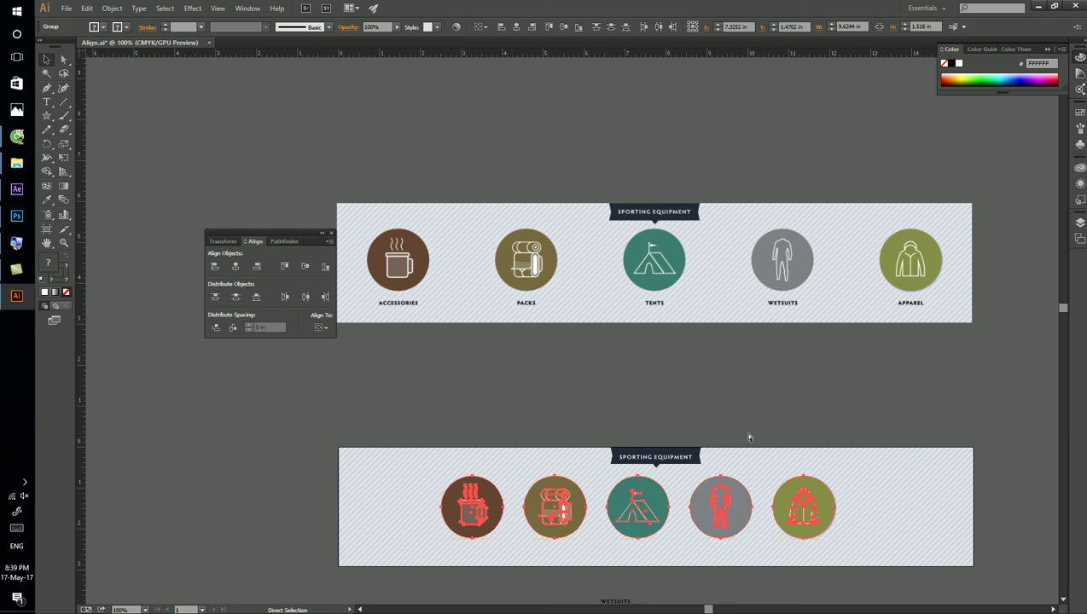
key(ctrl+z)
drag(478, 422, 802, 521)
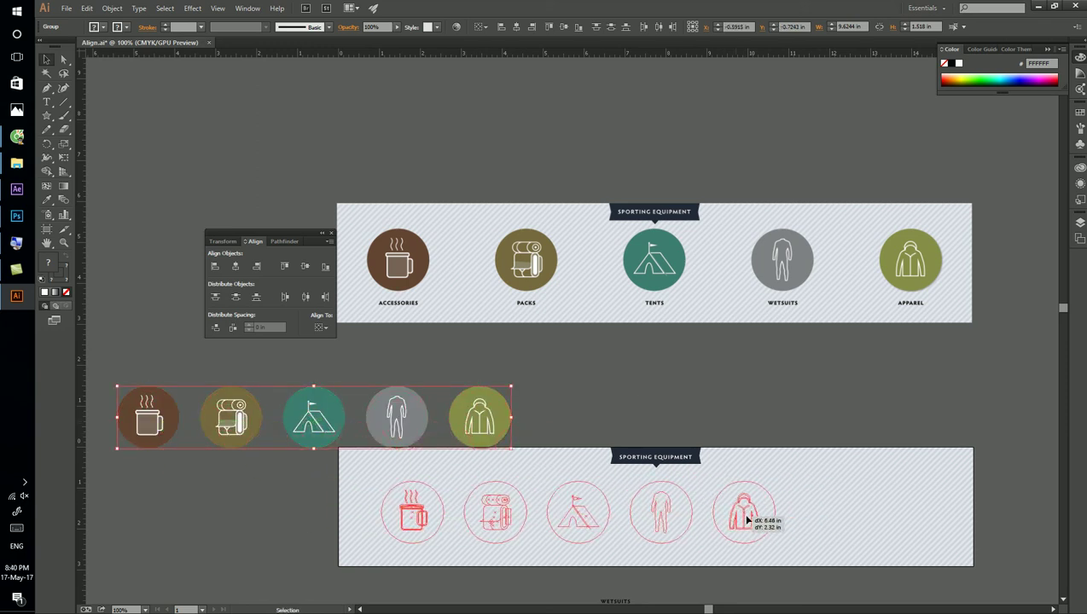
drag(458, 538, 389, 537)
click(802, 529)
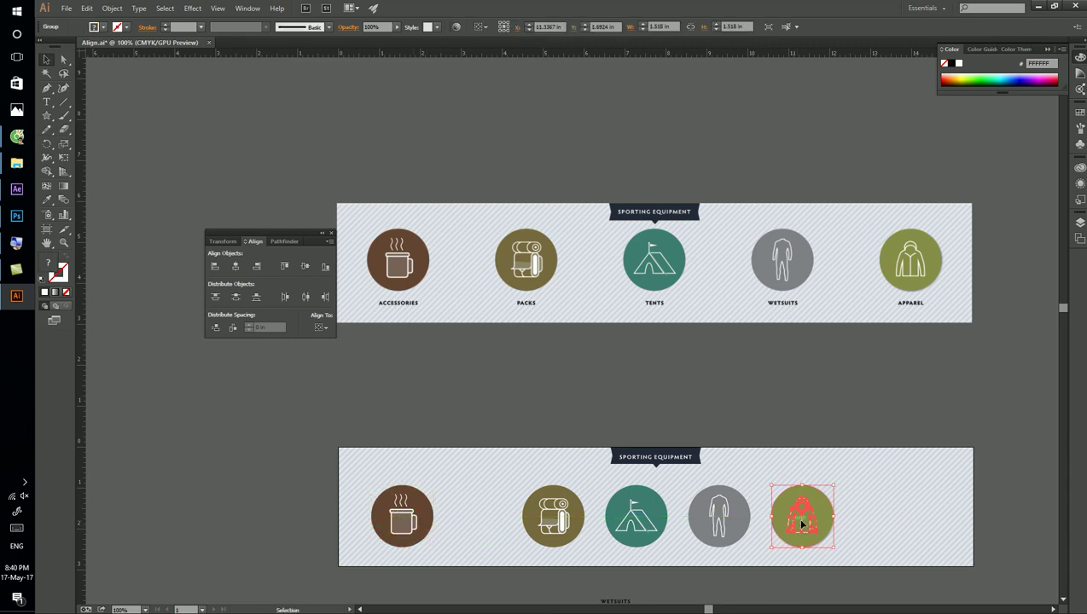
drag(802, 529, 890, 529)
click(739, 553)
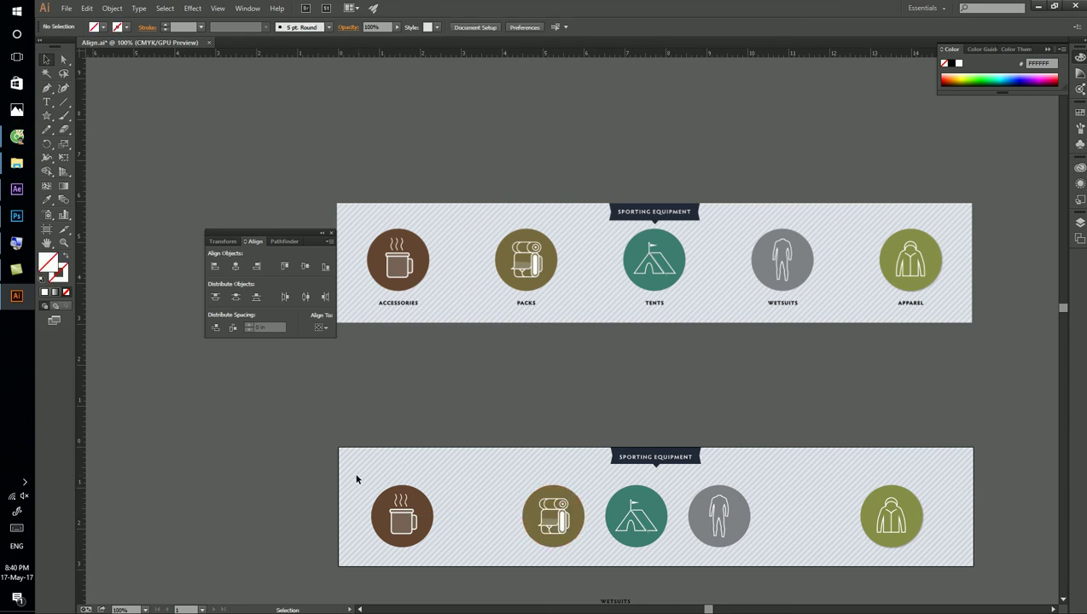
Adjust the Apparel icon and redistribute the five icons evenly by their centres.
mouse_move(353, 479)
mouse_down()
mouse_move(802, 547)
mouse_move(919, 547)
mouse_up()
click(306, 297)
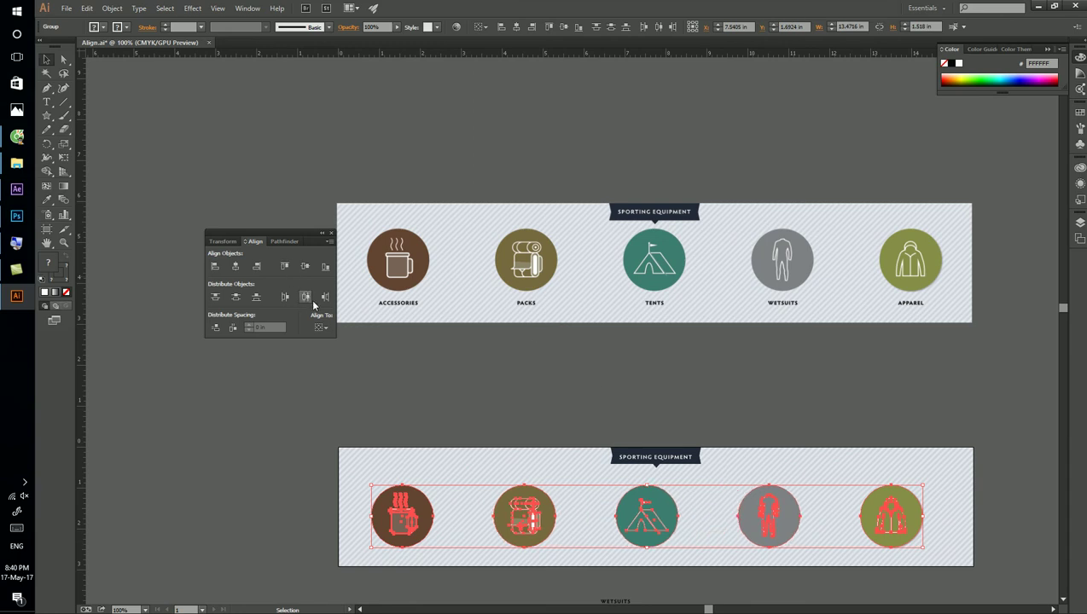
click(801, 512)
drag(891, 516, 843, 517)
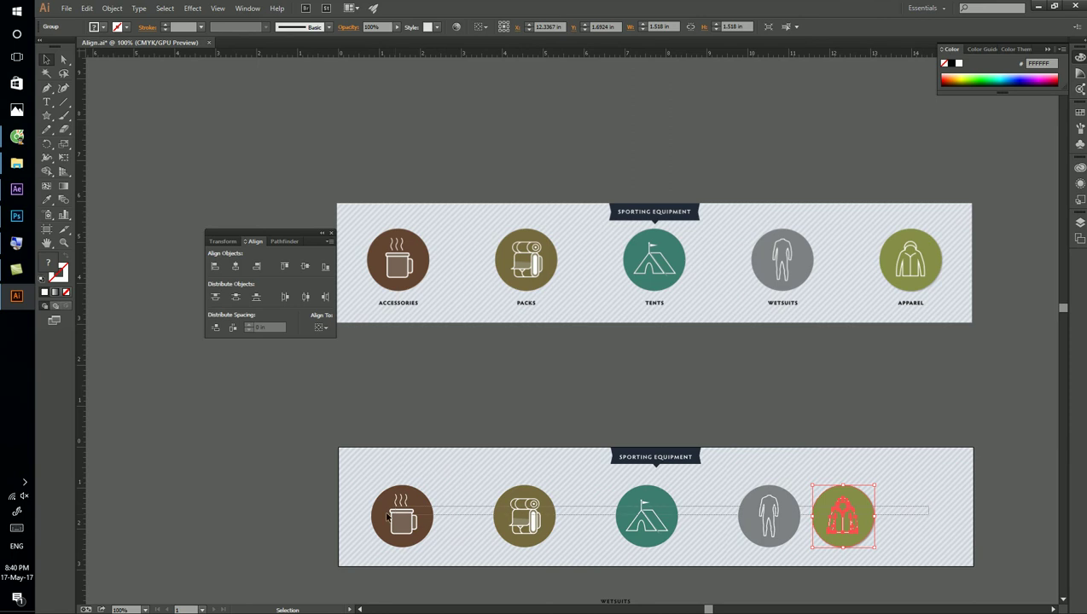
drag(388, 516, 384, 520)
click(306, 297)
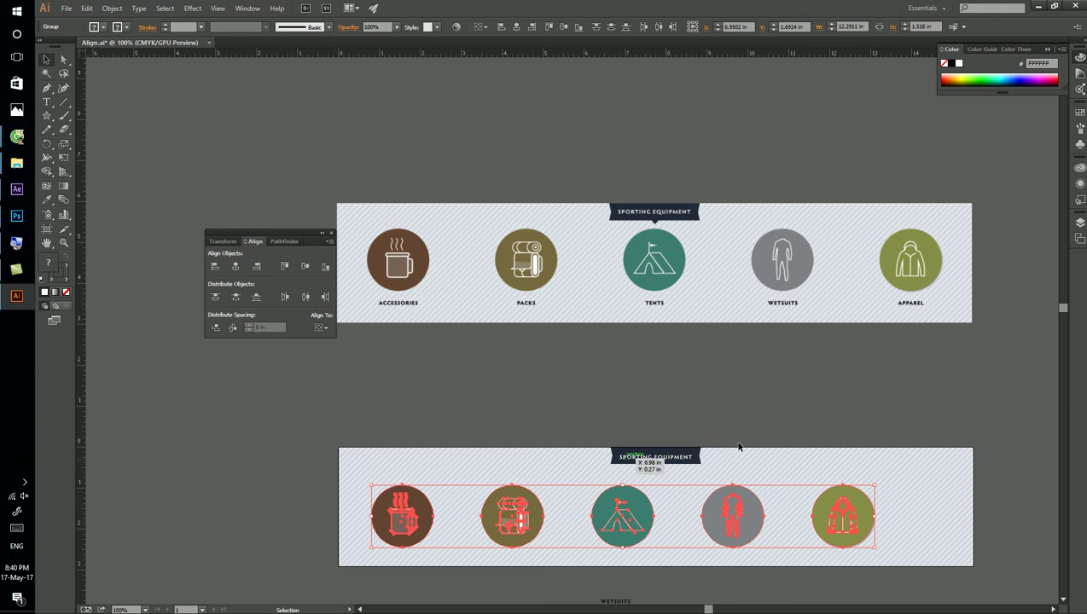
click(801, 512)
mouse_move(854, 514)
mouse_down()
mouse_move(891, 514)
mouse_move(380, 534)
mouse_up()
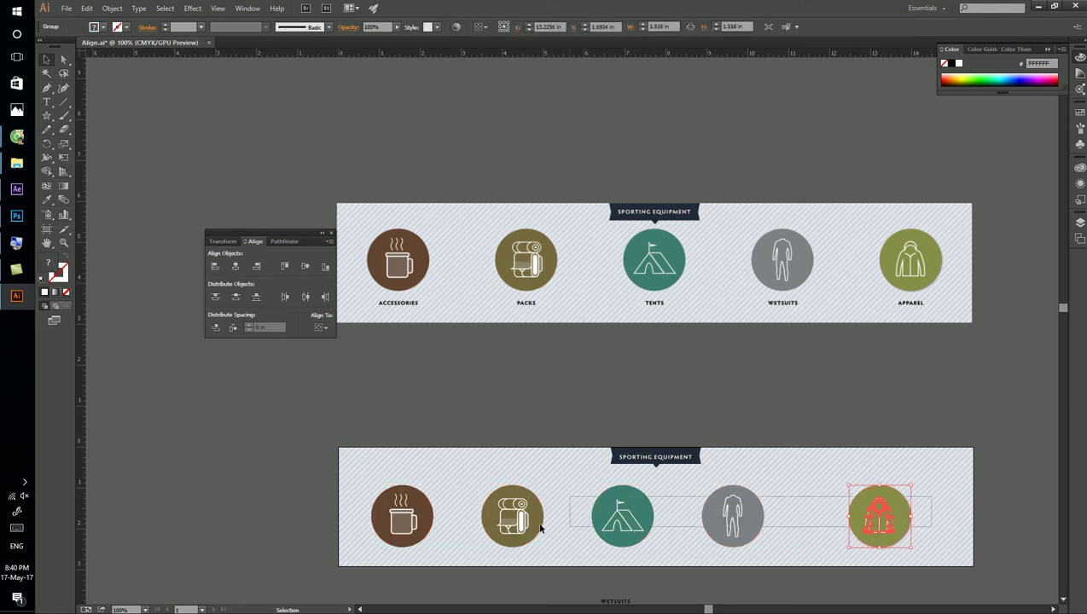
click(309, 296)
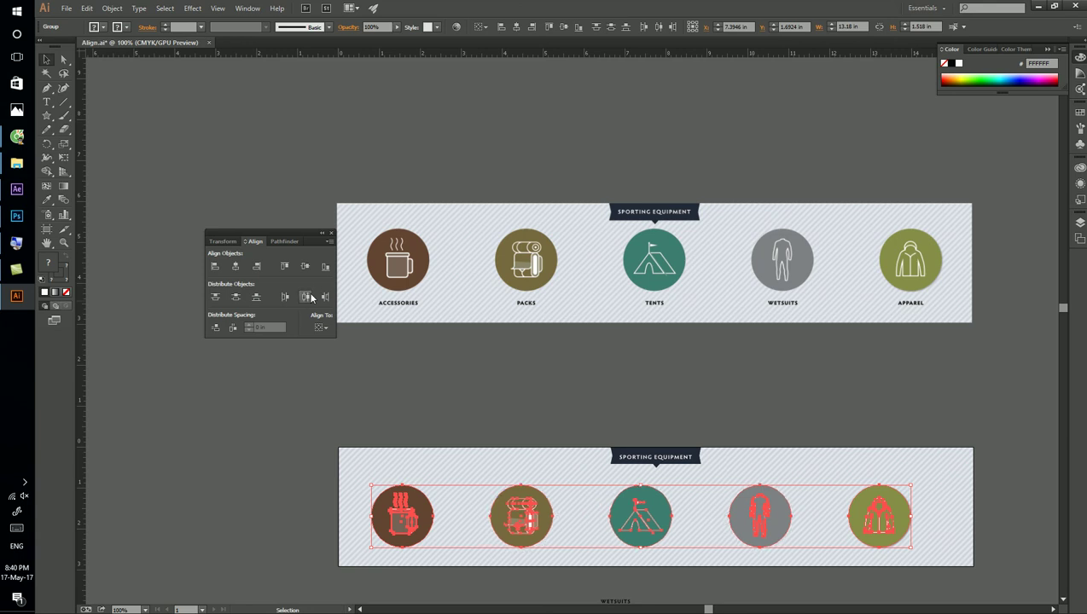
drag(527, 522, 545, 515)
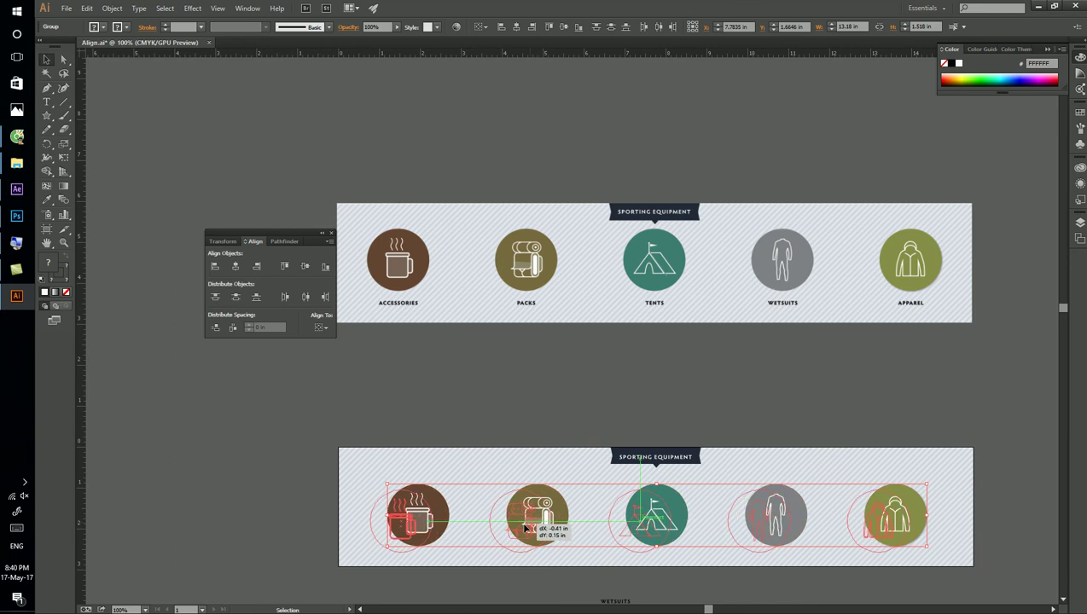
drag(546, 515, 538, 535)
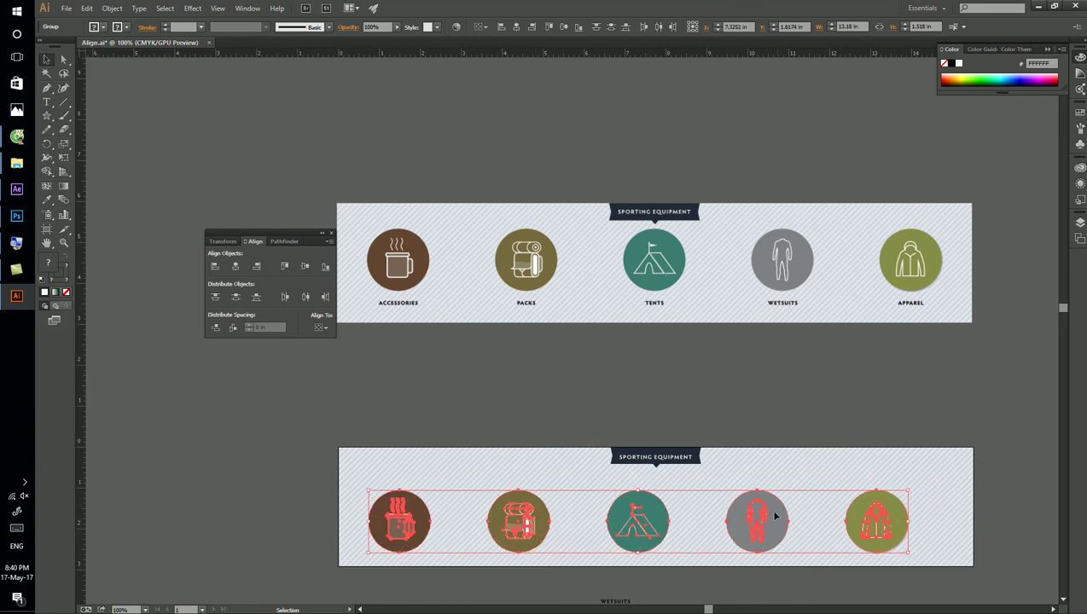
drag(632, 539, 644, 522)
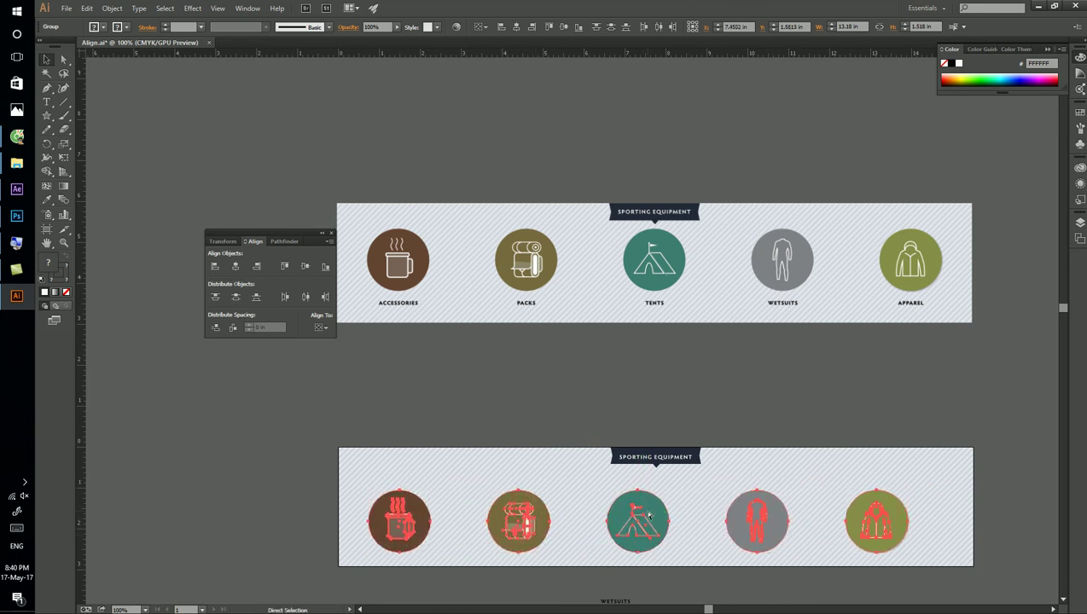
Reselect the icon group and lift the row to sit just above the lower banner.
key(a)
key(v)
click(723, 408)
mouse_move(631, 519)
mouse_down()
mouse_move(637, 536)
mouse_move(657, 489)
mouse_move(652, 499)
mouse_up()
key(ctrl+z)
key(a)
key(v)
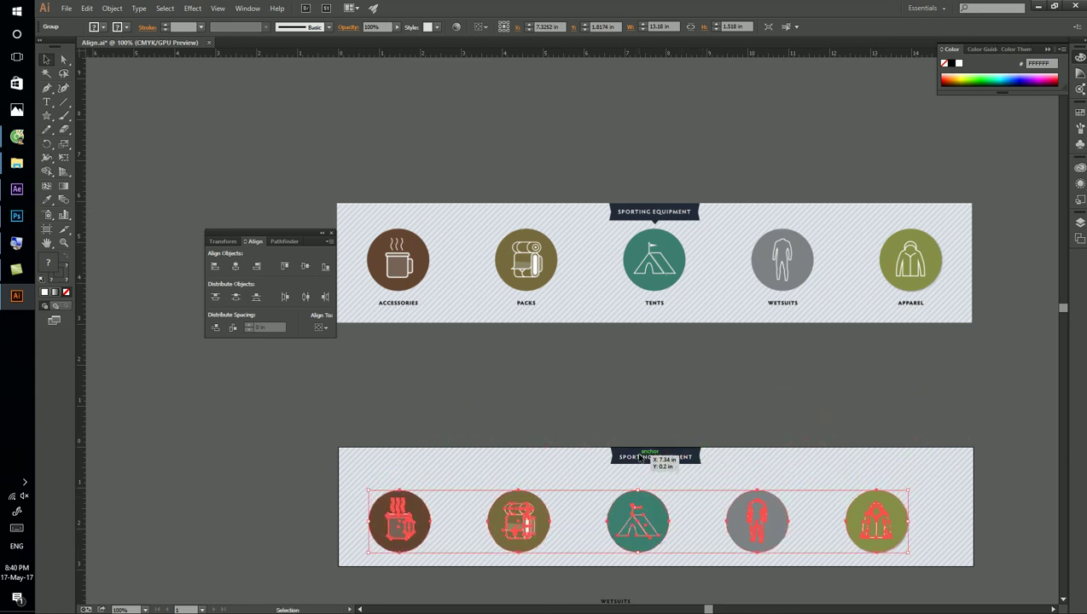
drag(639, 493, 725, 389)
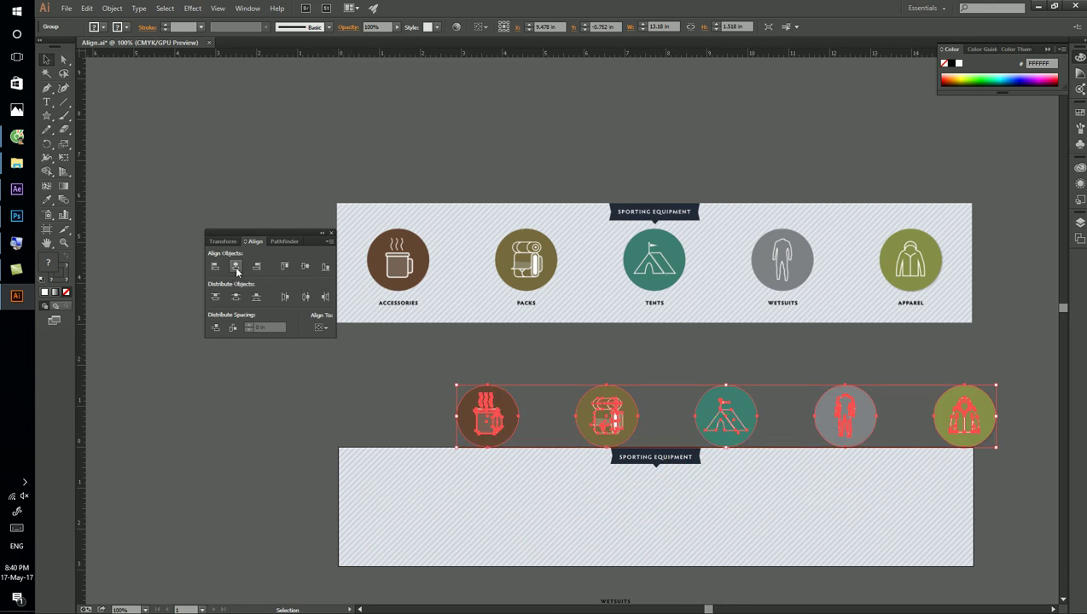
Set Align To Artboard and centre the icon row horizontally and vertically on the lower banner.
click(321, 327)
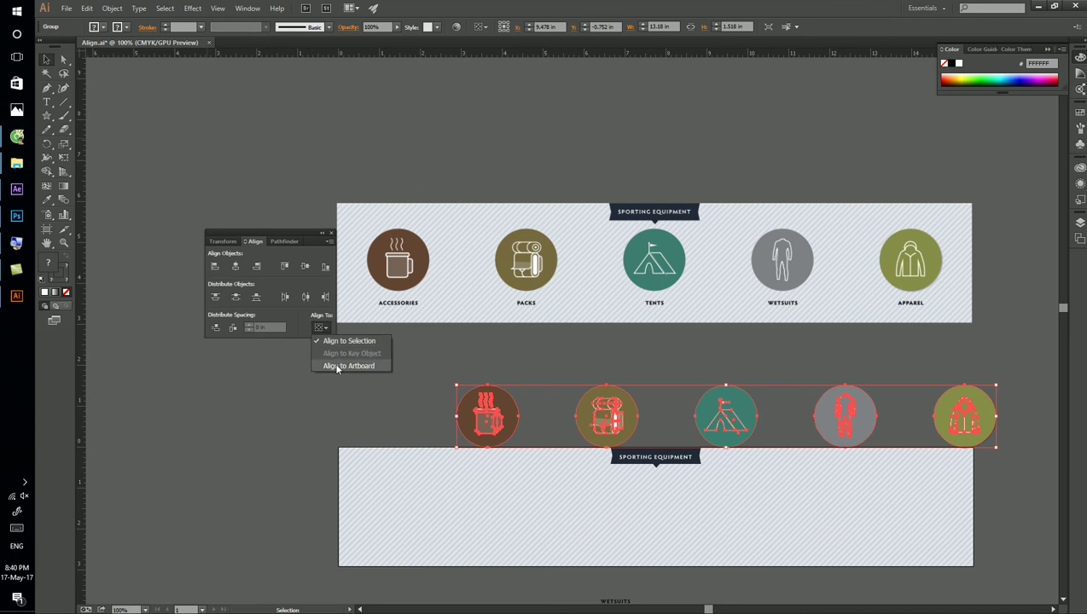
click(337, 366)
click(235, 267)
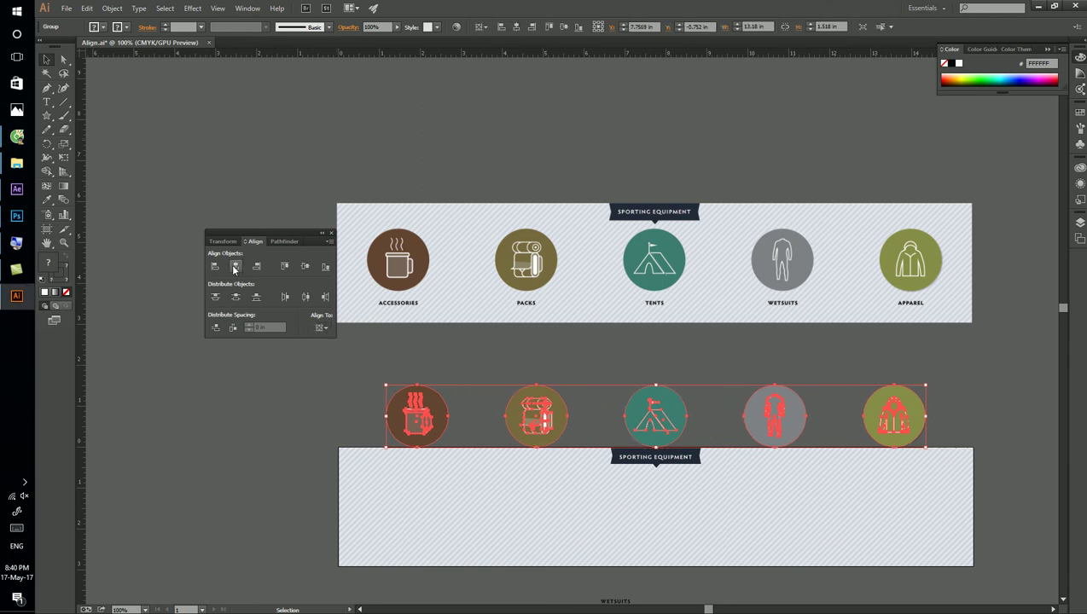
click(306, 269)
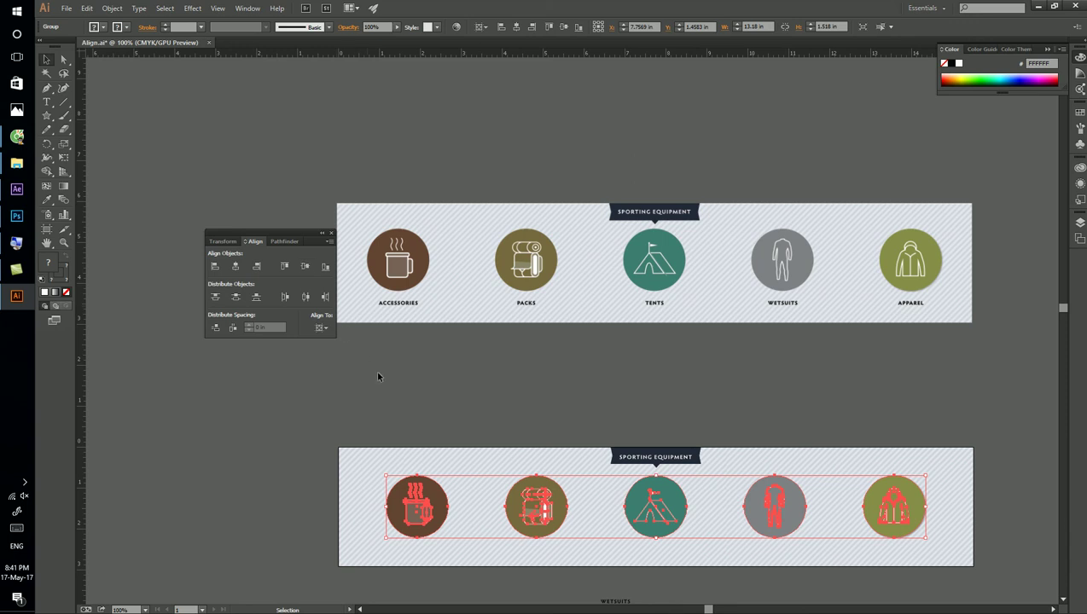
click(500, 418)
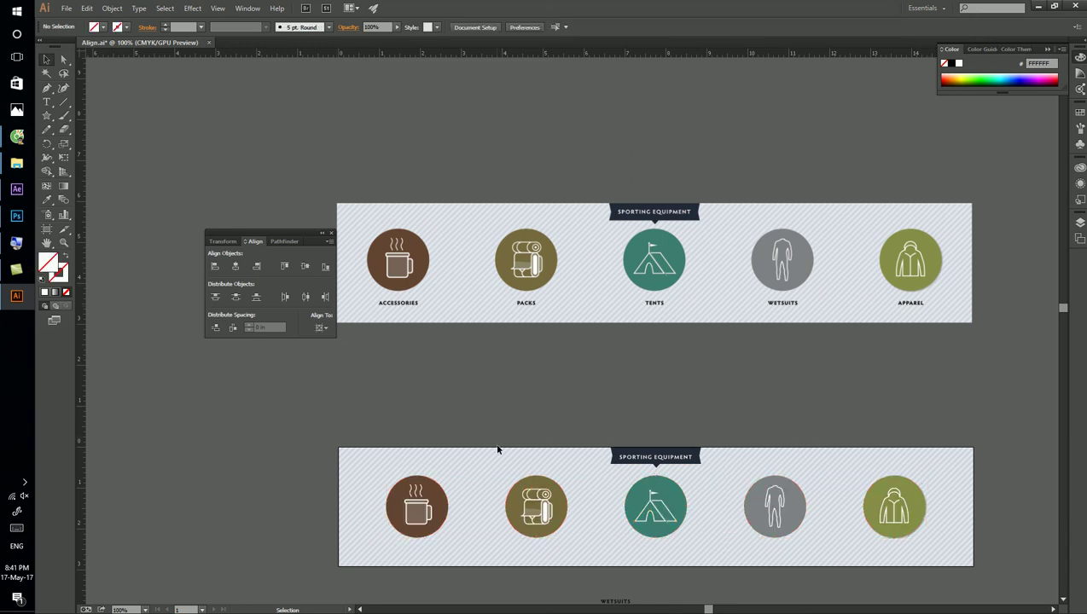
scroll(499, 440, down, 3)
scroll(373, 421, down, 3)
Move the loose category labels beneath the icons and shift the PACKS label right.
drag(716, 567, 299, 389)
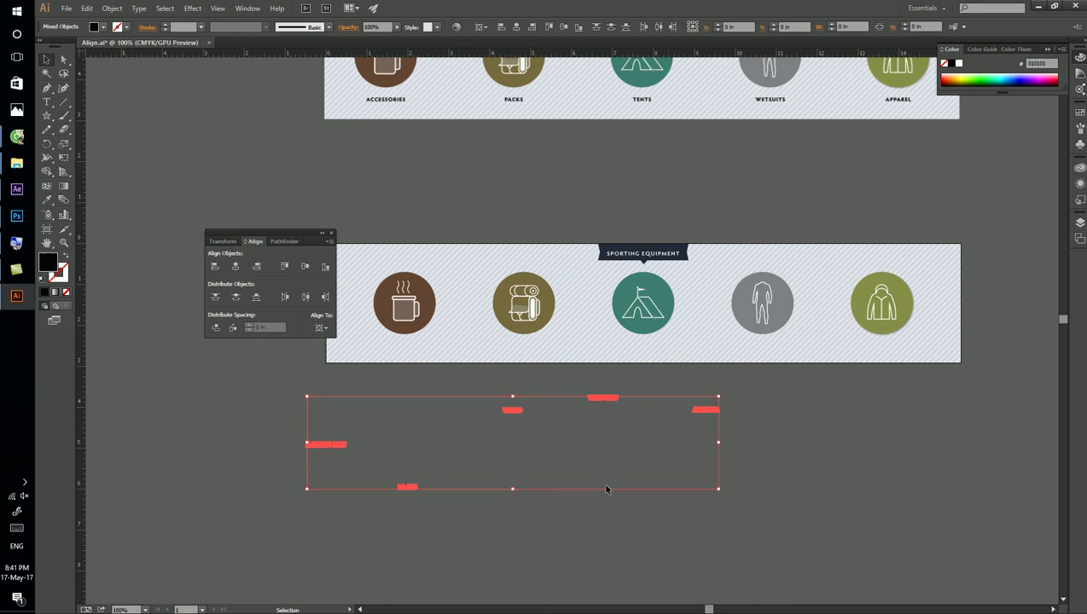
click(306, 266)
drag(408, 306, 482, 357)
click(473, 431)
scroll(468, 511, up, 3)
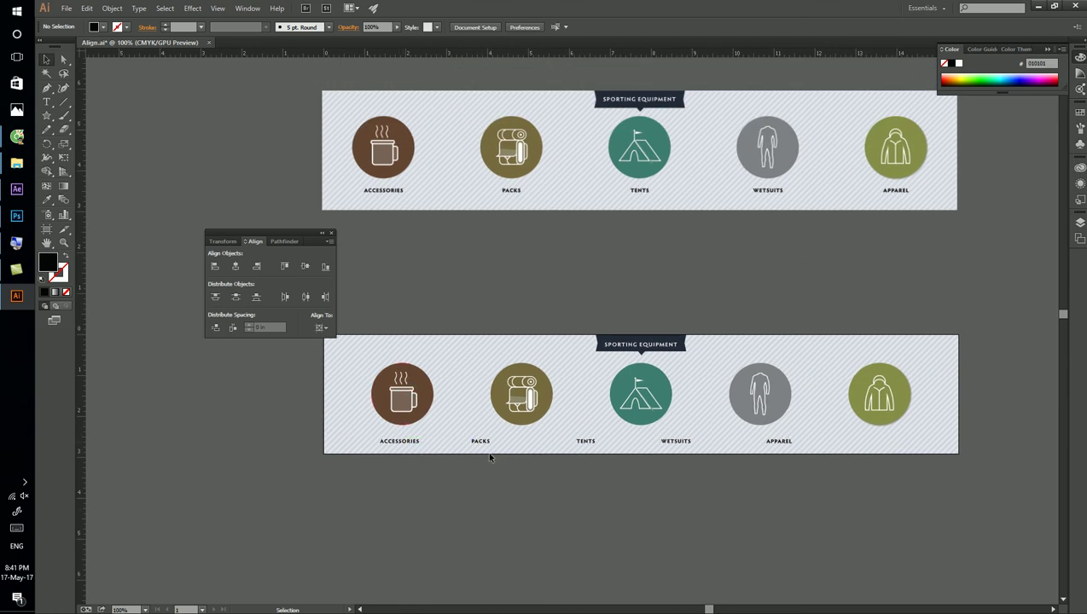
alt+scroll(489, 457, up, 2)
drag(478, 435, 557, 433)
click(495, 501)
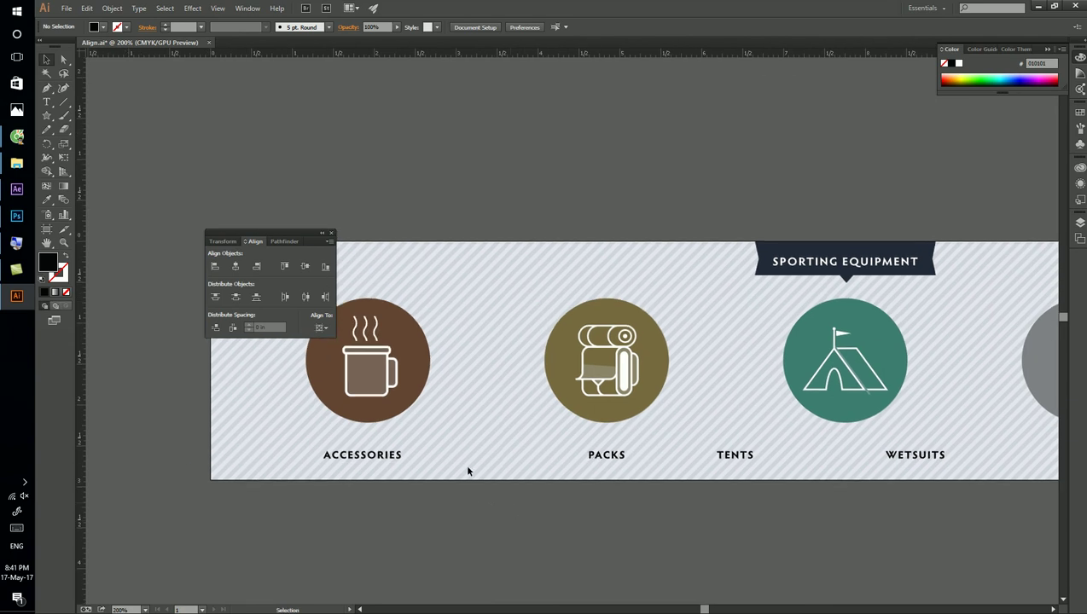
Ungroup the row of circle icons.
click(406, 403)
right_click(402, 396)
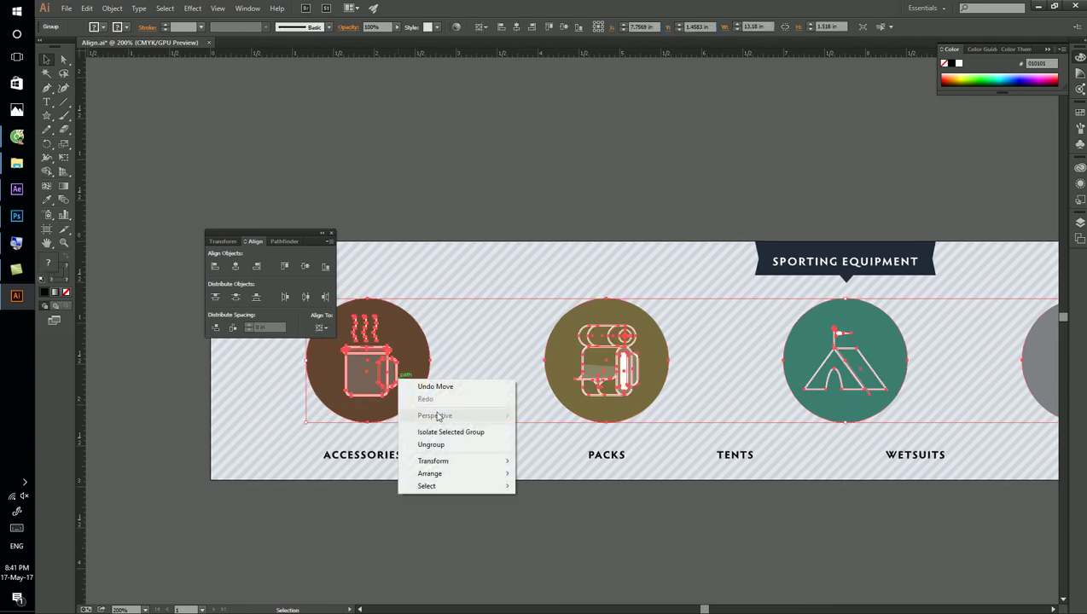
click(427, 444)
click(439, 544)
Centre the ACCESSORIES label horizontally under the mug icon.
drag(451, 516, 536, 526)
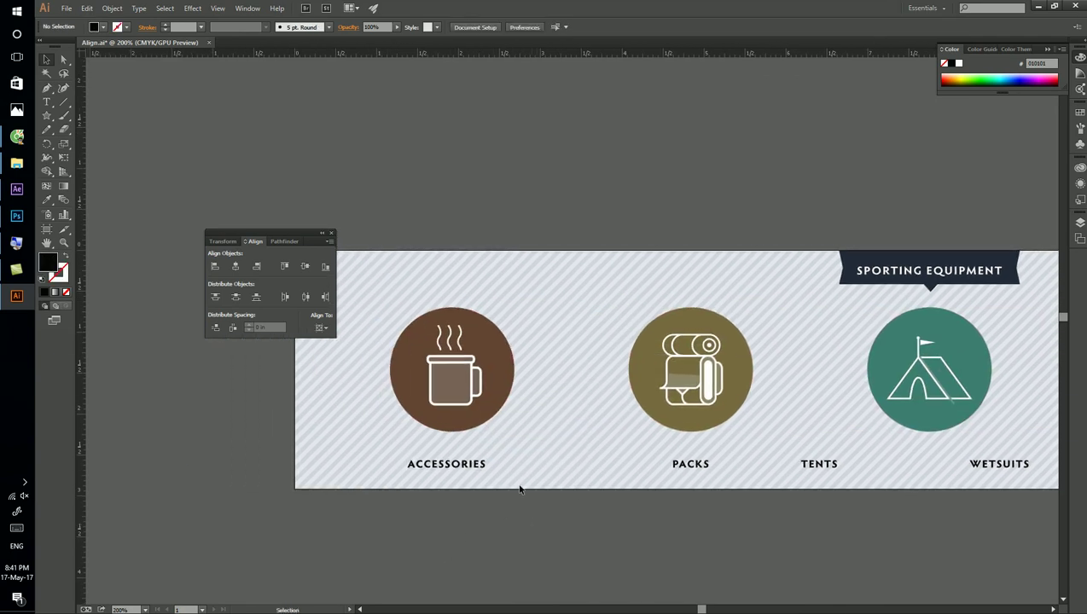
click(506, 346)
drag(457, 467, 400, 468)
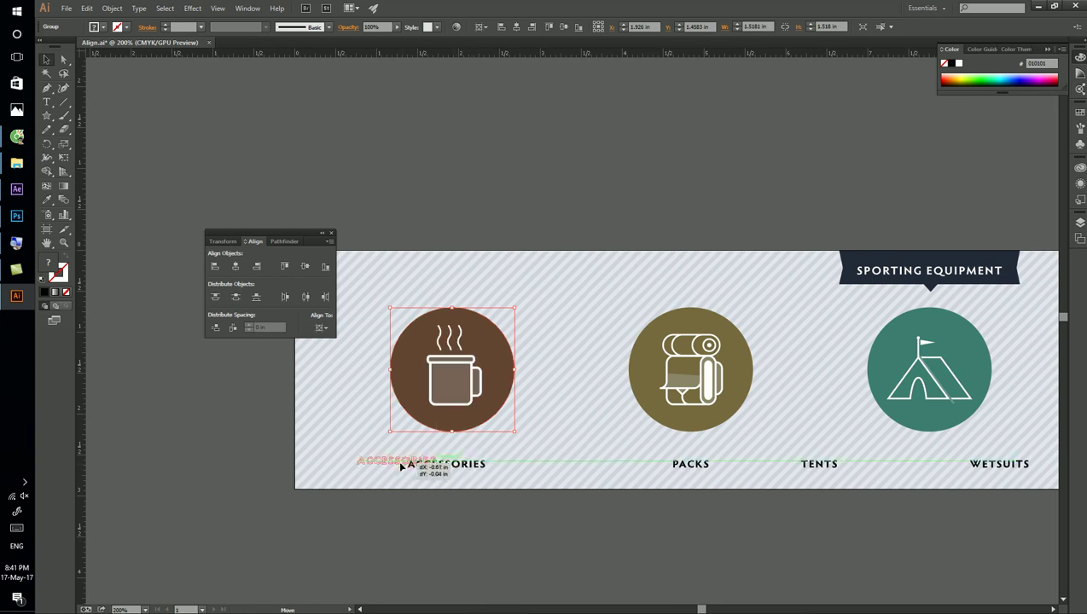
click(551, 354)
drag(543, 329, 336, 485)
drag(532, 299, 363, 491)
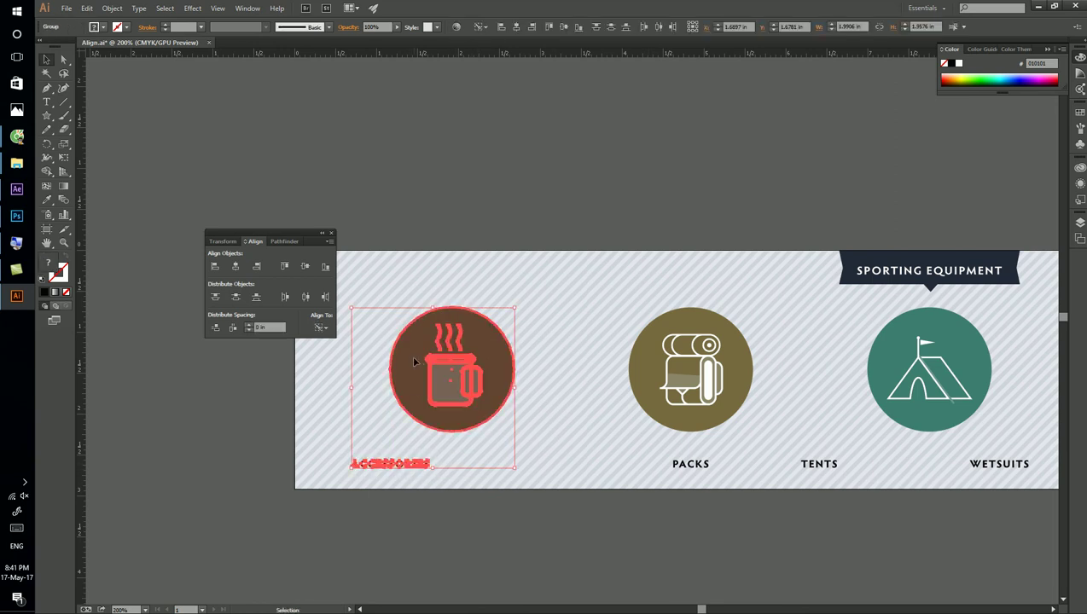
click(236, 266)
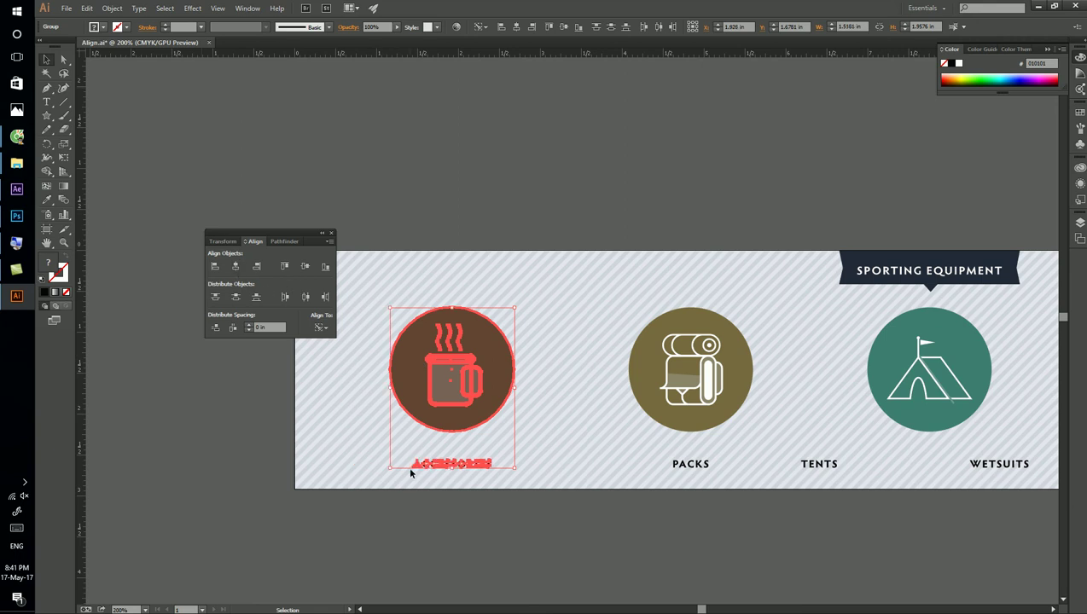
click(478, 494)
Centre the TENTS label horizontally under the tent circle.
drag(598, 551, 498, 523)
drag(643, 522, 467, 287)
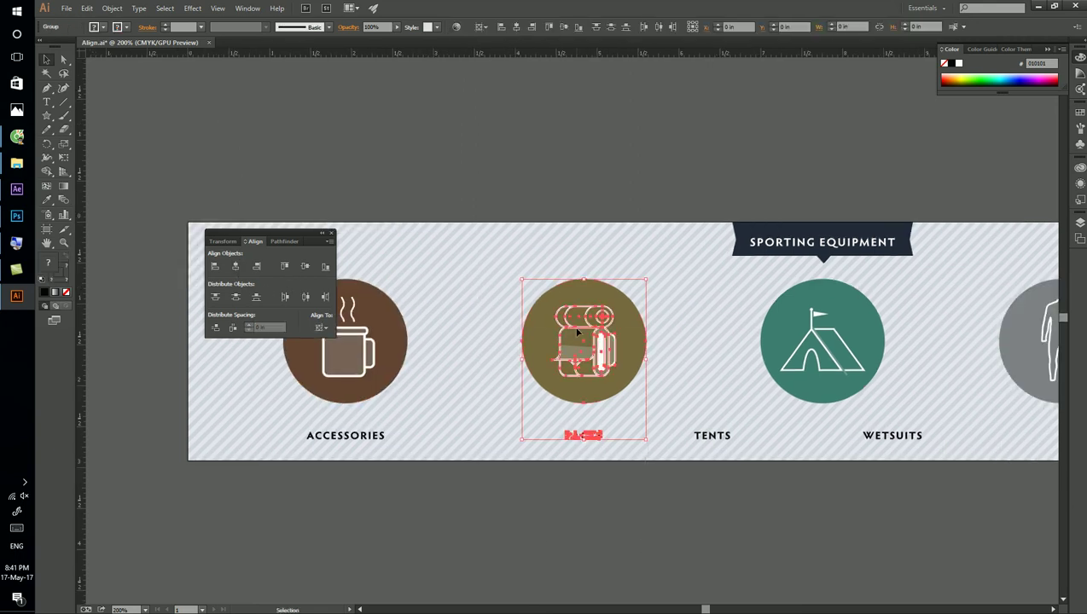
drag(738, 485, 557, 451)
click(509, 279)
drag(510, 279, 636, 327)
click(235, 266)
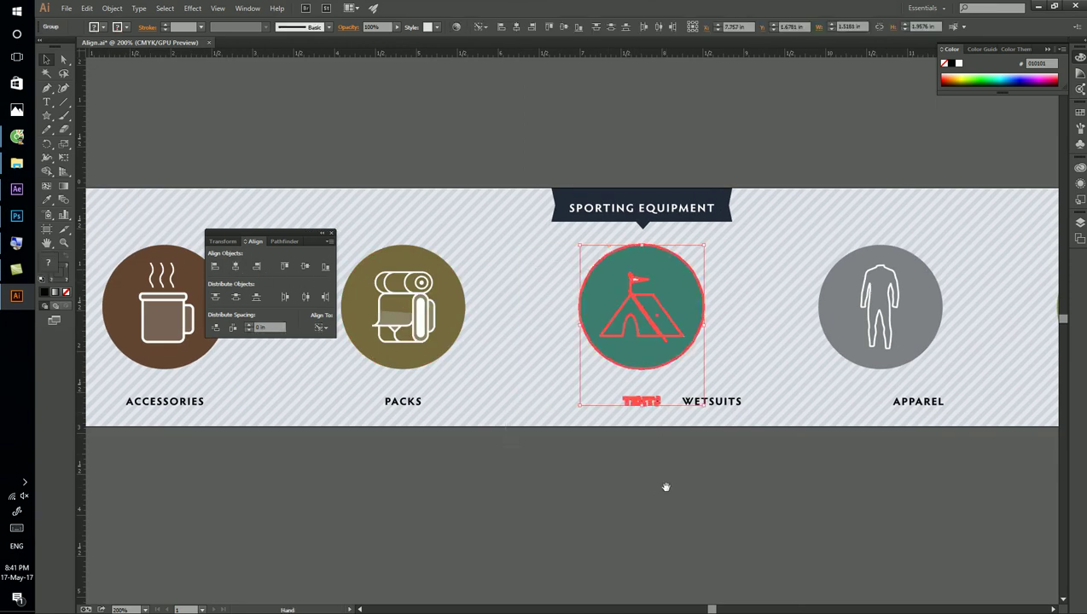
Centre the WETSUITS label under the wetsuit icon, using the icon as key object.
drag(667, 485, 575, 507)
mouse_move(573, 469)
mouse_down()
mouse_move(729, 320)
mouse_move(721, 308)
mouse_up()
click(595, 408)
click(628, 424)
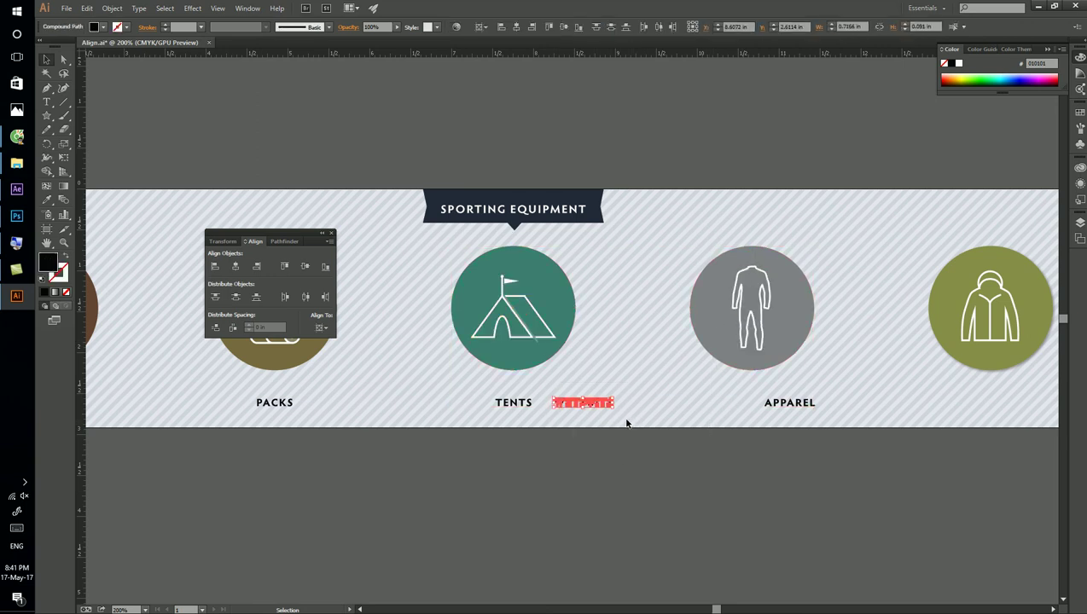
scroll(608, 437, up, 2)
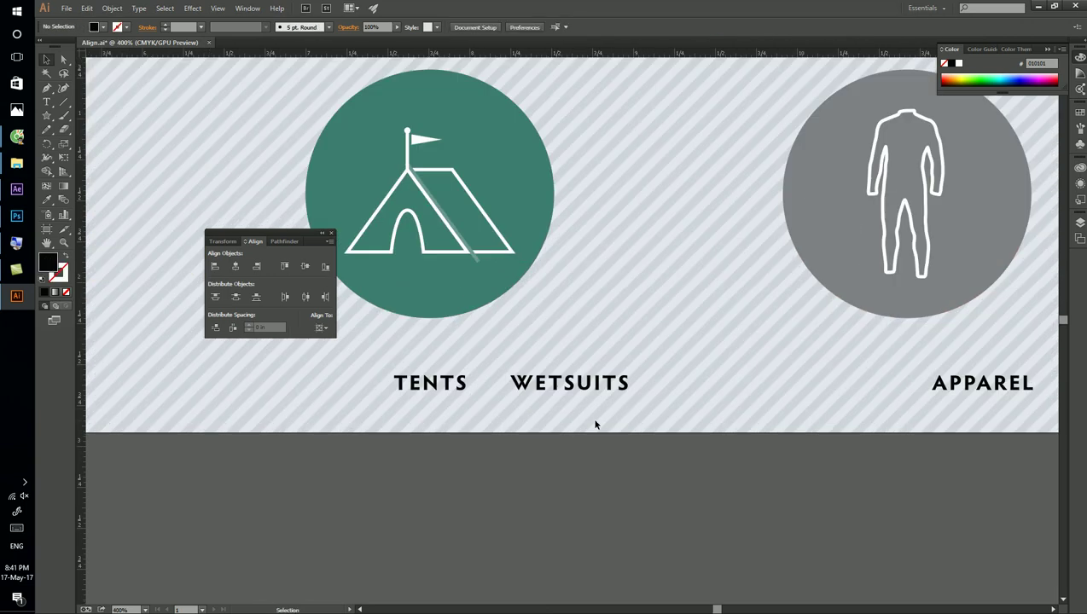
scroll(618, 424, down, 1)
scroll(605, 444, up, 2)
shift+click(663, 360)
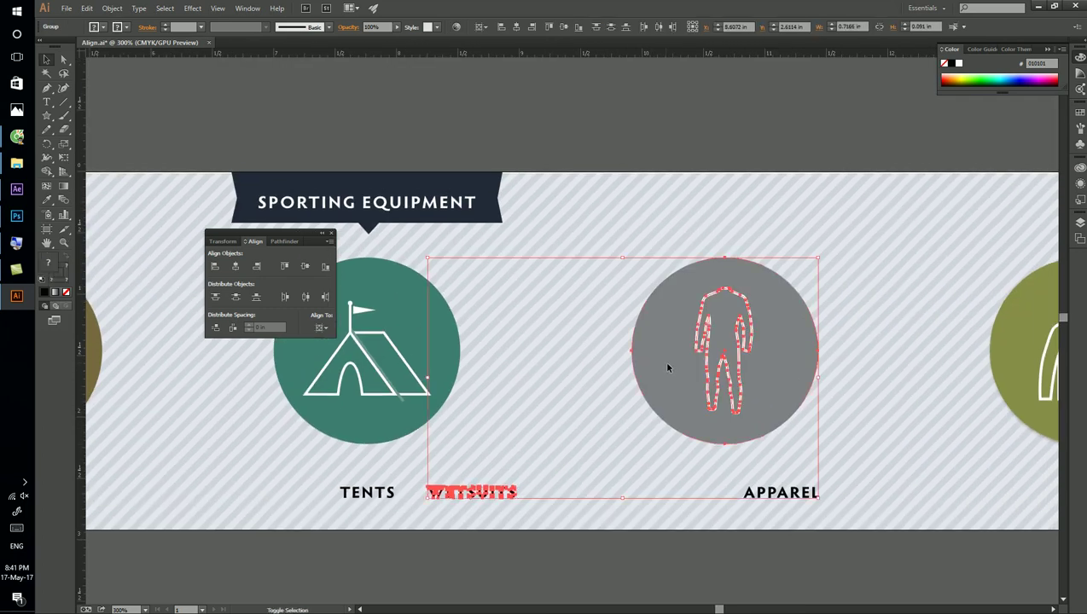
click(257, 296)
scroll(488, 408, down, 3)
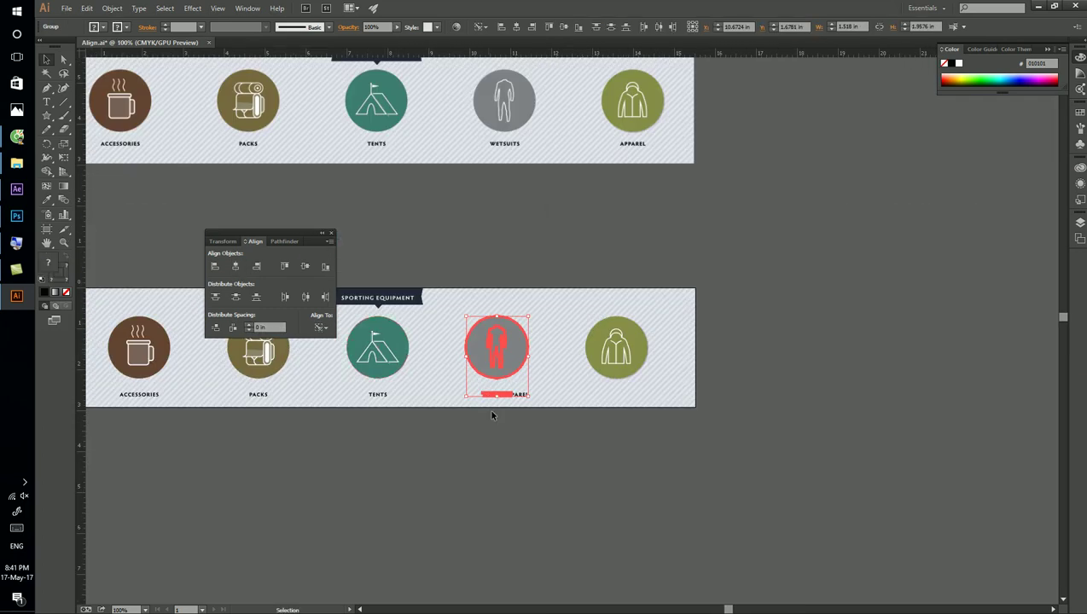
scroll(489, 436, up, 2)
Centre the APPAREL label under the jacket icon, using the jacket as key object.
drag(459, 405, 512, 399)
shift+click(626, 314)
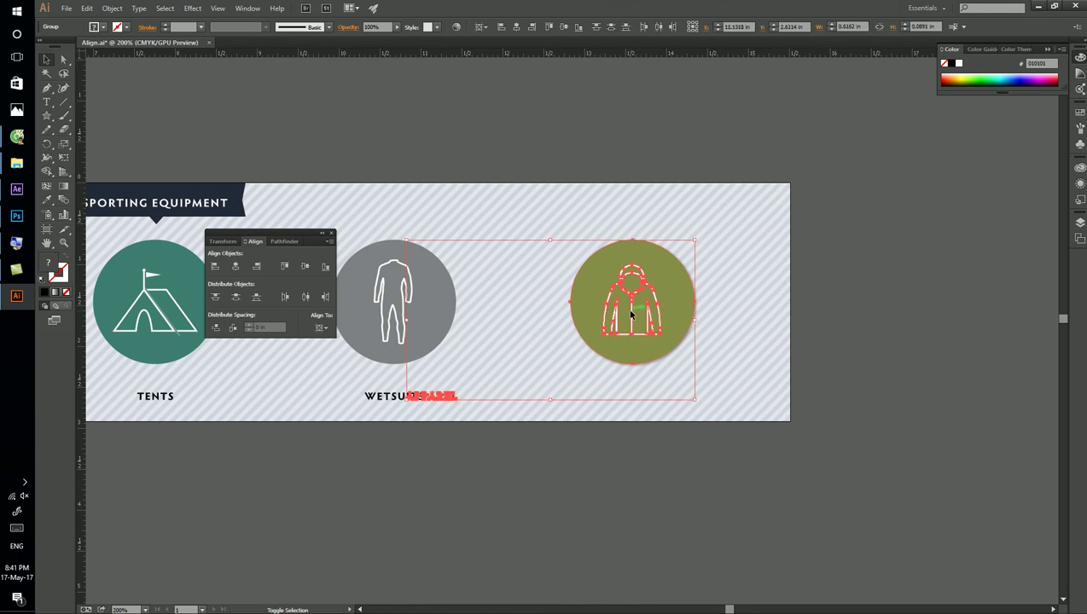
click(240, 267)
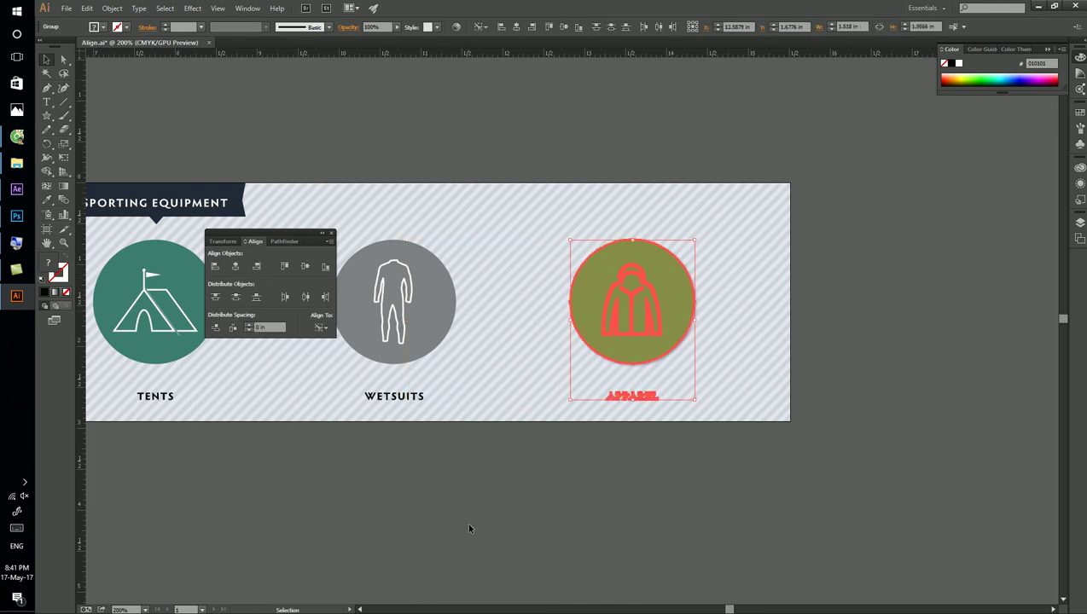
click(465, 521)
scroll(465, 521, down, 2)
drag(402, 501, 677, 484)
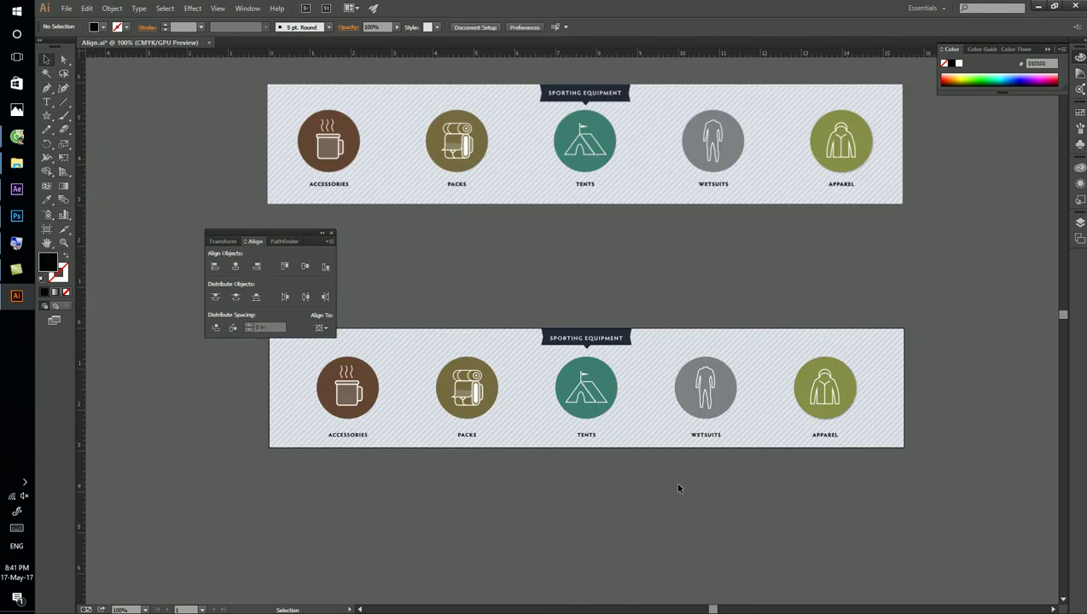
Select the wetsuit icon and label and undo the last two label edits.
scroll(644, 453, up, 2)
mouse_move(615, 457)
mouse_down()
mouse_move(639, 461)
mouse_move(590, 471)
mouse_up()
drag(764, 490, 662, 383)
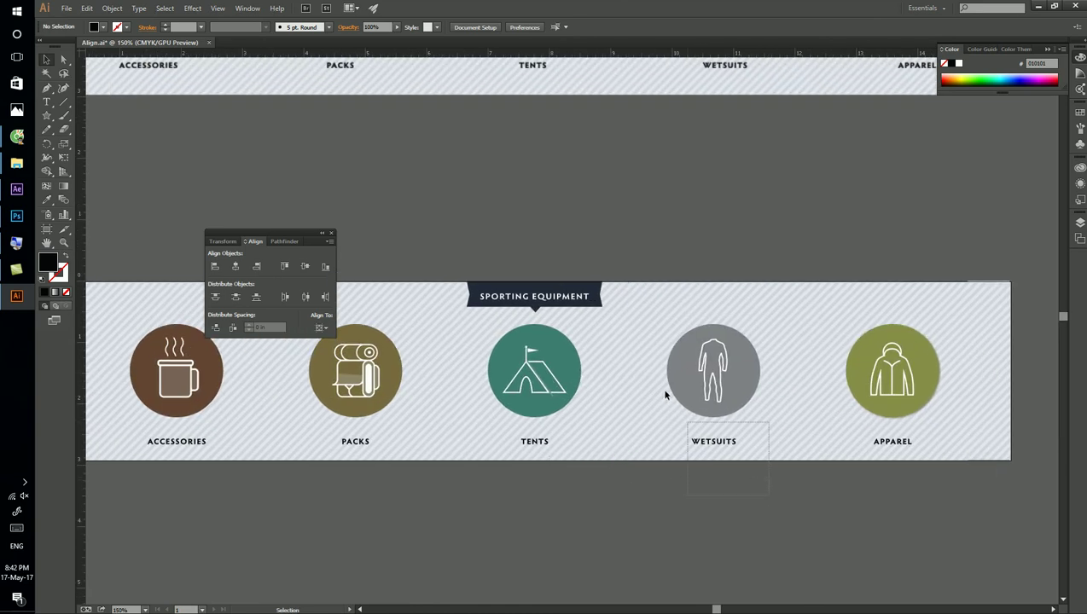
key(ctrl+z)
key(ctrl+z)
key(ctrl+z)
key(ctrl+z)
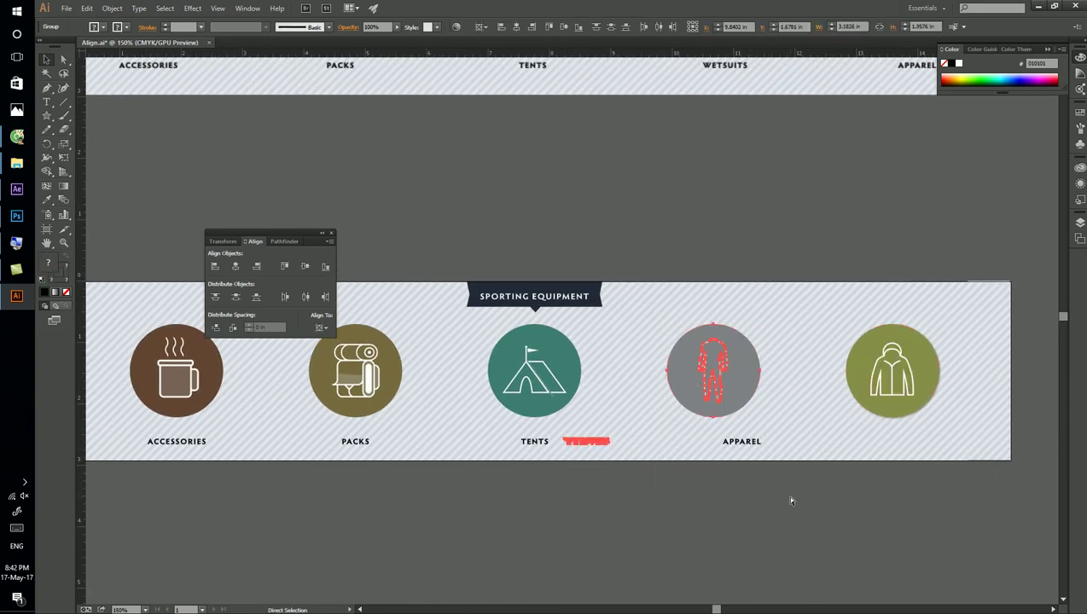
key(ctrl+z)
Select the APPAREL label with the jacket and switch Align To to Align to Selection.
drag(758, 438, 757, 442)
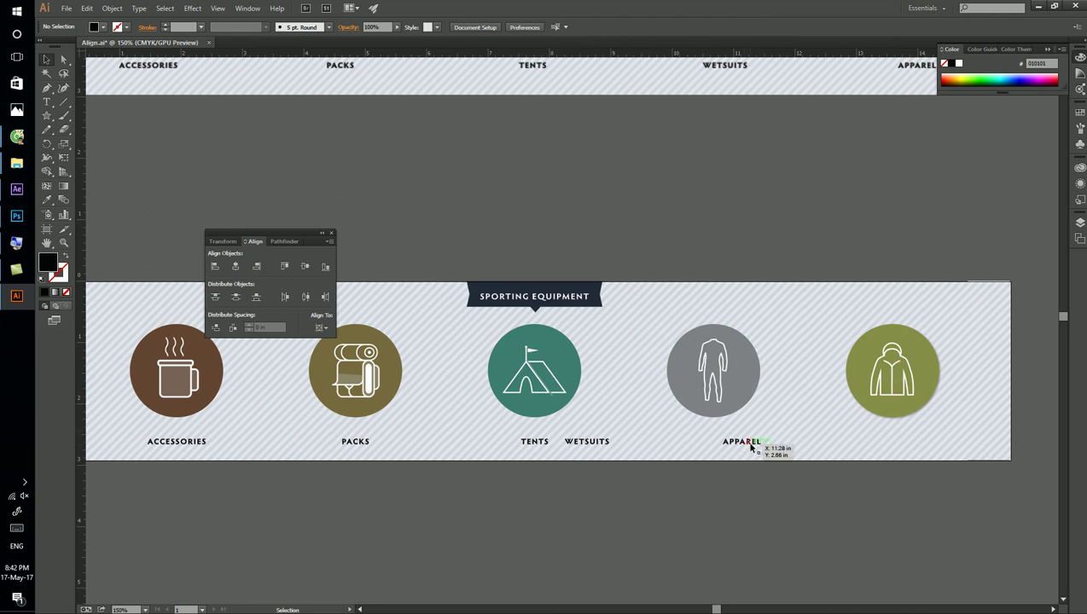
shift+click(897, 382)
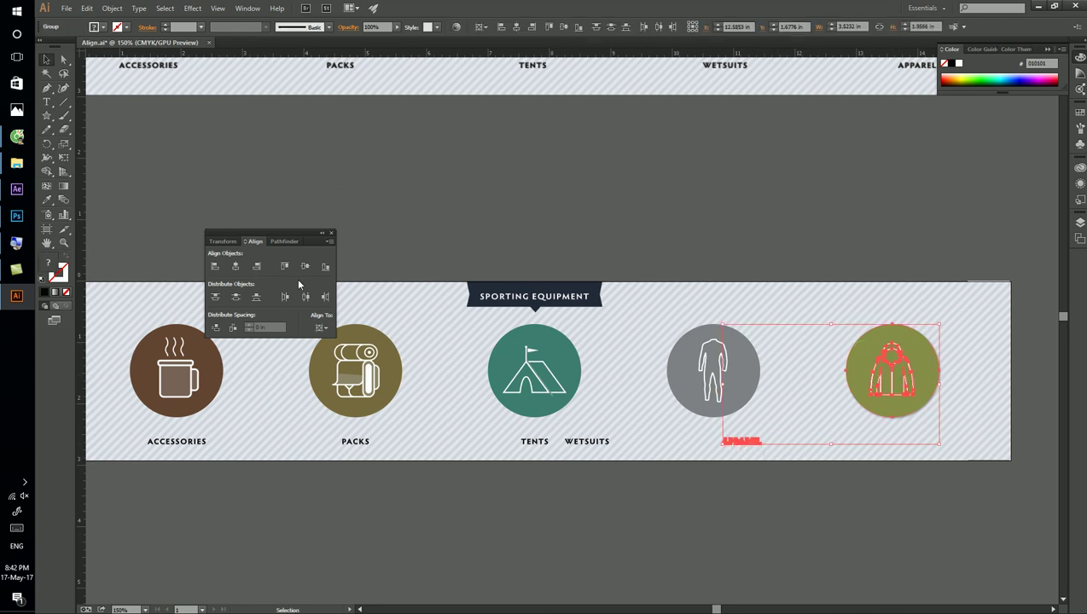
click(236, 266)
key(ctrl+z)
click(324, 330)
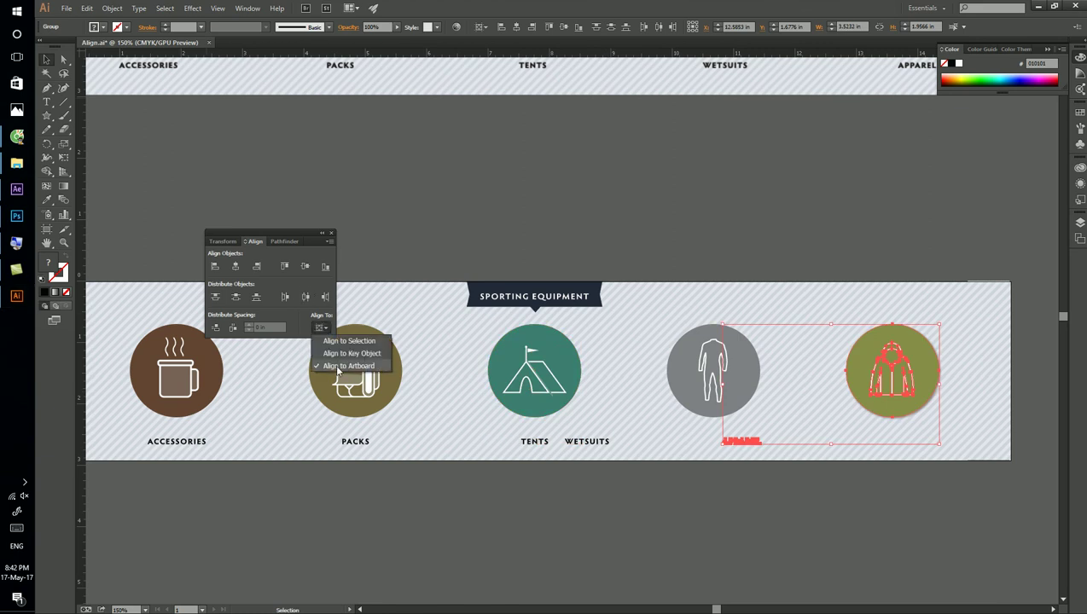
click(337, 342)
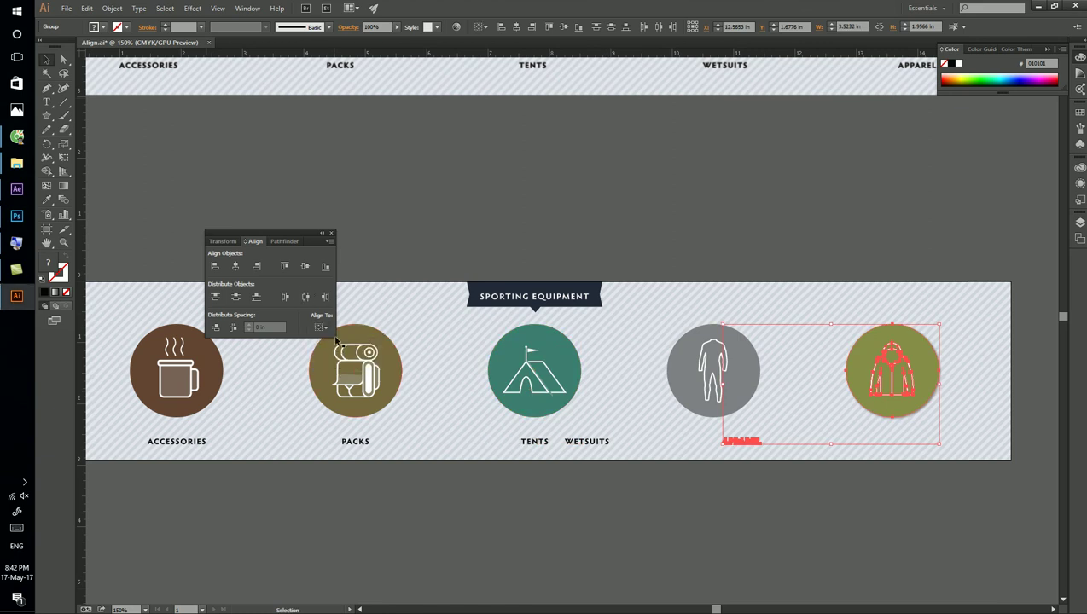
click(235, 267)
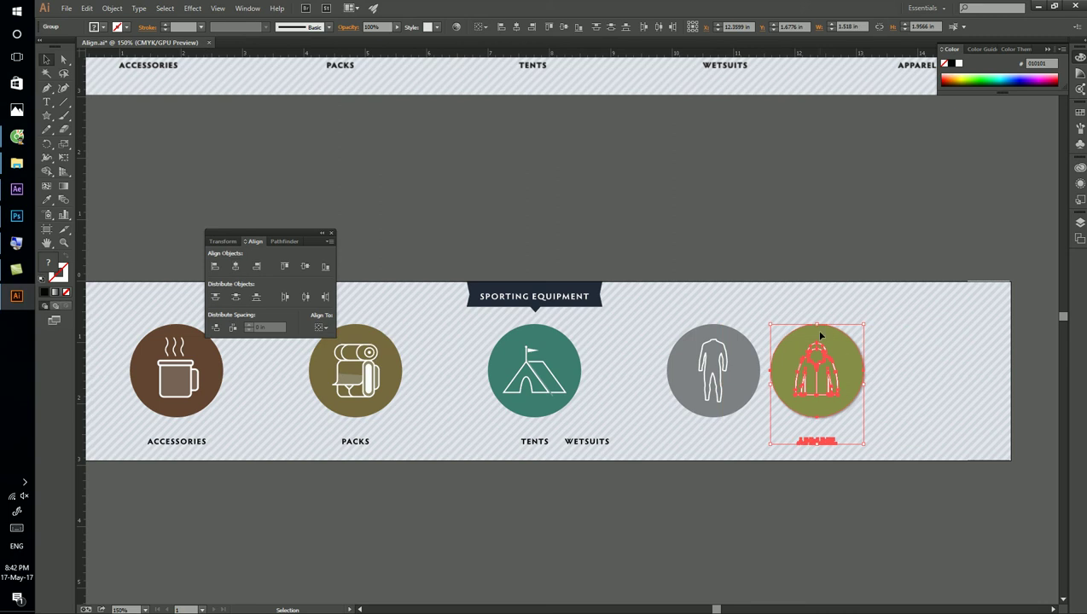
key(ctrl+z)
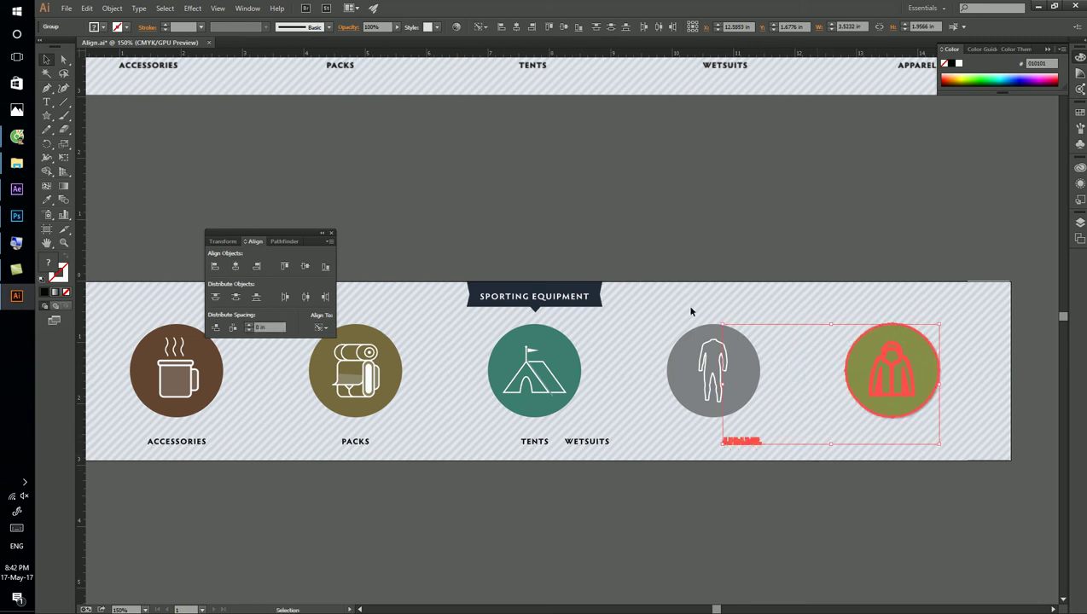
With the jacket as key object, centre the APPAREL label beneath it.
click(235, 266)
click(706, 526)
click(900, 372)
click(878, 492)
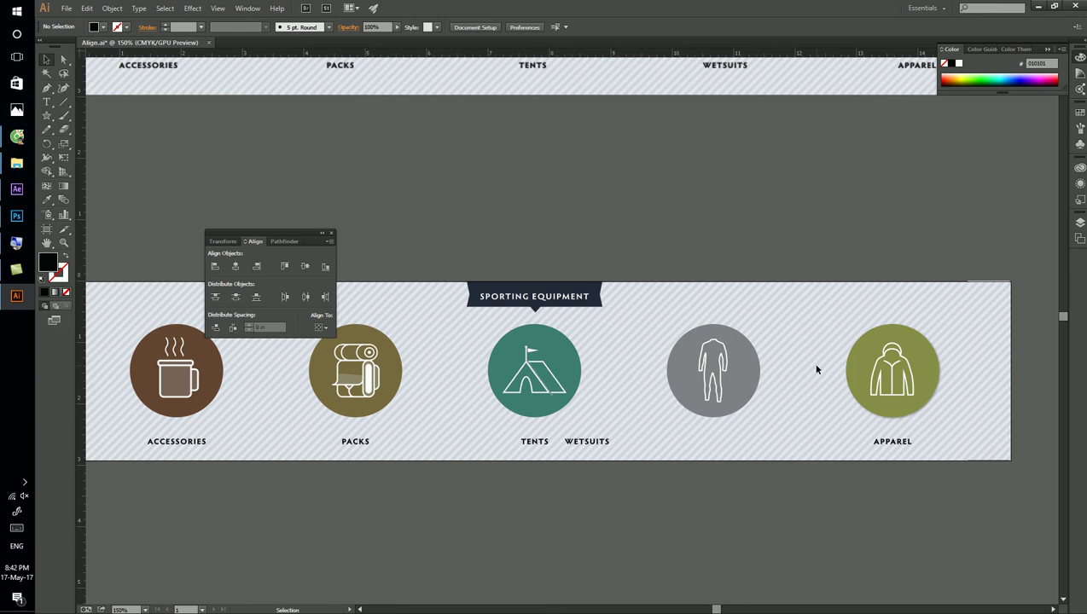
Deselect, zoom out to show both banners, and move the Align panel aside.
click(894, 379)
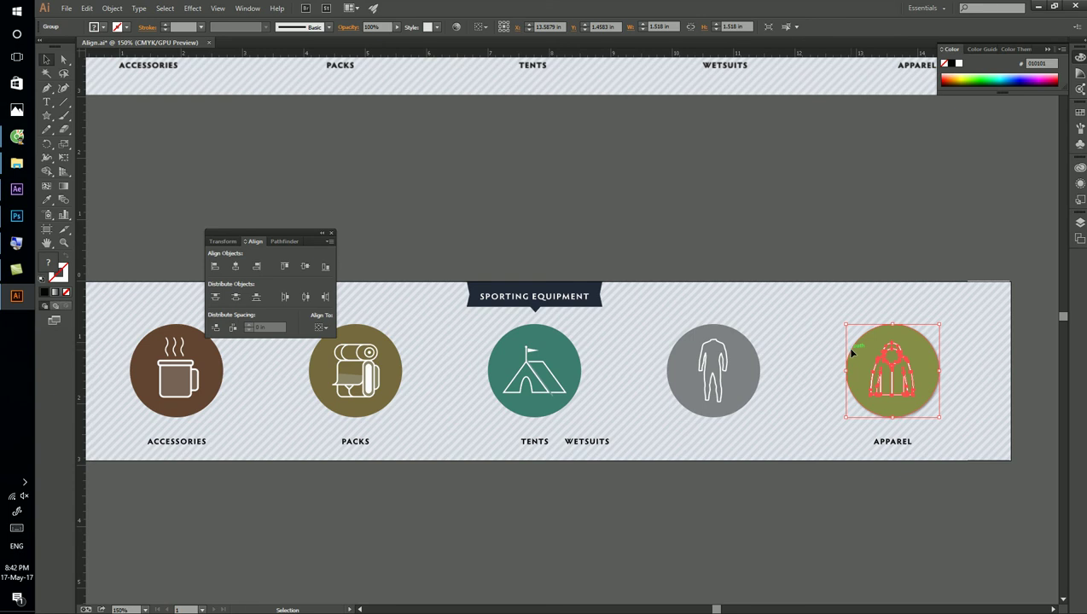
click(668, 294)
scroll(663, 288, down, 1)
scroll(663, 288, down, 1)
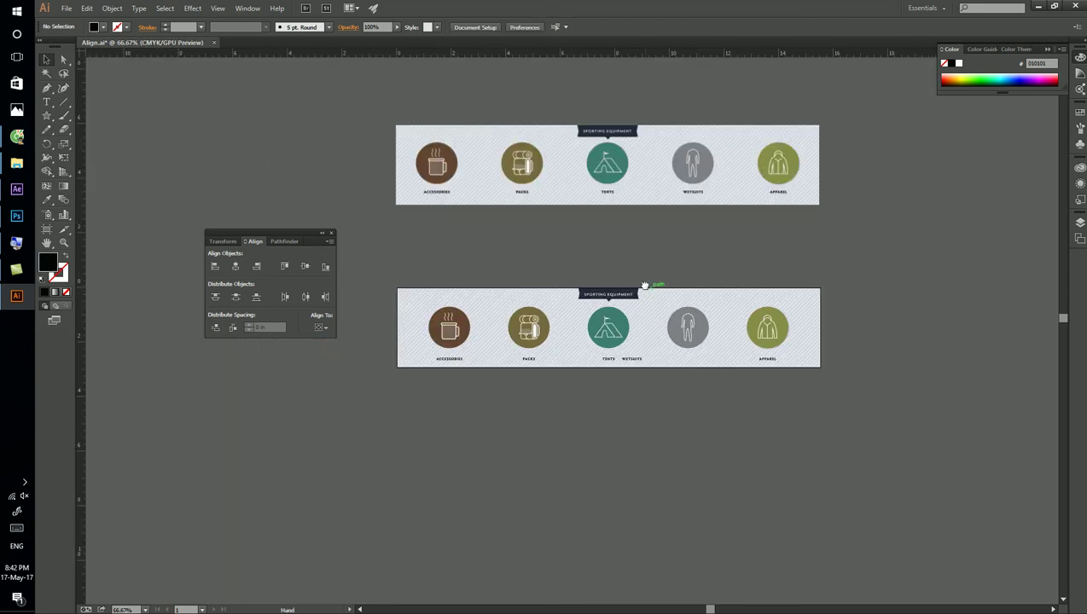
scroll(674, 281, up, 1)
drag(672, 280, 709, 321)
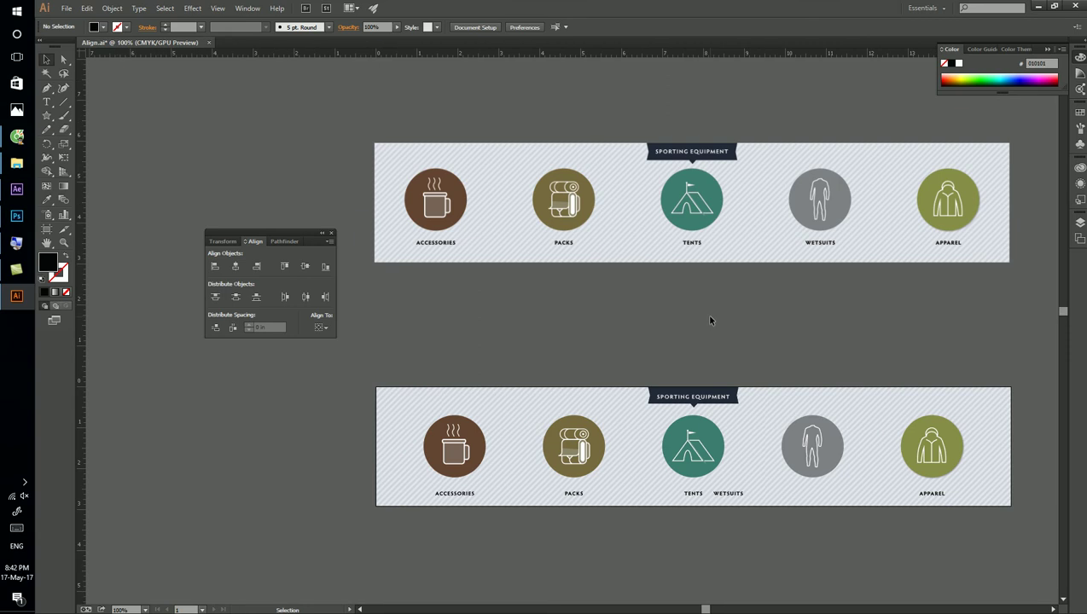
drag(275, 232, 216, 175)
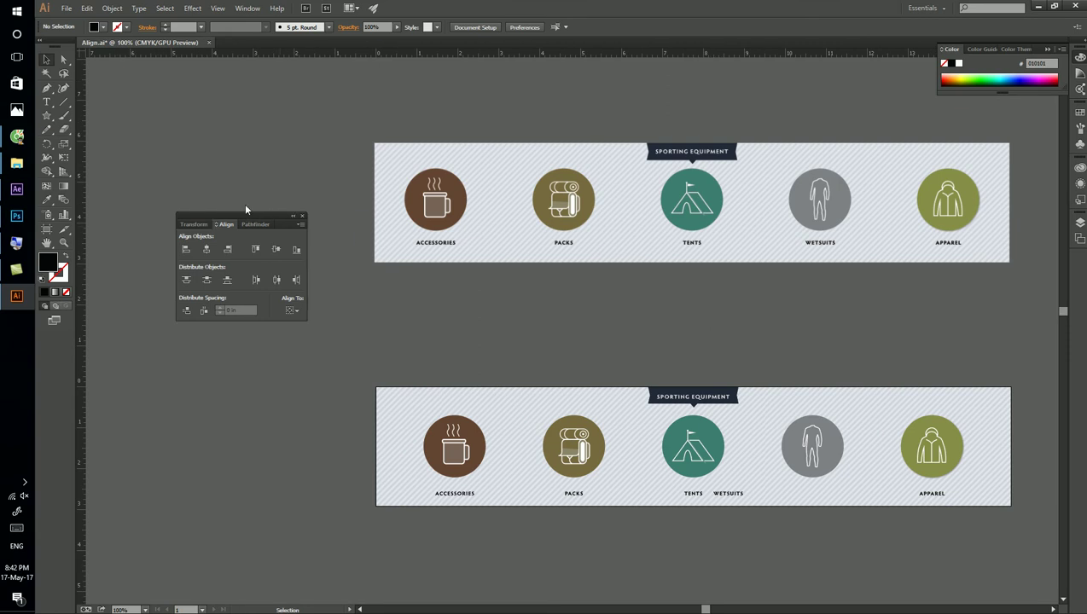
Bring up the File menu, ready to export.
click(66, 8)
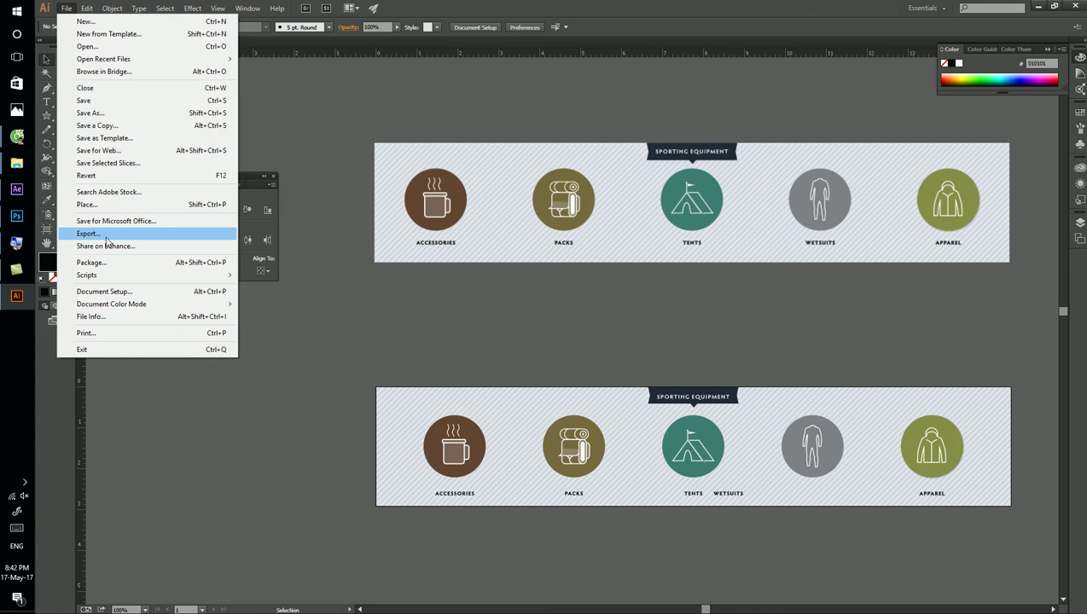
click(301, 323)
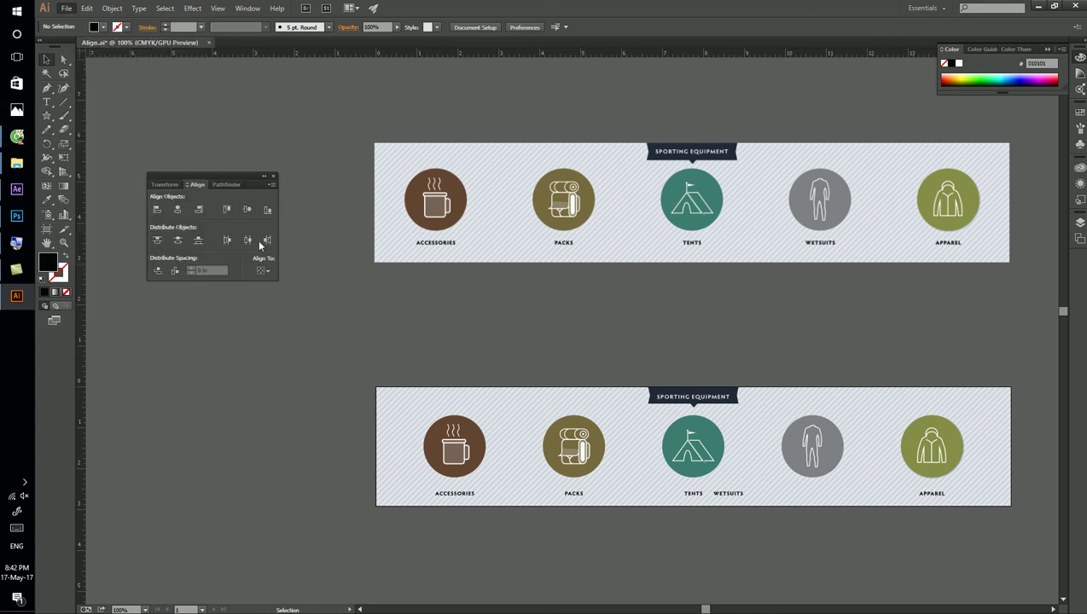
click(65, 7)
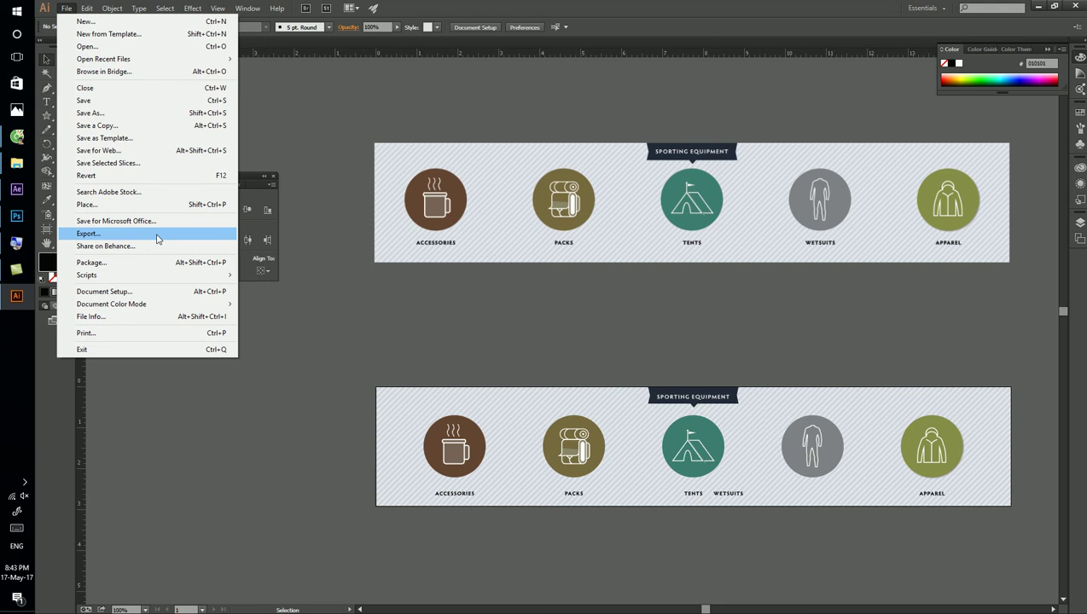
Set up a JPEG export of all artboards, then cancel it without exporting anything.
click(155, 235)
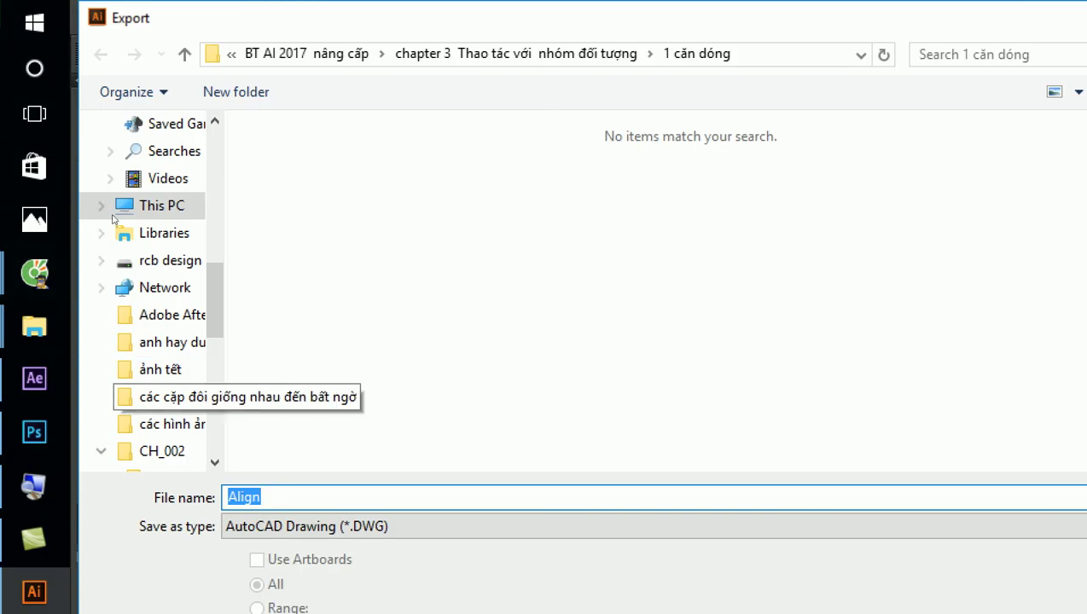
key(alt+Down)
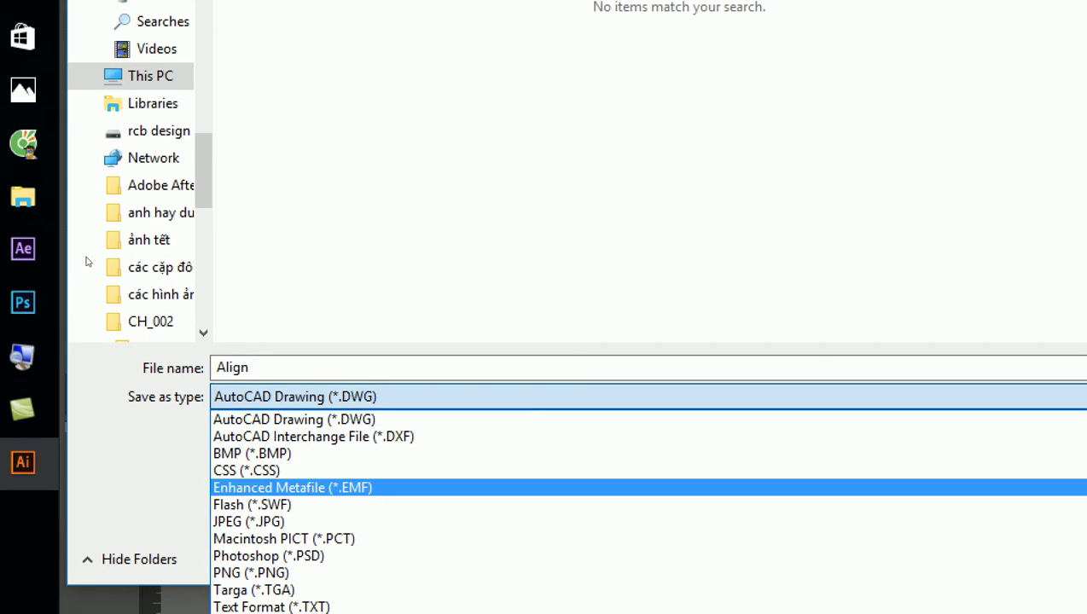
click(99, 271)
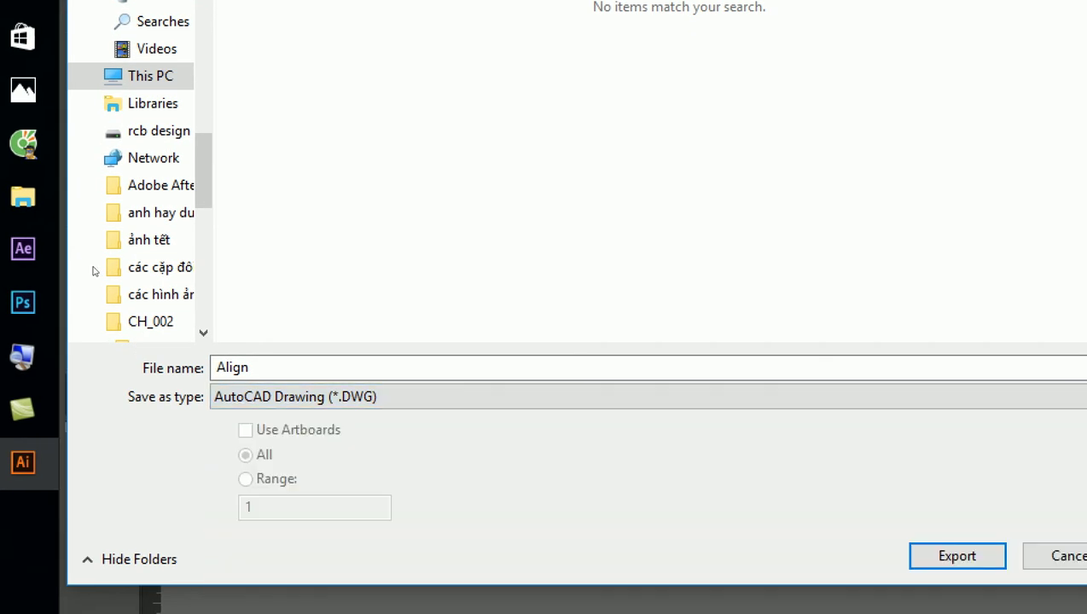
key(alt+t)
key(Down)
key(Down)
key(Down)
key(Down)
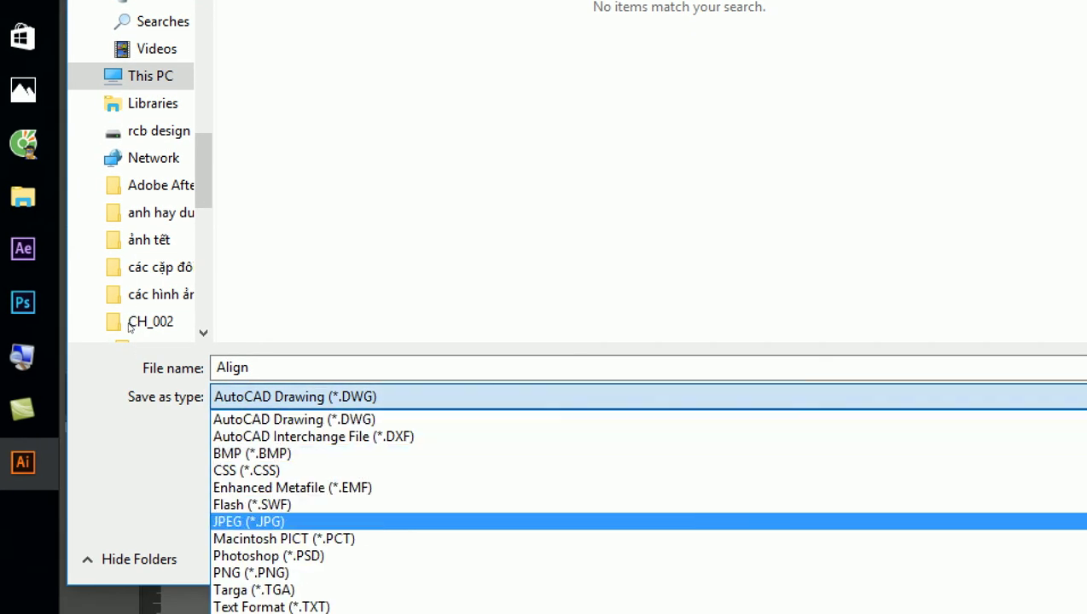
key(Return)
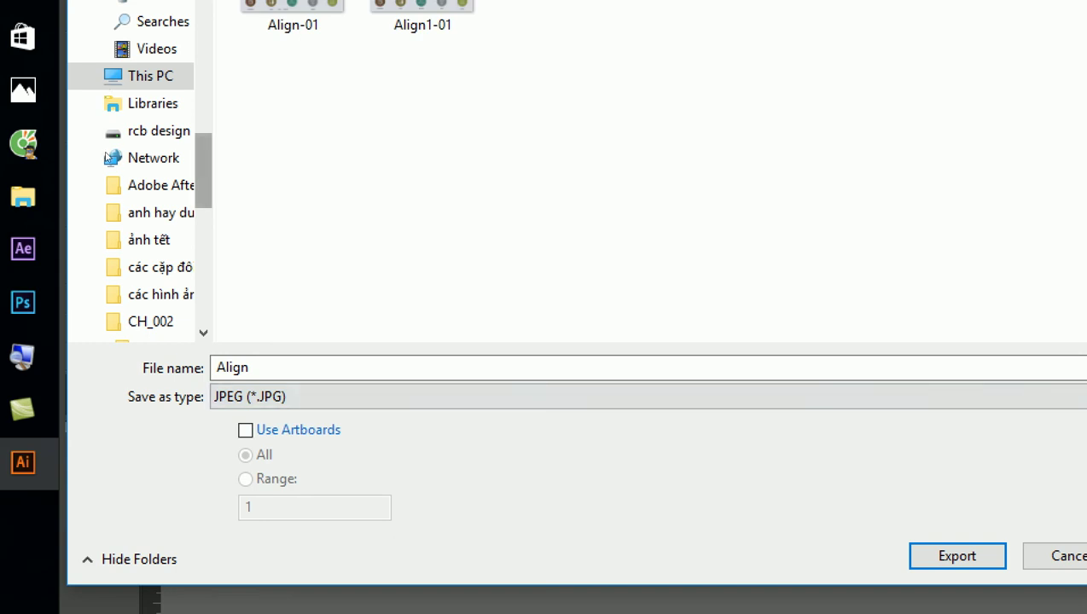
scroll(104, 89, up, 7)
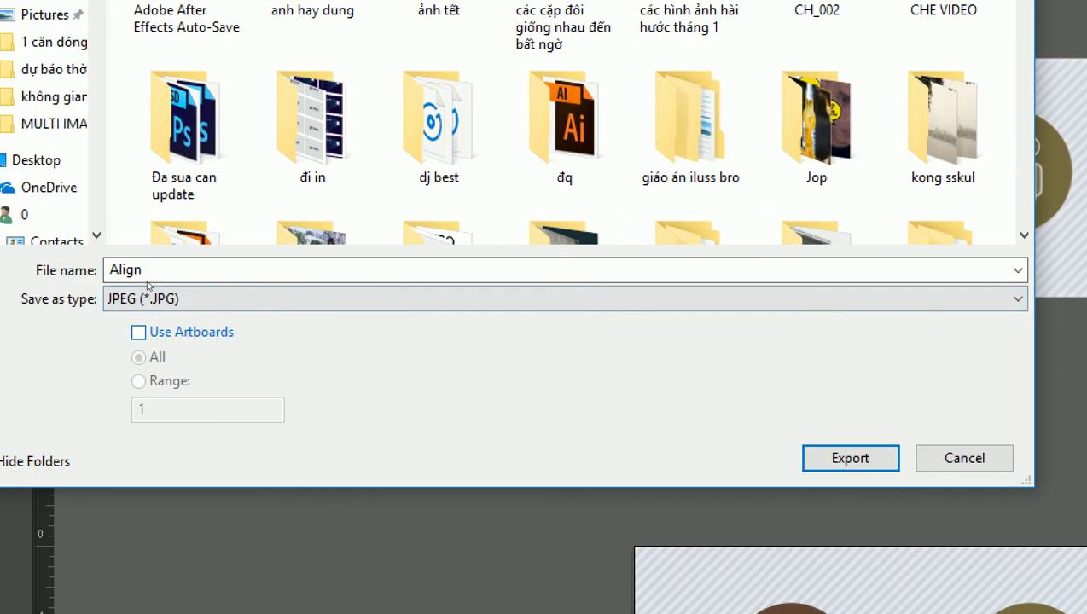
click(174, 332)
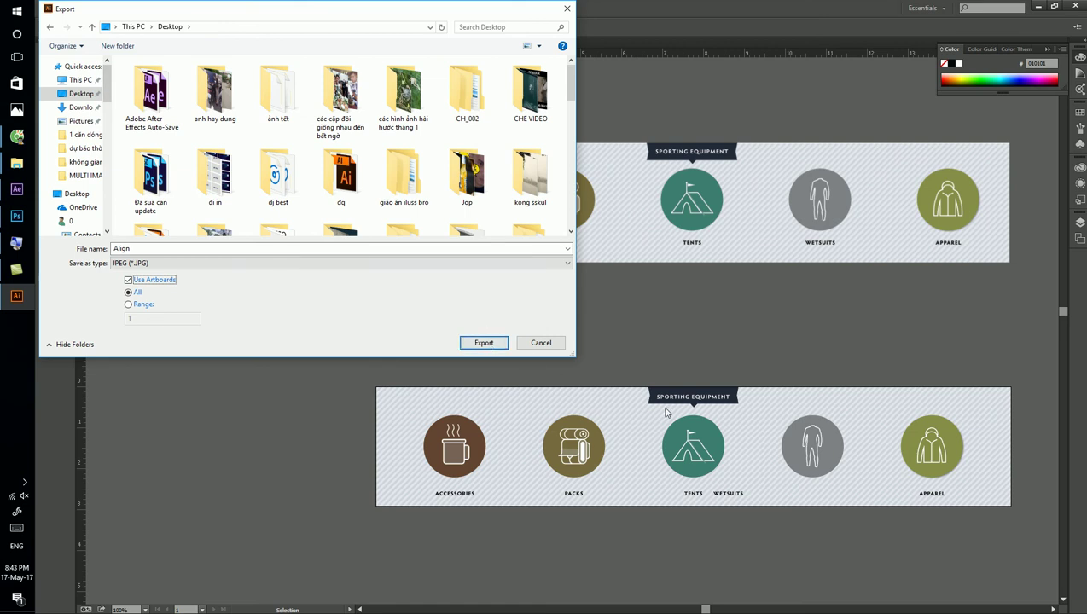
click(541, 342)
With the Paintbrush, draw freehand arcs, an X and a small tick near the canvas top.
click(63, 115)
mouse_move(289, 323)
mouse_down()
mouse_move(278, 345)
mouse_move(303, 346)
mouse_up()
drag(299, 151, 325, 173)
drag(277, 113, 237, 129)
drag(164, 122, 191, 130)
drag(315, 124, 316, 131)
Brush the figure's U-shaped face, neck, long arm and lower body curves.
mouse_move(133, 333)
mouse_down()
mouse_move(202, 349)
mouse_move(162, 354)
mouse_move(194, 361)
mouse_move(160, 431)
mouse_move(172, 427)
mouse_up()
drag(181, 429, 154, 472)
drag(185, 427, 295, 388)
drag(140, 467, 264, 445)
drag(193, 443, 195, 458)
mouse_move(187, 468)
mouse_down()
mouse_move(182, 505)
mouse_move(245, 523)
mouse_up()
Add the figure's legs, strokes around the right arm and a wavy hand, then reselect the Selection tool.
mouse_move(179, 512)
mouse_down()
mouse_move(137, 536)
mouse_move(137, 522)
mouse_up()
mouse_move(297, 399)
mouse_down()
mouse_move(292, 376)
mouse_move(318, 389)
mouse_move(289, 466)
mouse_up()
drag(253, 469, 268, 482)
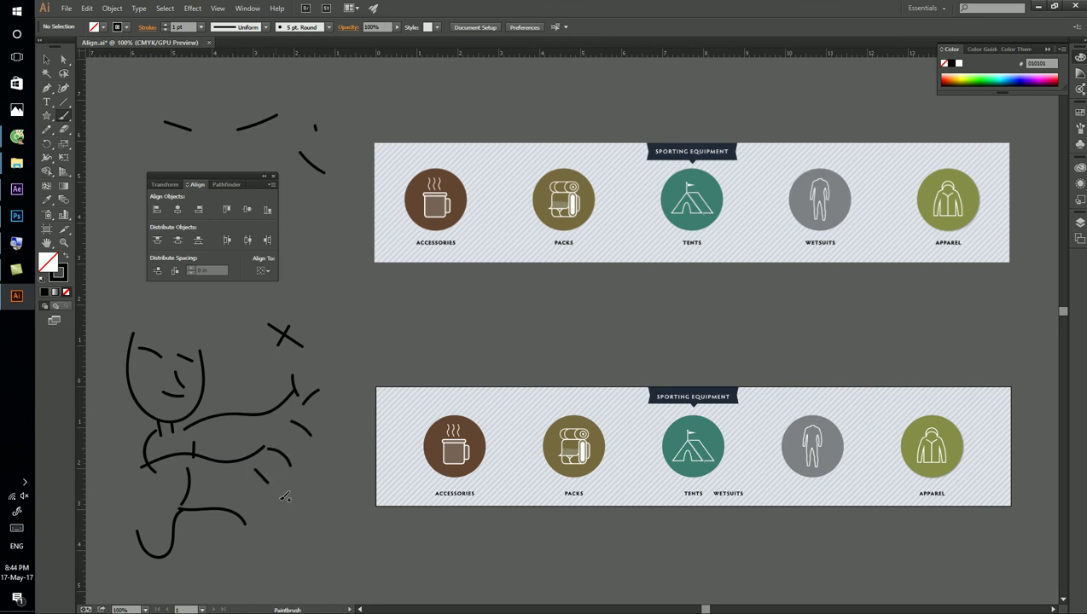
mouse_move(156, 471)
mouse_down()
mouse_move(105, 476)
mouse_move(156, 490)
mouse_up()
click(46, 58)
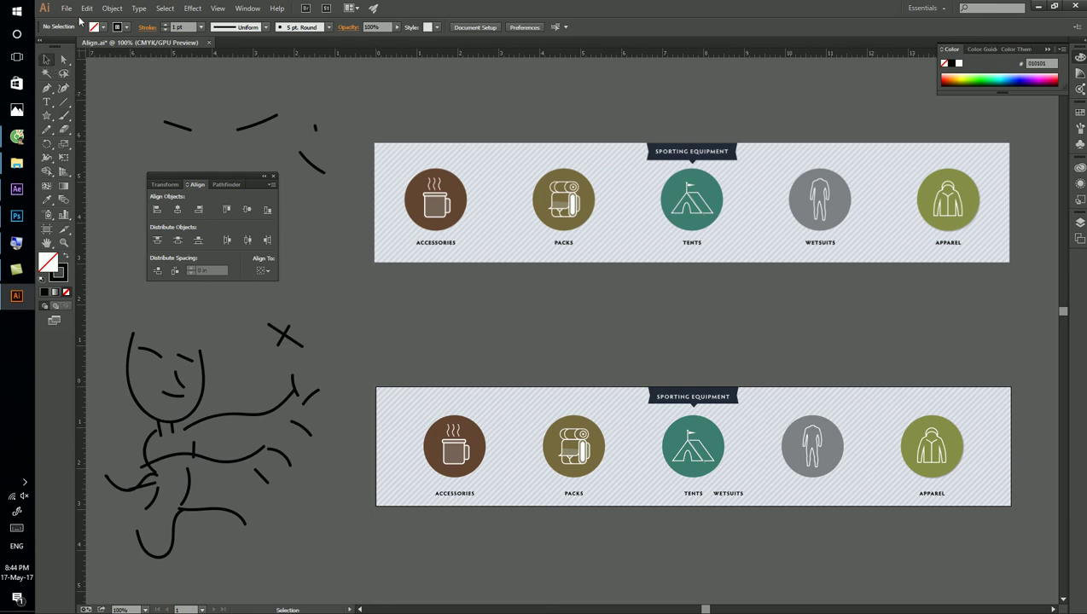
click(66, 8)
Export Align as JPEG with Use Artboards (All) enabled, reaching the JPEG Options dialog.
click(106, 228)
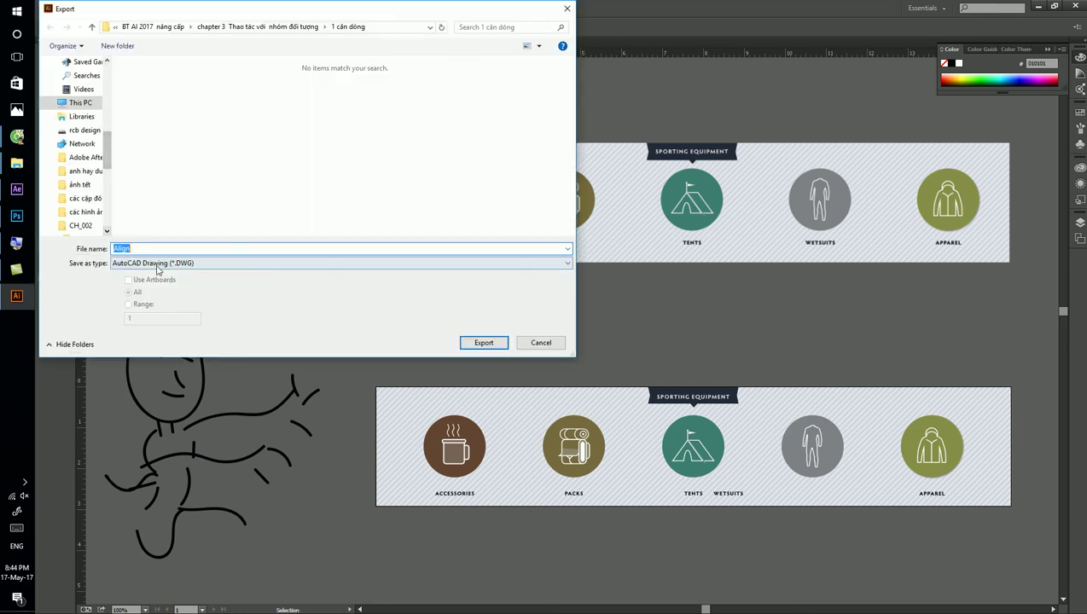
click(157, 268)
click(155, 326)
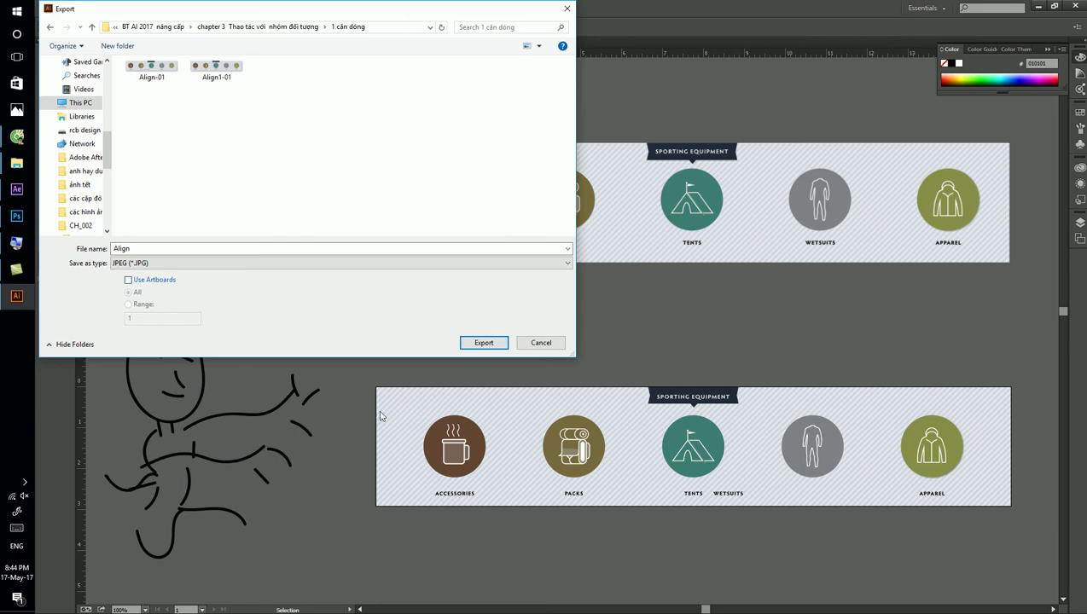
click(141, 282)
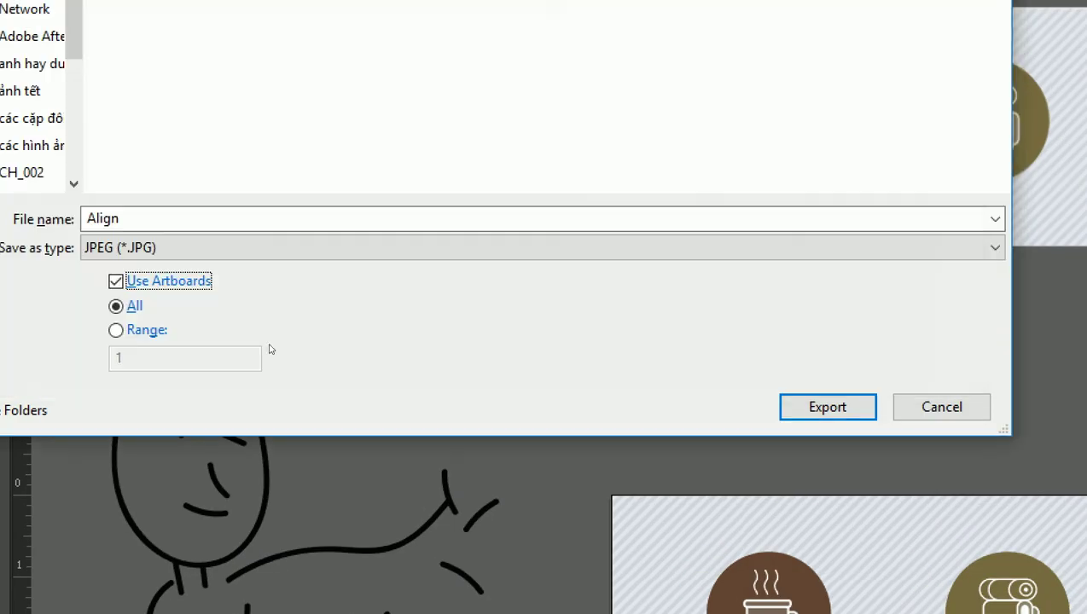
key(Return)
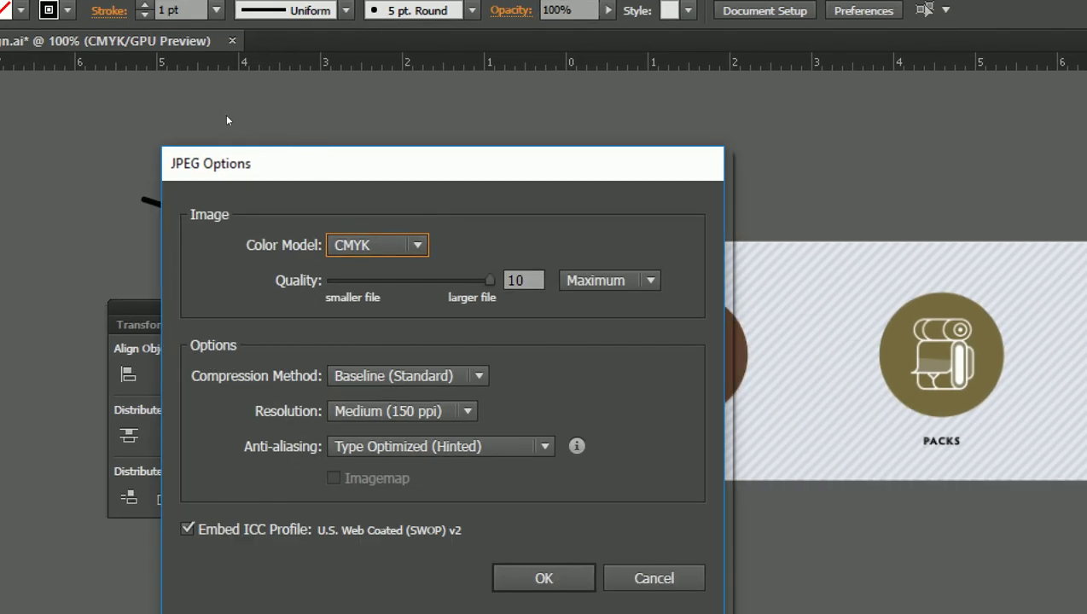
Set JPEG quality to 10 and resolution to High (300 ppi).
key(Tab)
text(10)
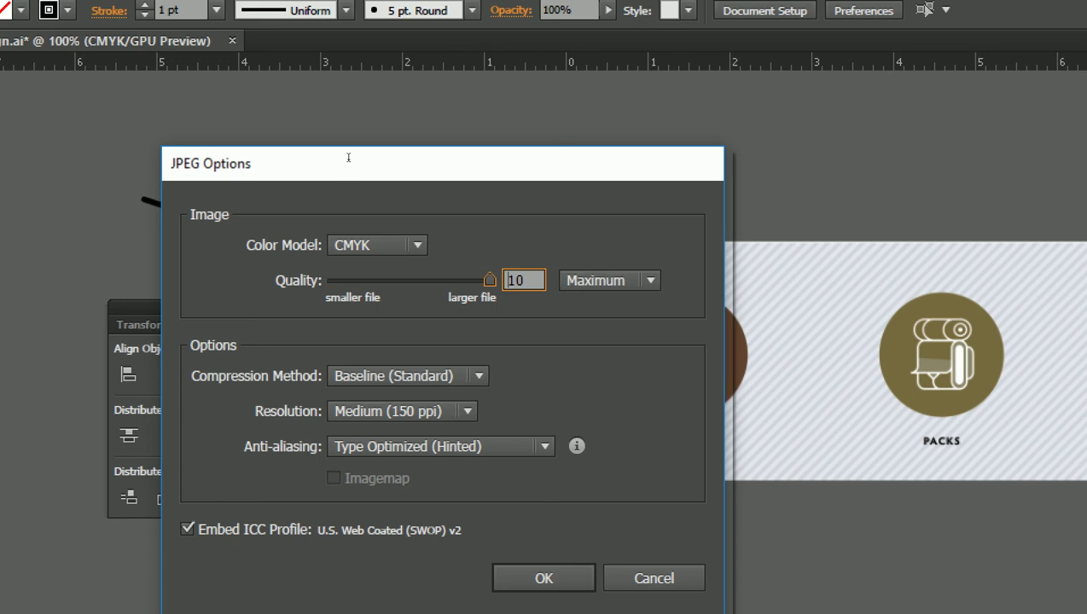
text(10)
key(Tab)
key(Tab)
key(Tab)
key(alt+Down)
key(Down)
key(Down)
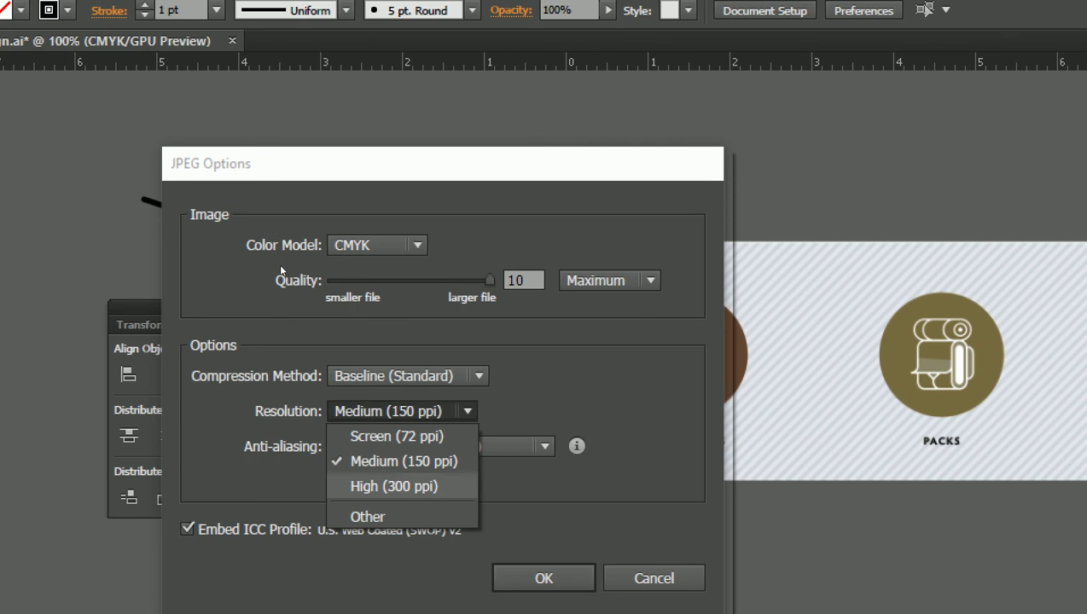
key(Return)
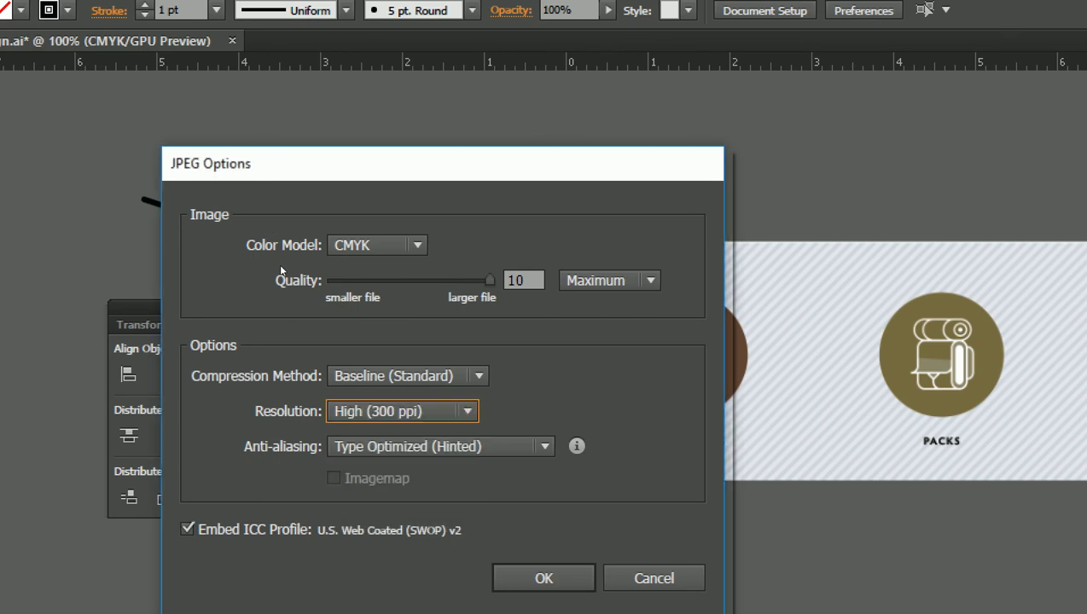
Compare Medium (150 ppi) against High, settling on High (300 ppi) resolution.
key(alt+Down)
key(Up)
key(Down)
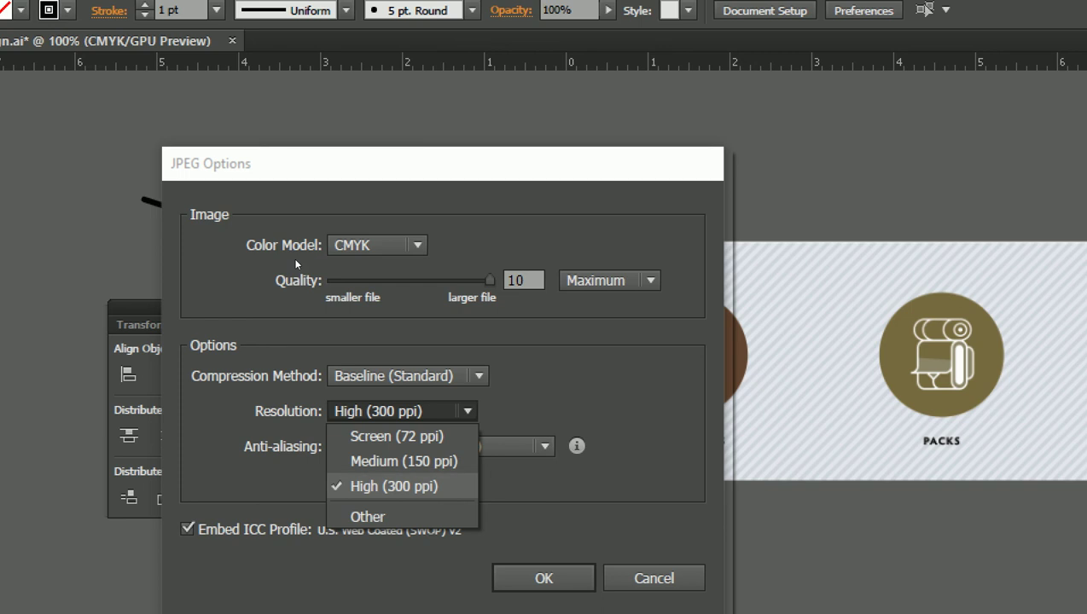
key(Up)
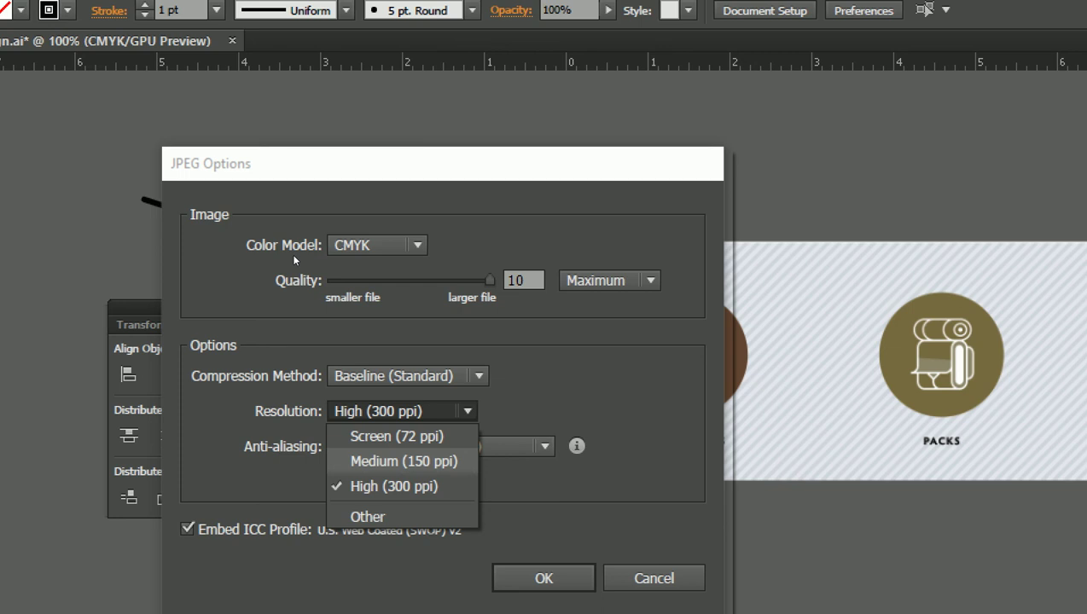
key(Down)
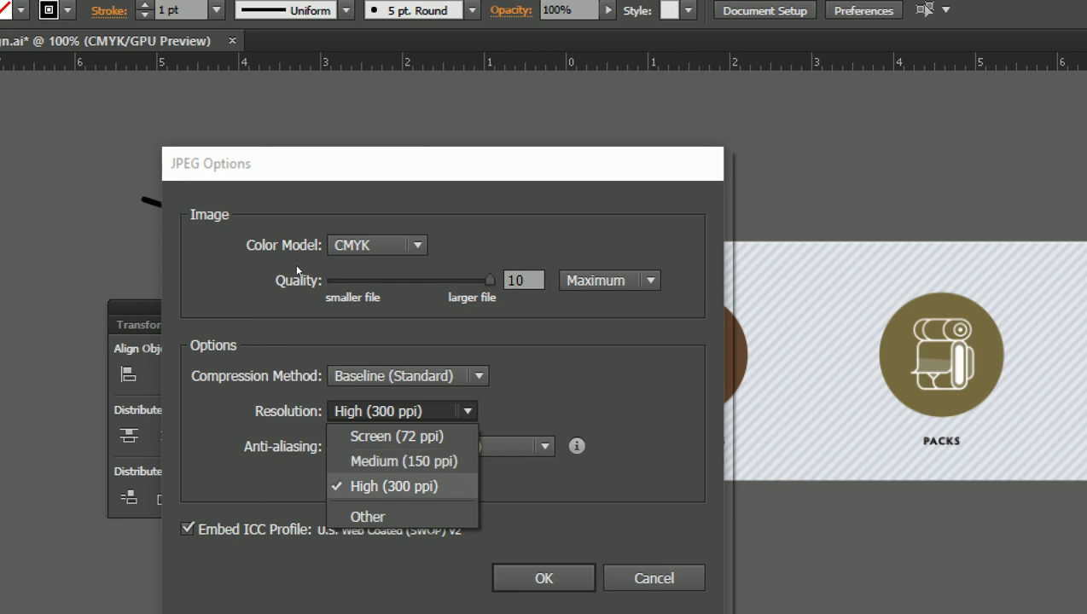
key(Return)
Relaunch the JPEG export with Use Artboards set to All and reopen JPEG Options.
key(Return)
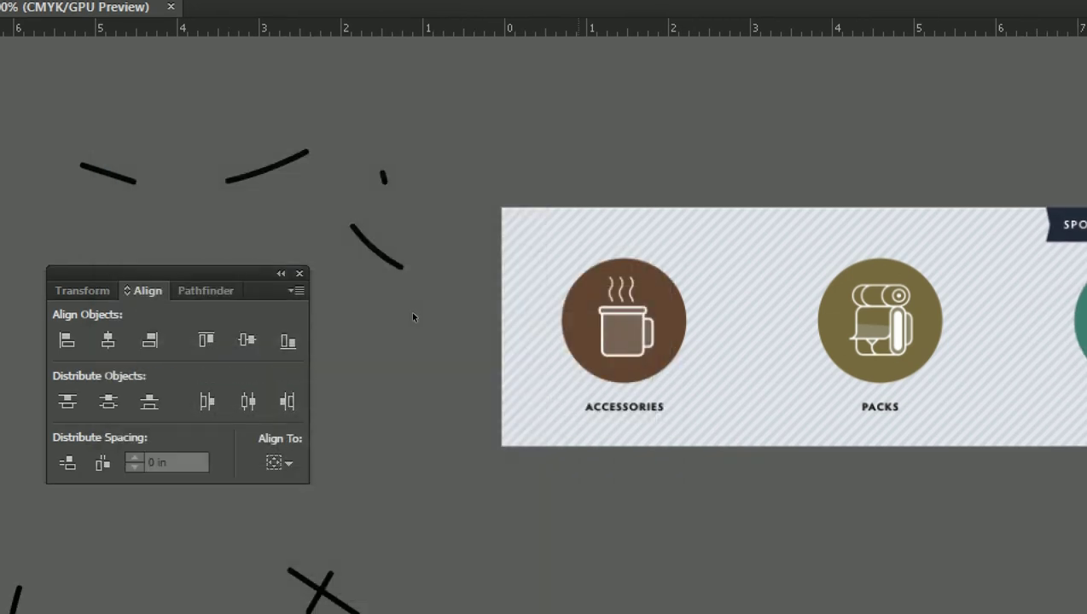
click(134, 17)
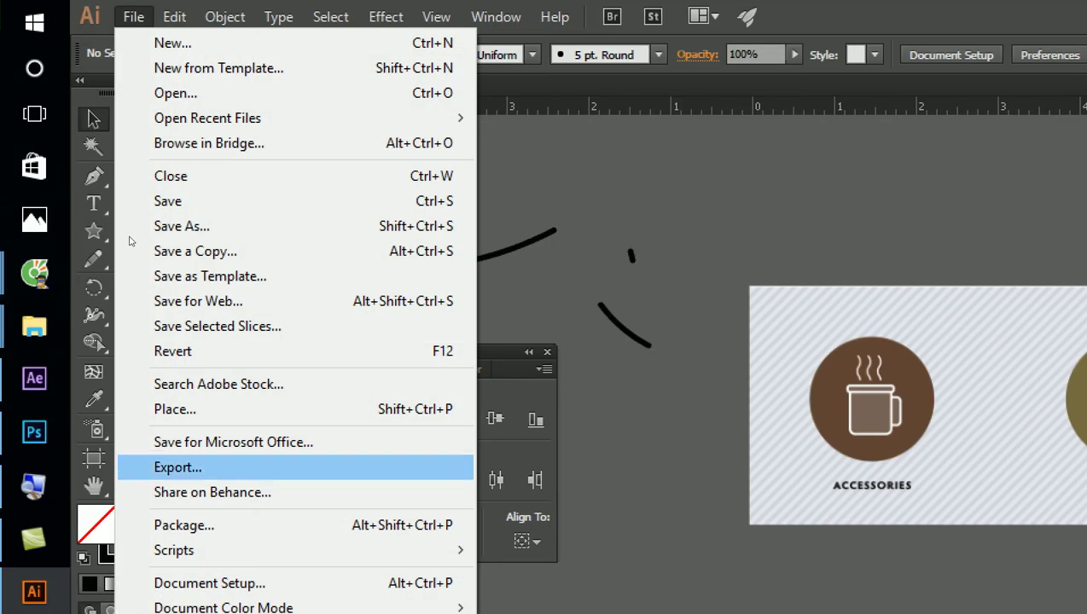
key(Return)
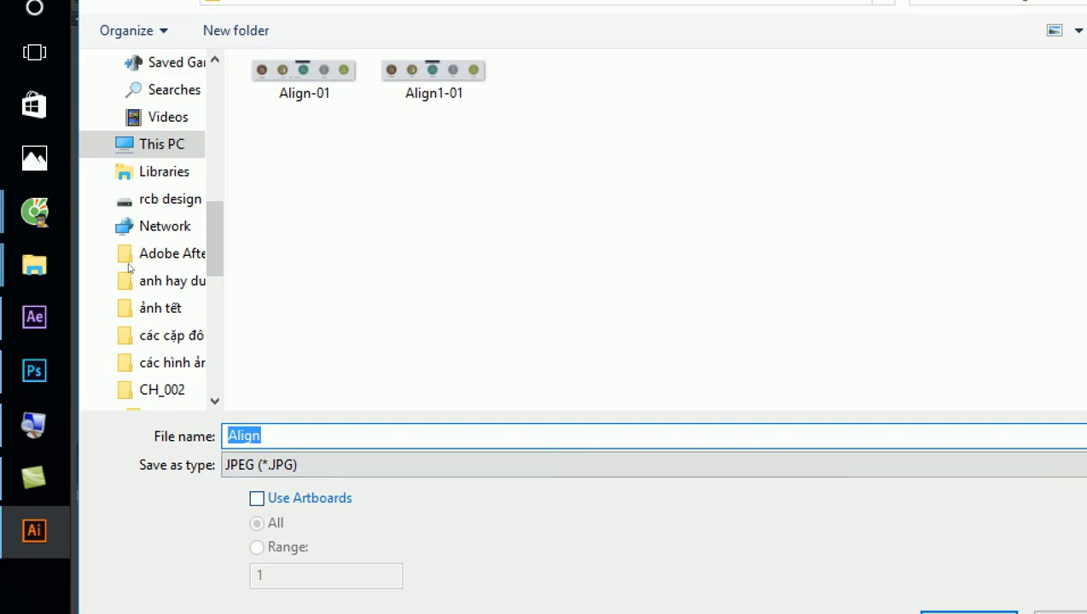
key(Tab)
key(Tab)
key(space)
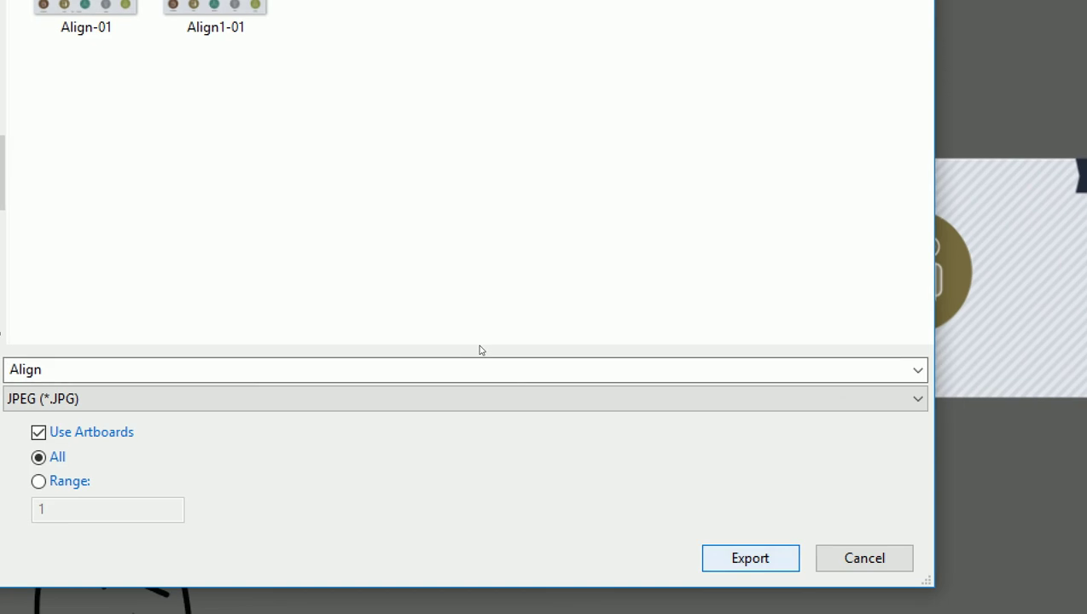
key(Return)
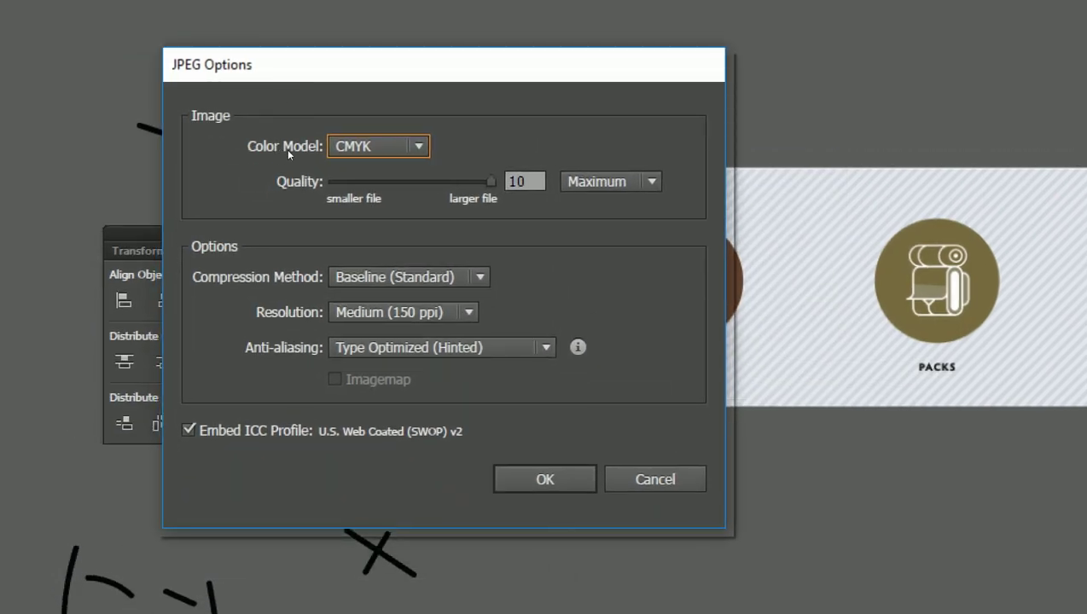
key(alt+Down)
key(Up)
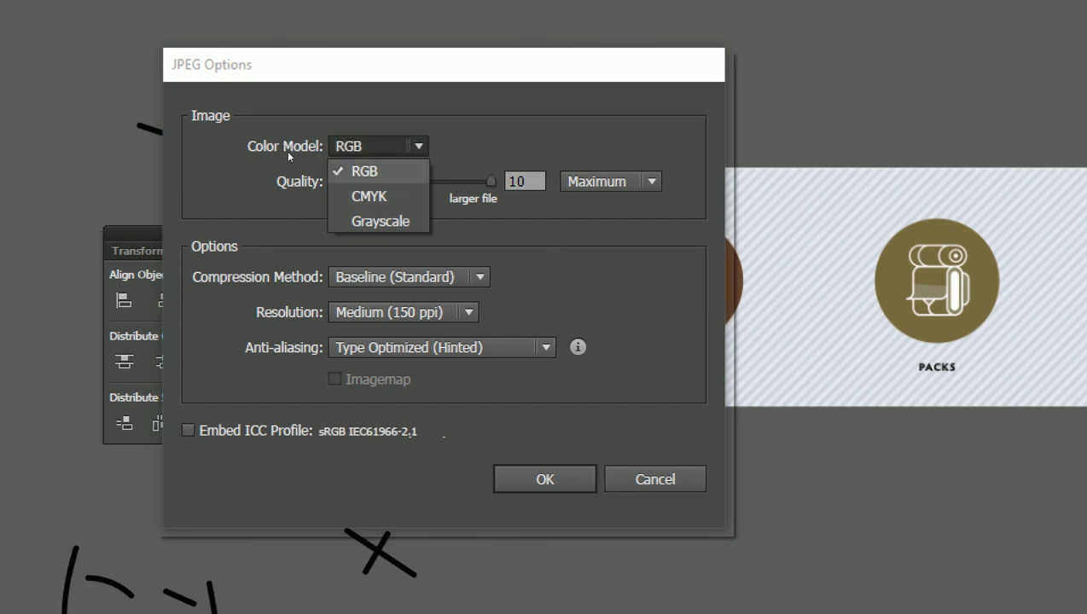
key(Down)
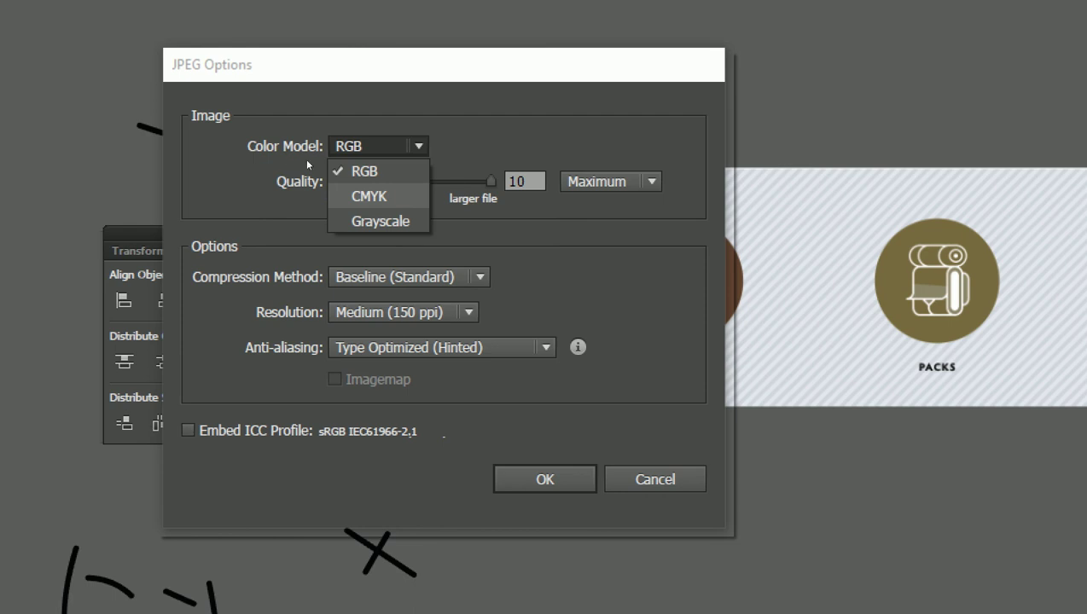
click(361, 141)
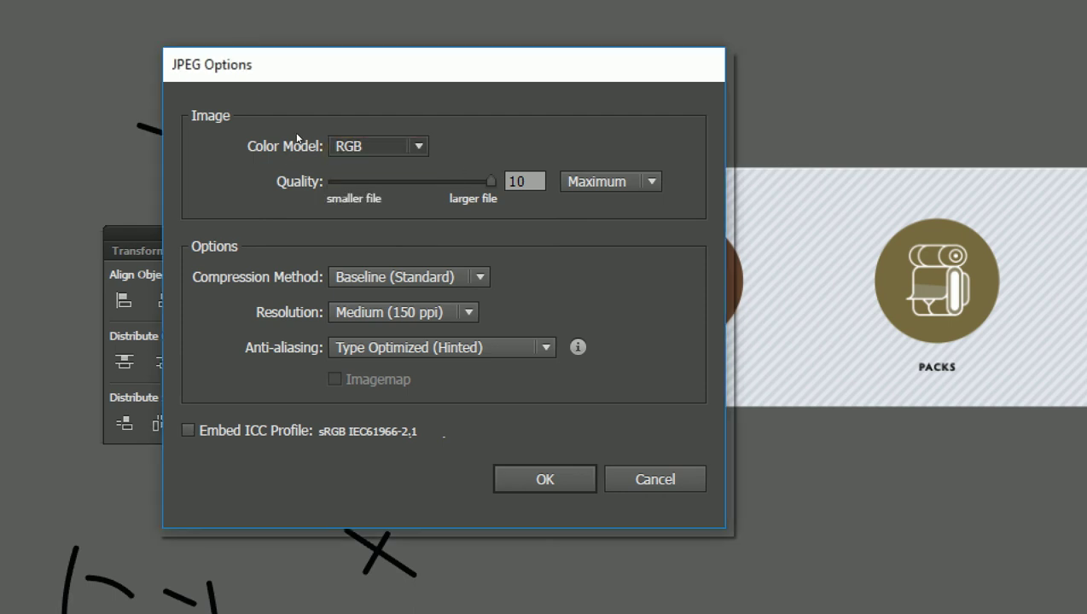
key(alt+Down)
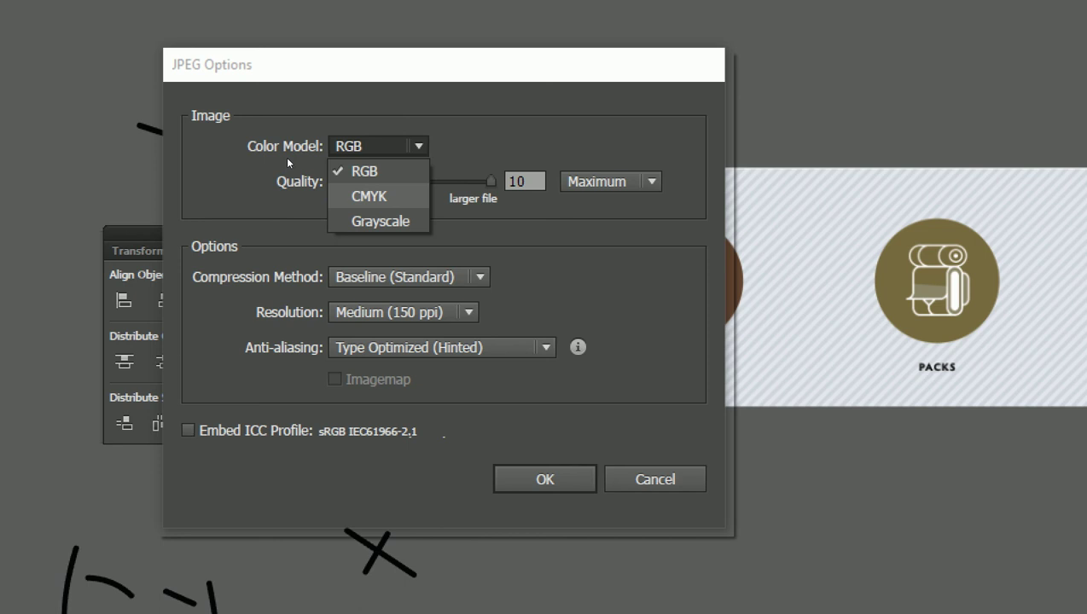
key(Return)
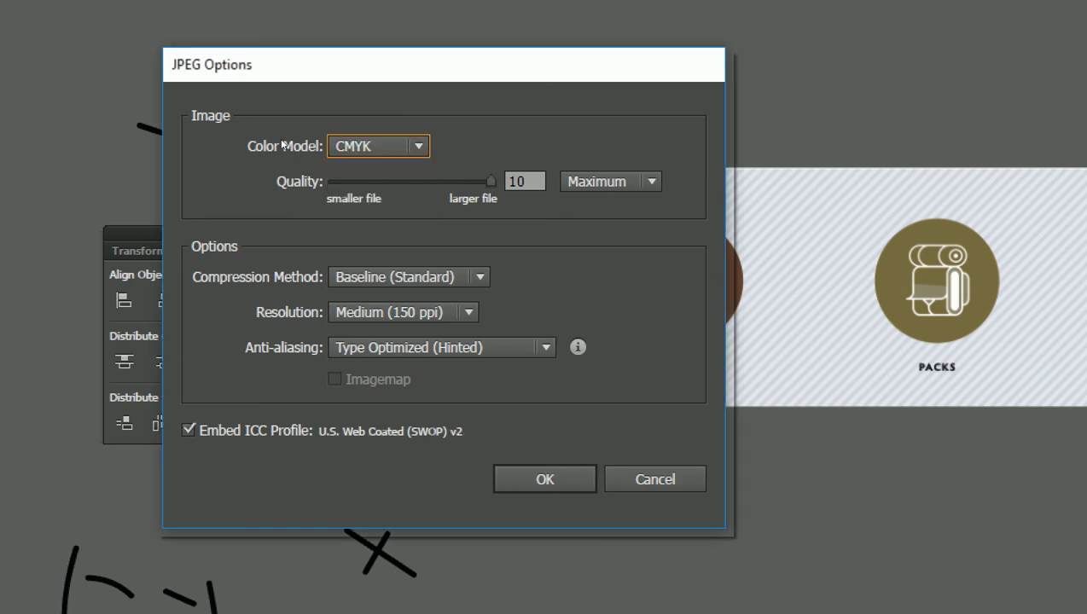
key(alt+Down)
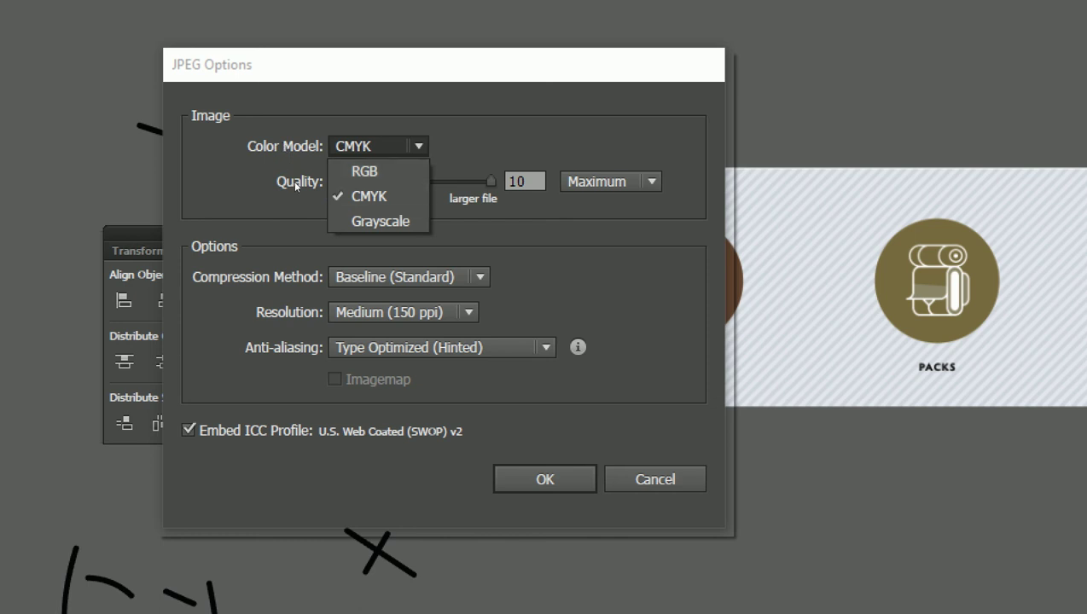
click(341, 118)
text(10)
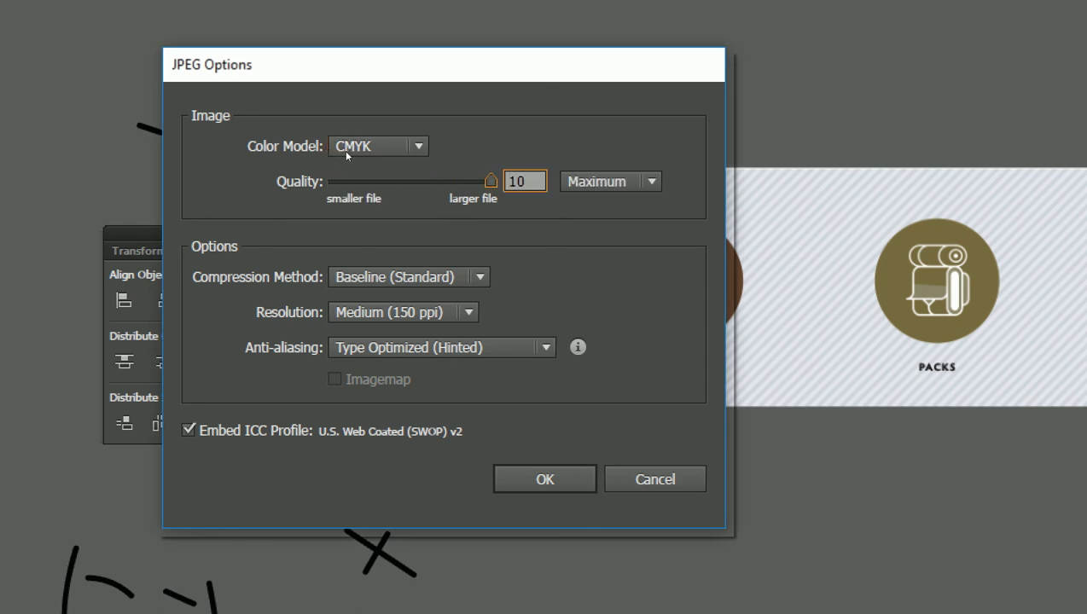
text(2)
key(Up)
key(Up)
Set the JPEG resolution to High (300 ppi).
key(Tab)
key(Tab)
key(Tab)
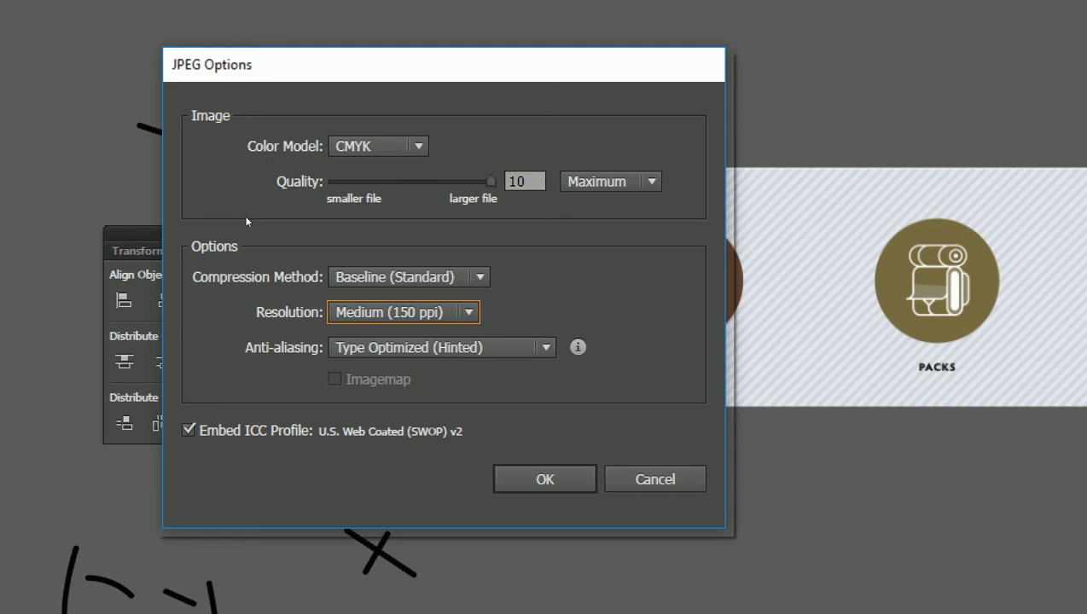
key(alt+Down)
key(Down)
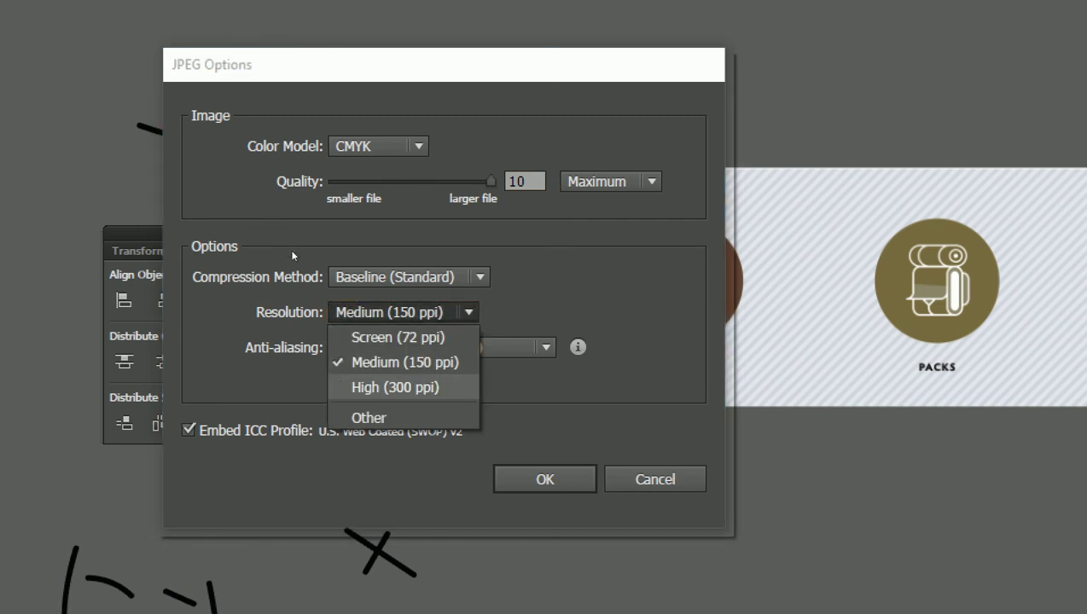
key(Return)
key(alt+Down)
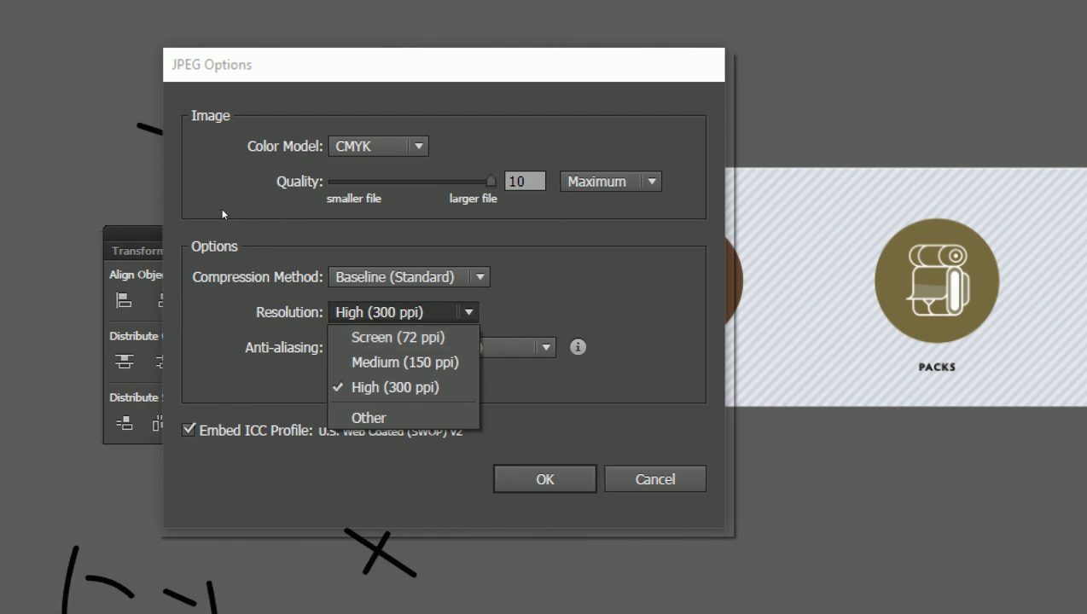
key(Escape)
Recheck the resolution list, keep 300 ppi, and confirm the JPEG export settings.
key(alt+Down)
key(Up)
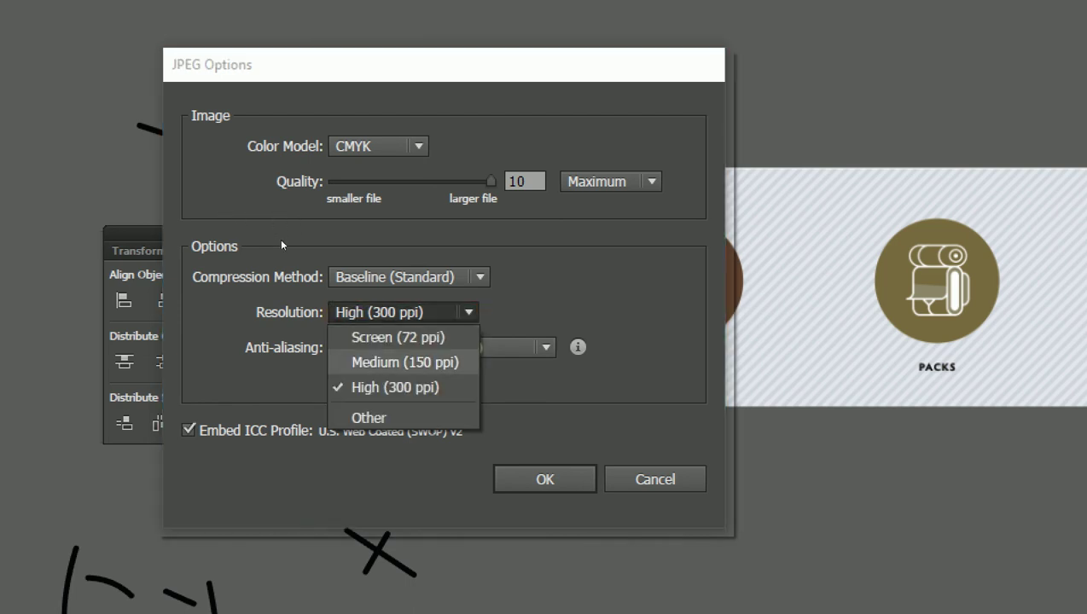
key(Down)
key(Up)
key(Up)
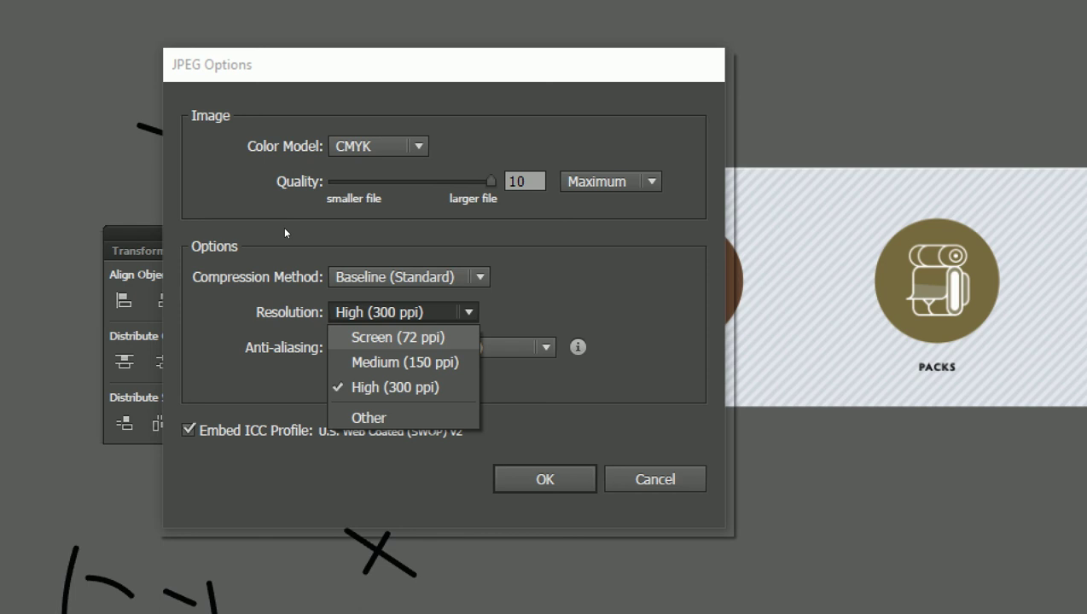
key(Up)
key(Up)
key(Return)
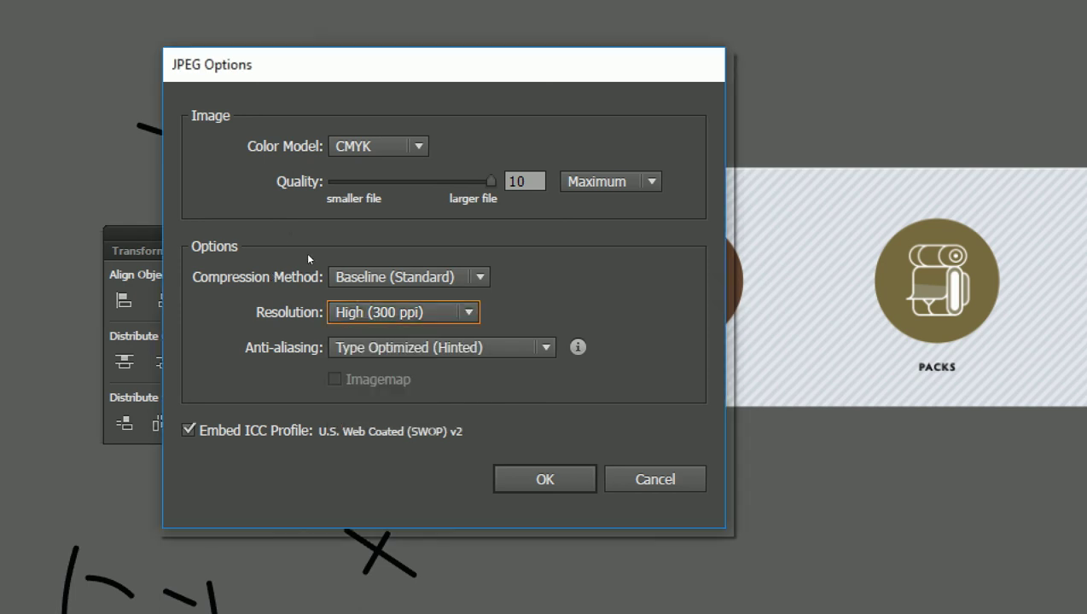
key(alt+Down)
key(Down)
key(Down)
key(Return)
key(Return)
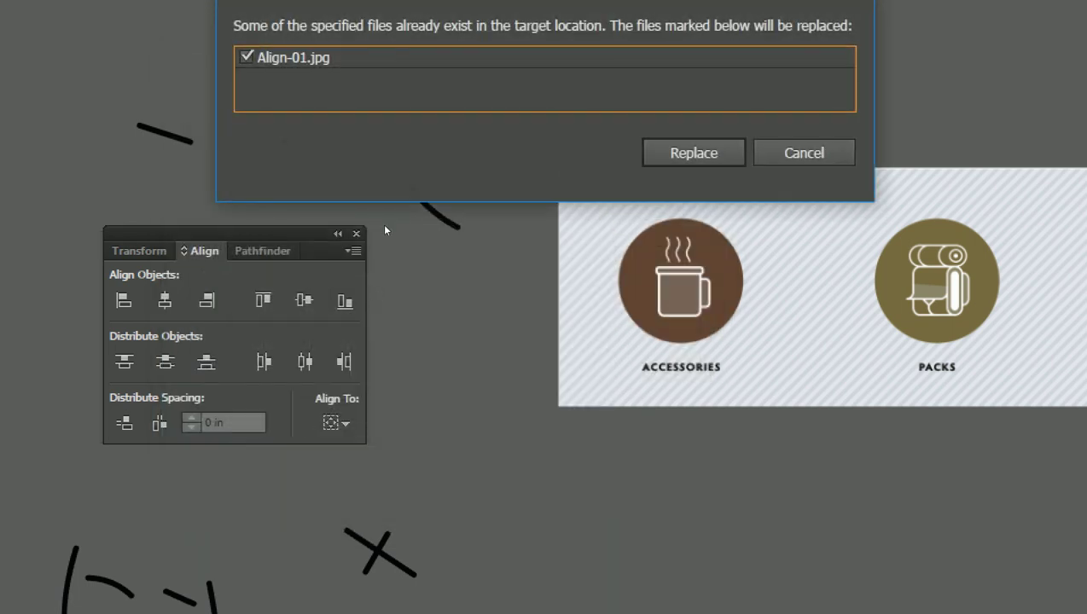
key(Return)
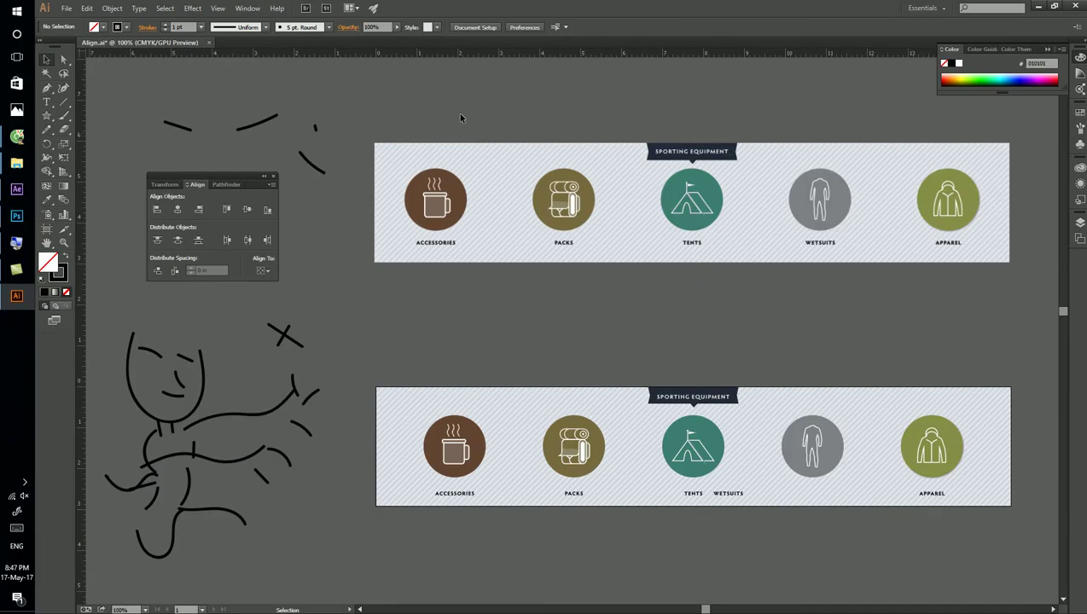
Minimize Illustrator, the browser and Photoshop, and open the folder holding the exported files.
click(1038, 6)
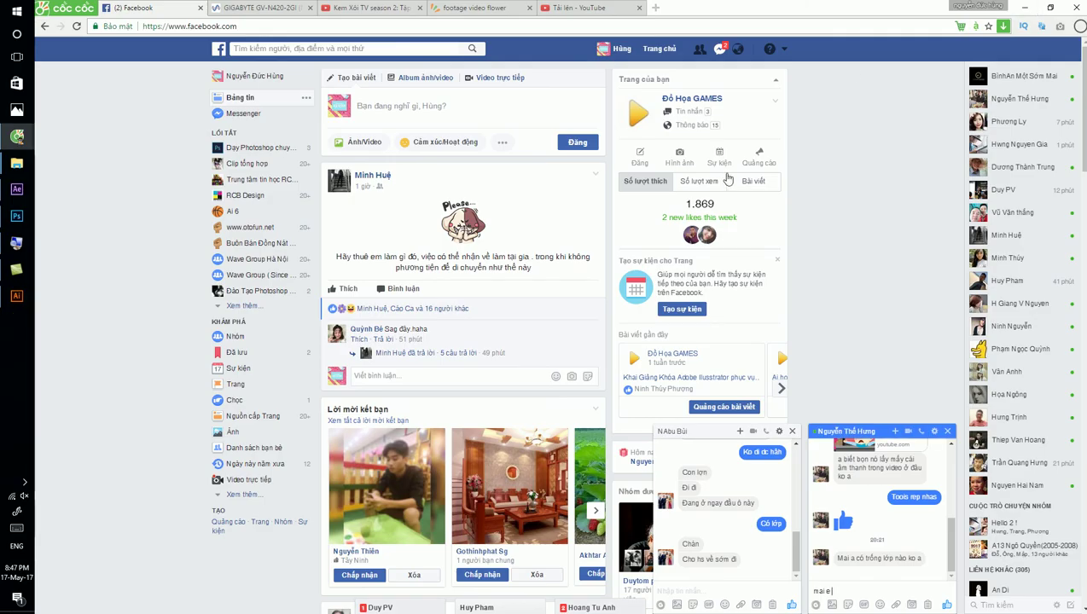
click(1024, 7)
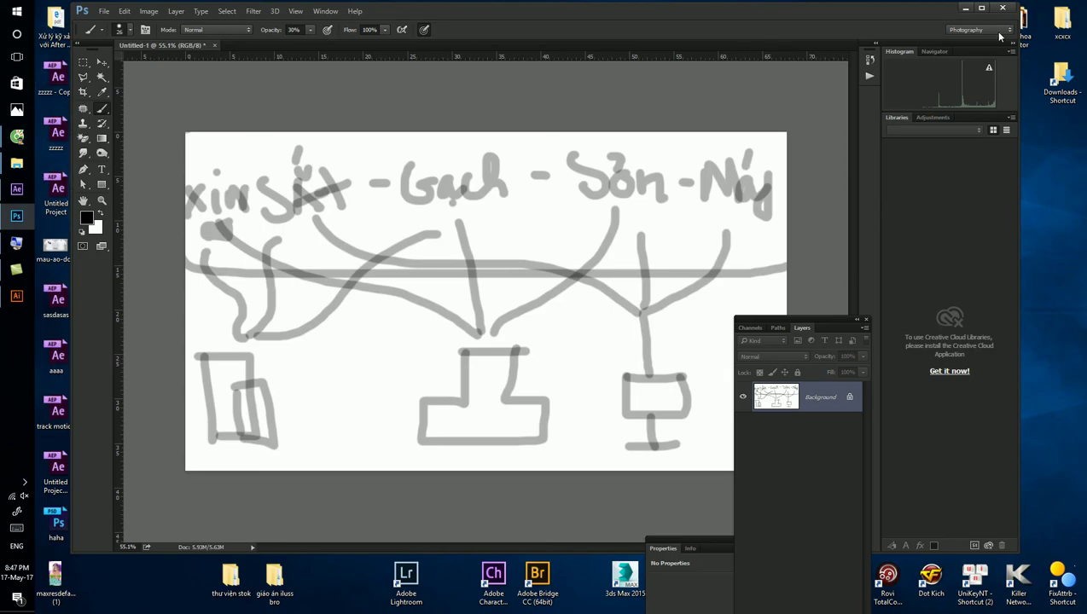
click(962, 9)
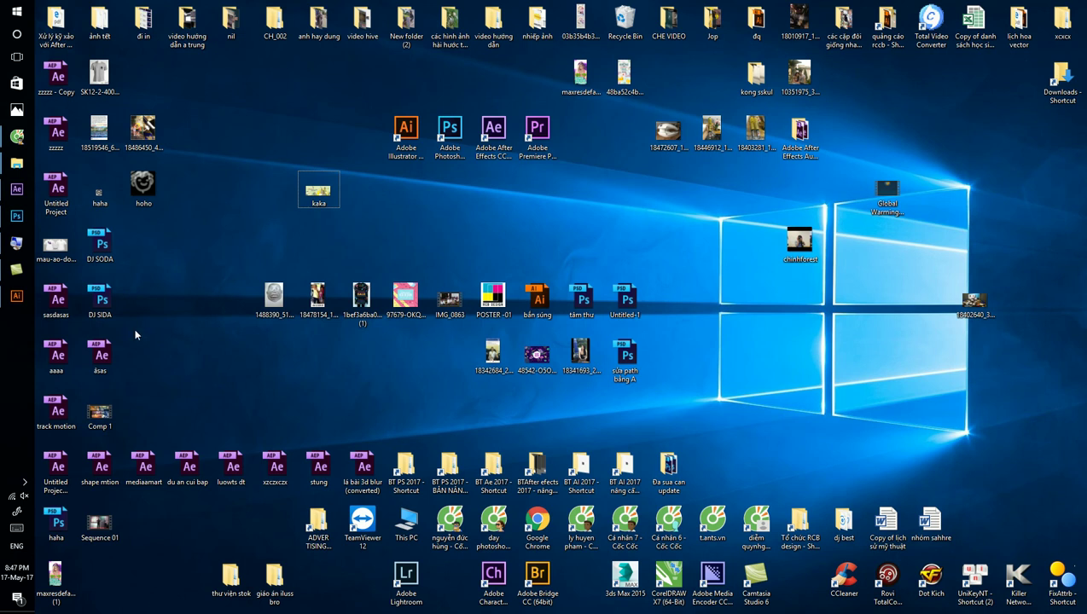
click(16, 162)
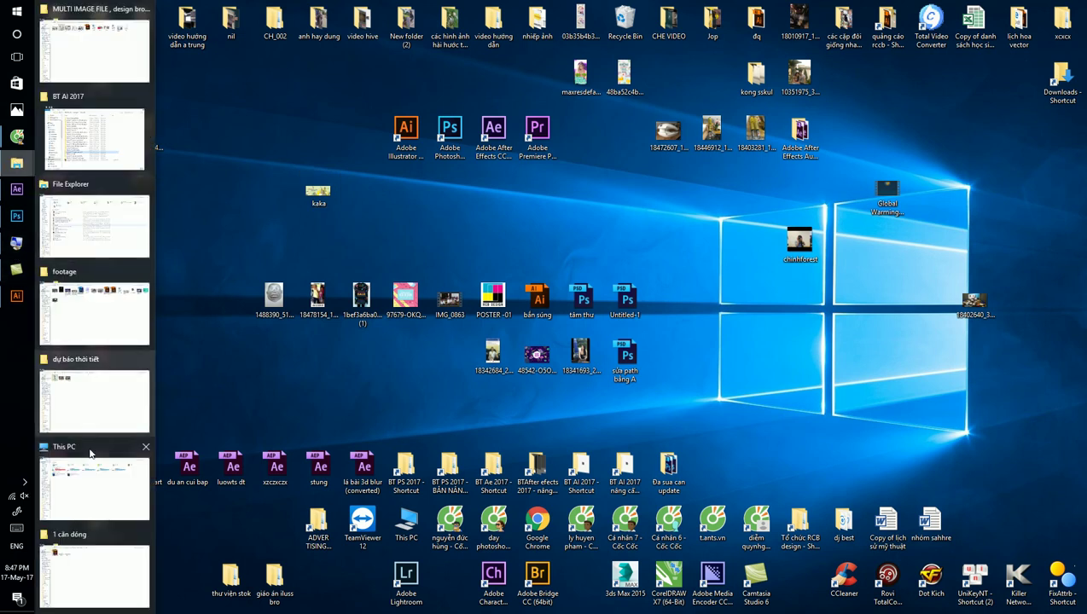
click(75, 526)
View Align-01.jpg in Photos zoomed on the tent icon, then close it and bring Photoshop forward.
double_click(237, 97)
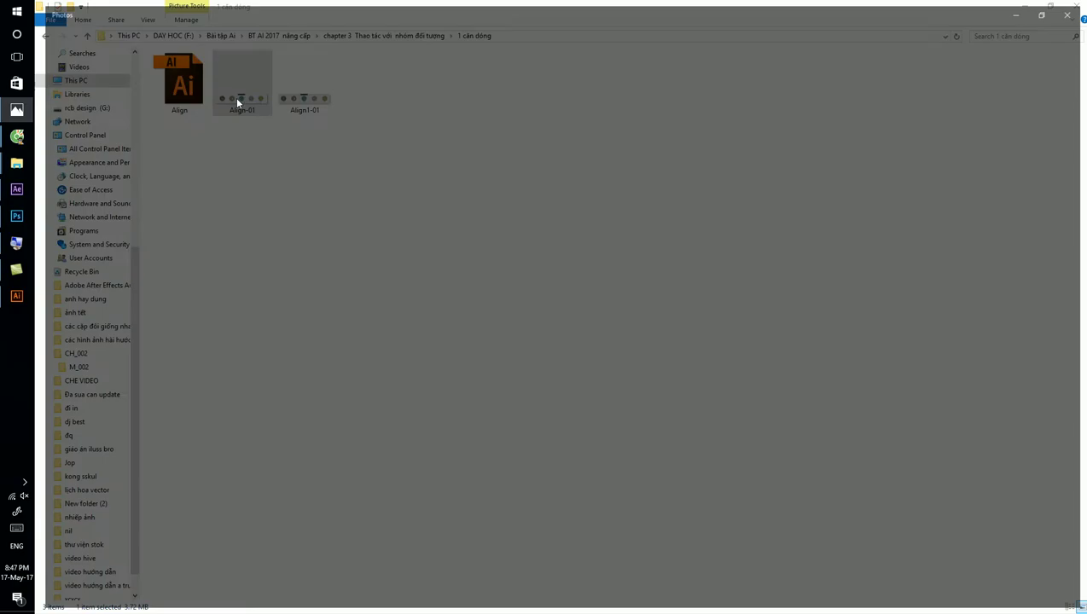
scroll(561, 332, up, 5)
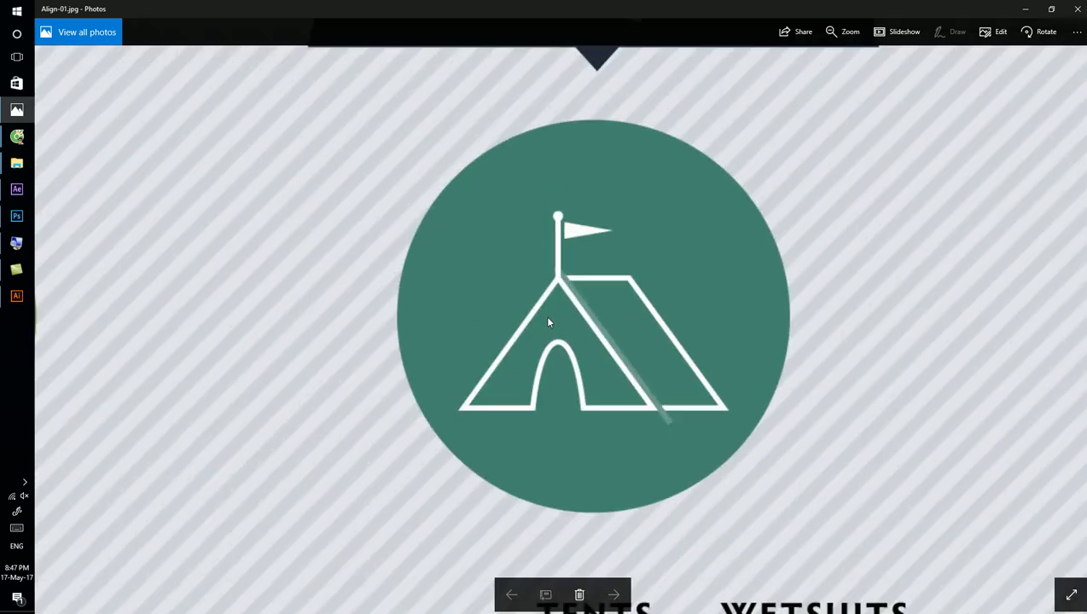
scroll(533, 307, up, 2)
scroll(531, 305, down, 5)
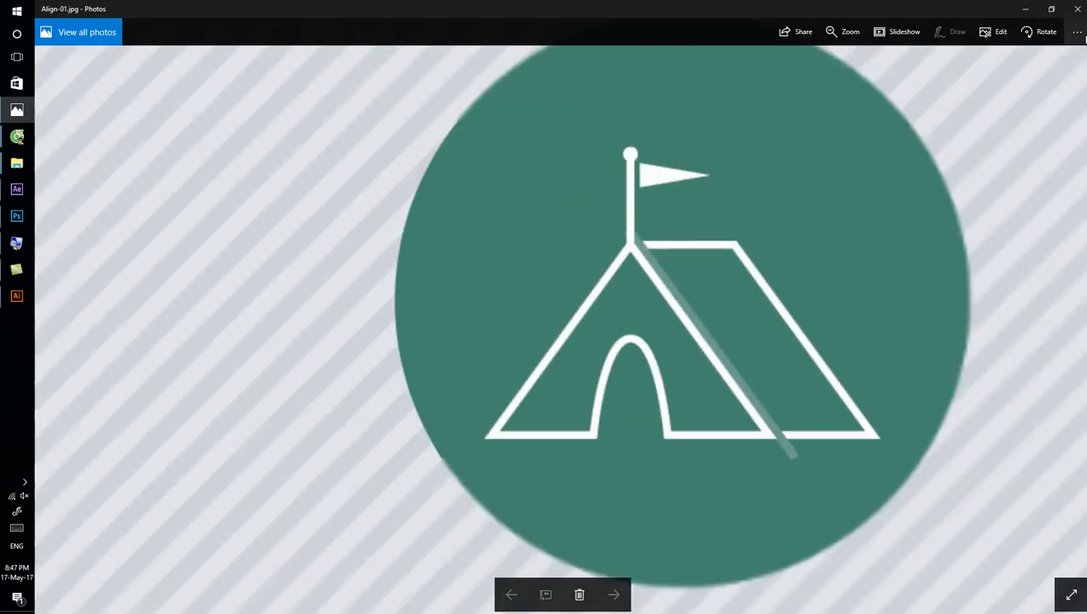
click(1077, 9)
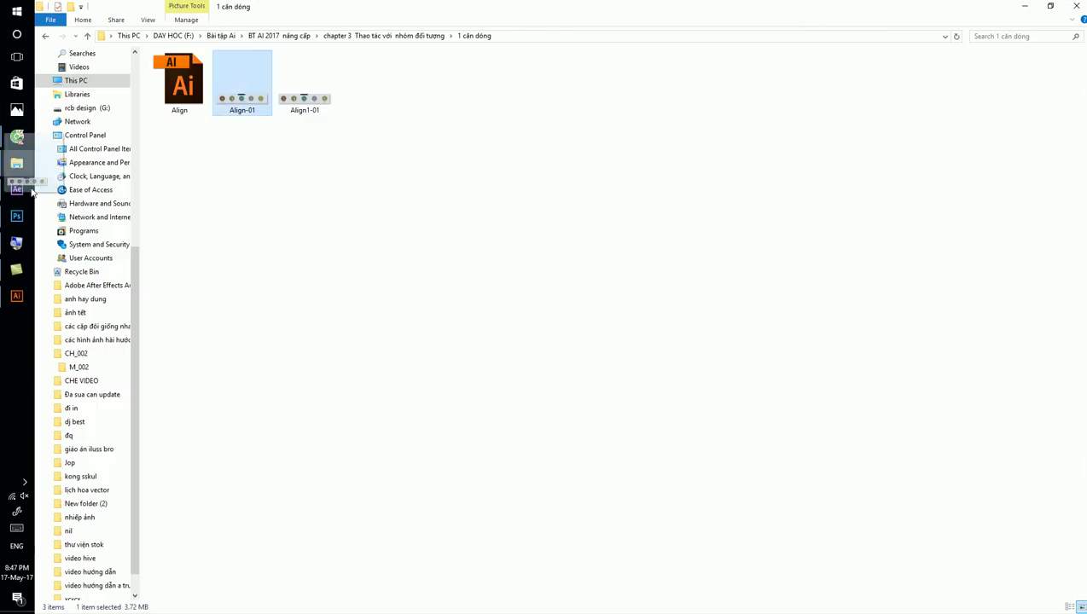
click(16, 216)
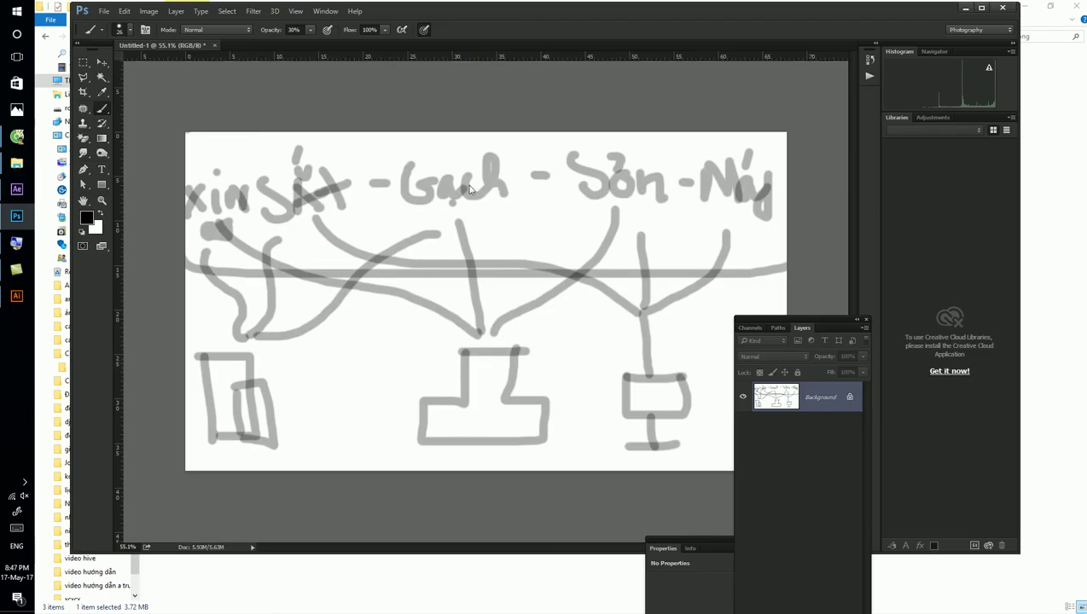
Zoom Align-01.jpg in to about 2700% on the tent peak.
scroll(521, 319, up, 3)
scroll(520, 318, up, 3)
scroll(520, 318, up, 3)
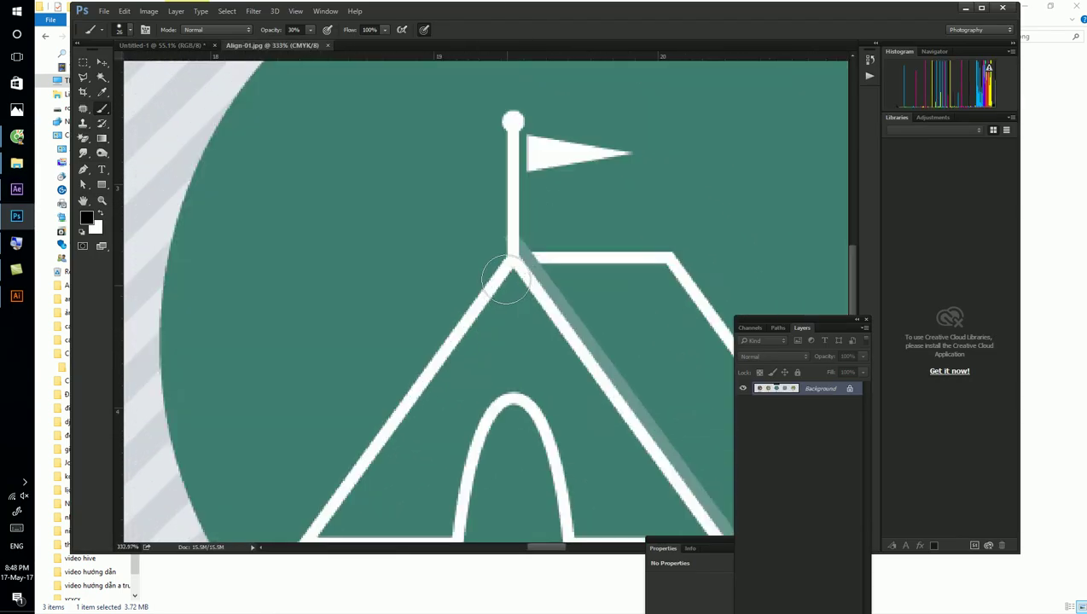
scroll(512, 290, up, 3)
scroll(510, 279, up, 2)
scroll(482, 269, up, 2)
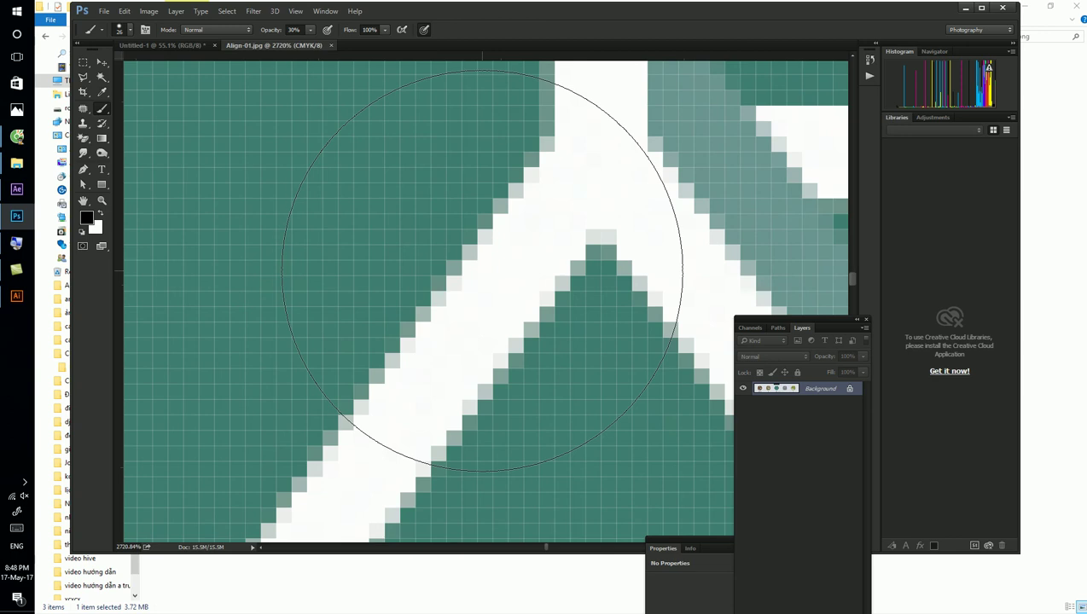
scroll(499, 247, down, 1)
scroll(444, 264, down, 2)
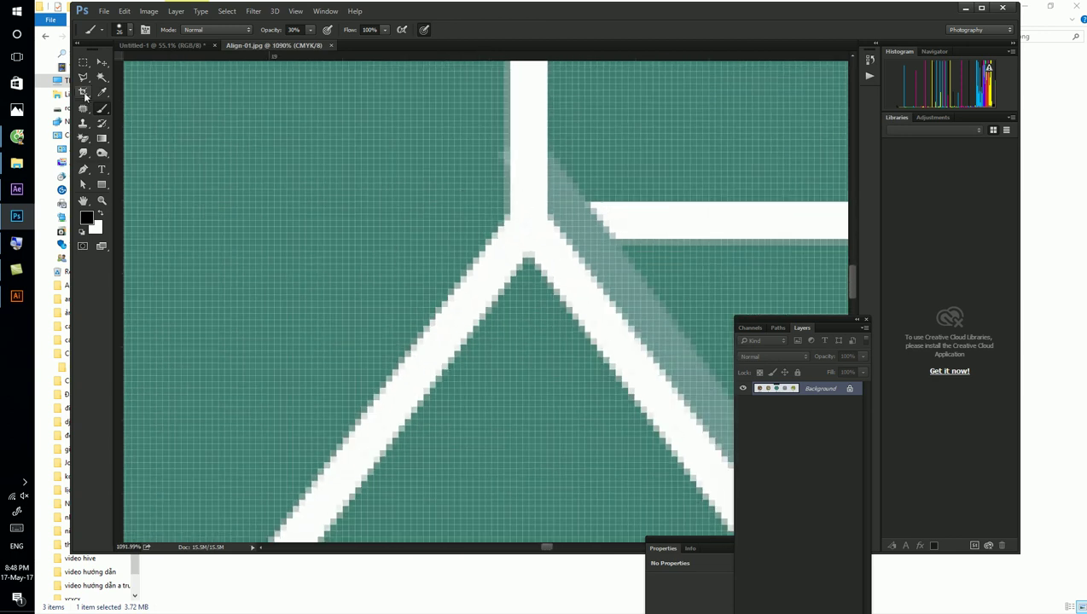
Draw Rectangular Marquee selections around the tent peak, zoom back out, and return to Illustrator.
click(82, 62)
drag(275, 134, 590, 467)
drag(425, 271, 512, 366)
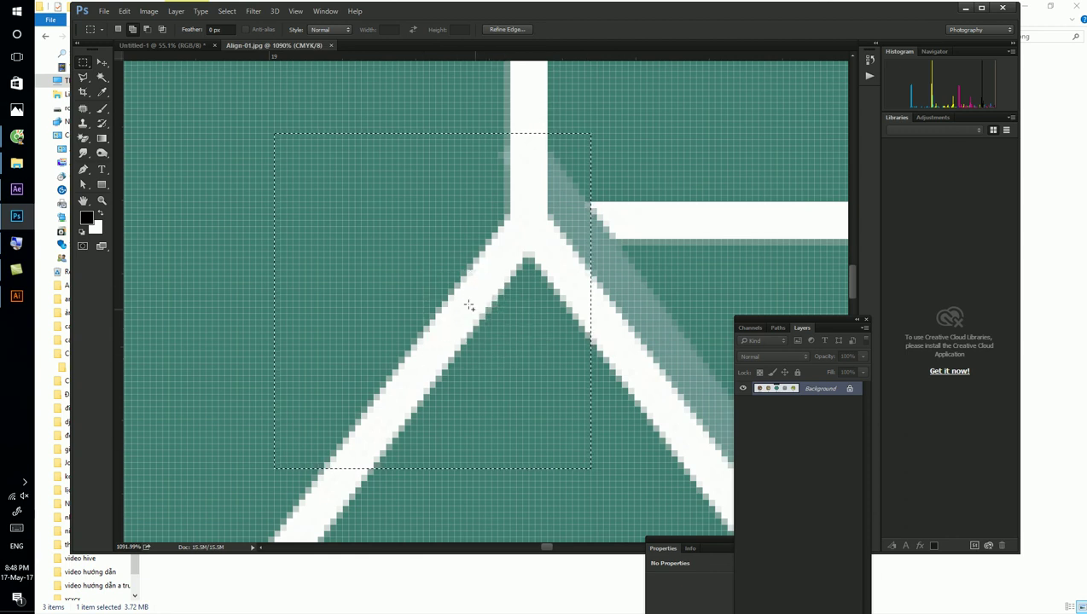
scroll(468, 305, down, 2)
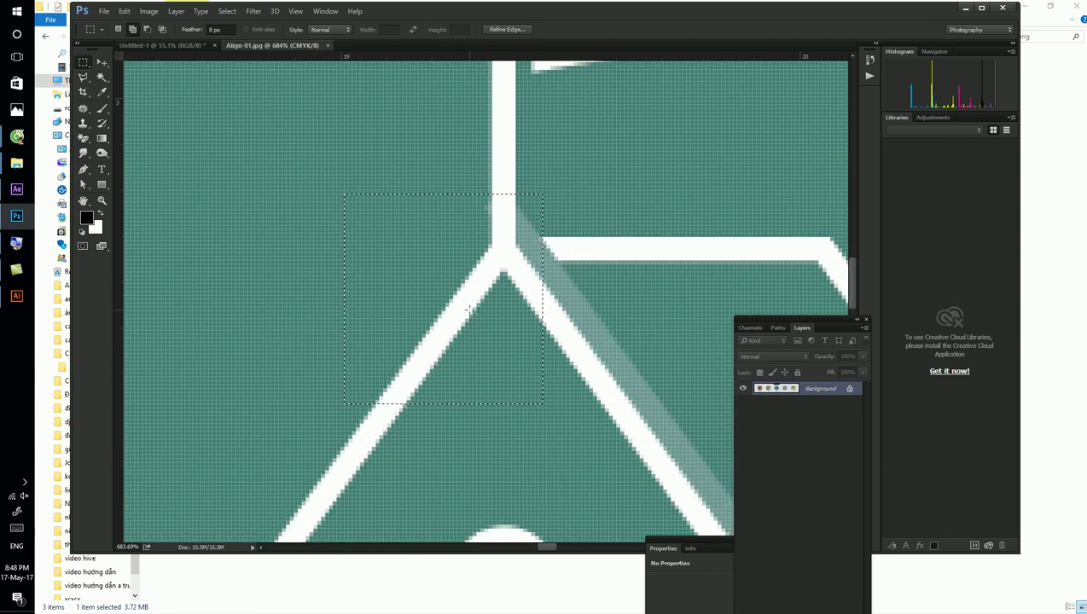
scroll(482, 317, down, 1)
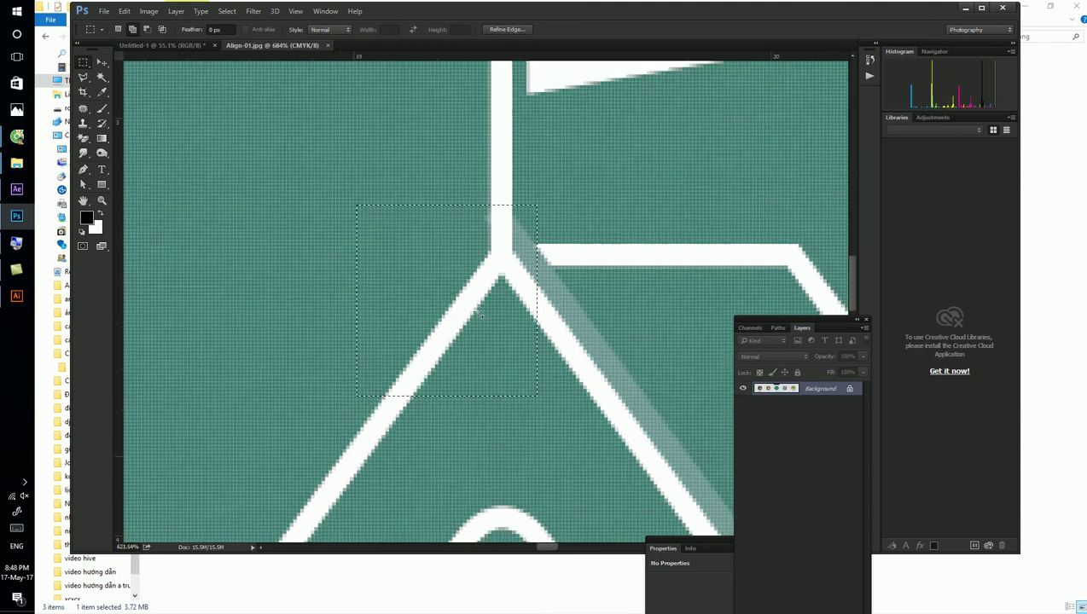
scroll(482, 317, down, 3)
scroll(480, 290, down, 4)
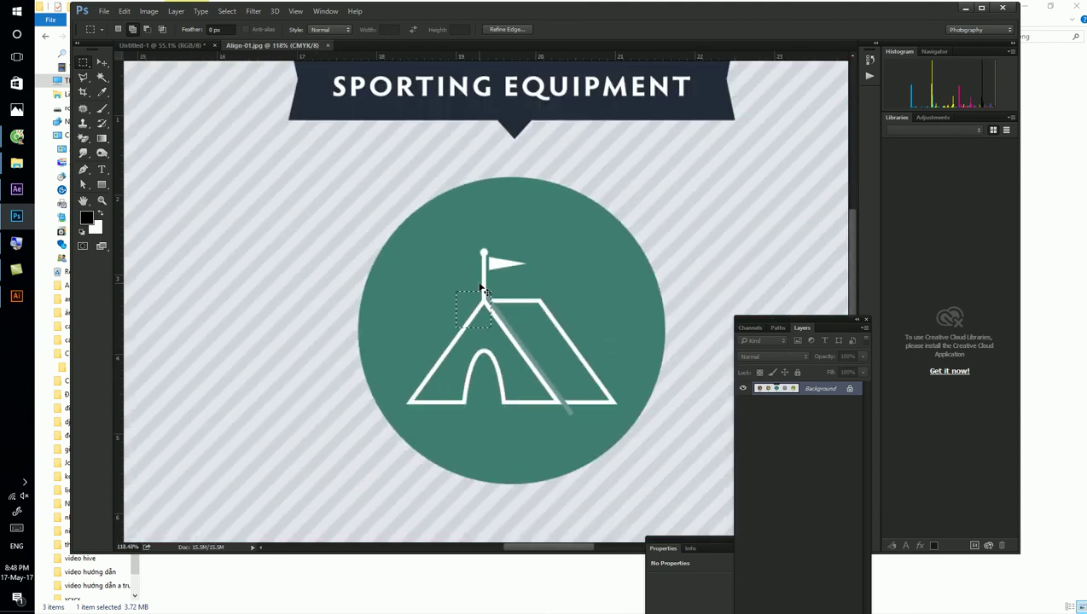
scroll(495, 284, down, 1)
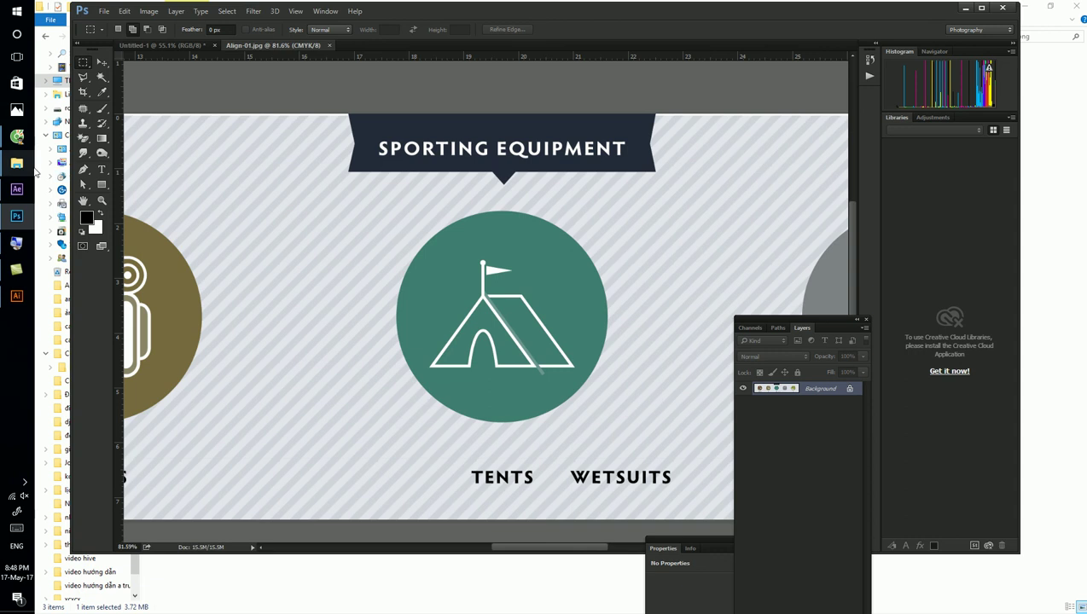
click(17, 295)
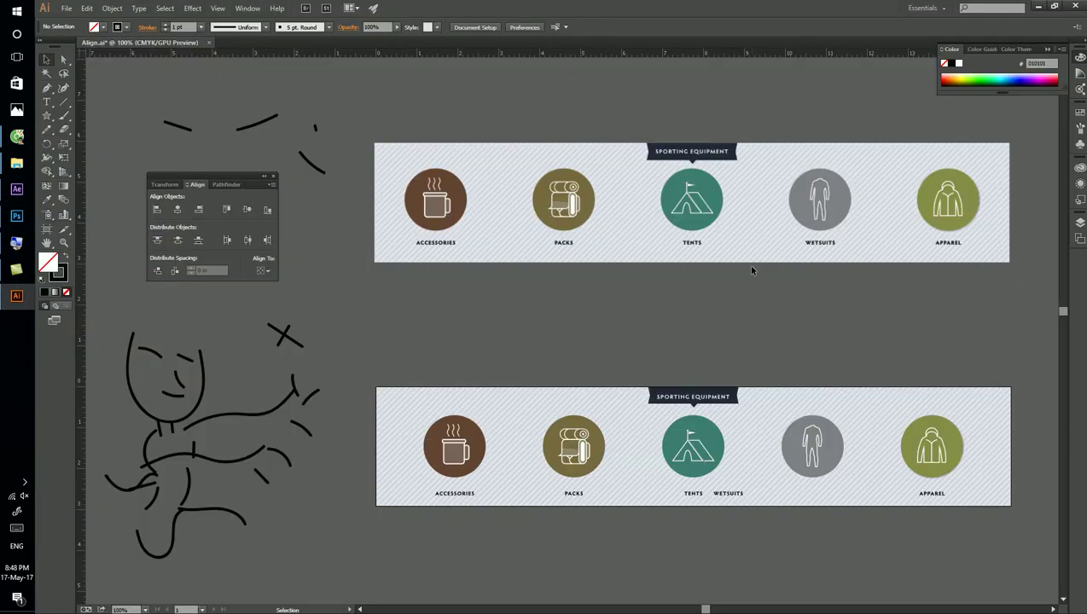
Revert Align.ai to its saved version, recentre both banners and view at 100%.
key(F12)
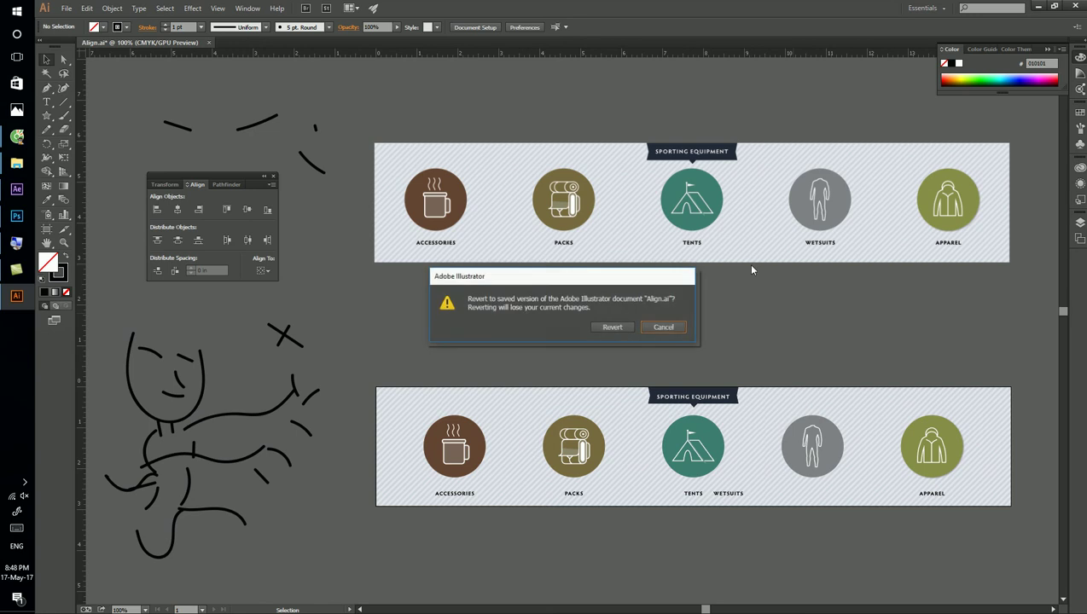
click(609, 328)
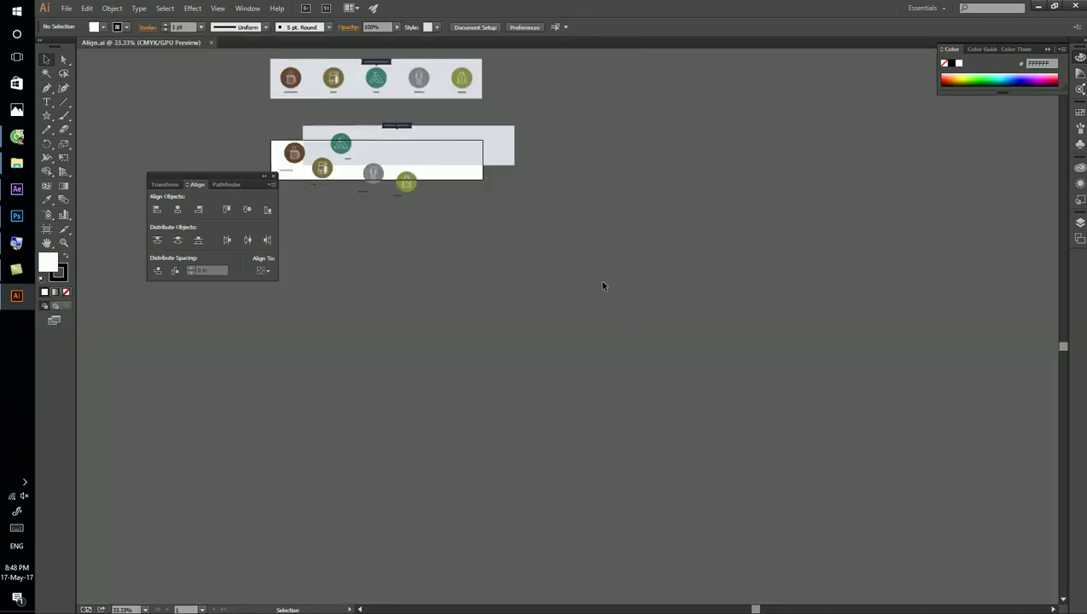
scroll(406, 179, up, 2)
drag(400, 175, 612, 315)
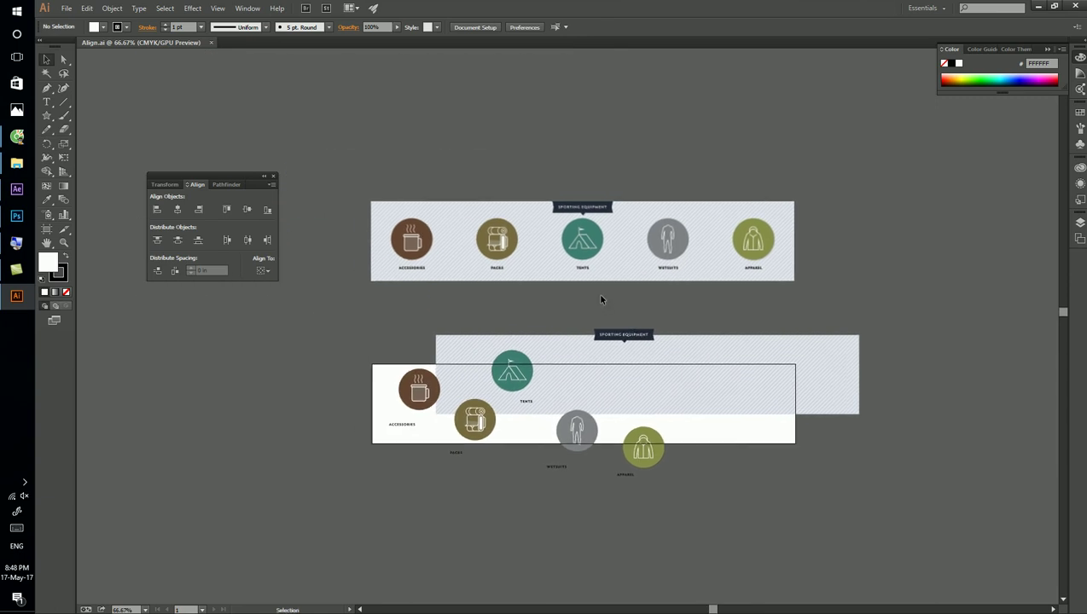
key(ctrl+plus)
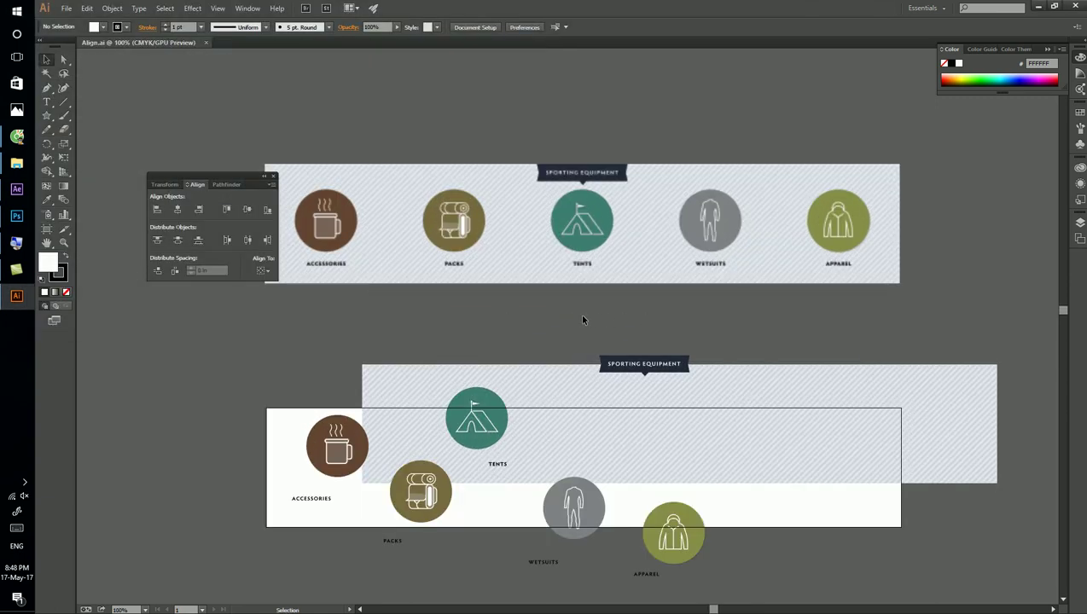